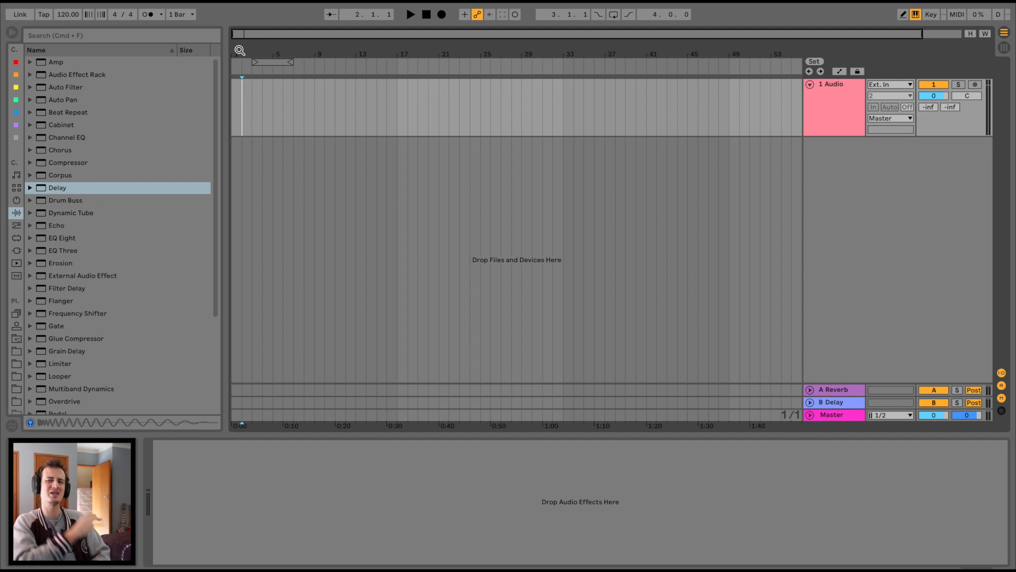
- Import "01 Soundtrack To Forever (feat. Tiki Taane).m4a" from the Desktop onto track 1 Audio, starting at 1.1.1
drag(239, 51, 233, 107)
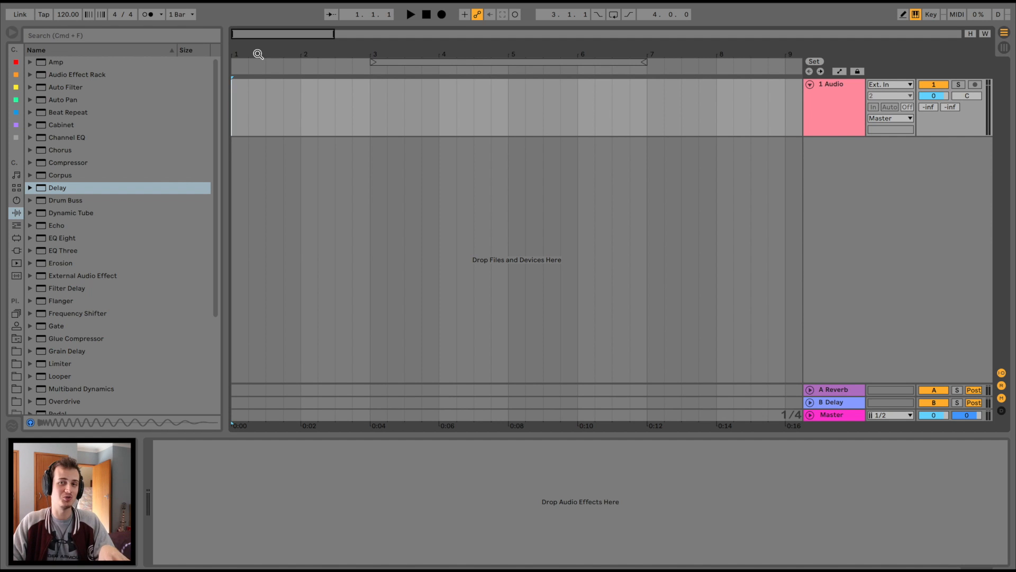
drag(258, 54, 258, 77)
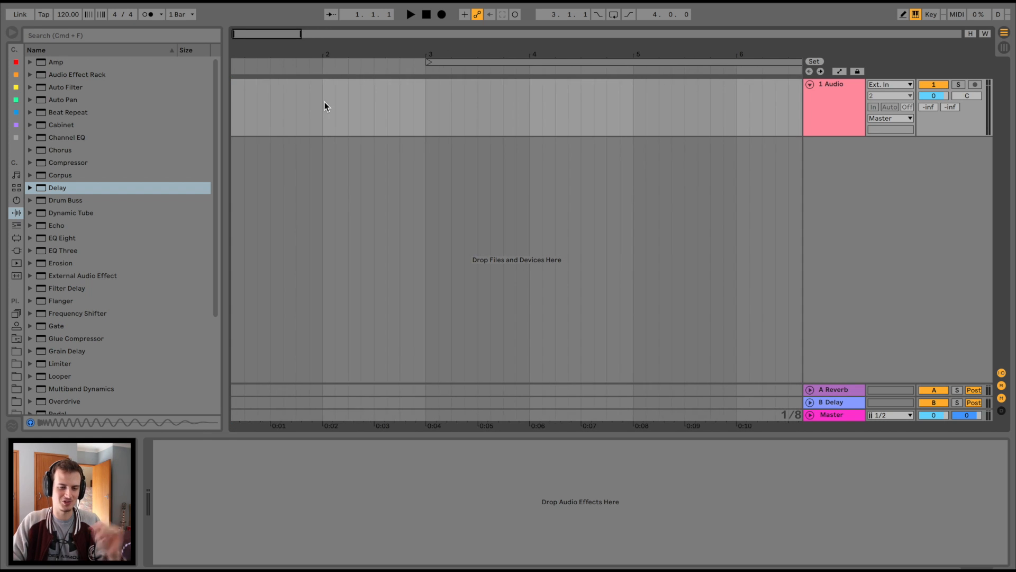
scroll(324, 104, left, 1)
click(242, 116)
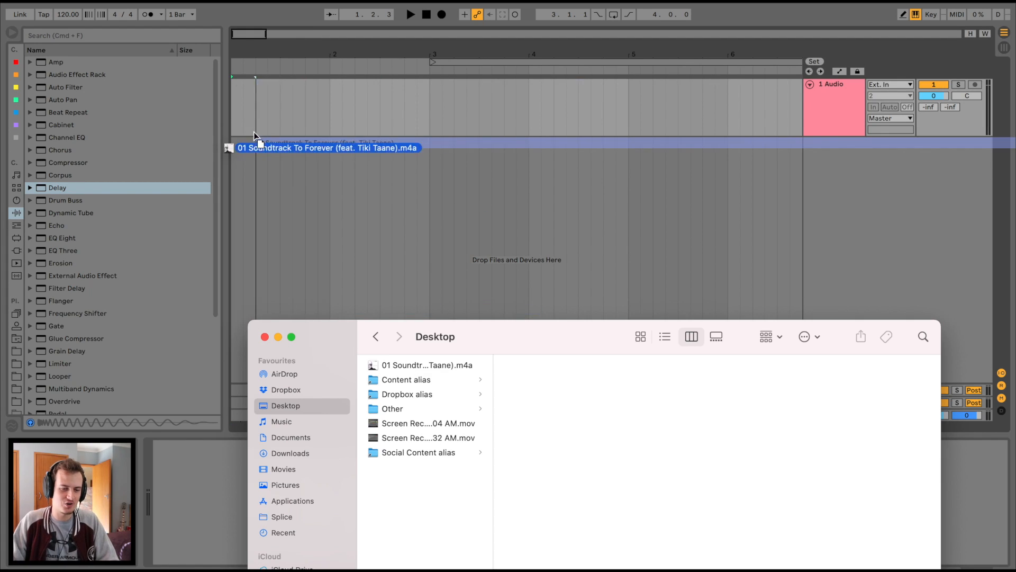
drag(273, 147, 235, 120)
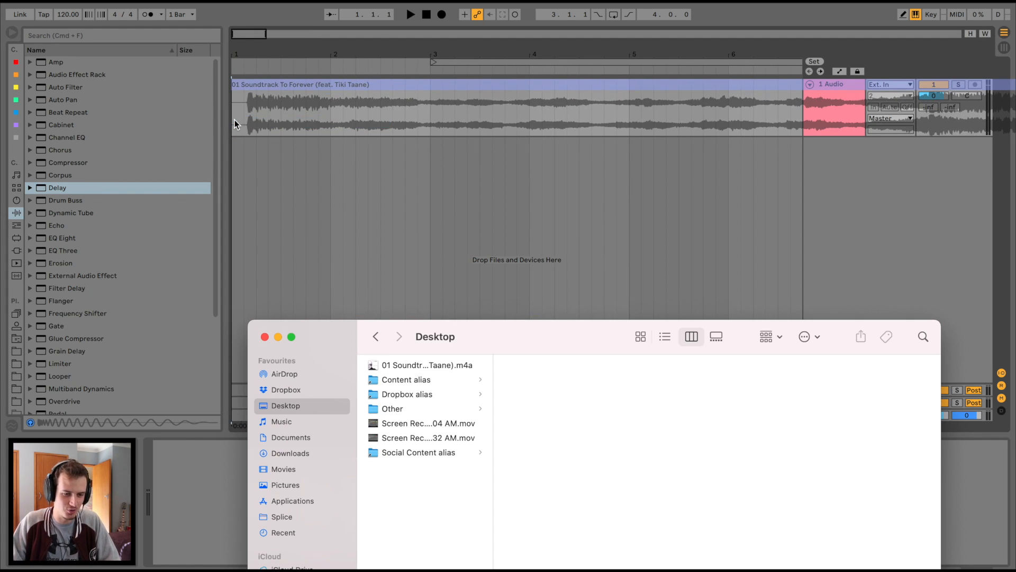
click(264, 338)
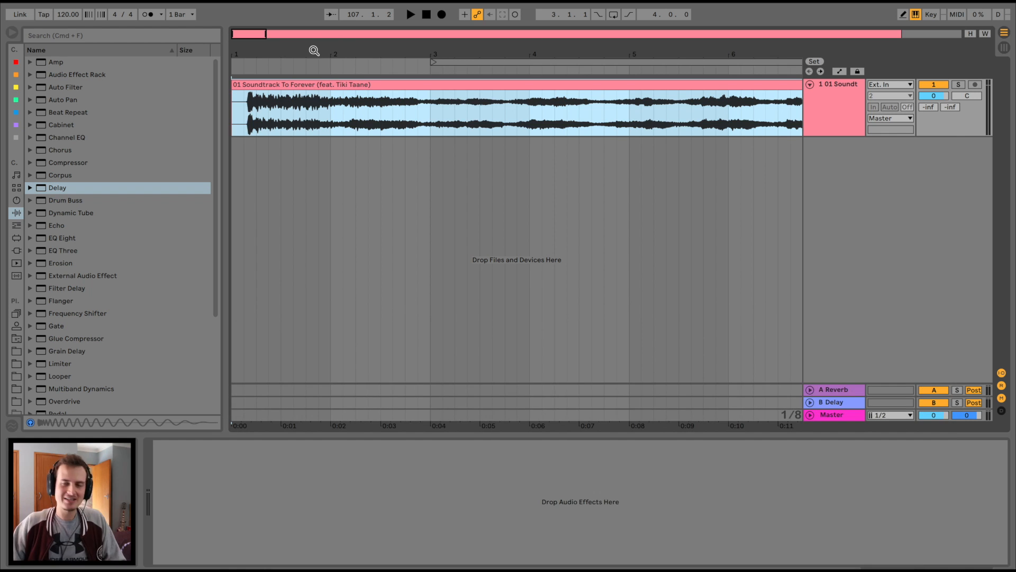
- Play the imported song from the start and listen through its intro and the following full section
drag(314, 50, 285, 52)
scroll(405, 122, left, 10)
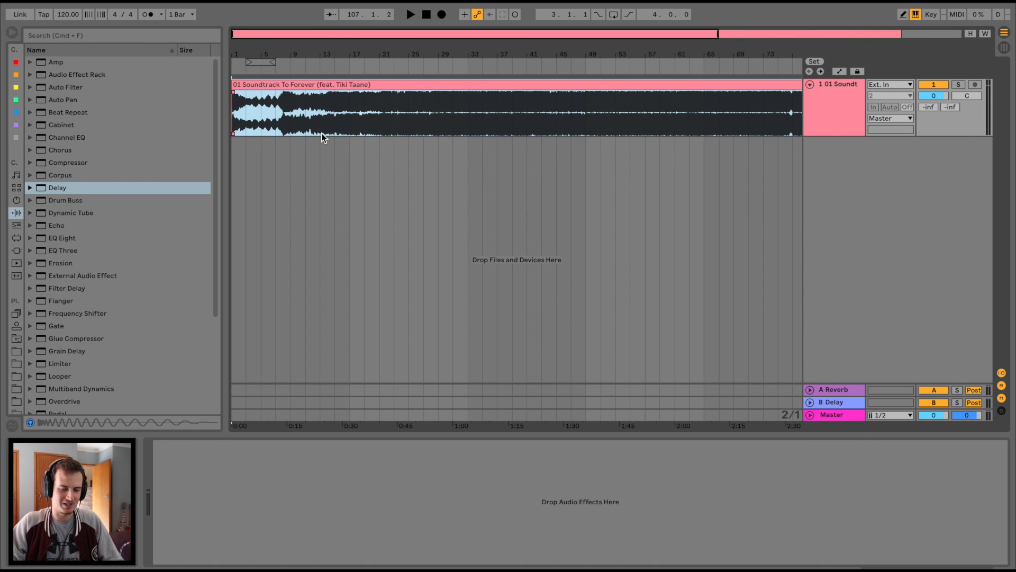
key(z)
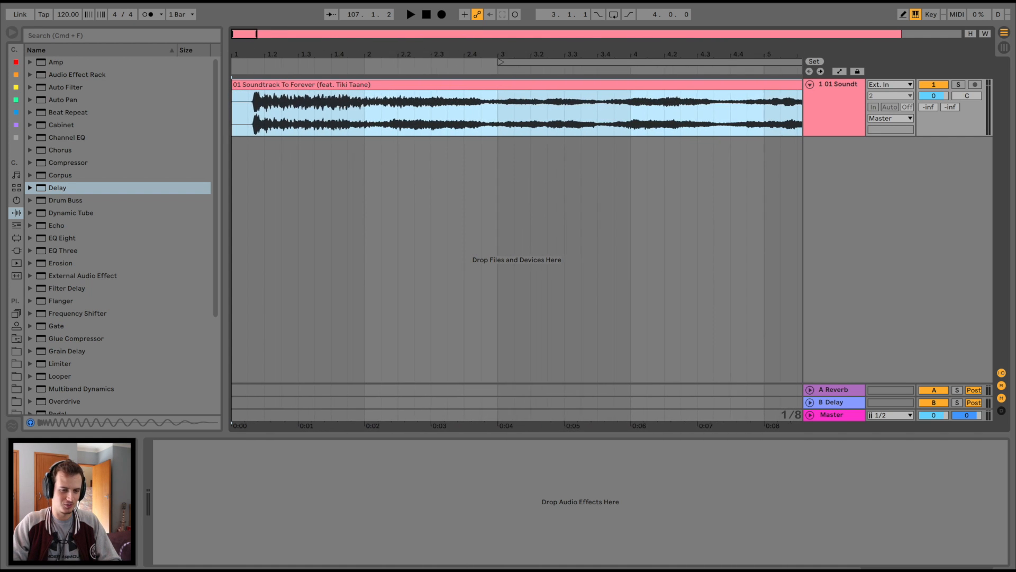
drag(233, 53, 233, 74)
key(space)
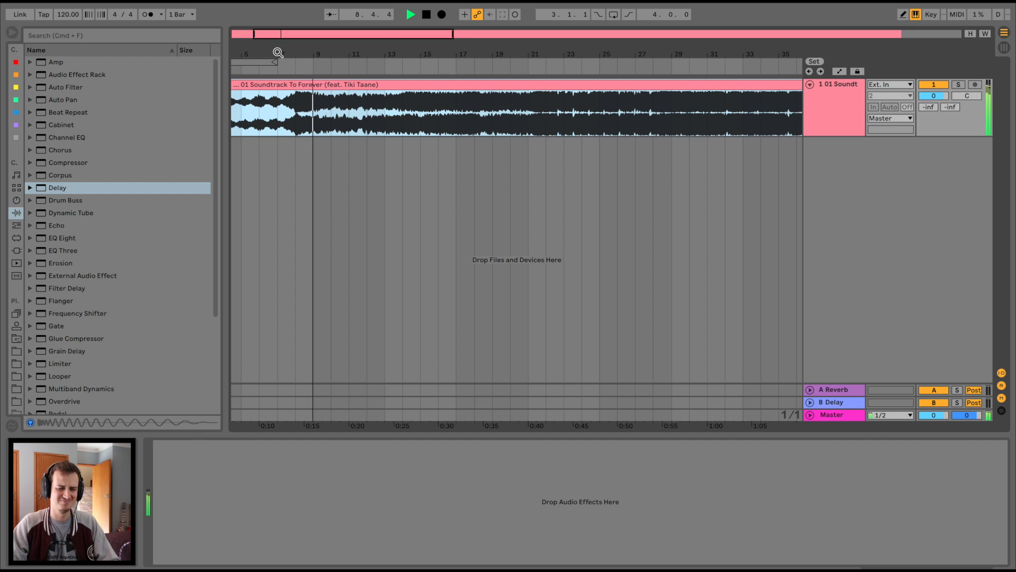
drag(278, 52, 370, 107)
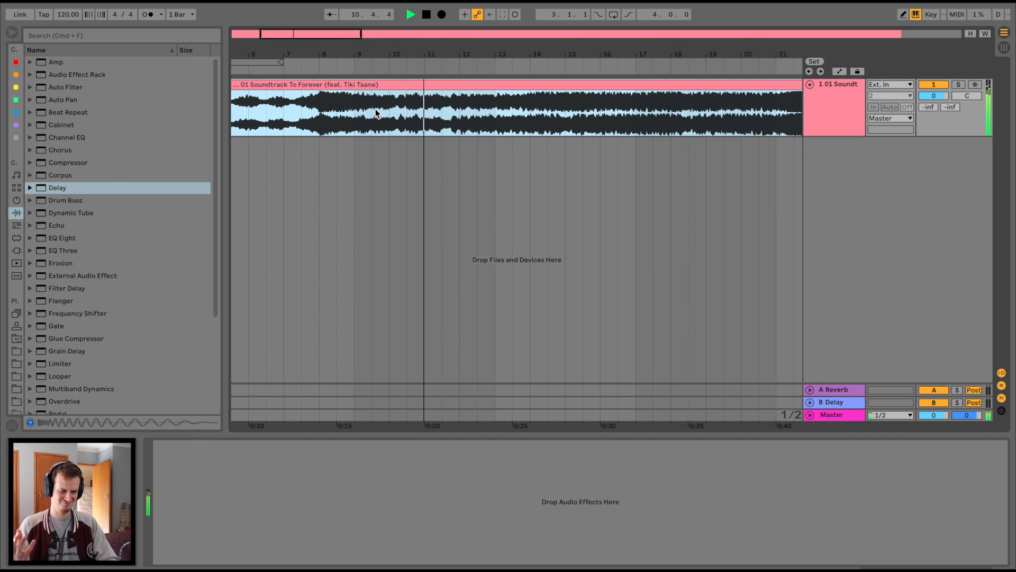
drag(415, 49, 356, 52)
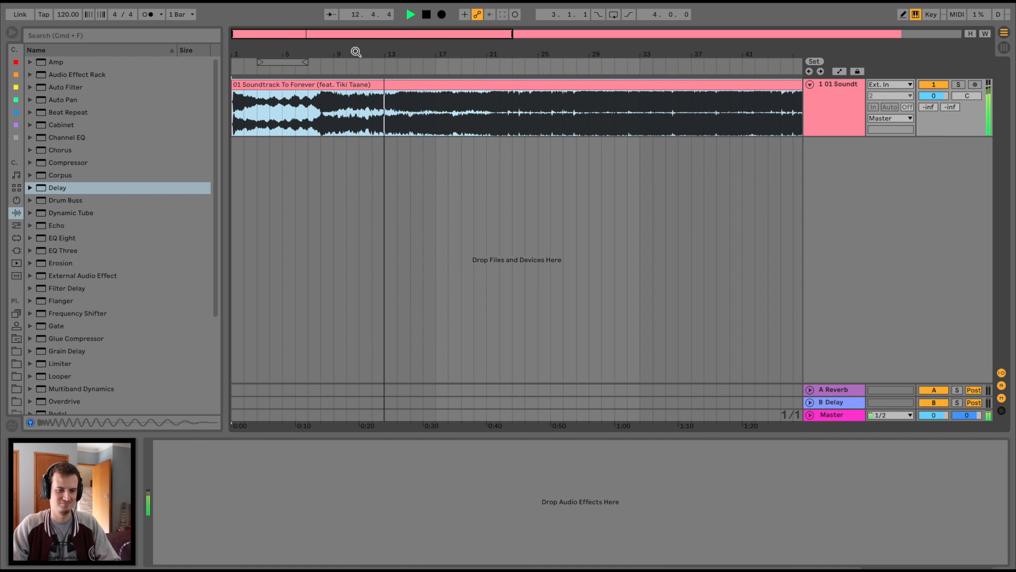
drag(392, 49, 442, 50)
scroll(432, 85, right, 2)
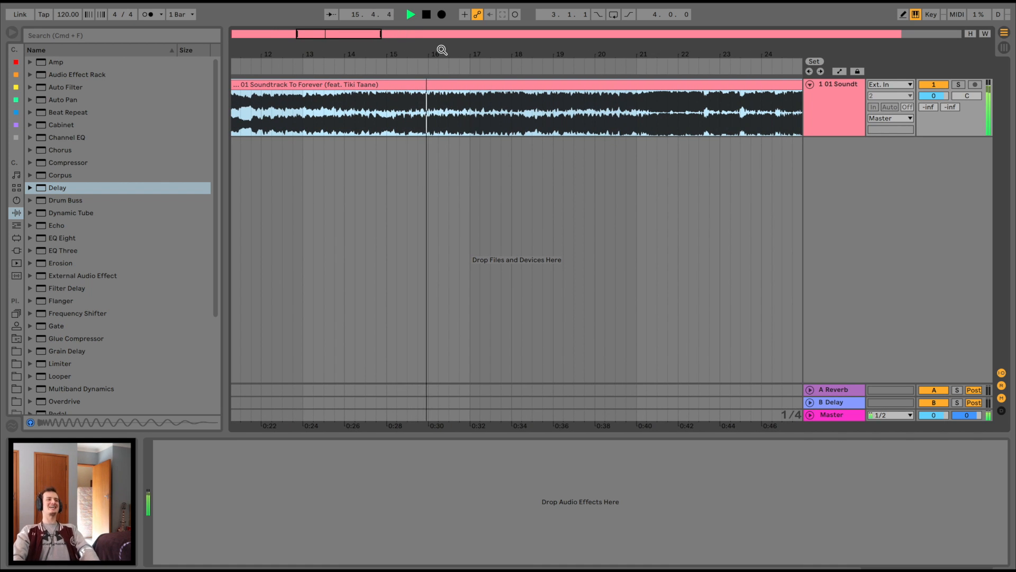
drag(442, 51, 508, 100)
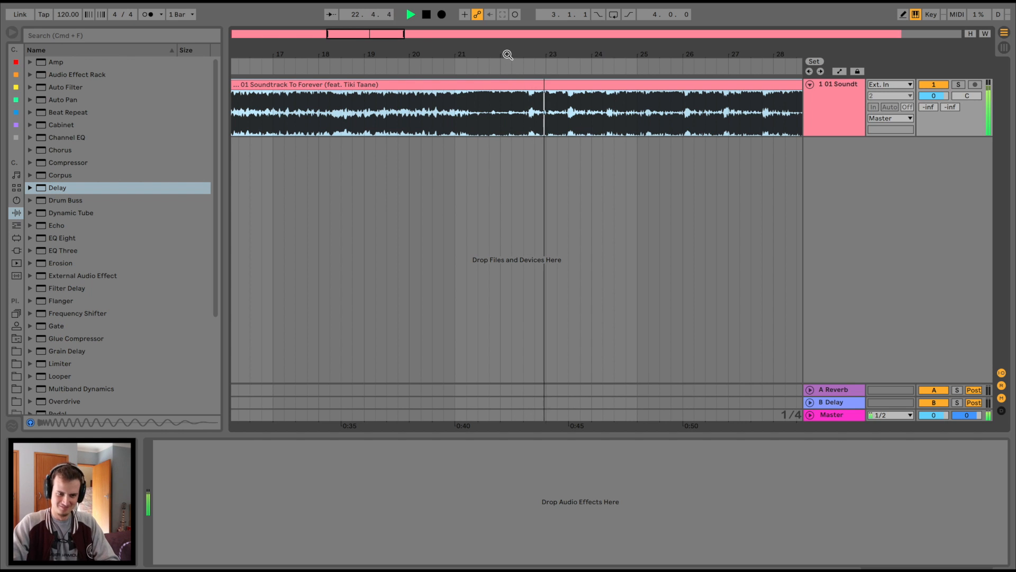
drag(508, 55, 306, 102)
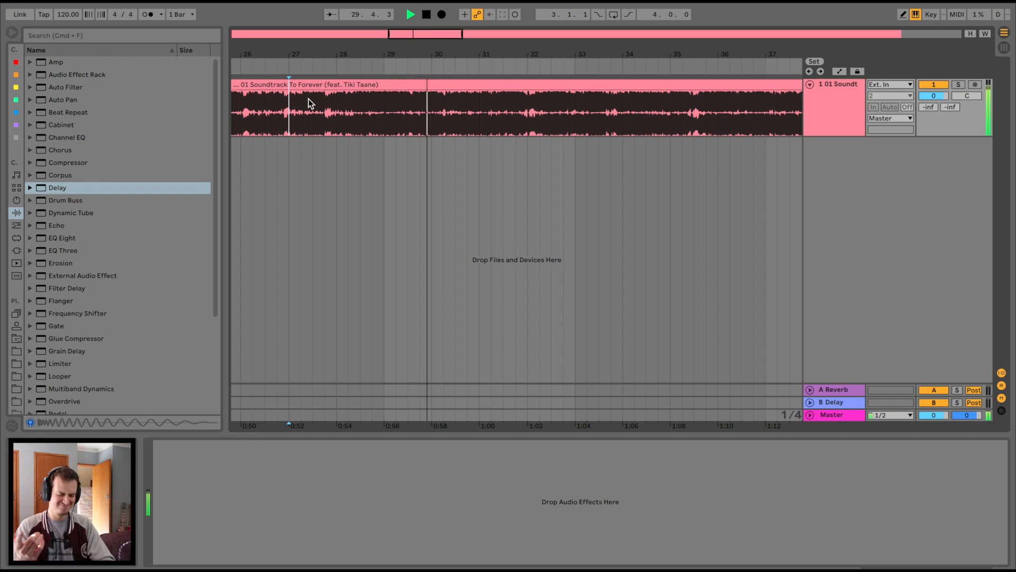
drag(328, 52, 328, 34)
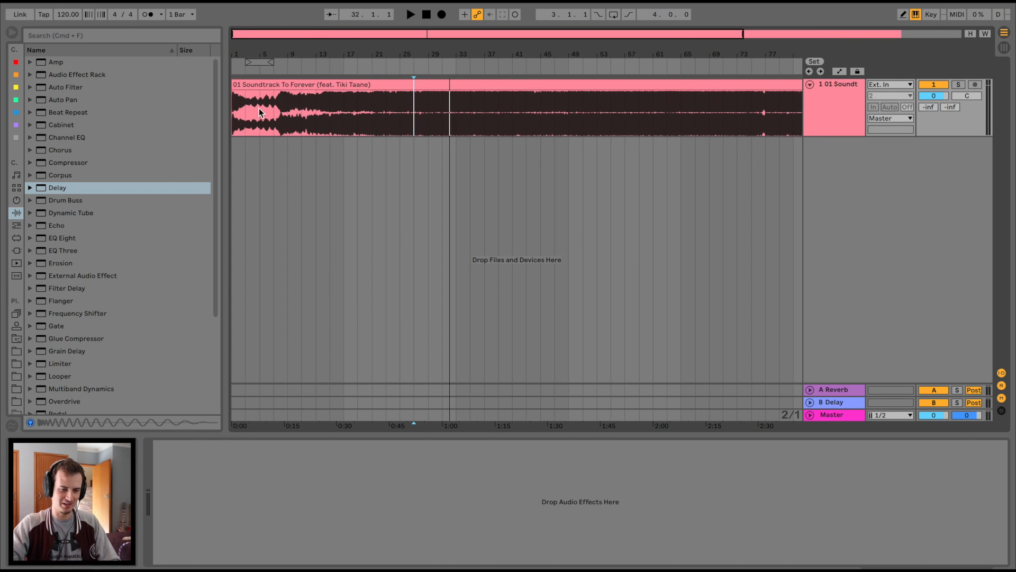
- Trim the silence before the song's first transient and align the trimmed clip's start with 1.1.1
double_click(281, 129)
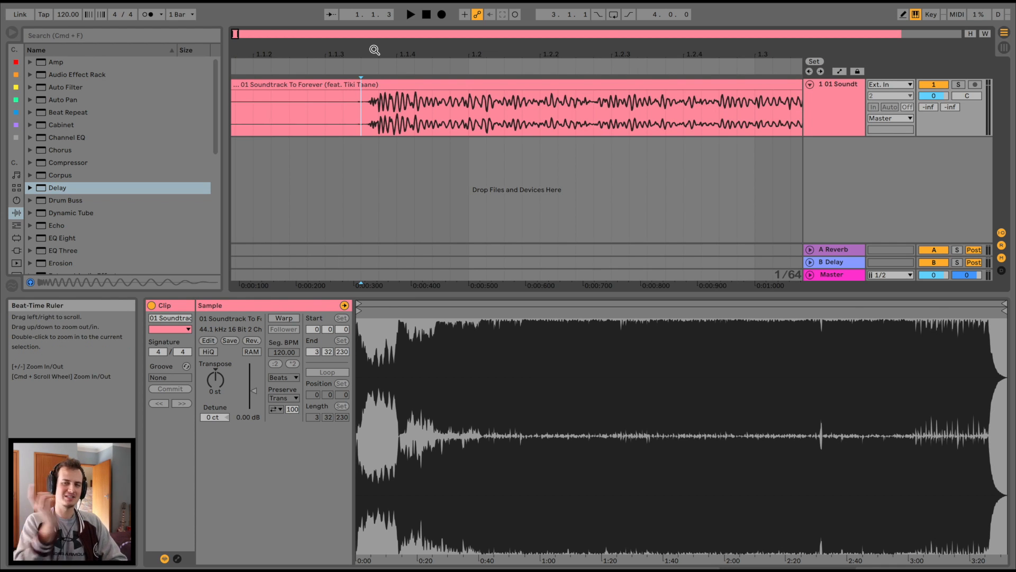
drag(375, 51, 306, 44)
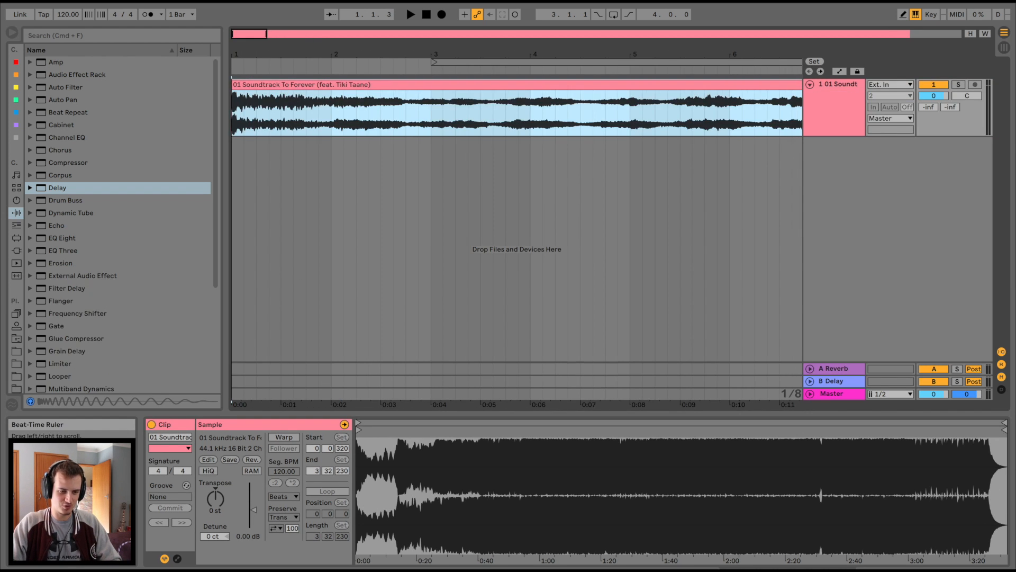
drag(233, 51, 236, 86)
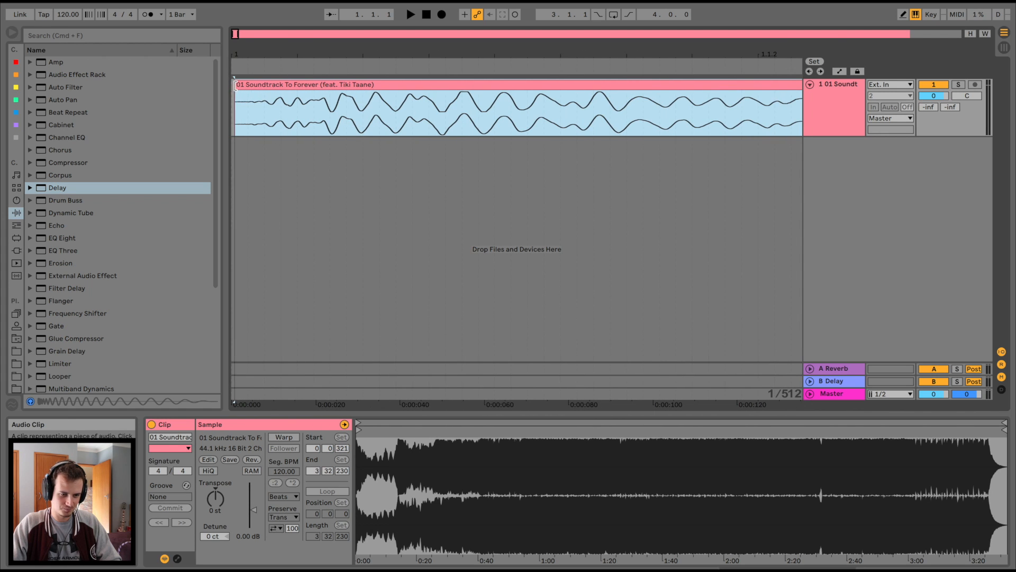
drag(270, 53, 232, 37)
- Play the song from about bar 17, lower its track volume to -9.5 dB and set the project tempo to 140 BPM
drag(325, 40, 370, 96)
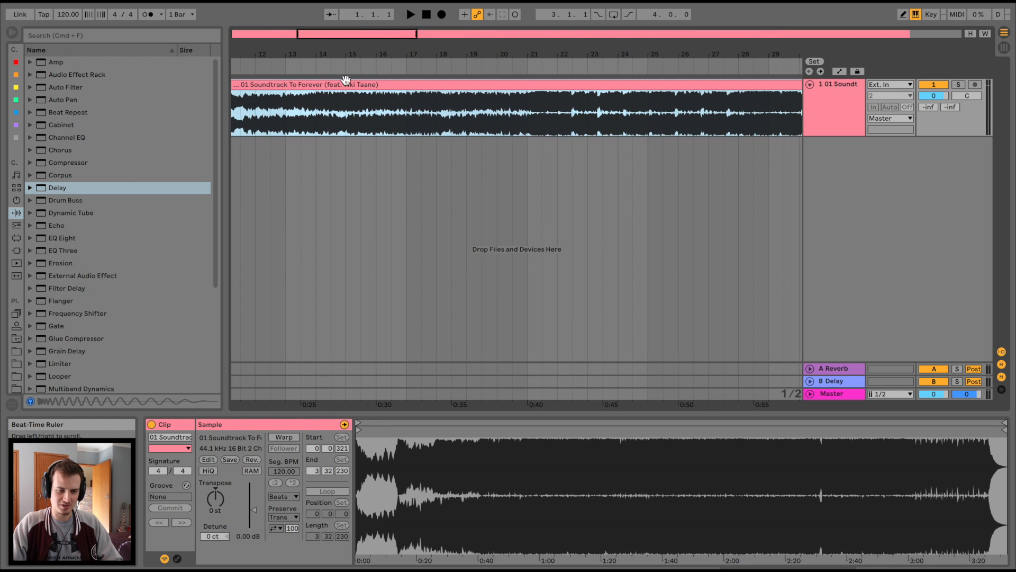
click(405, 113)
key(space)
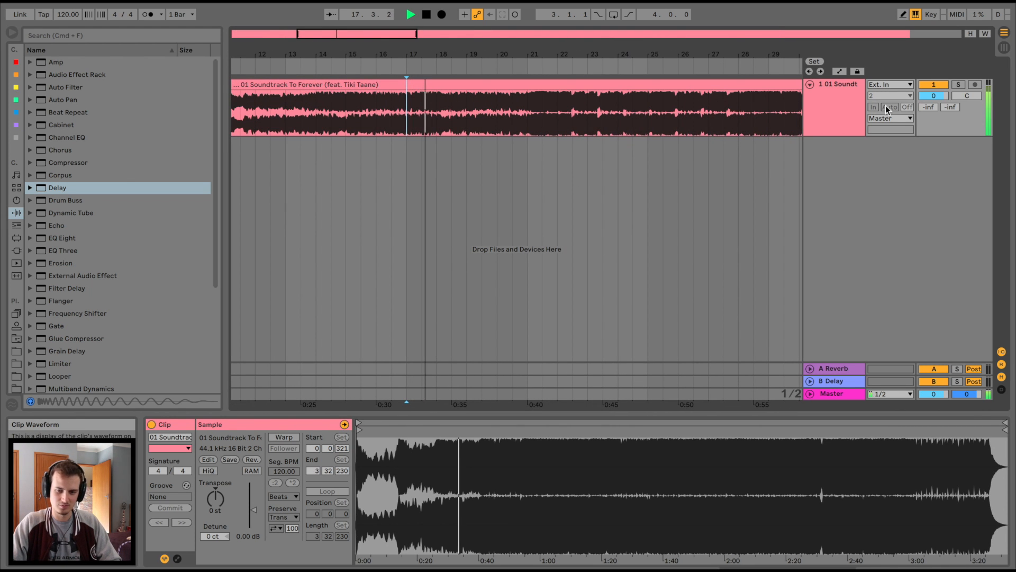
drag(934, 95, 934, 106)
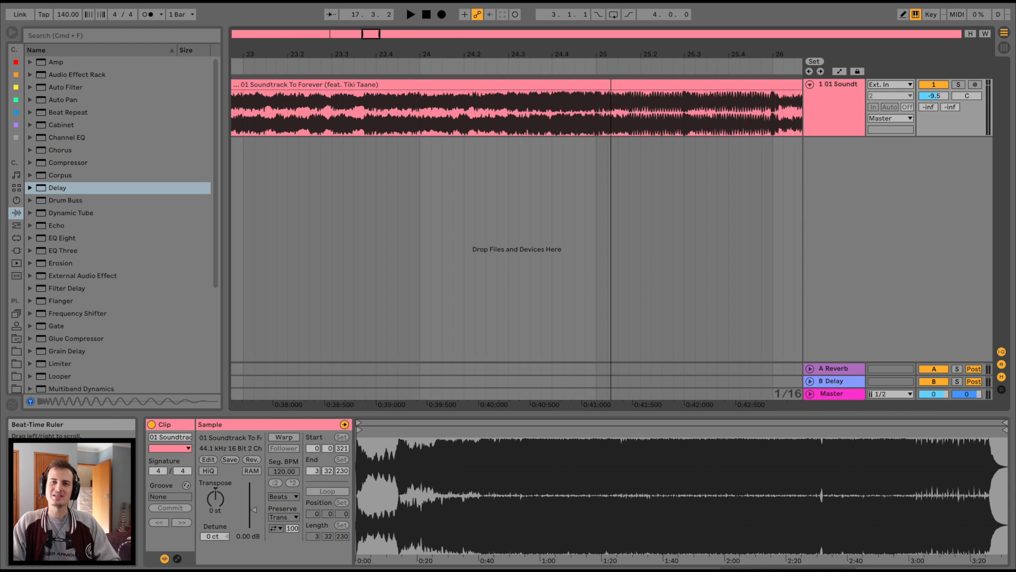
- Play the song from 24.4.1 with the metronome enabled
drag(613, 46, 584, 148)
scroll(584, 148, right, 5)
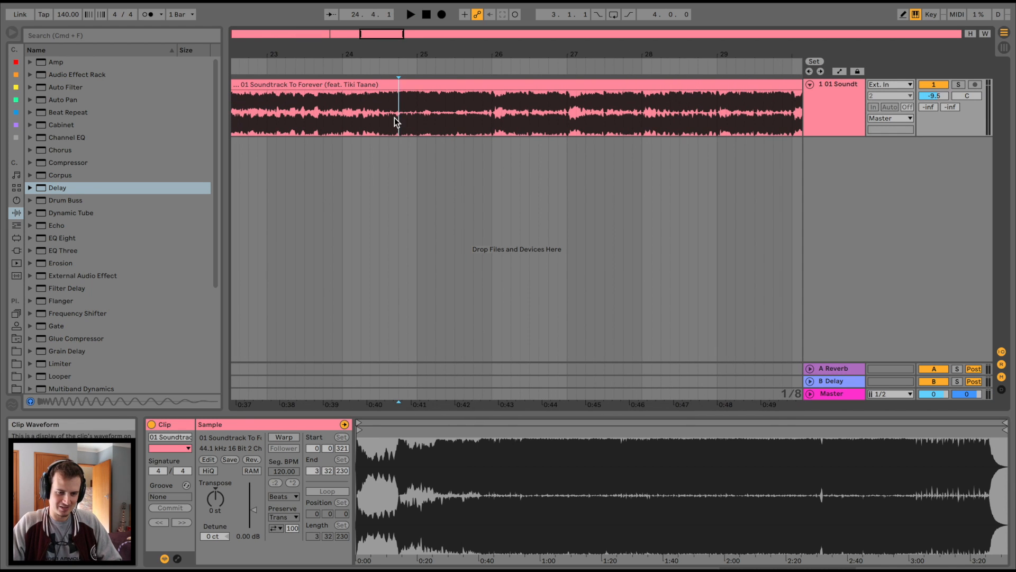
key(space)
click(147, 14)
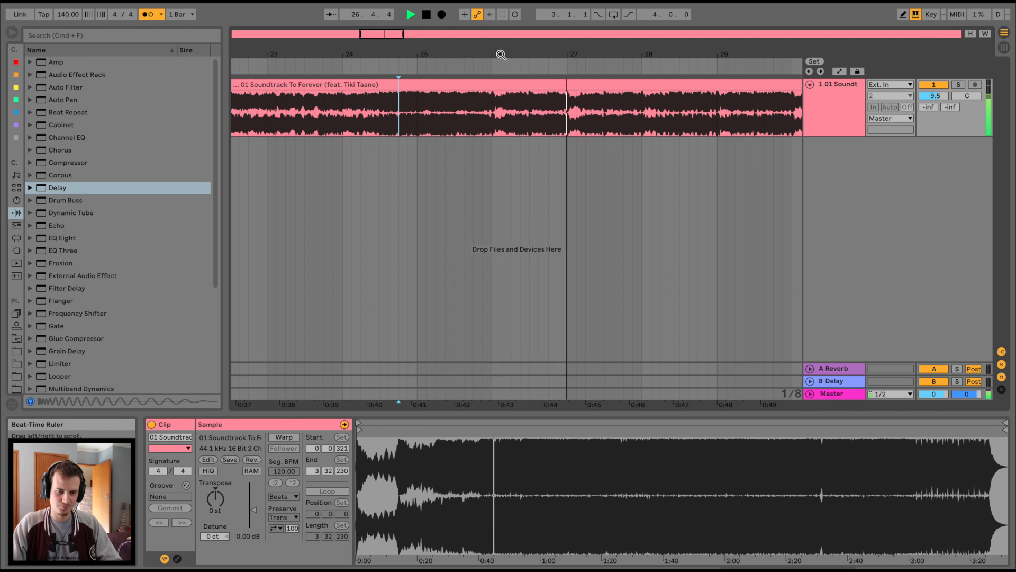
- Move the song clip slightly later so the drum hit just before bar 26 lines up with the bar line
drag(501, 55, 491, 54)
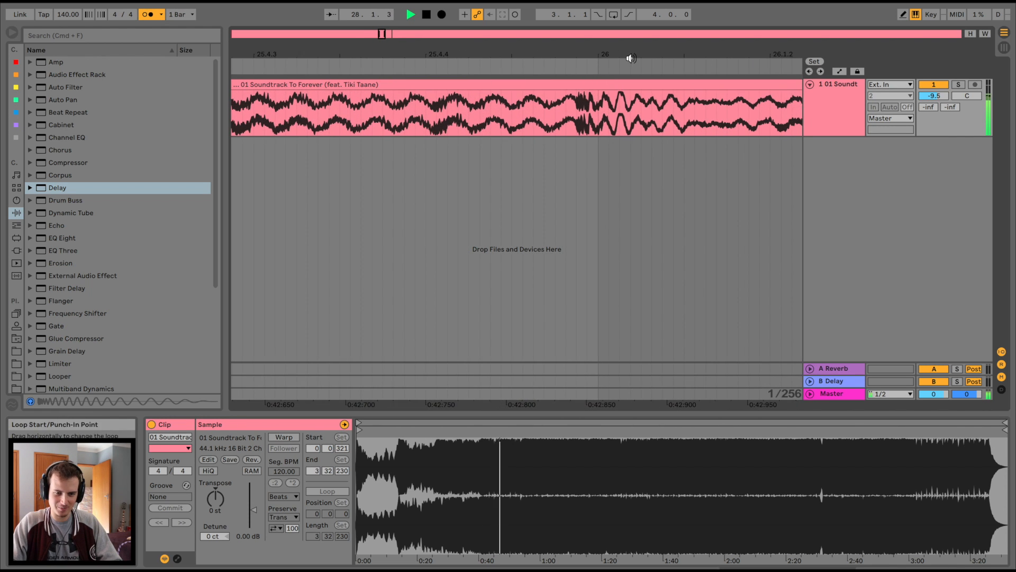
drag(631, 57, 633, 55)
key(space)
mouse_move(584, 84)
mouse_down()
mouse_move(601, 84)
mouse_move(596, 99)
mouse_up()
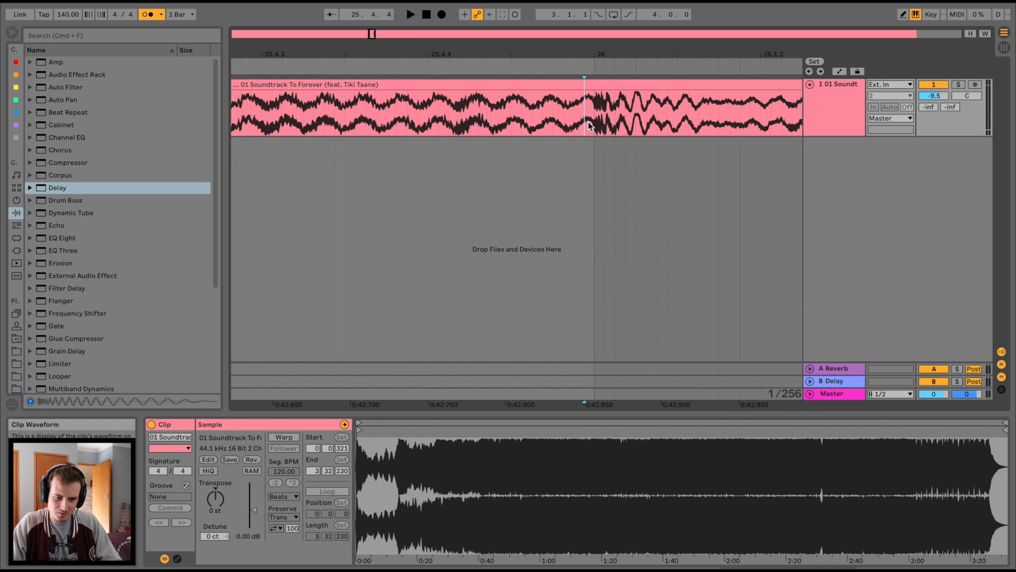
- Play on from just before bar 26 and set the global launch quantization to None
drag(505, 55, 504, 30)
scroll(546, 109, right, 5)
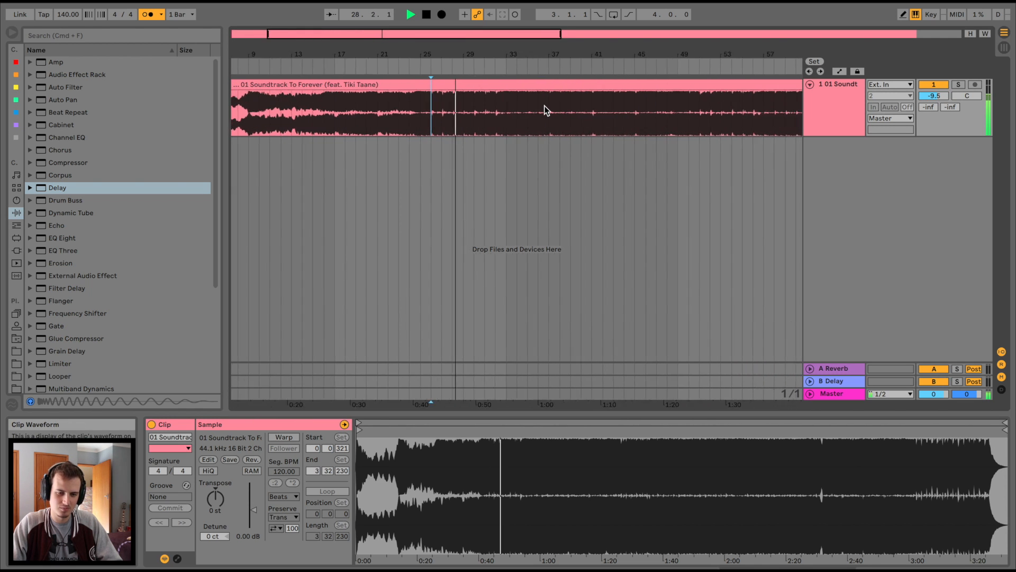
click(180, 14)
click(182, 22)
- Jump playback to several points through the rest of the song to check its timing against the metronome
click(530, 64)
scroll(605, 142, right, 4)
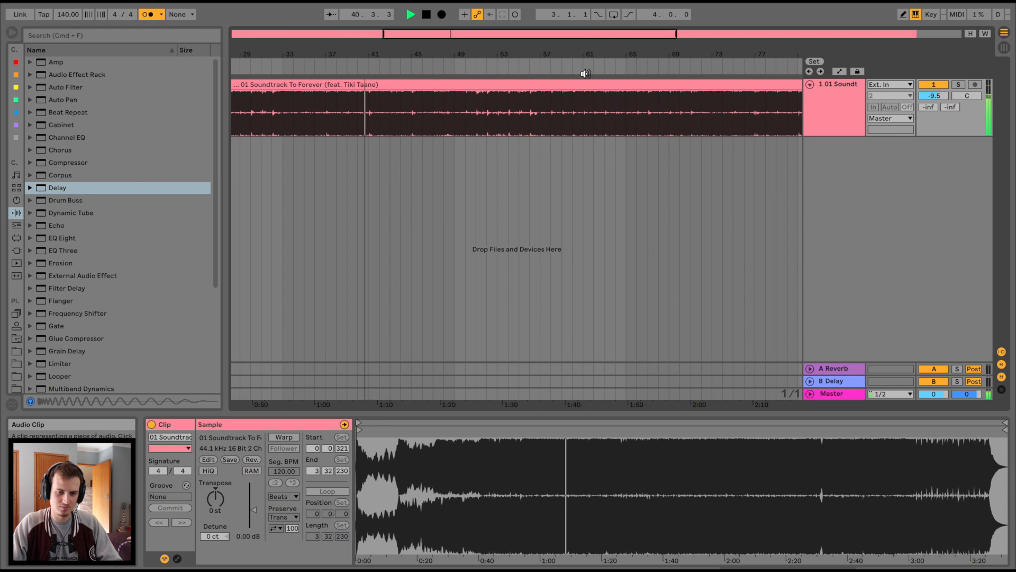
click(591, 64)
drag(608, 53, 608, 26)
click(555, 61)
click(619, 62)
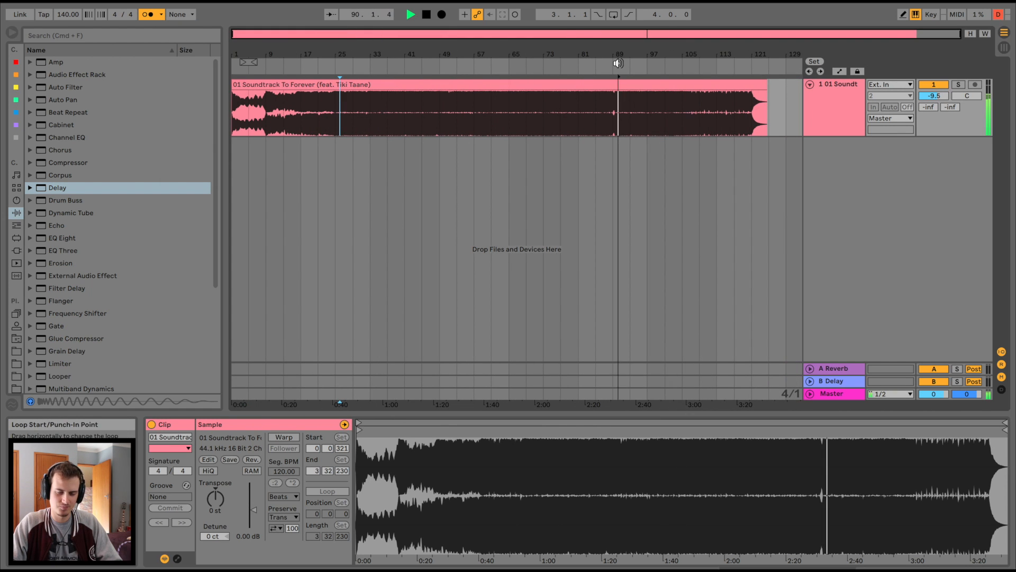
click(659, 62)
click(701, 63)
key(space)
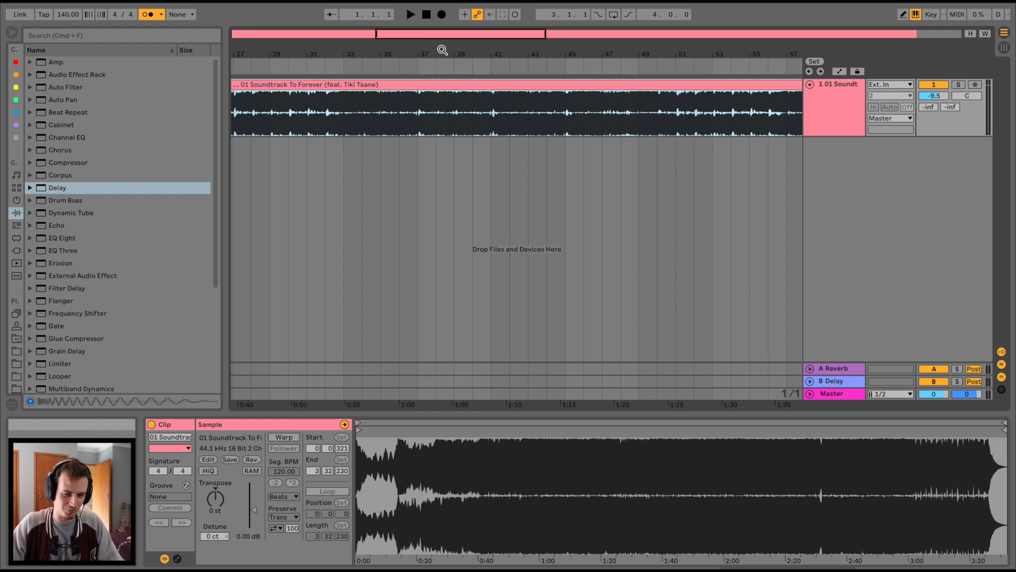
- Enable Warp on the song clip and set its warp mode to Complex
drag(443, 51, 444, 26)
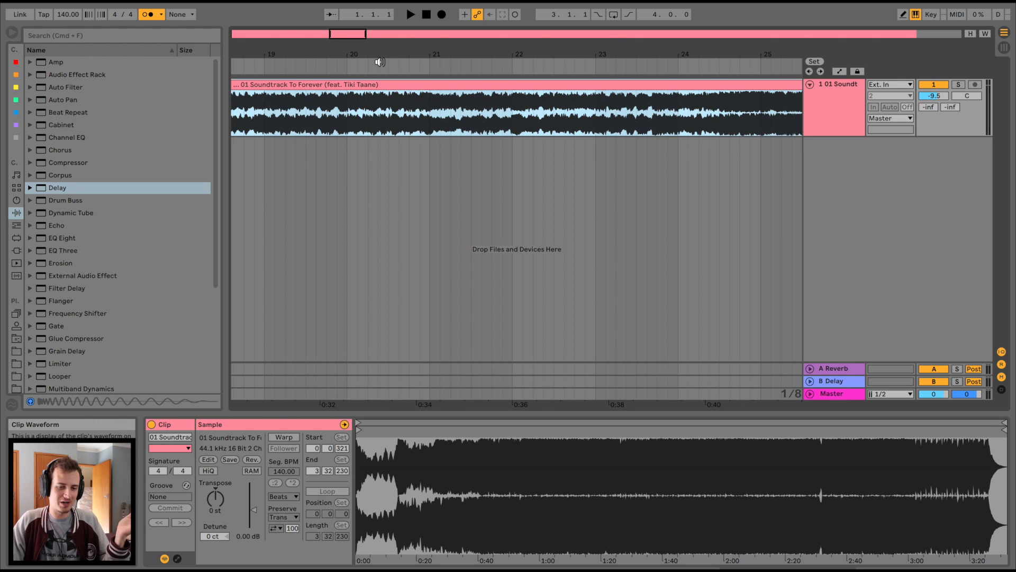
drag(379, 51, 379, 66)
scroll(419, 104, left, 15)
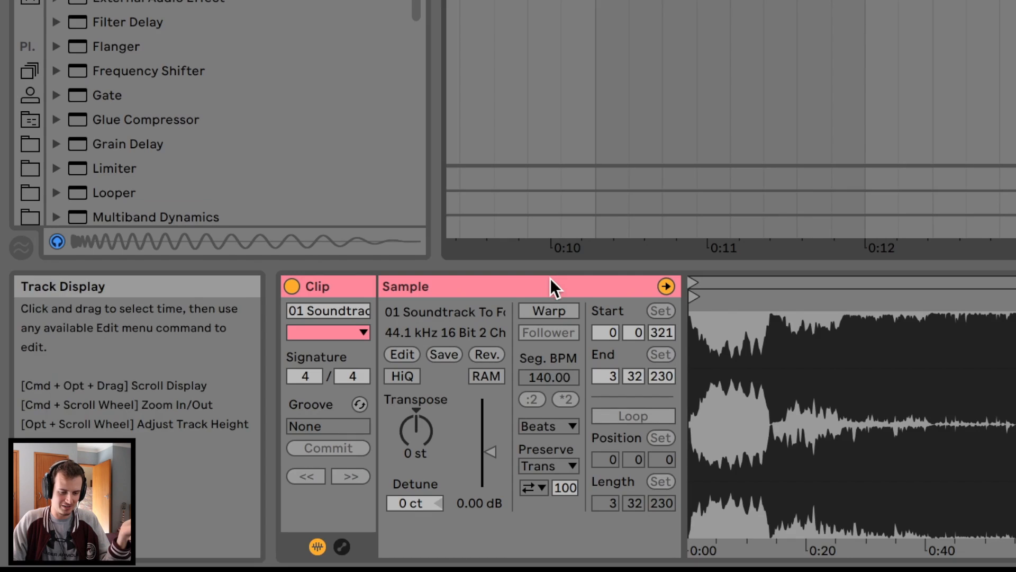
click(541, 308)
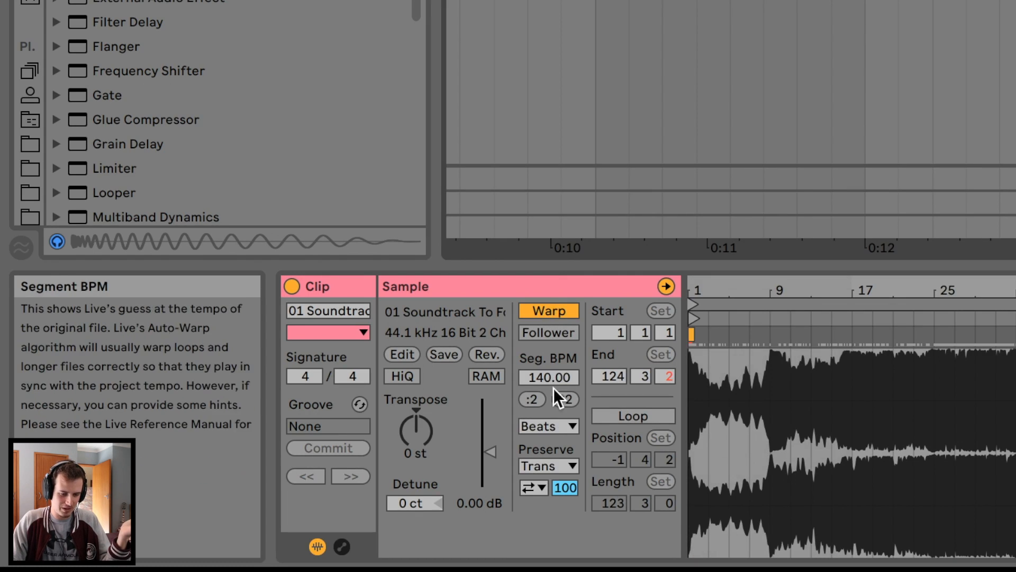
click(546, 424)
click(551, 523)
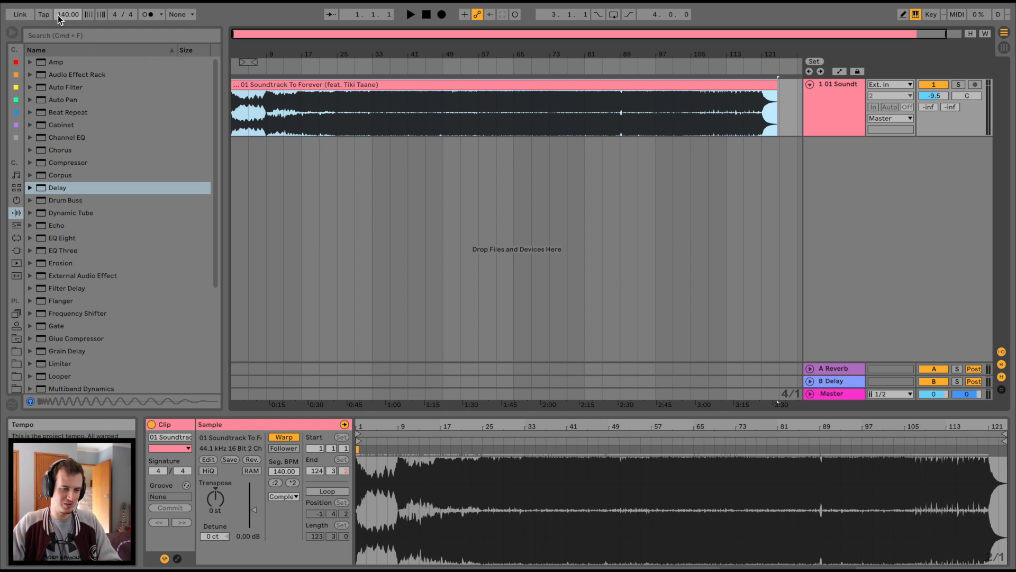
- Audition the warped song from about bar 32 with the project tempo at 79 BPM and at 220 BPM
drag(59, 15, 59, 51)
key(space)
key(space)
click(367, 61)
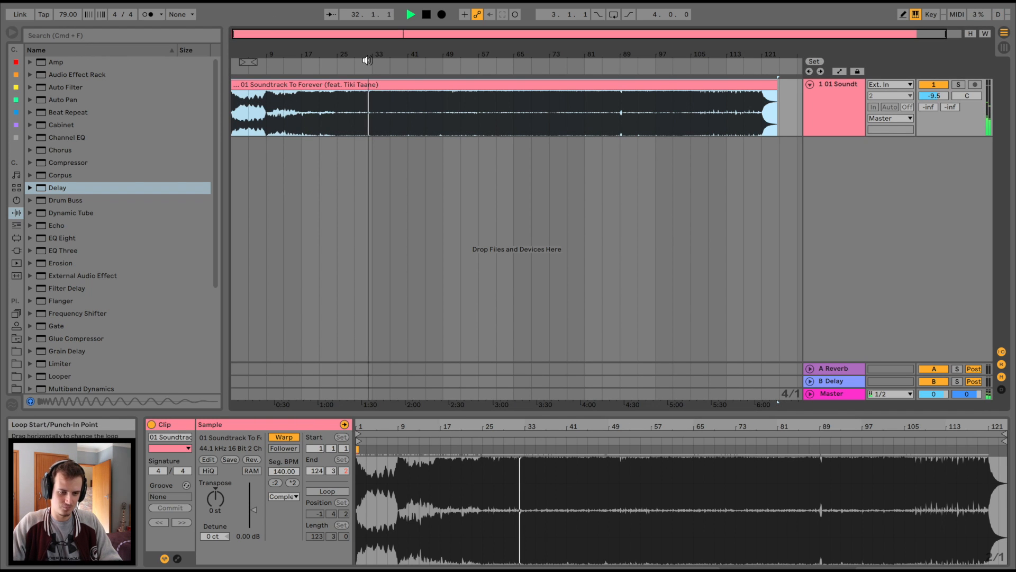
drag(59, 19, 68, 0)
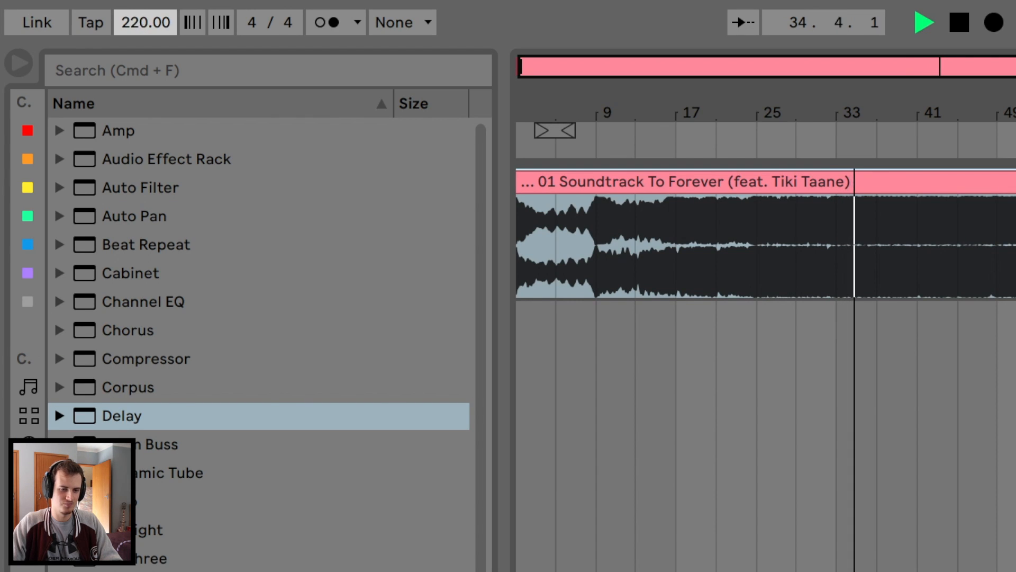
mouse_move(145, 22)
mouse_down()
mouse_move(145, 105)
mouse_move(146, 18)
mouse_up()
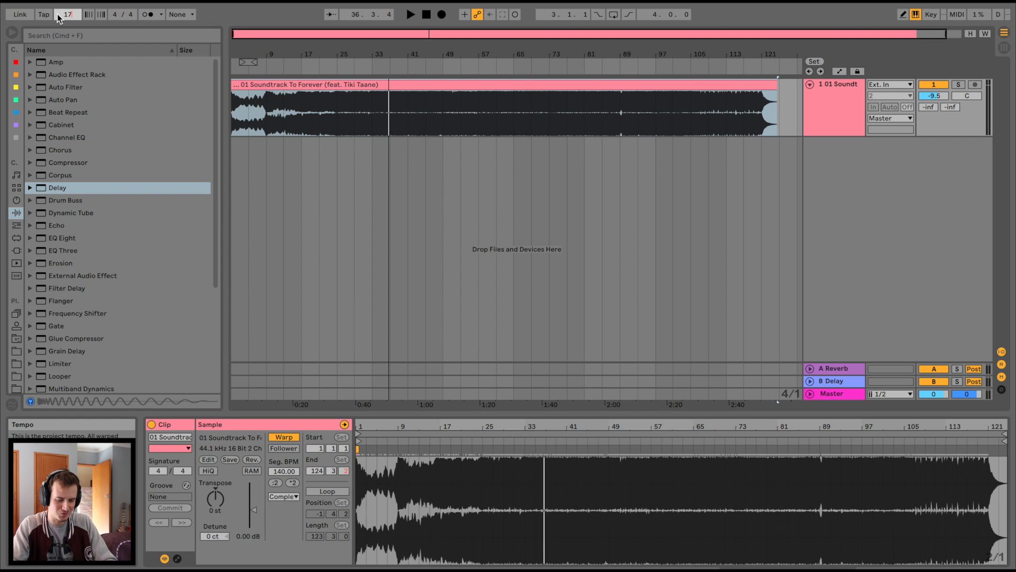
- Set the project tempo to 170 BPM and audition the warped song from bar 32
click(368, 64)
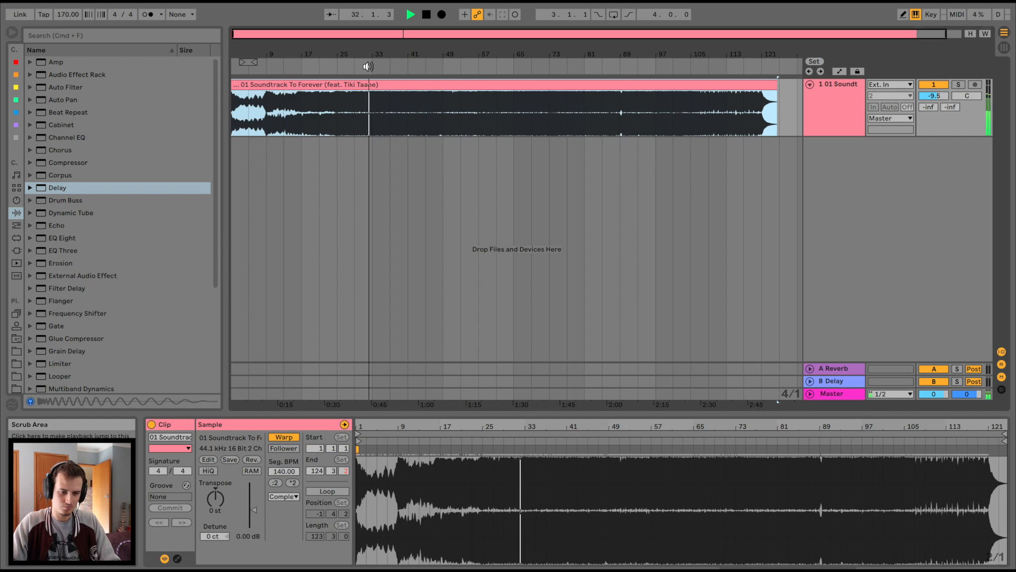
- Add a locator named "Full TUne" at bar 129, just past the end of the song clip
drag(378, 49, 379, 101)
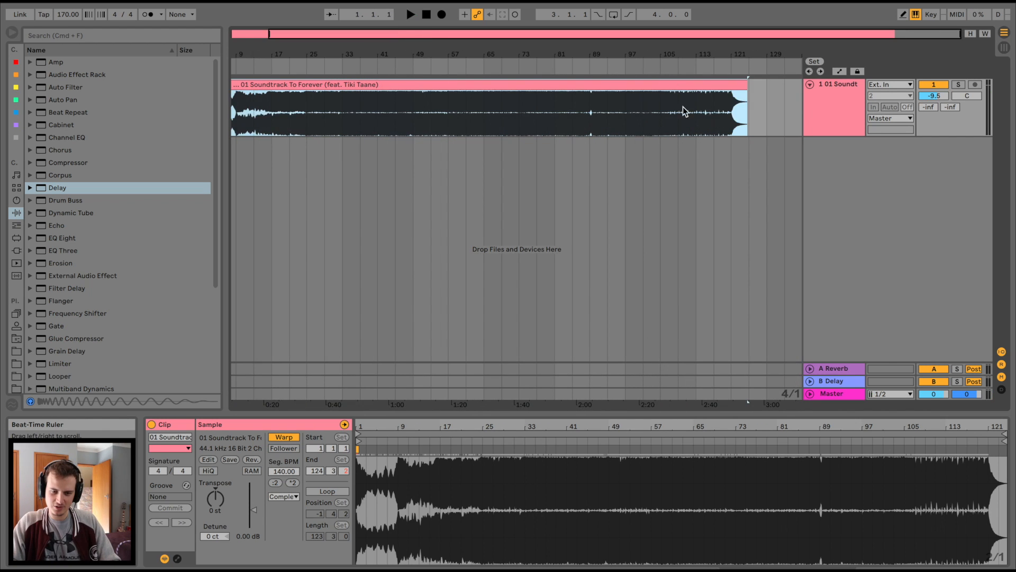
right_click(766, 69)
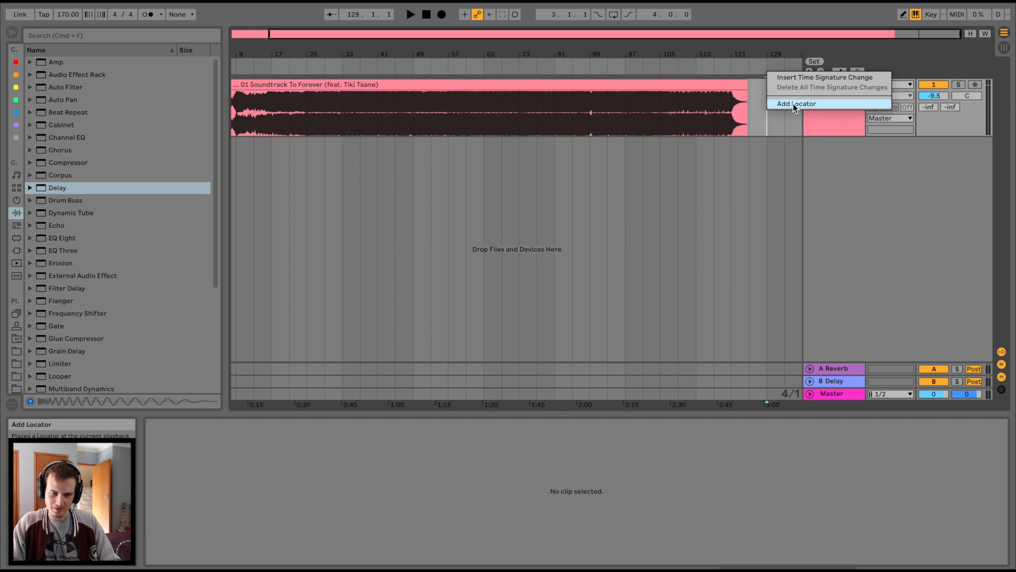
click(793, 104)
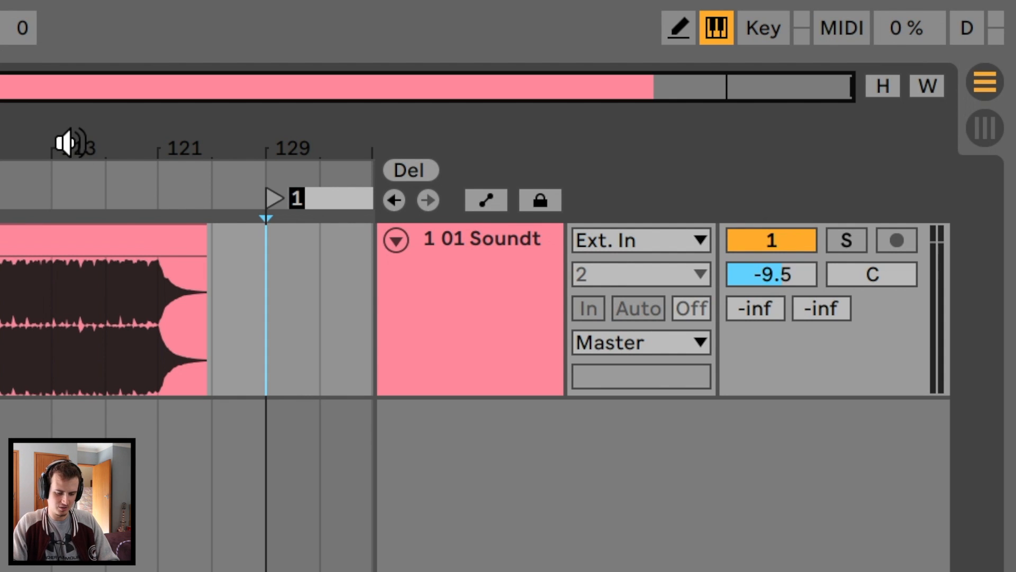
text(Full TUn)
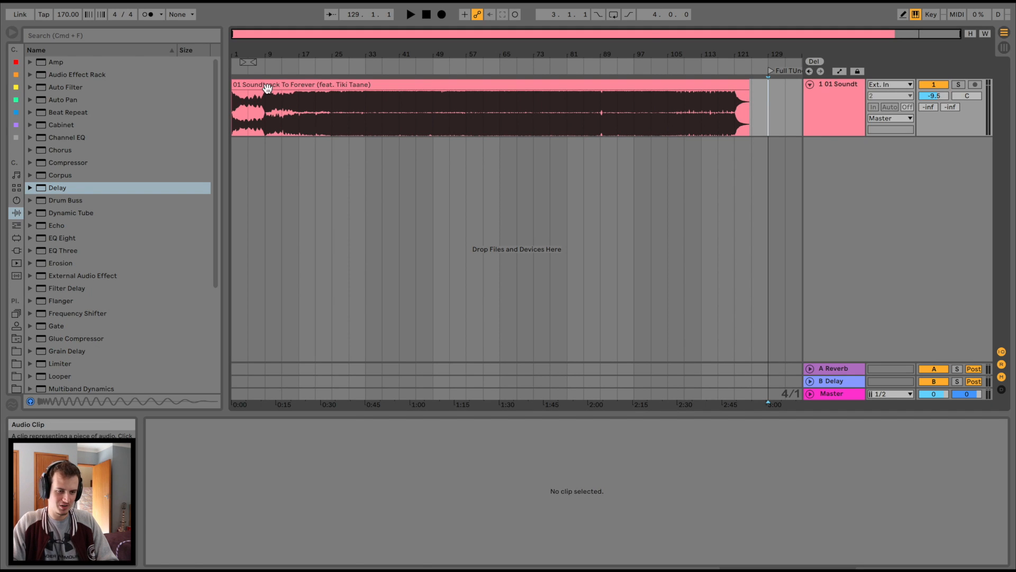
- Move the song clip so it starts at the "Full TUne" locator at bar 129
drag(250, 87, 774, 96)
scroll(708, 100, right, 10)
scroll(362, 129, left, 4)
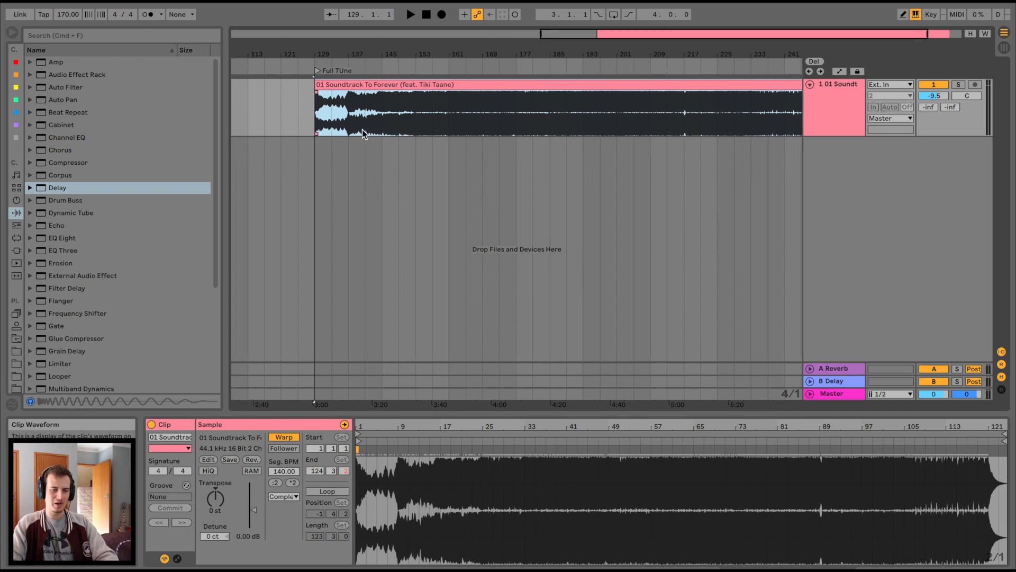
- Add a locator named "Instrumental Main" at bar 153, where the verse ends
drag(329, 56, 330, 80)
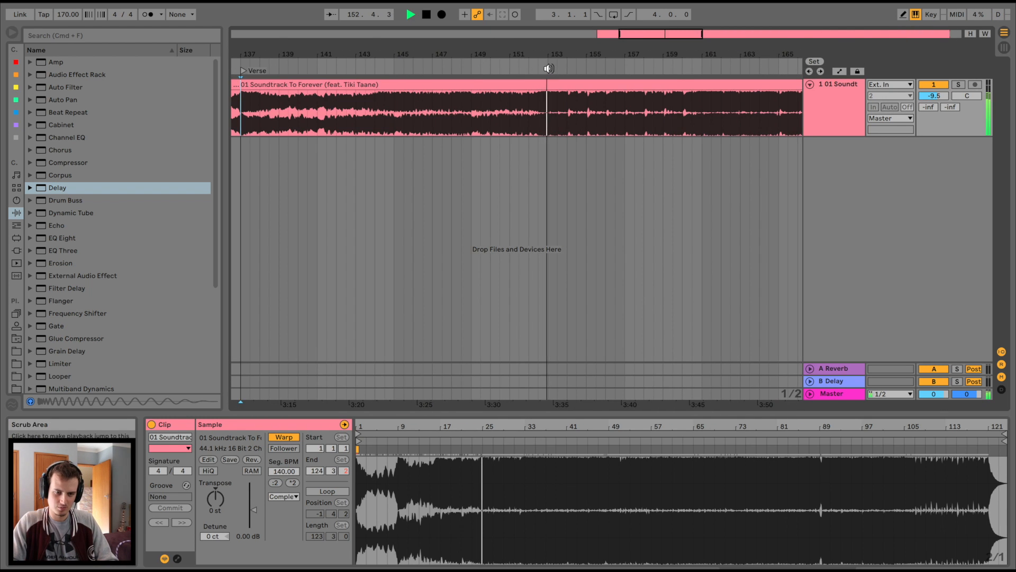
right_click(548, 70)
click(564, 100)
text(Instrumental Ma)
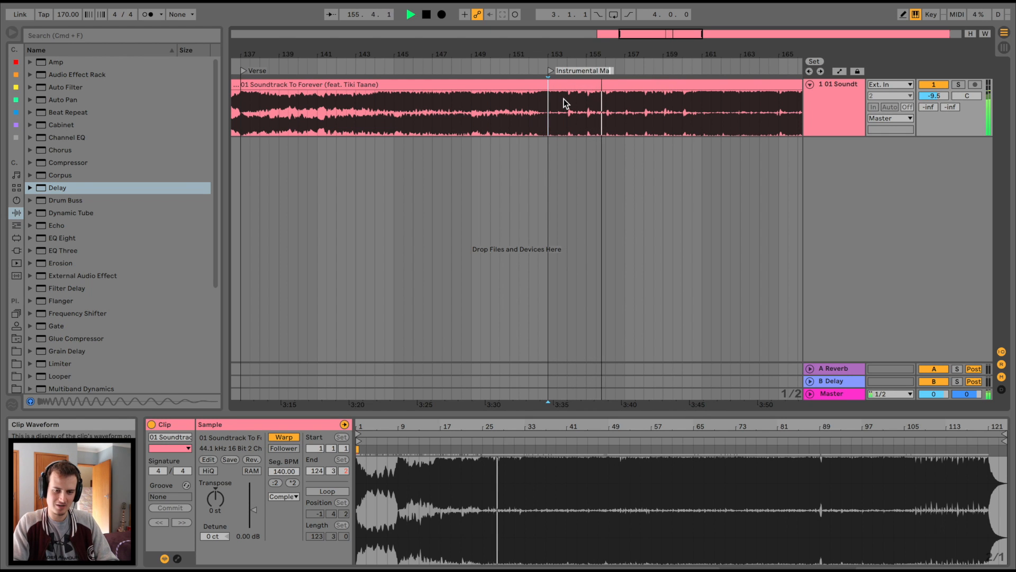
text(in)
key(Return)
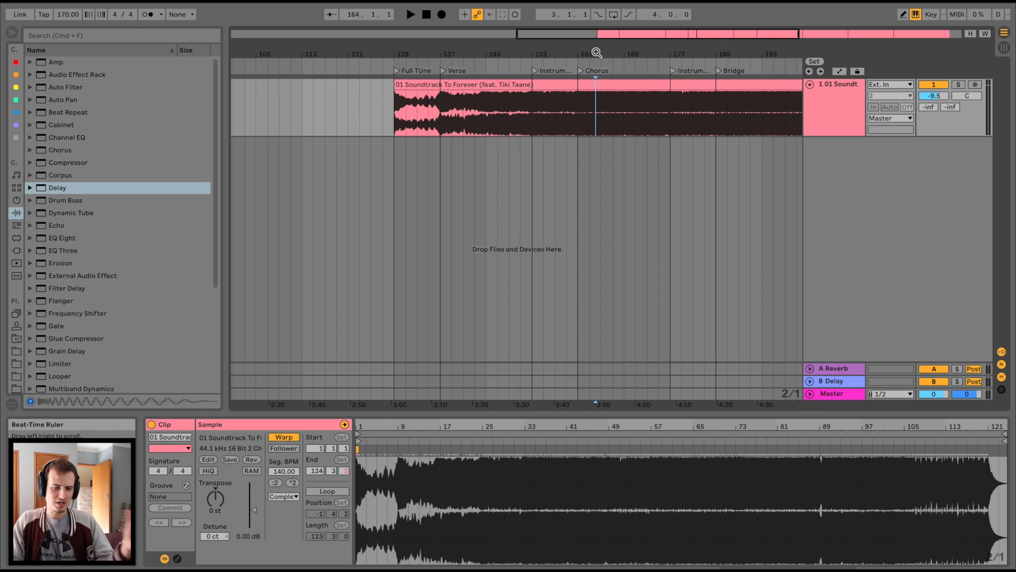
drag(635, 53, 607, 58)
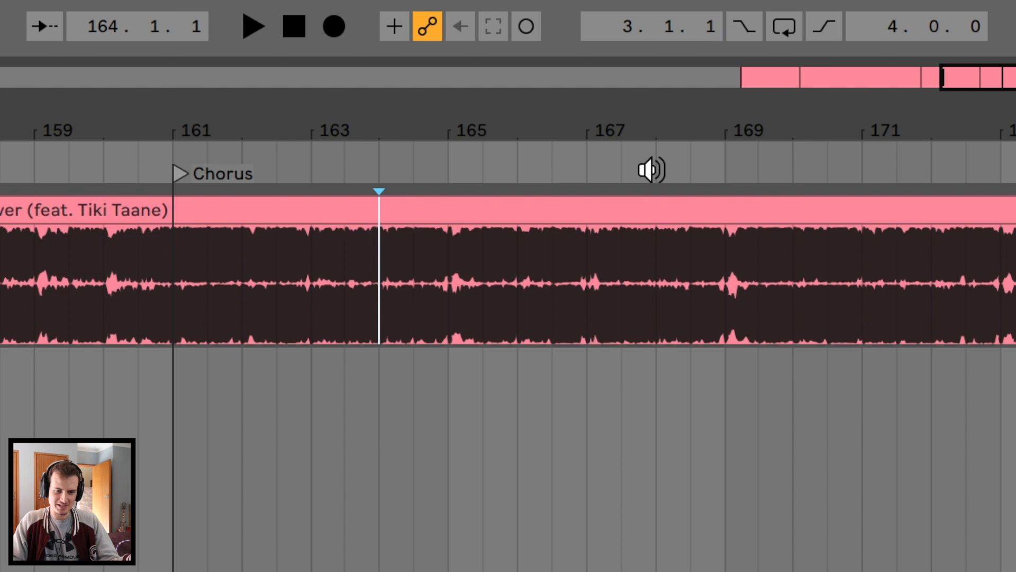
right_click(564, 68)
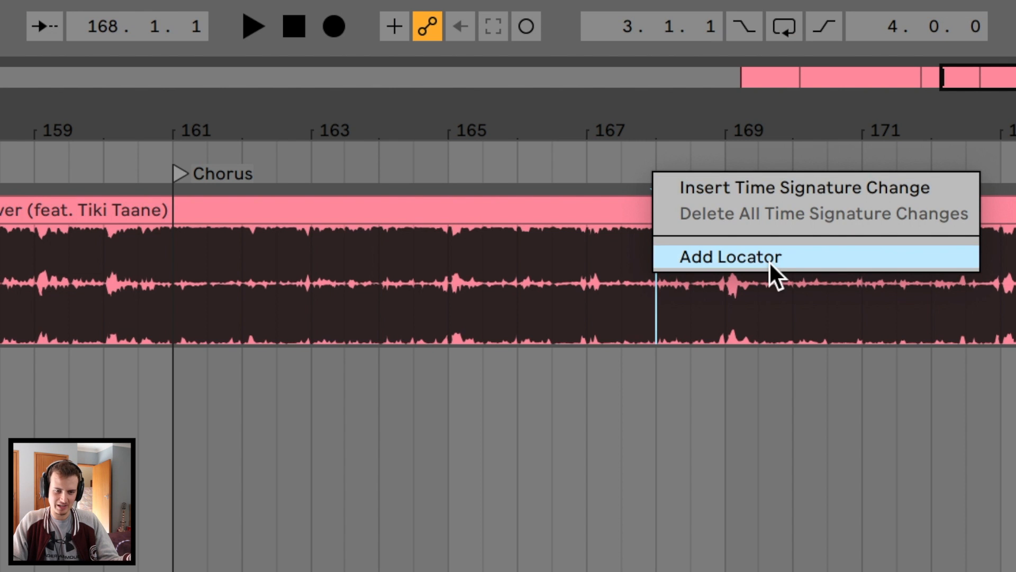
click(712, 555)
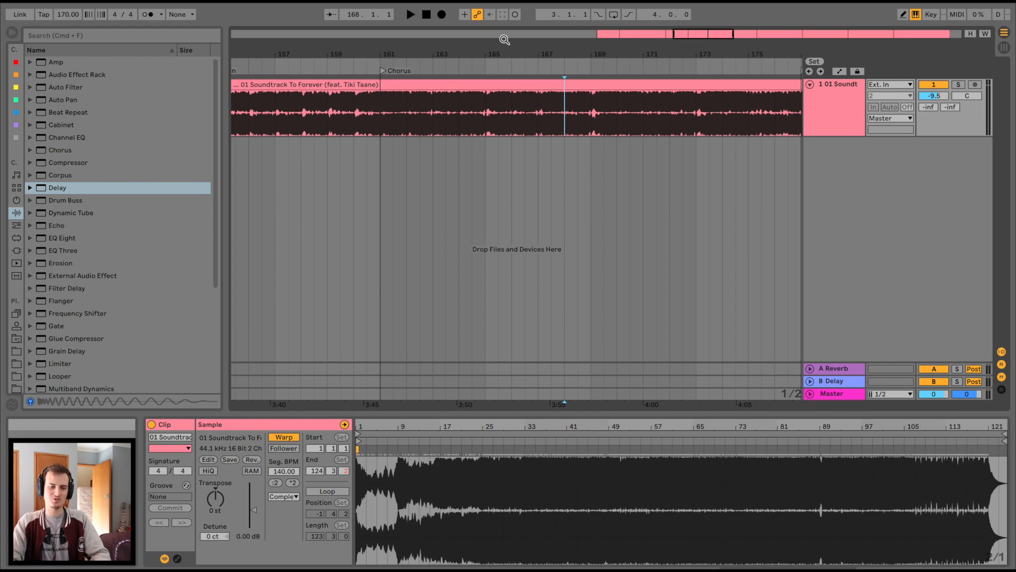
- Insert a MIDI track below the song and load the Analog instrument onto it
drag(504, 49, 598, 55)
scroll(640, 123, right, 5)
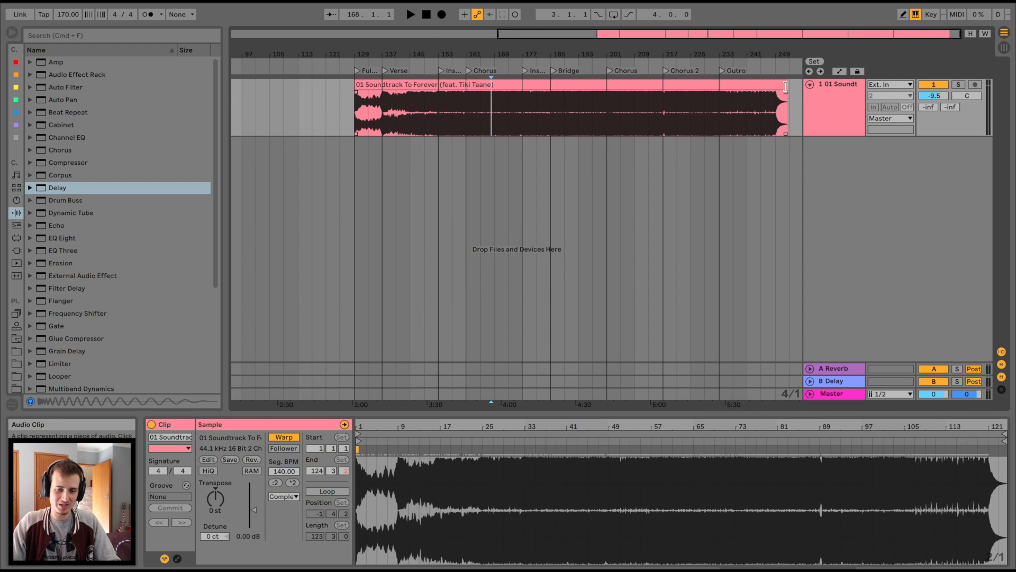
key(super+shift+t)
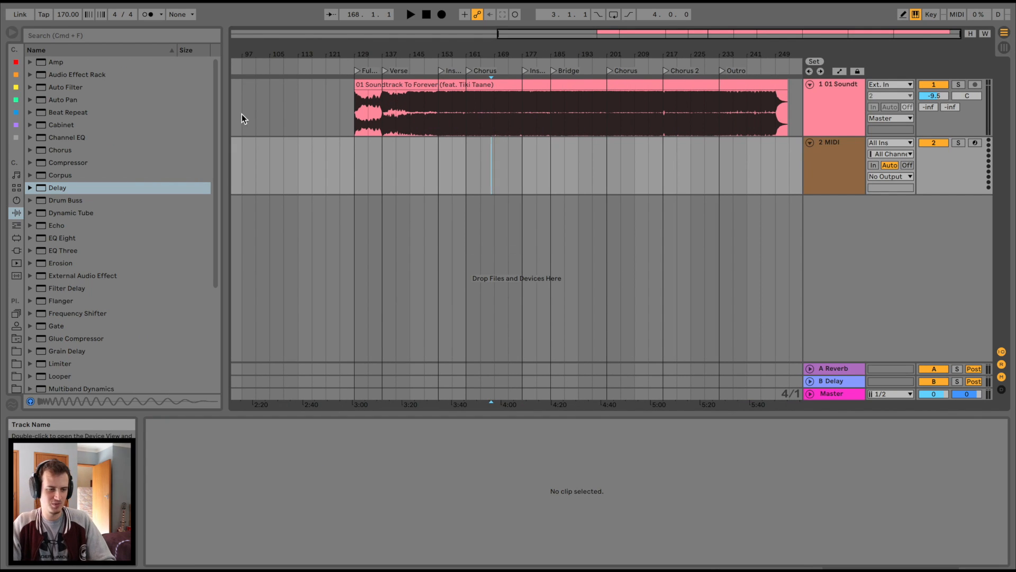
click(16, 199)
click(68, 63)
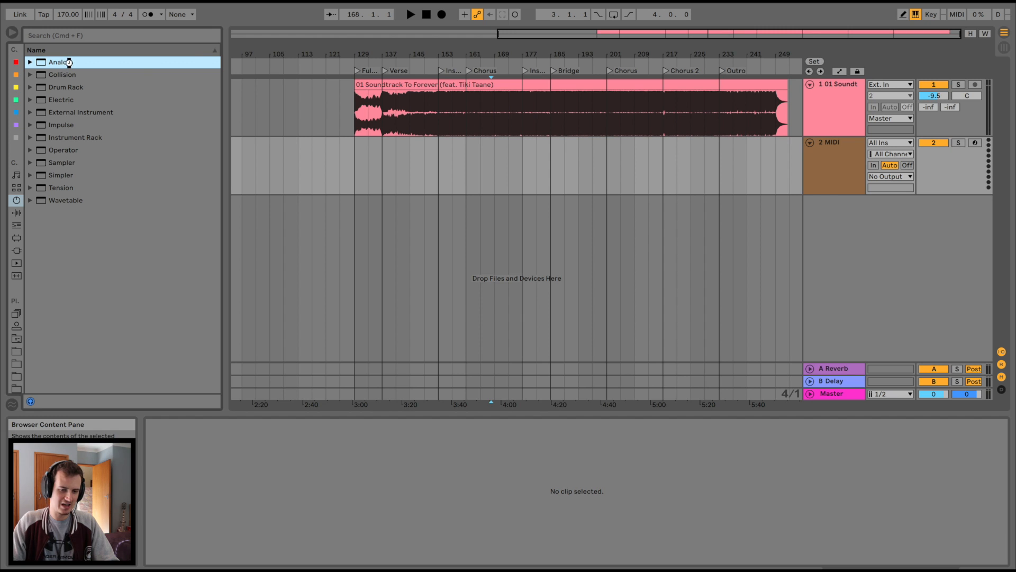
drag(374, 169, 376, 171)
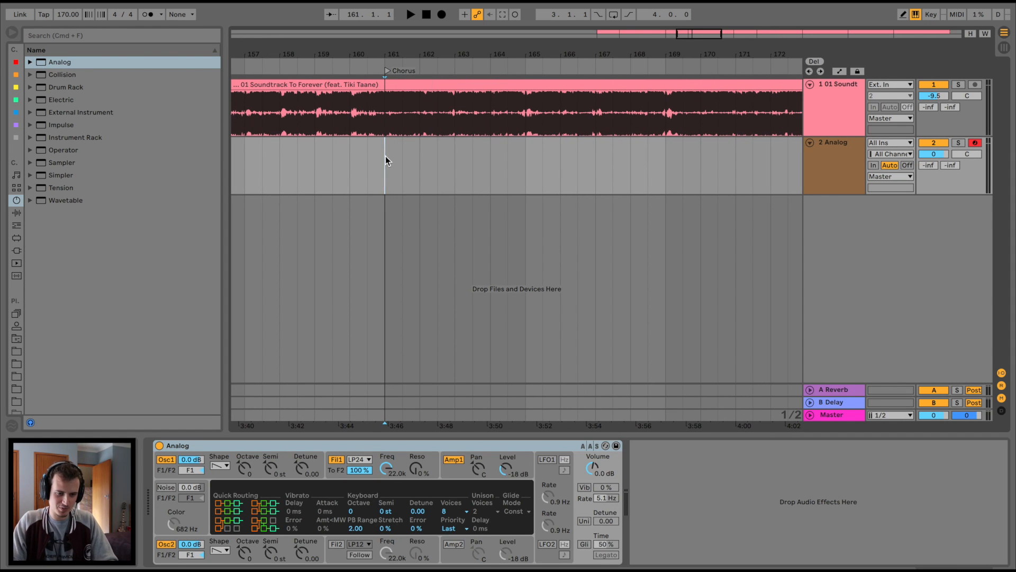
- Loop the first two bars of the chorus from bar 161 and play them to try the Analog track against the song
key(super+l)
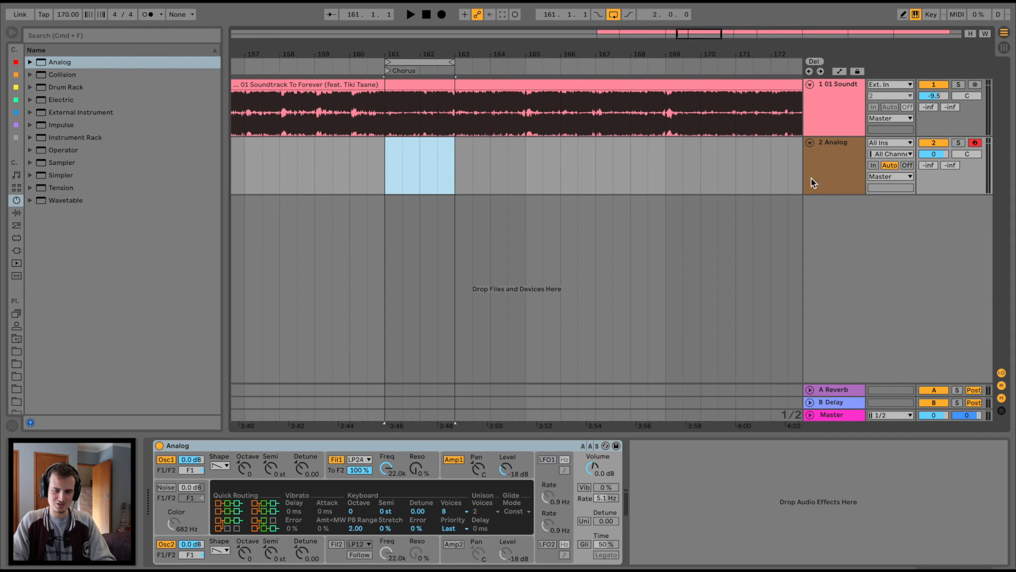
click(815, 154)
click(830, 151)
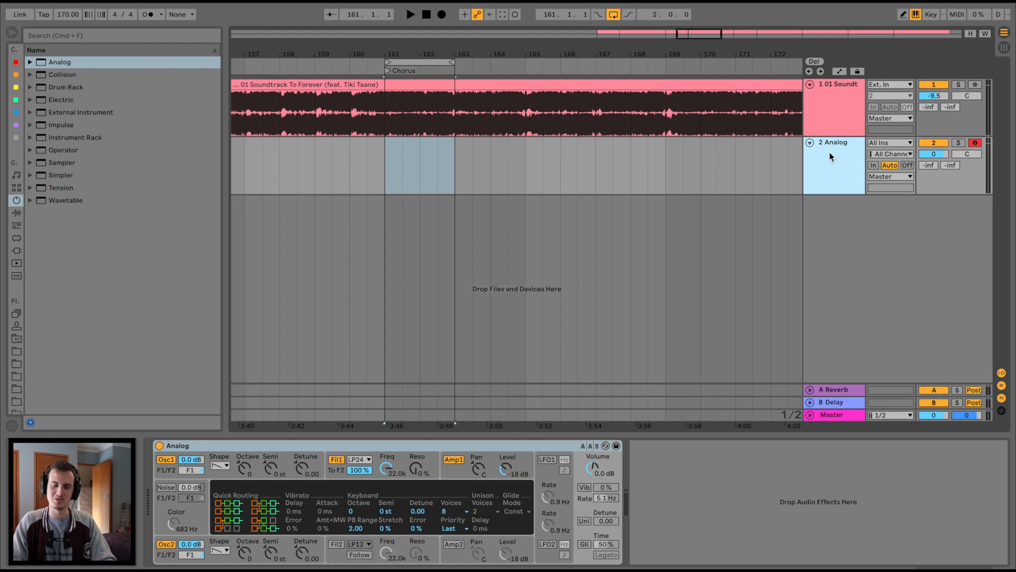
key(space)
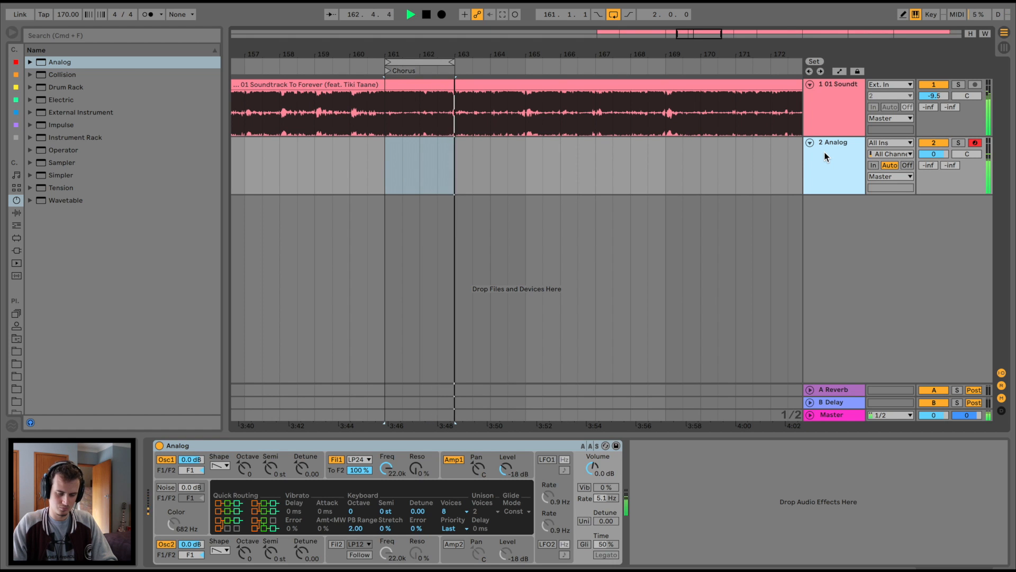
drag(622, 36, 609, 19)
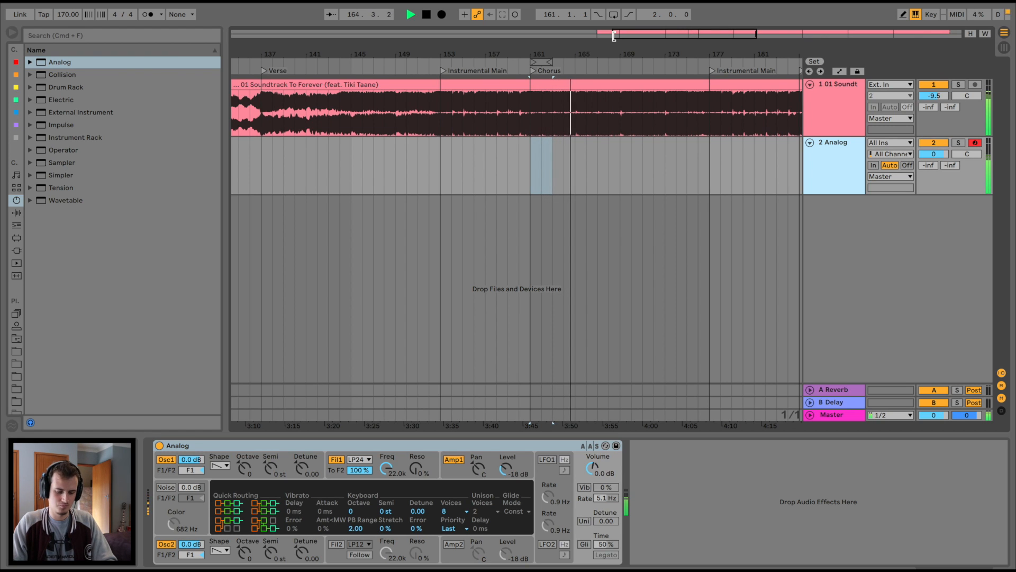
key(space)
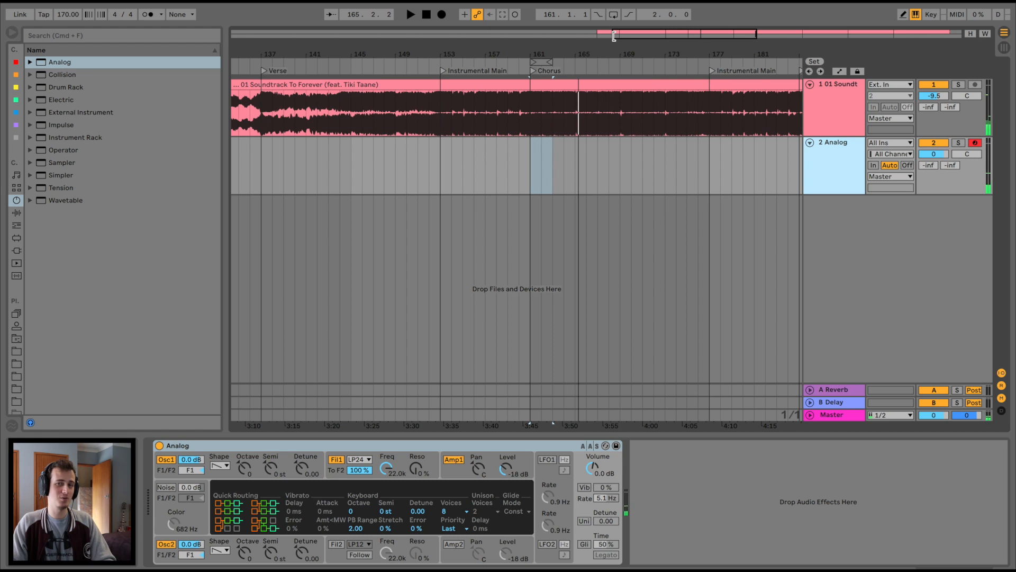
- Play the chorus from bar 161 again, playing along on the Analog track to compare it with the song
drag(614, 36, 668, 36)
click(438, 157)
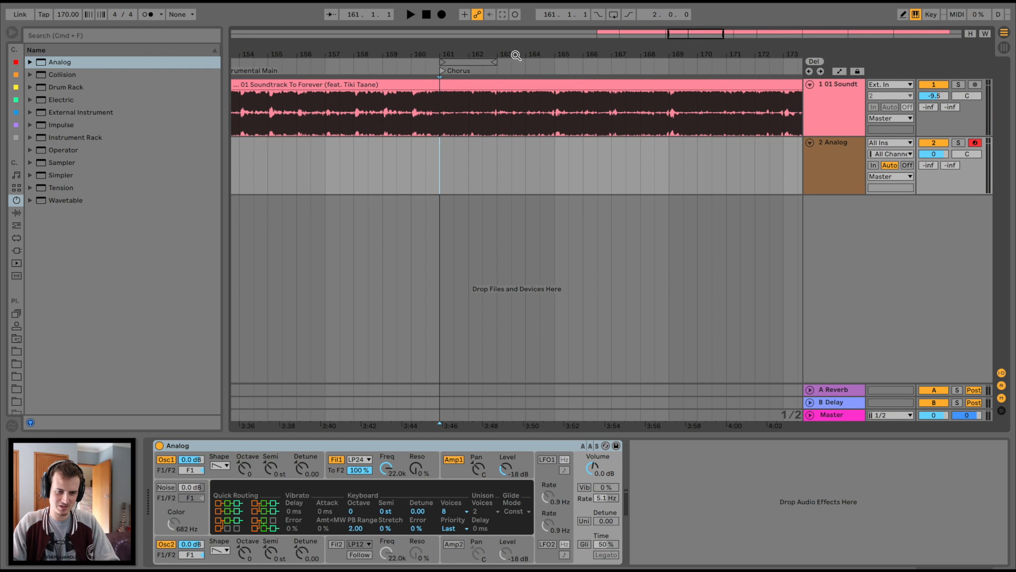
drag(516, 55, 517, 80)
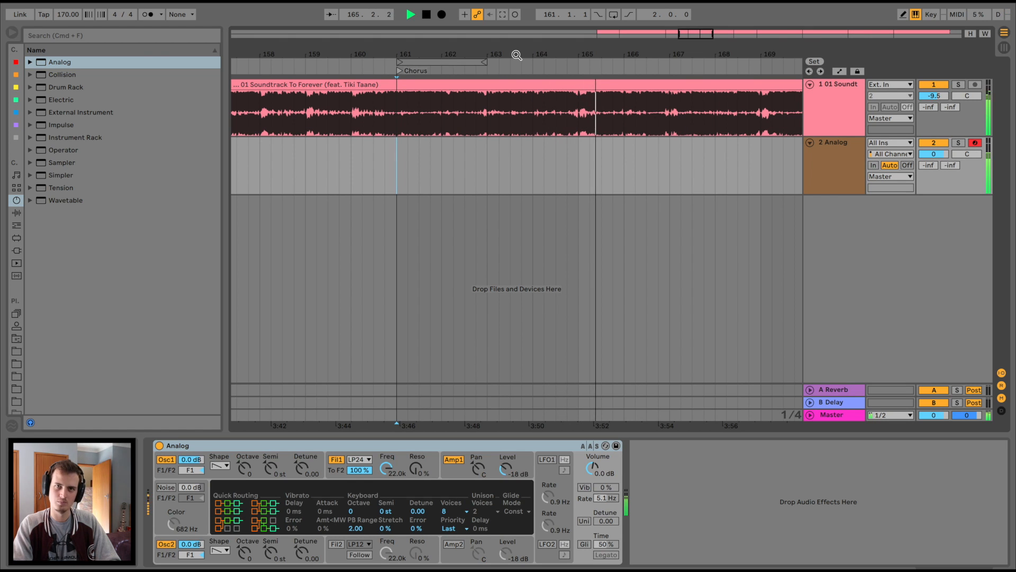
key(space)
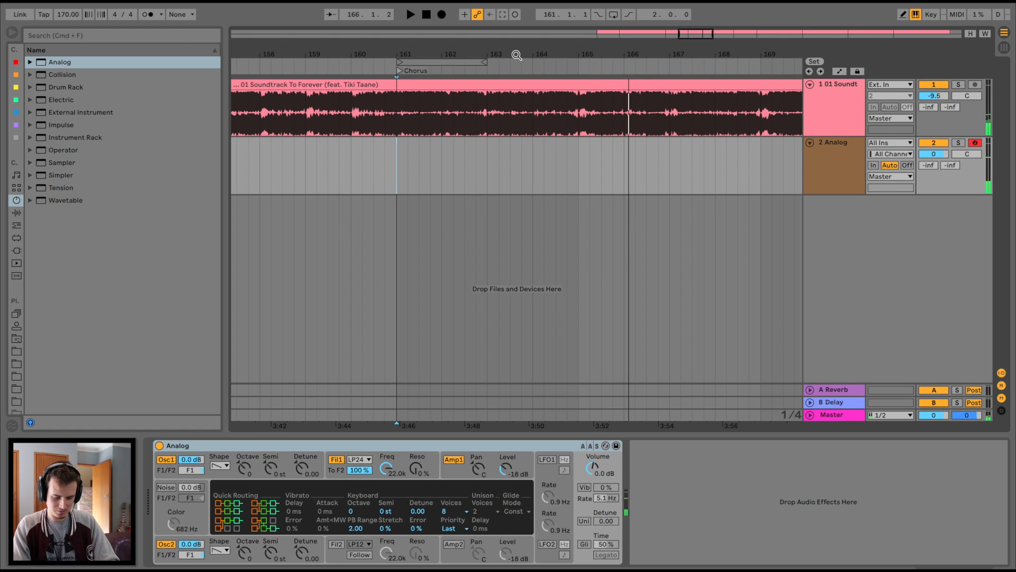
click(389, 69)
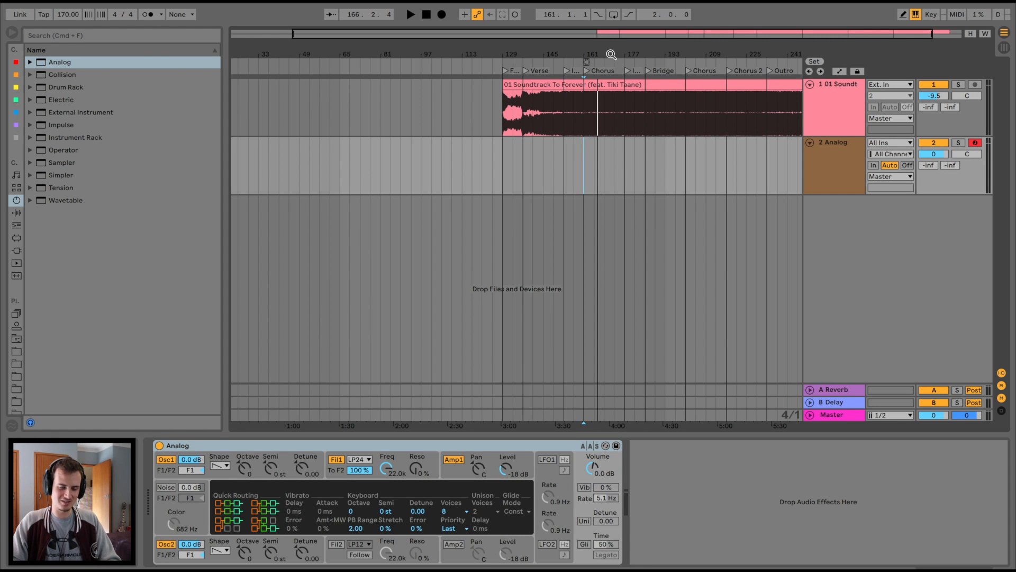
- Play the song's intro from bar 132 to find a passage for sampling
drag(612, 54, 748, 96)
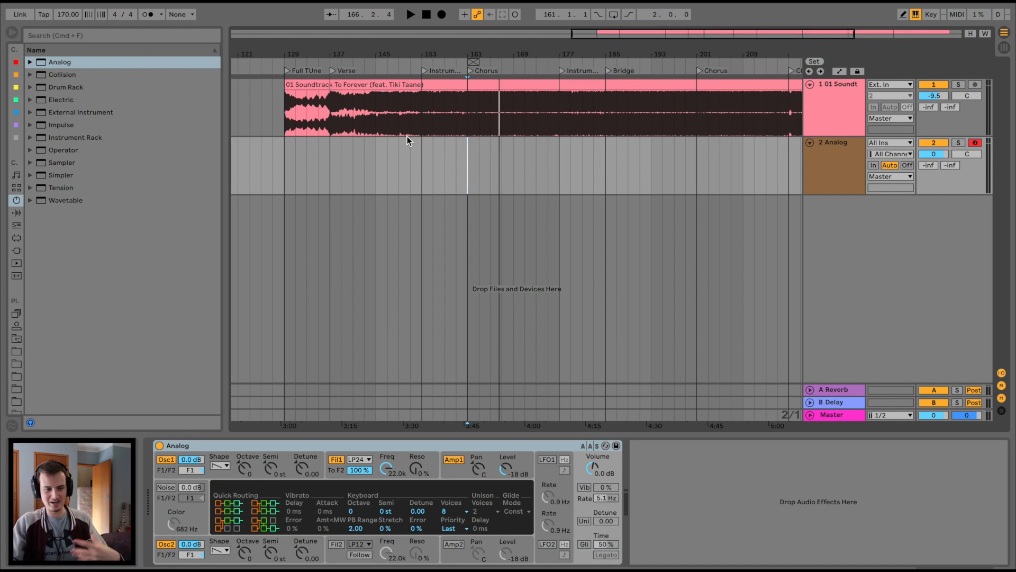
drag(414, 58, 479, 95)
click(341, 110)
key(space)
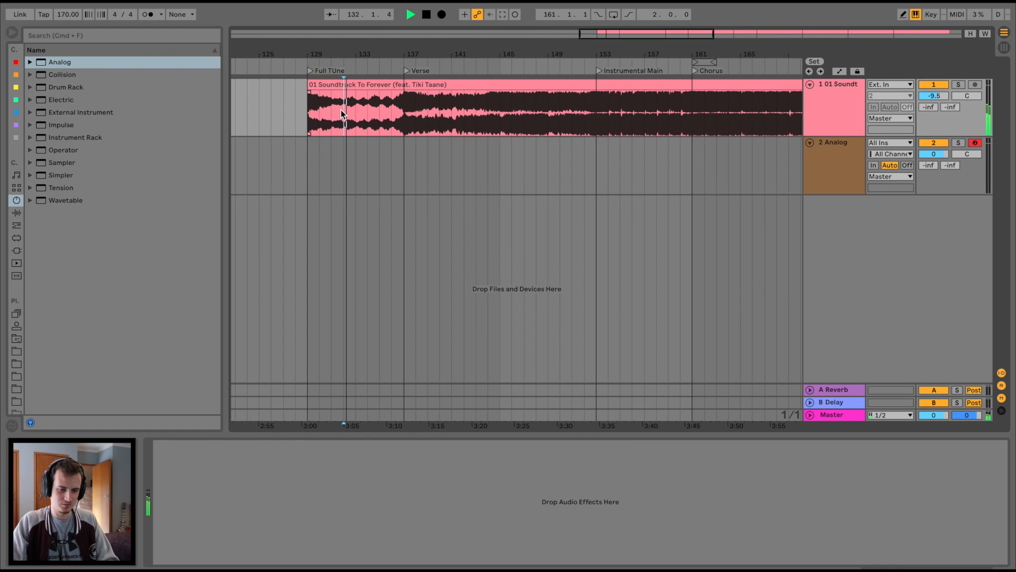
key(plus)
key(plus)
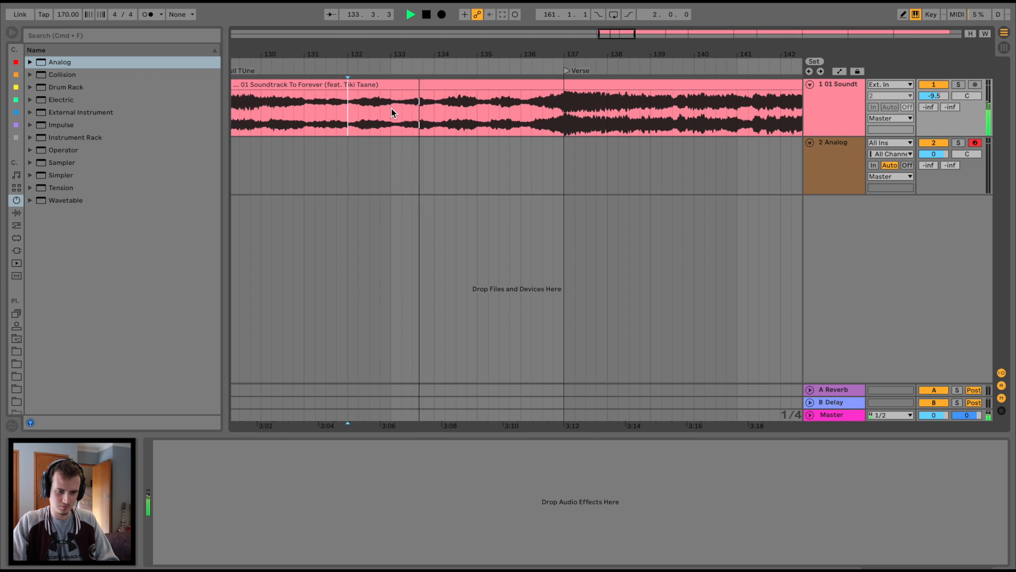
- Split the song clip at bars 133 and 135 so the two intro bars form a separate clip
drag(392, 108, 479, 90)
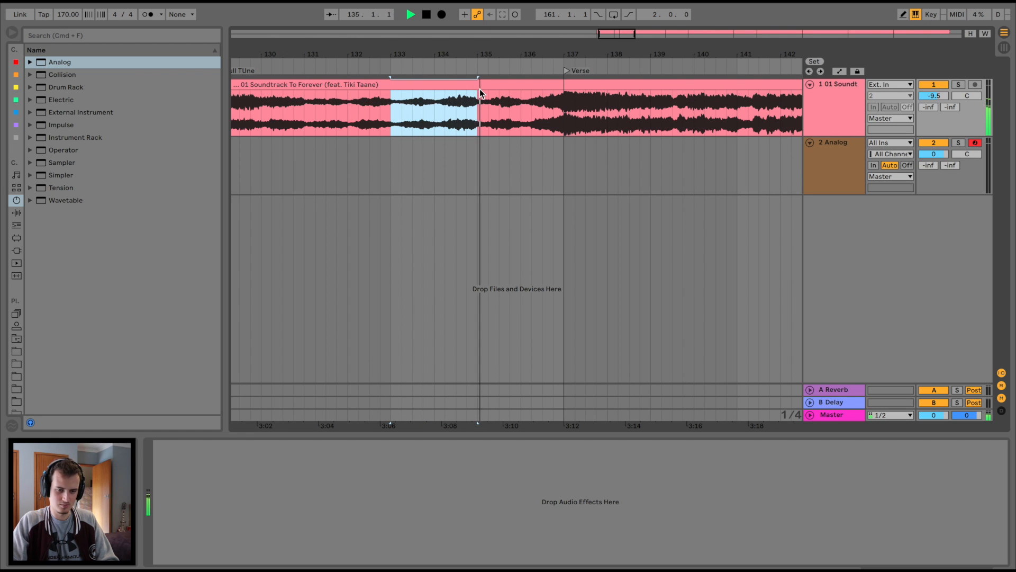
mouse_move(480, 53)
mouse_down()
mouse_move(481, 37)
mouse_move(484, 50)
mouse_up()
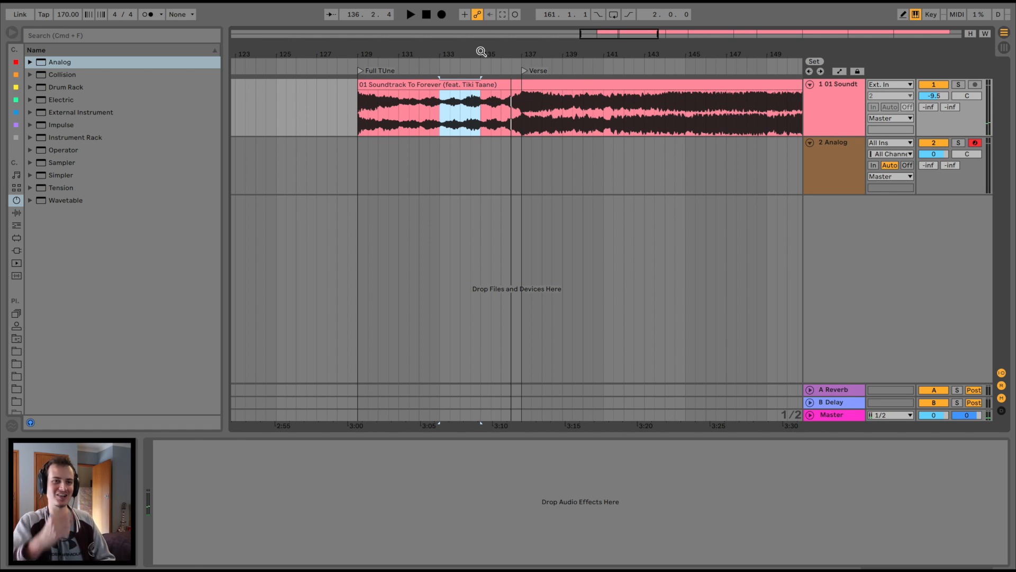
drag(482, 51, 481, 66)
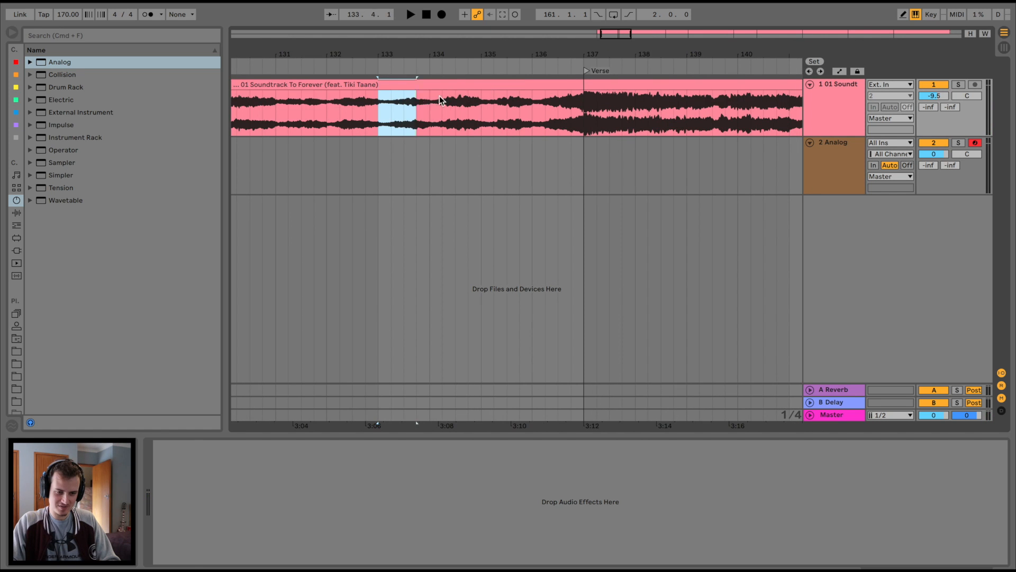
key(super+e)
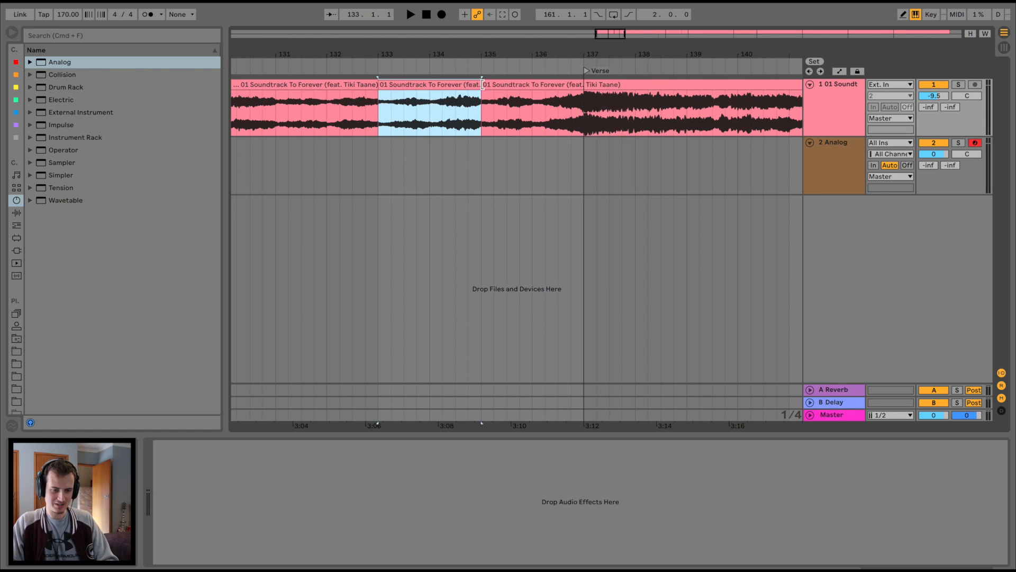
- Add two audio tracks and paste the two-bar intro clip at bar 1 of the first new track
drag(478, 46, 479, 22)
scroll(323, 116, left, 10)
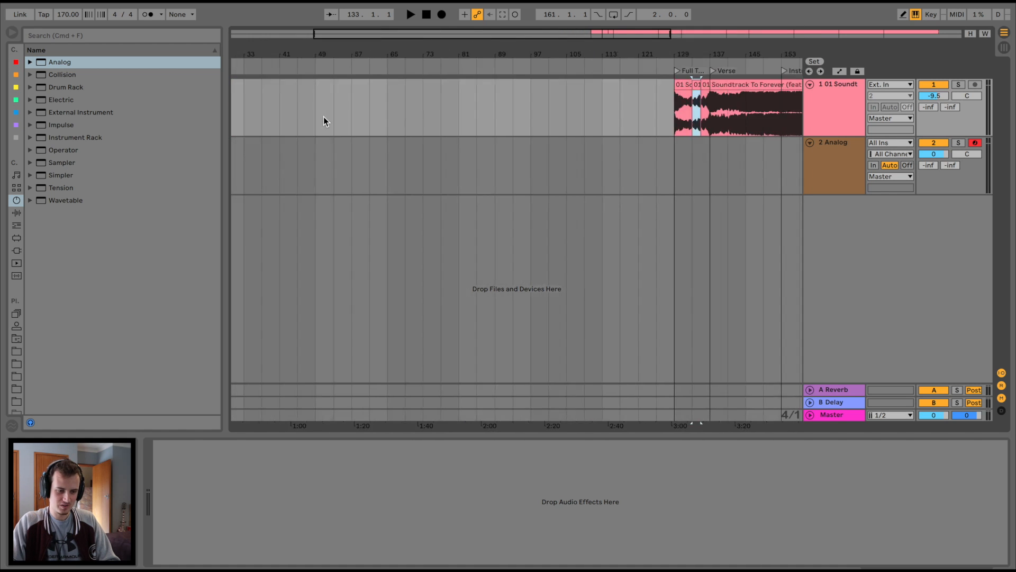
key(super+t)
key(super+t)
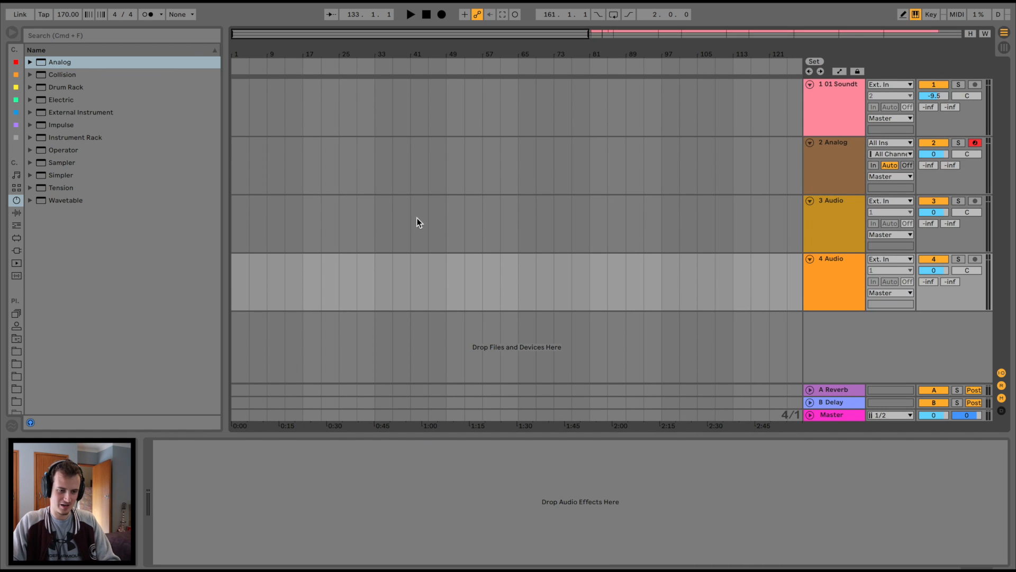
click(234, 208)
key(super+v)
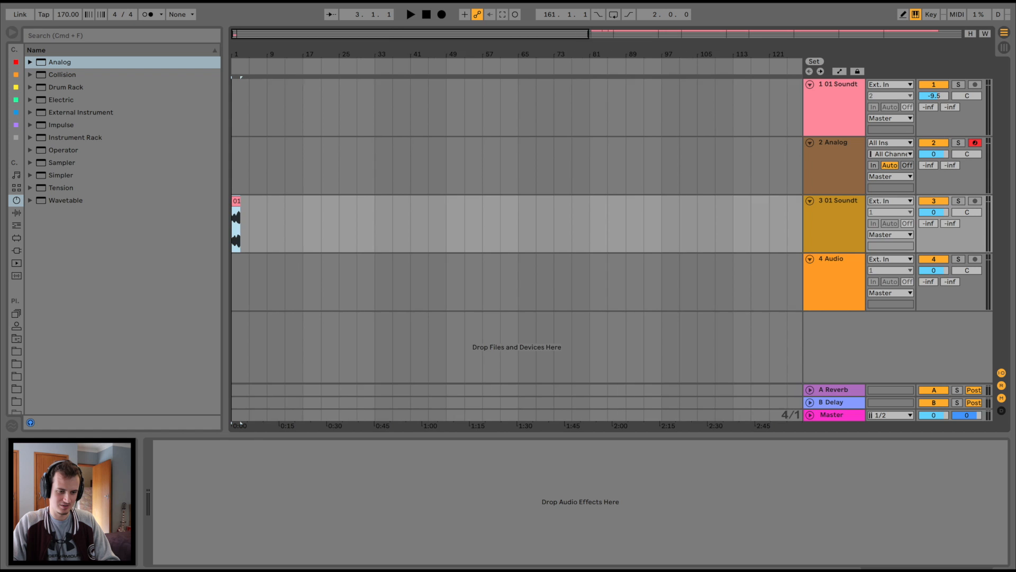
- Play the two-bar intro clip at bar 1 of the third track to check how it sounds
key(plus)
key(plus)
key(plus)
key(plus)
key(plus)
key(space)
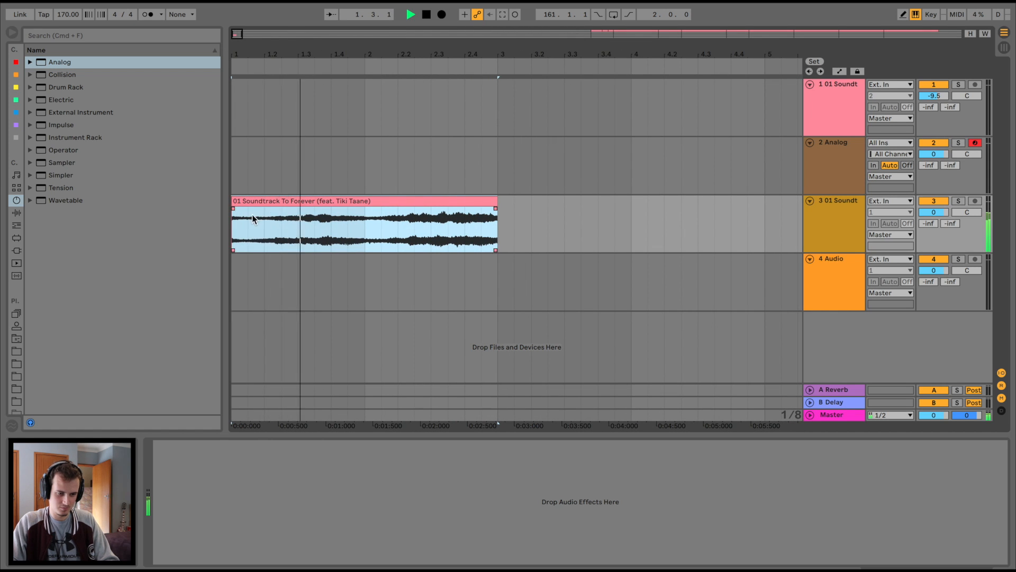
click(238, 209)
key(space)
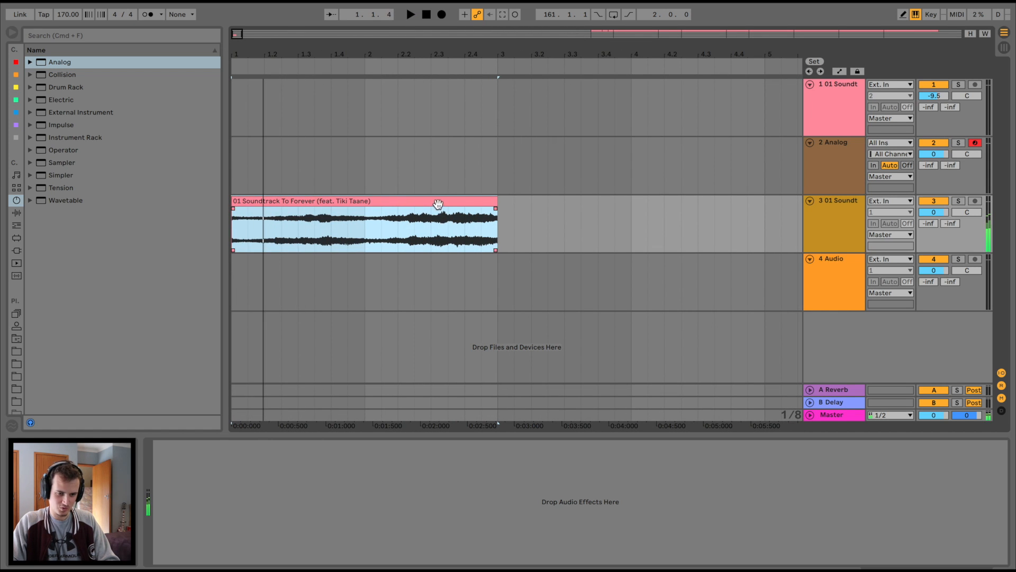
- Duplicate the two-bar intro clip three times so four copies fill bars 1 to 9
key(super+d)
drag(505, 53, 316, 52)
key(super+d)
key(super+d)
- Create crossfades about 1.5 to 2 beats long at the three joins between the repeated intro clips, playing them back to check
click(249, 204)
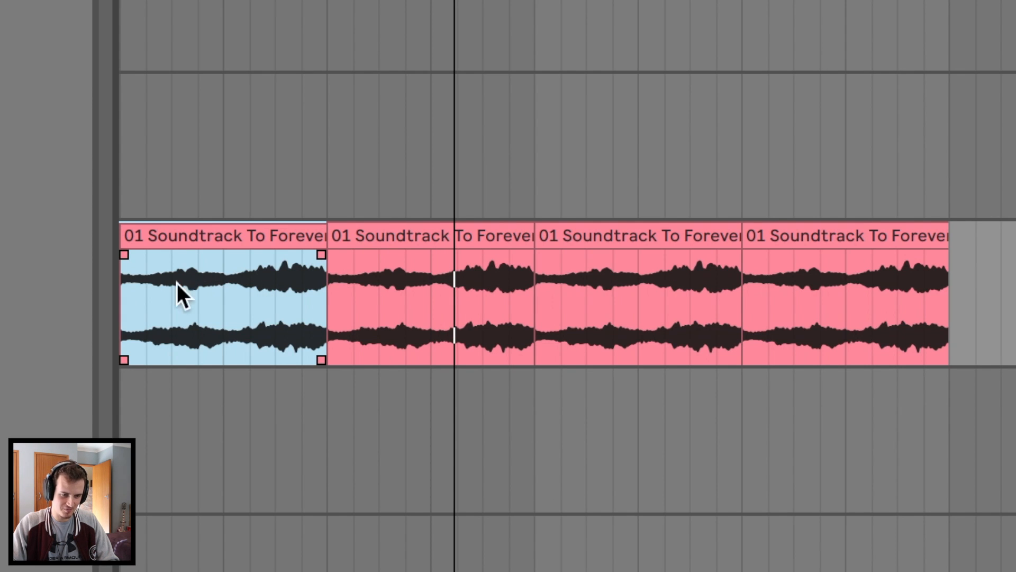
click(322, 255)
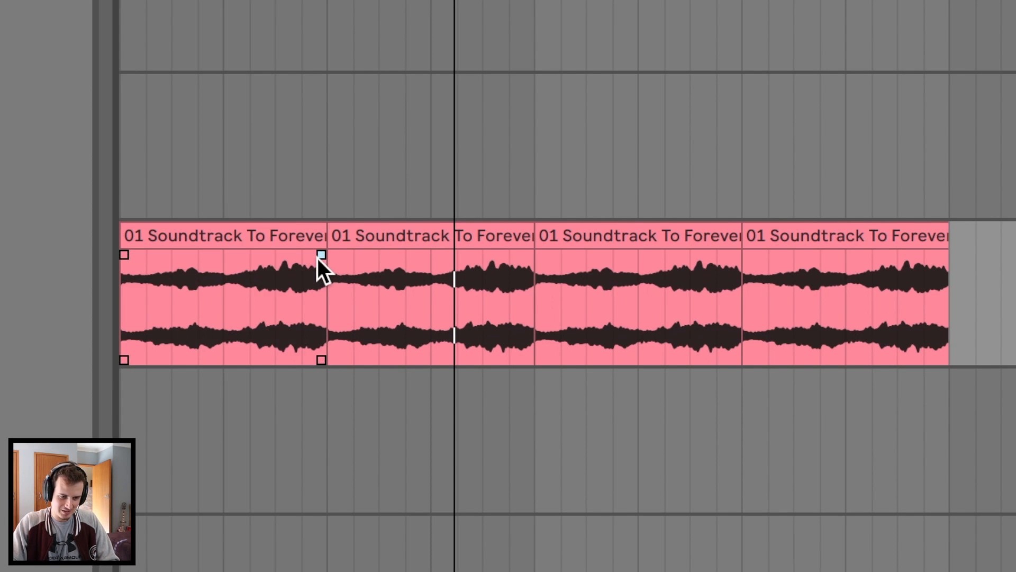
drag(322, 255, 357, 252)
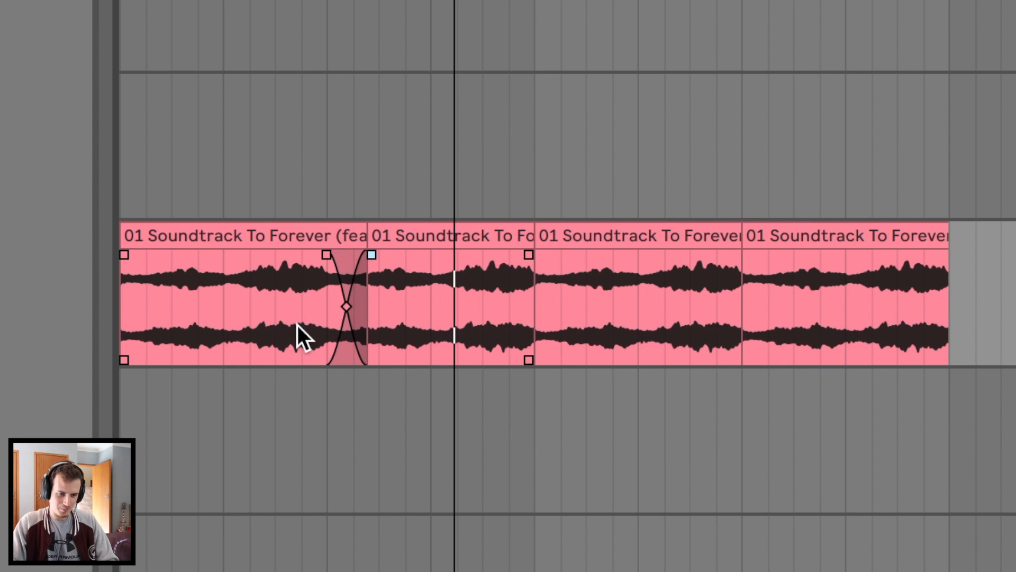
click(299, 325)
key(space)
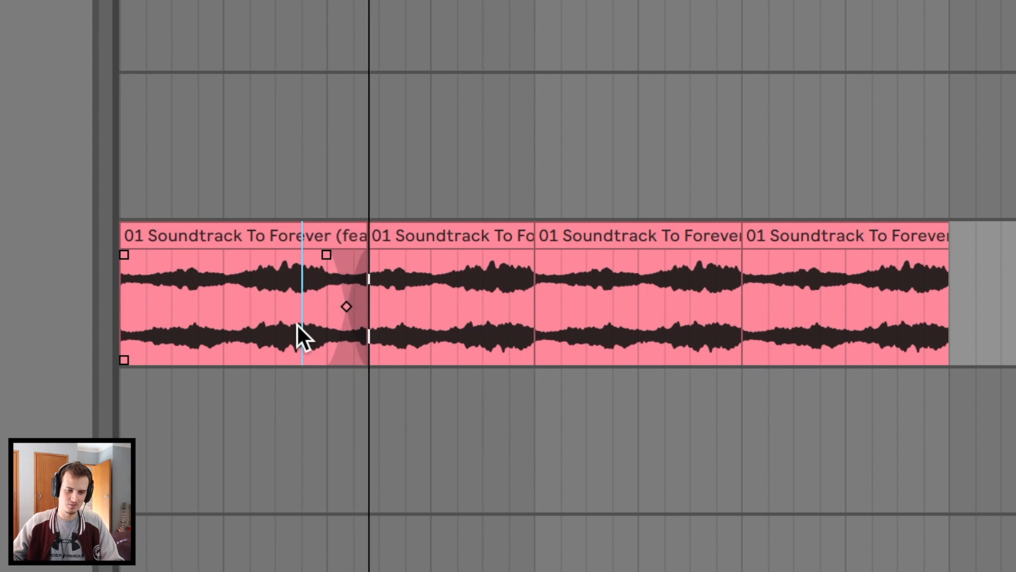
mouse_move(527, 256)
mouse_down()
mouse_move(574, 257)
mouse_move(526, 255)
mouse_up()
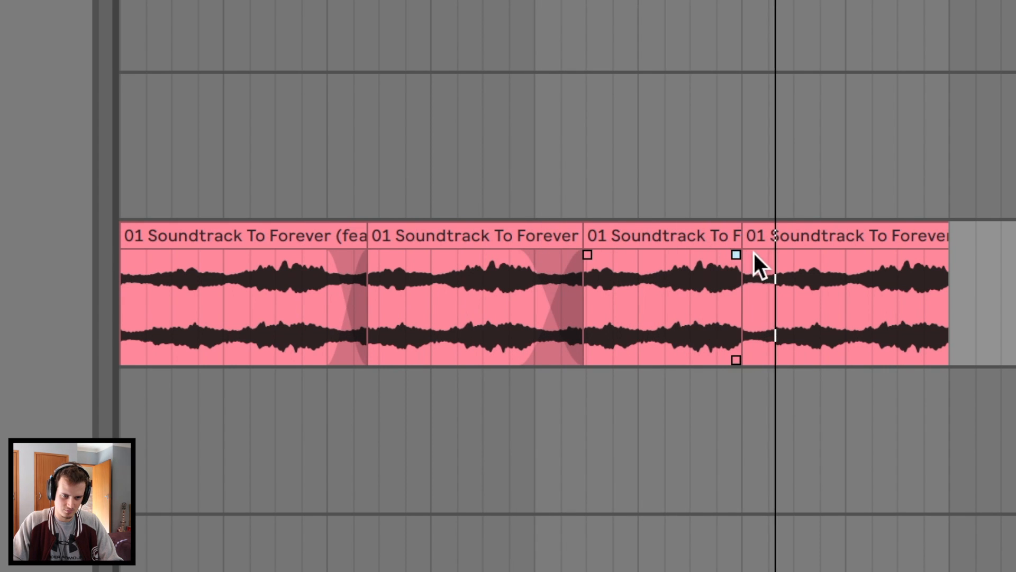
drag(740, 254, 714, 253)
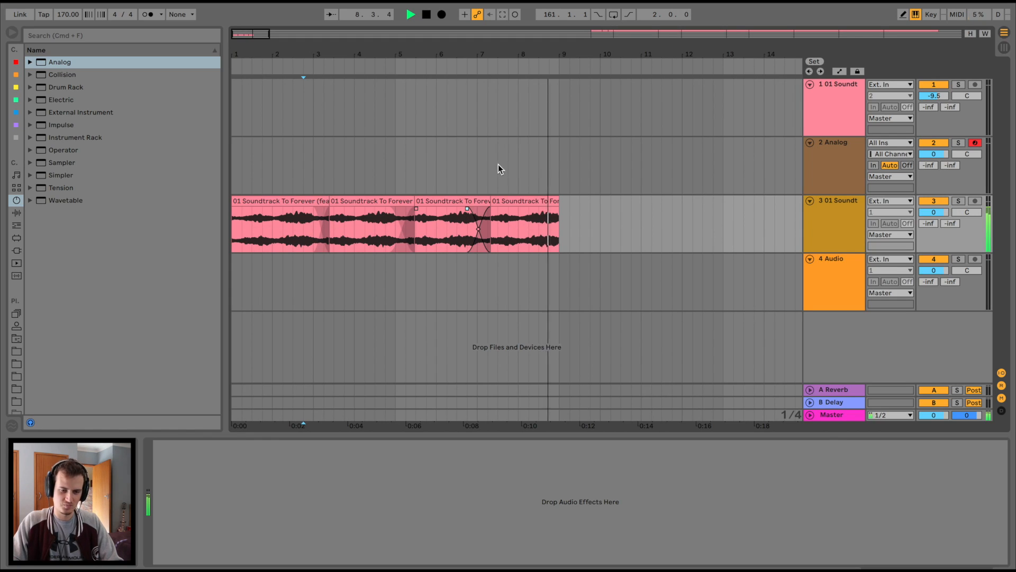
- Copy the song's 16-bar verse, bars 137 to 153, and paste it at bar 9 of the third track, after the intro clips
scroll(516, 164, down, 10)
scroll(517, 164, right, 10)
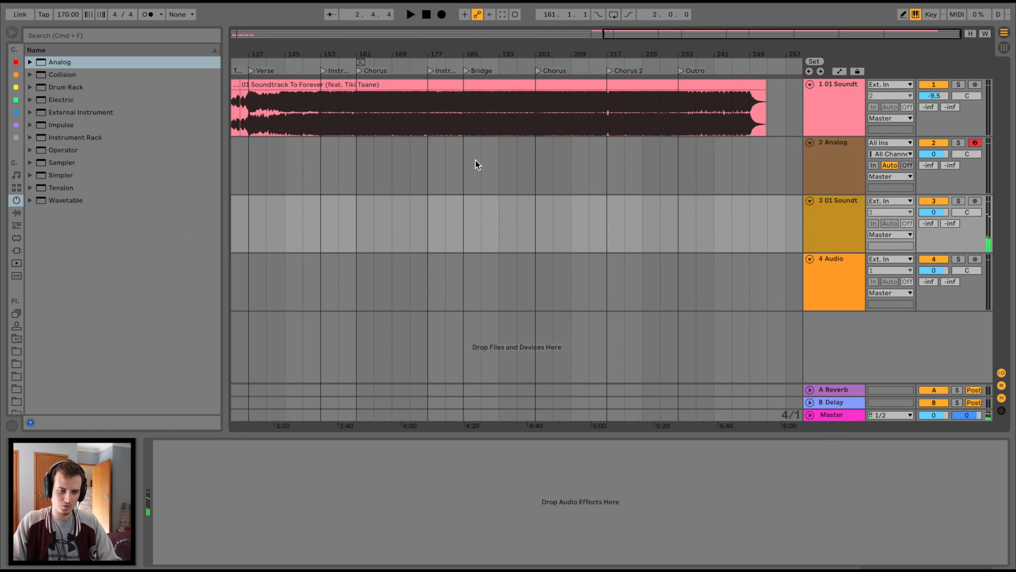
scroll(475, 160, left, 3)
drag(357, 53, 357, 61)
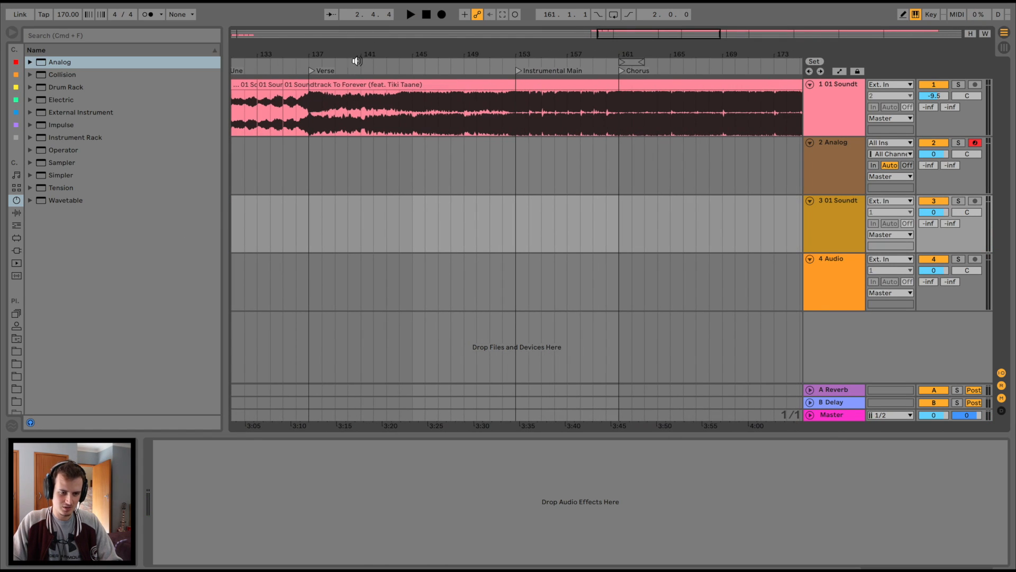
key(space)
drag(312, 115, 510, 91)
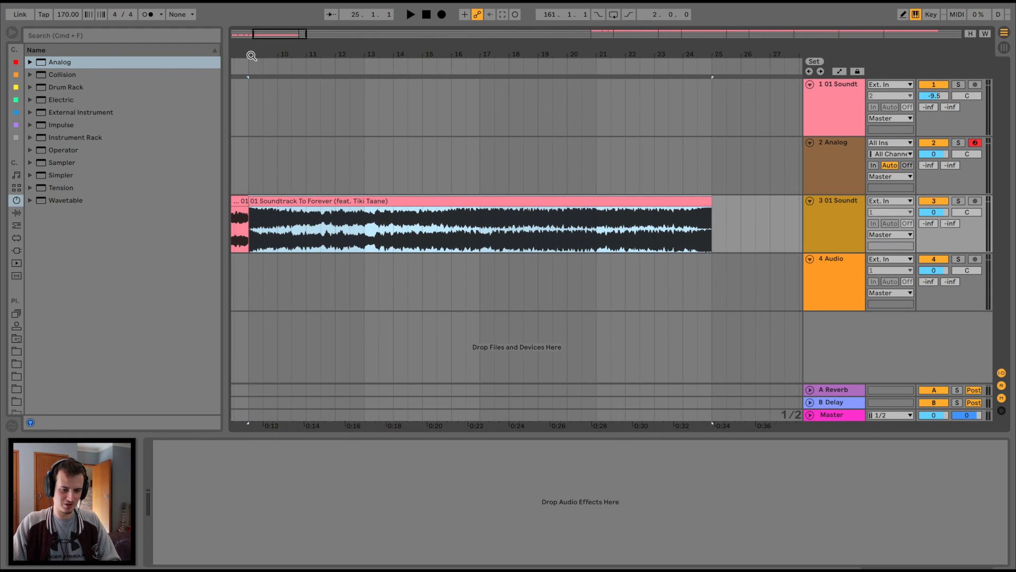
scroll(334, 221, left, 2)
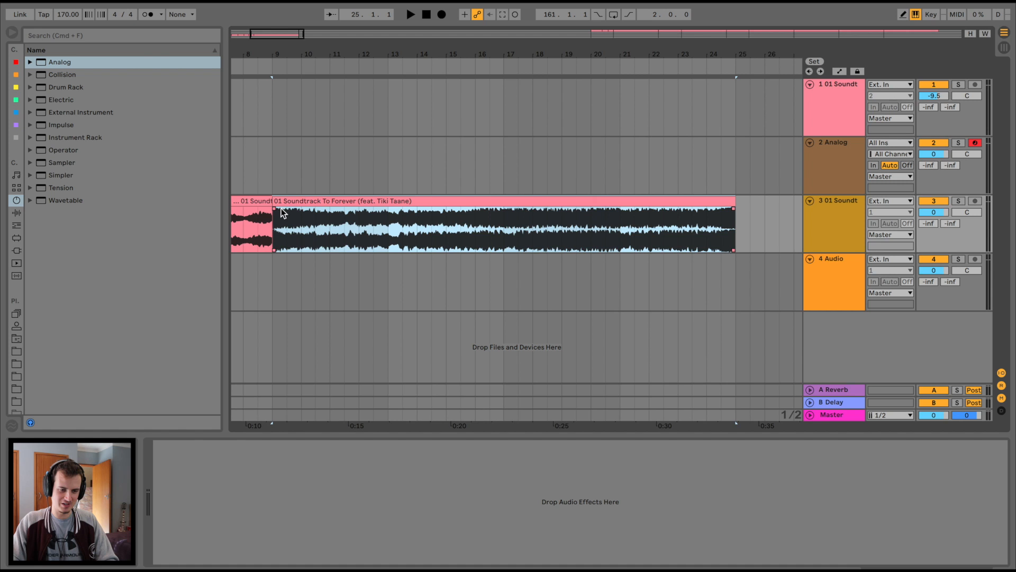
scroll(303, 154, left, 10)
- Turn on Loop for the fourth intro clip and move its start marker to about 7.2 so its build-up leads into the verse
double_click(389, 225)
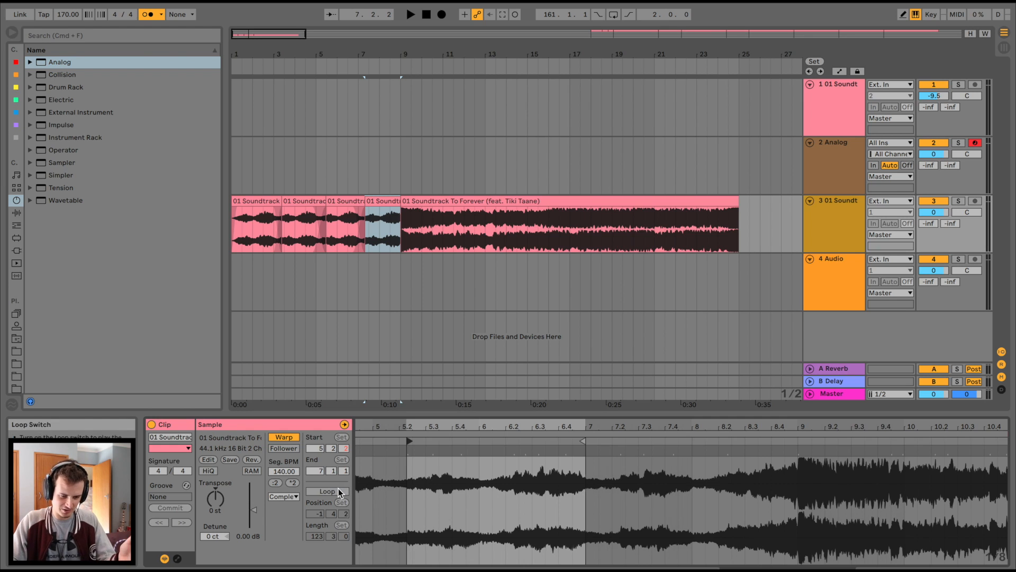
click(339, 490)
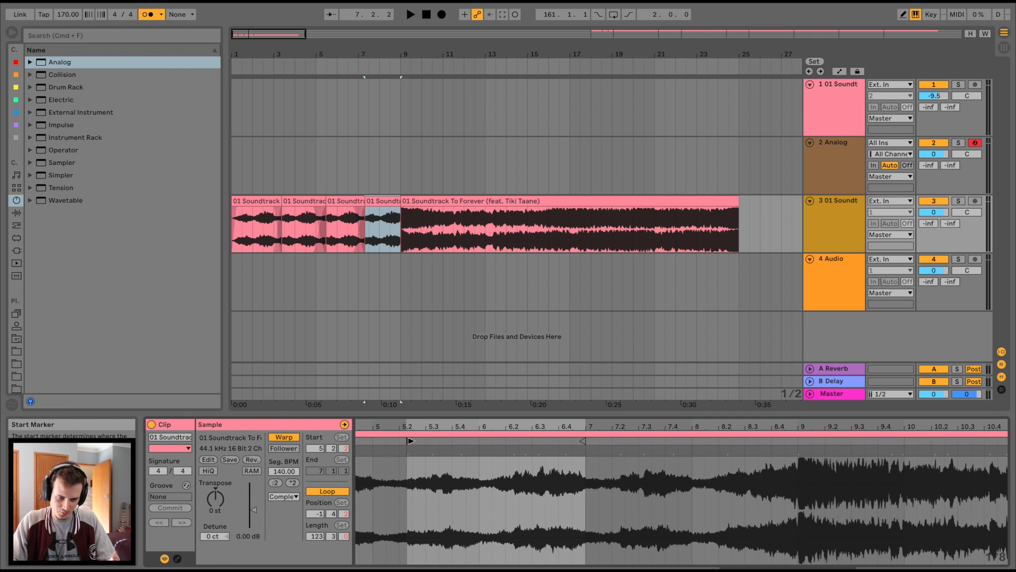
drag(411, 441, 622, 439)
key(space)
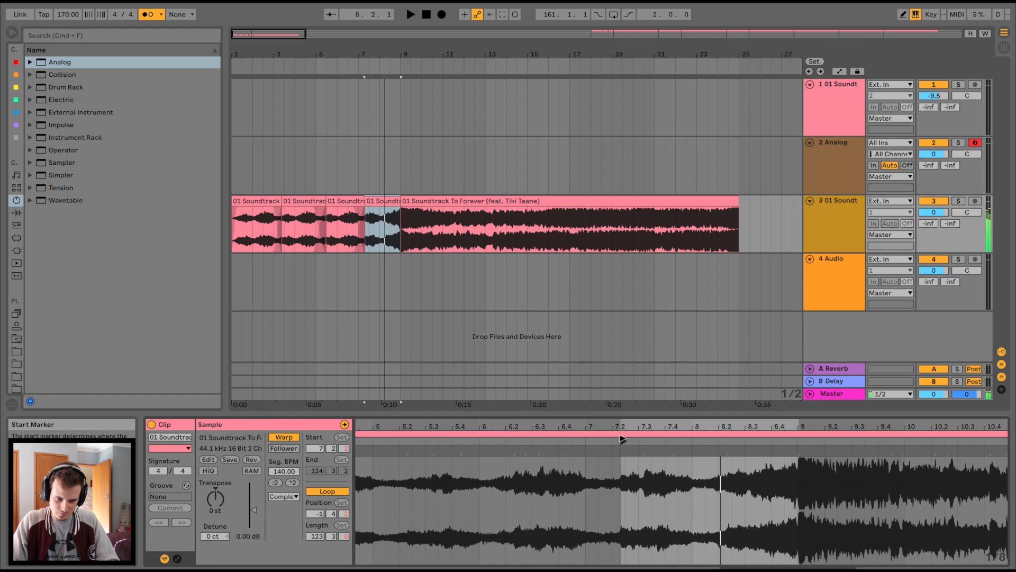
drag(770, 427, 770, 476)
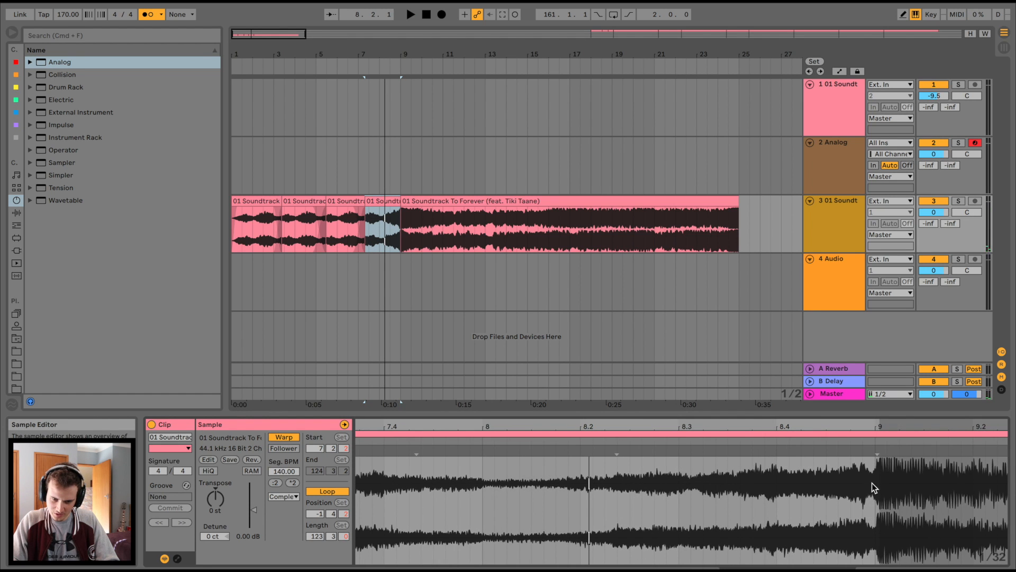
scroll(476, 508, left, 5)
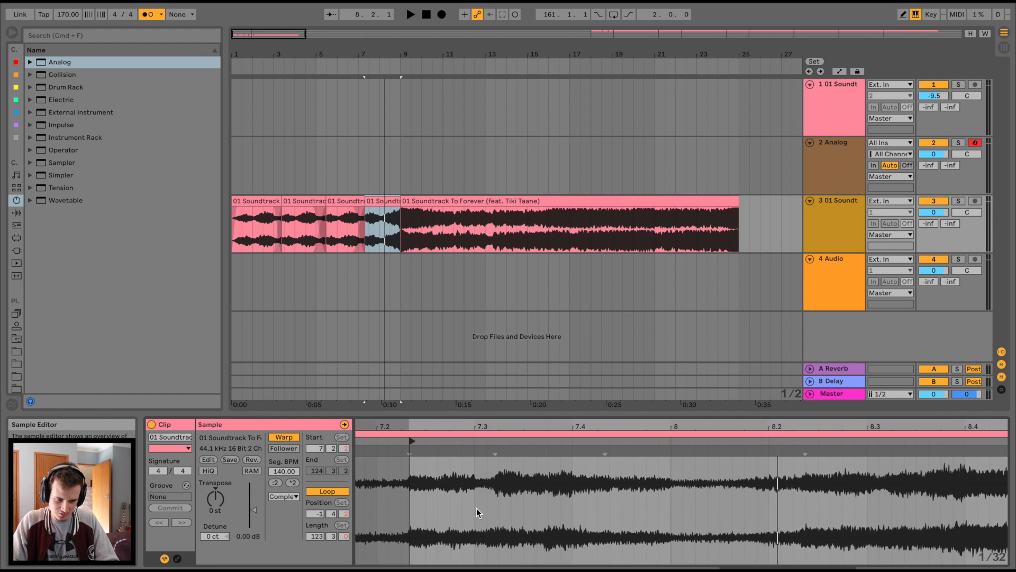
drag(429, 425, 429, 375)
- Play from inside the third intro clip through the transition into the verse at bar 9
click(350, 221)
key(space)
mouse_move(370, 46)
mouse_down()
mouse_move(367, 69)
mouse_move(358, 45)
mouse_up()
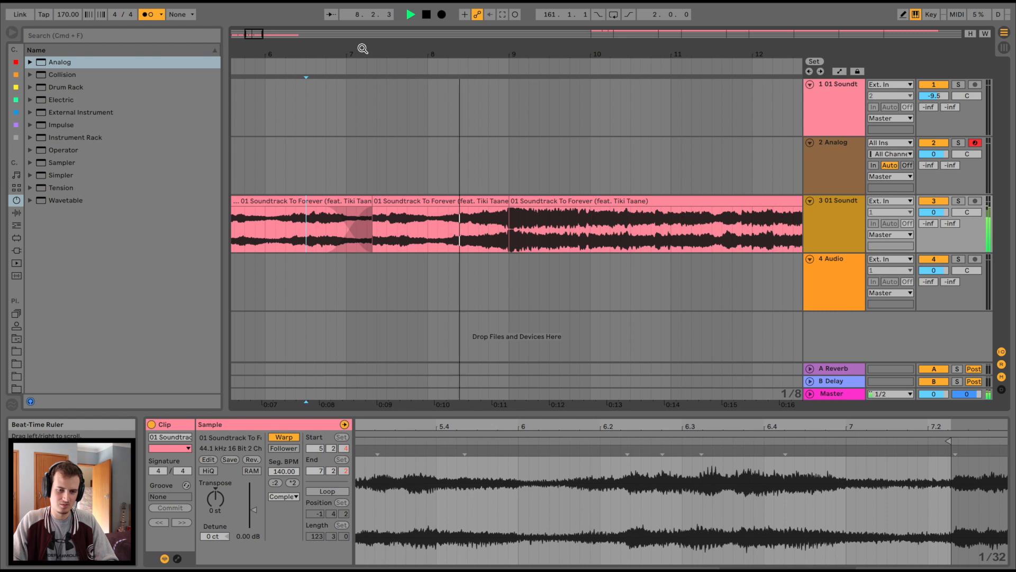
drag(358, 45, 290, 49)
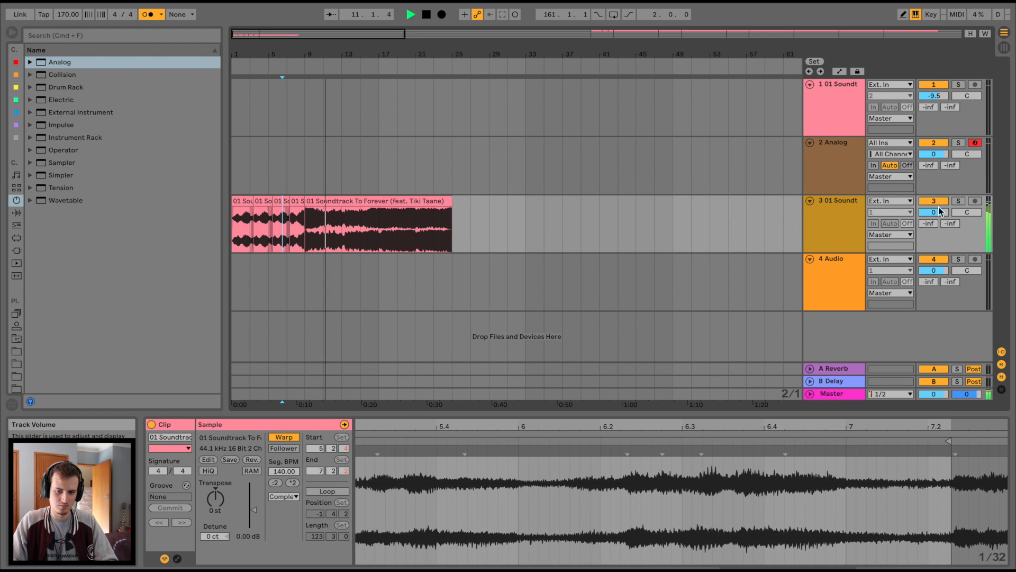
- Lower the third track's volume to -6.2 dB, switch off the metronome and stop playback
drag(934, 211, 934, 228)
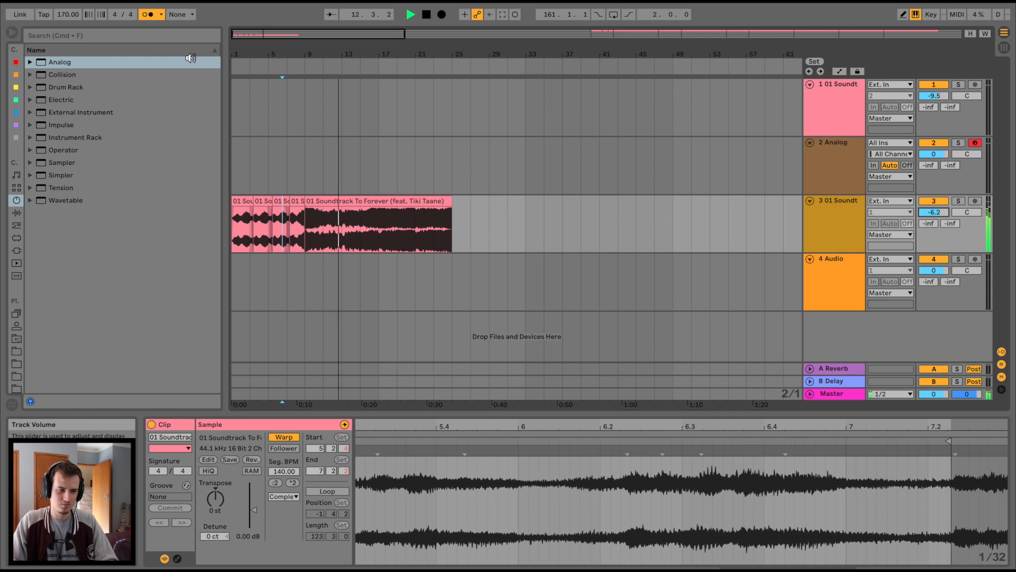
click(153, 17)
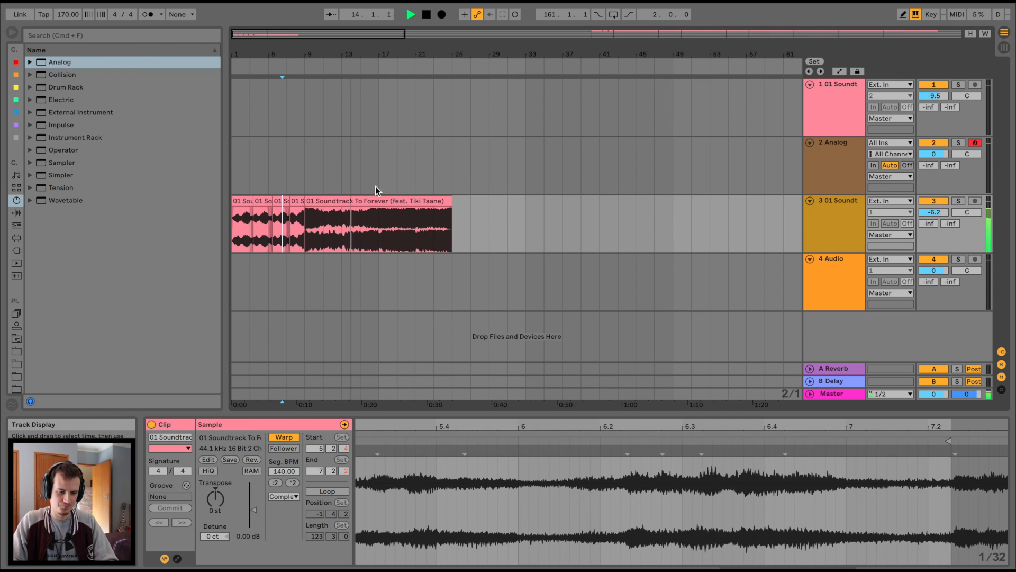
key(space)
- Set the verse clip's warp mode to Complex Pro, comparing it with Complex during playback from bar 9
click(352, 202)
click(296, 494)
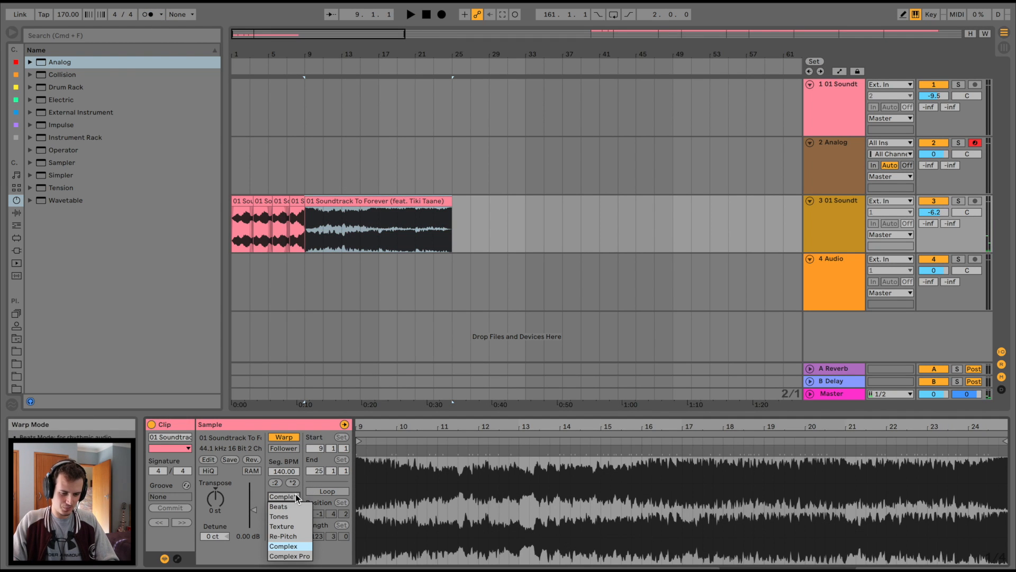
click(286, 560)
key(space)
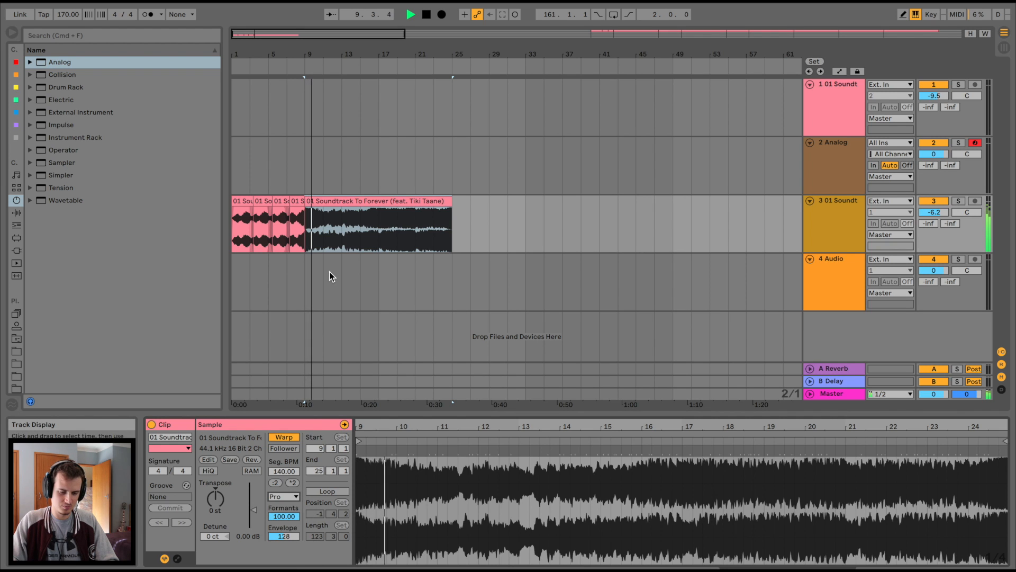
click(290, 496)
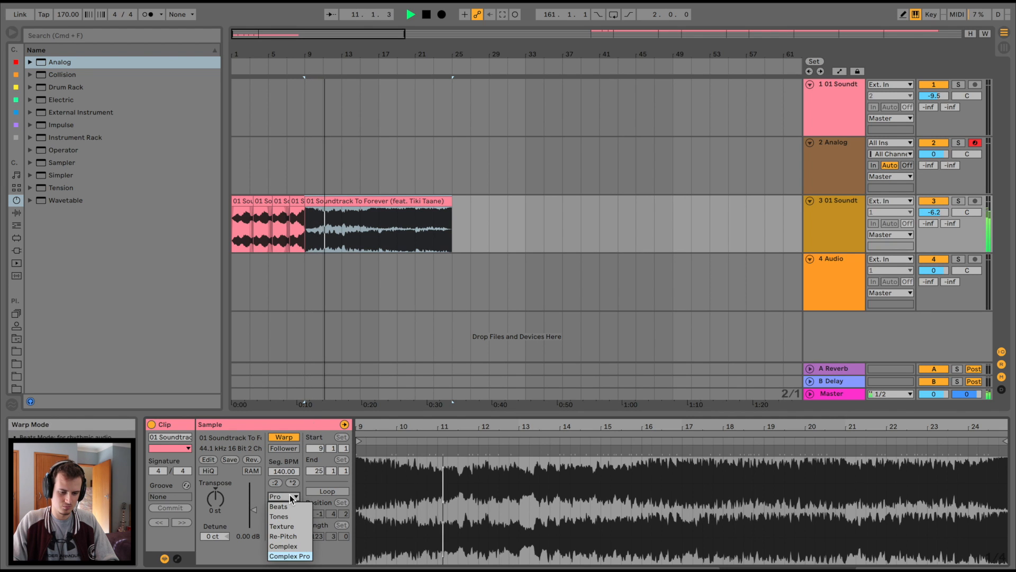
click(286, 546)
click(290, 498)
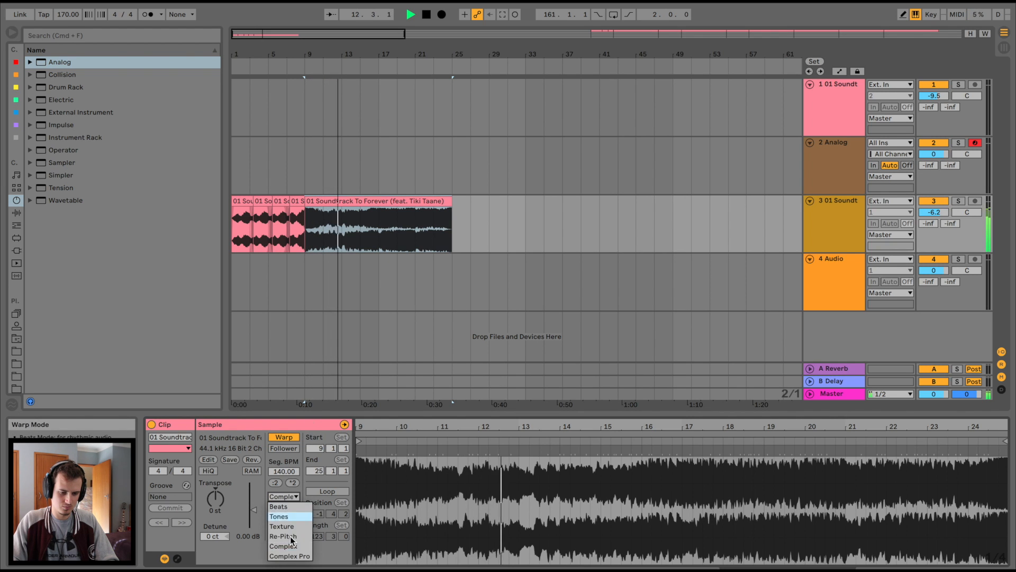
click(287, 557)
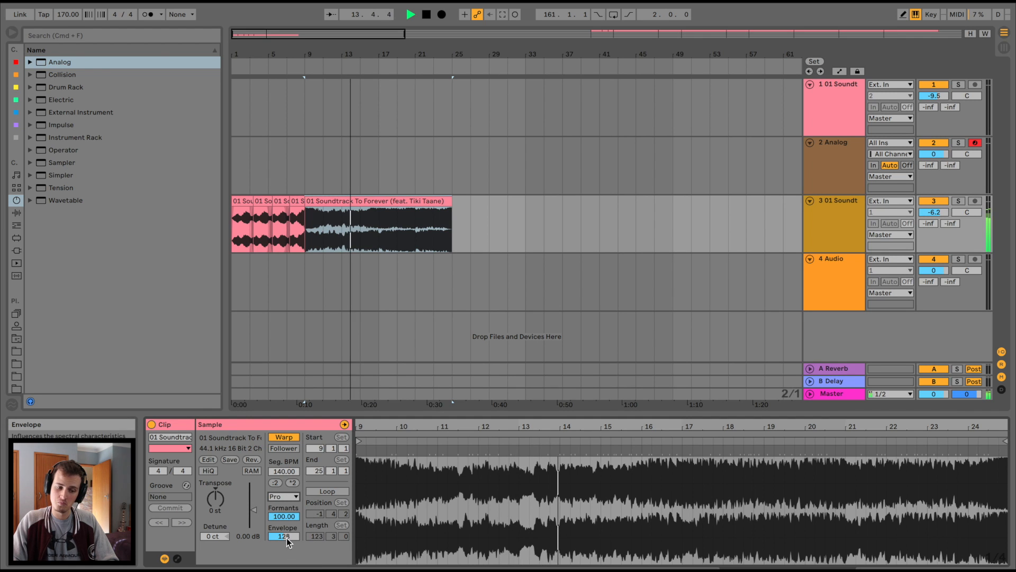
- Raise the verse clip's Envelope to 256 and set the original song clip's warp mode to Complex Pro
drag(287, 537, 287, 511)
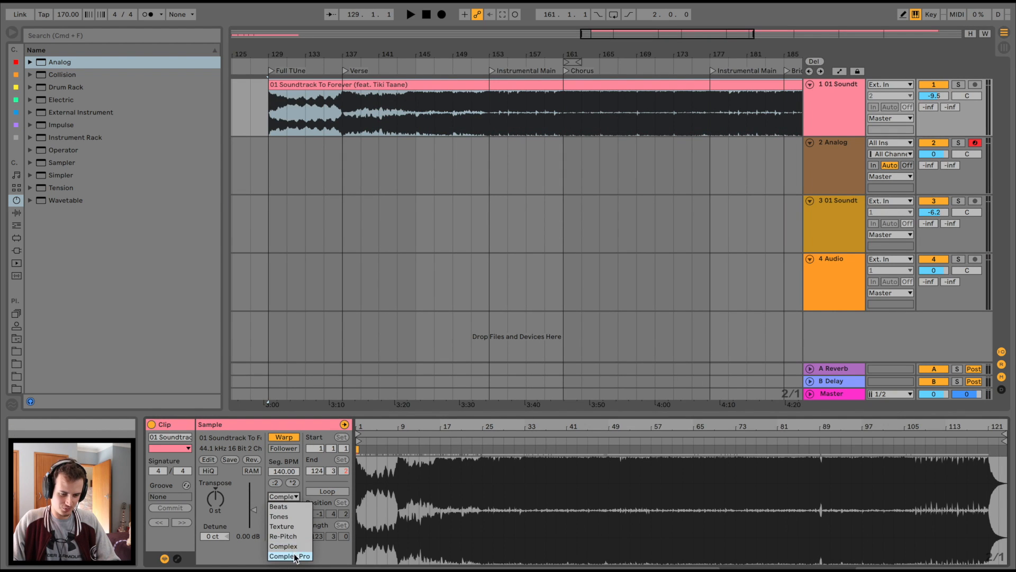
click(290, 556)
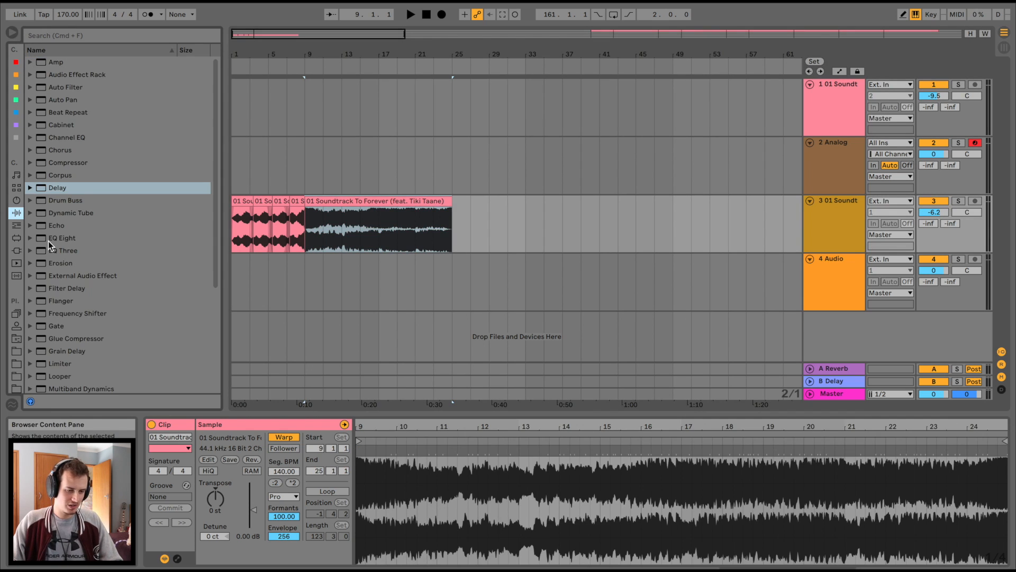
- Add EQ Eight to the third track and make band 1 a steep x4 low cut at 68.5 Hz
drag(46, 239, 259, 224)
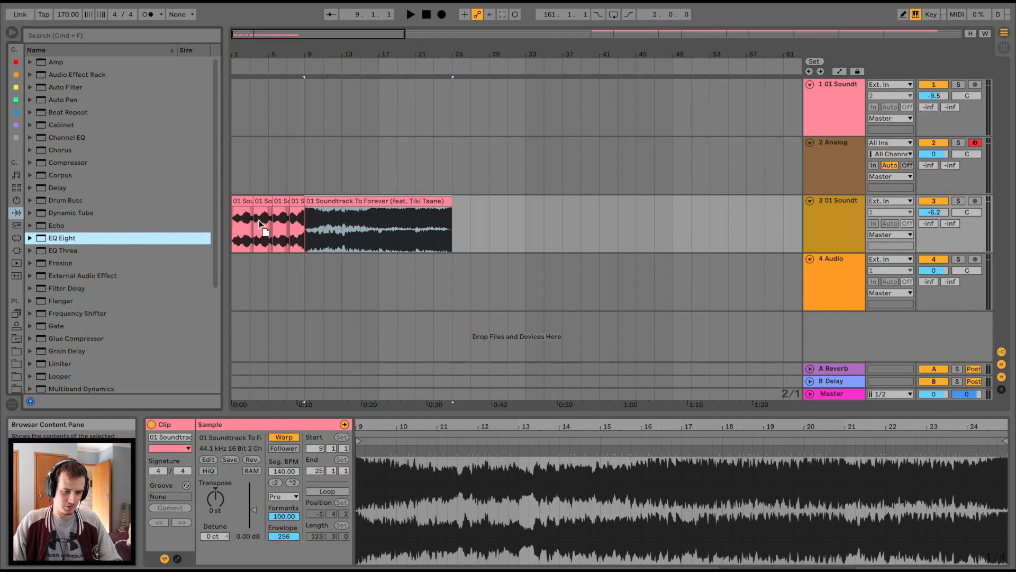
click(197, 547)
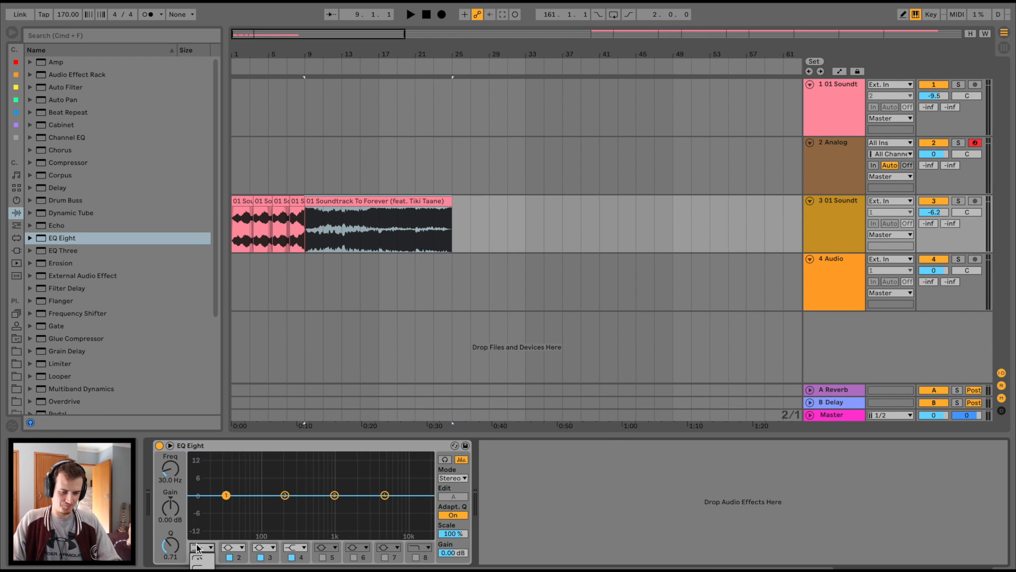
drag(169, 485, 169, 471)
- While playing from bar 8.3, raise the low cut to about 190 Hz, set band 3 to -3.10 dB at 958 Hz and band 4 to -4.34 dB at 7.74 kHz
scroll(302, 230, up, 4)
click(304, 240)
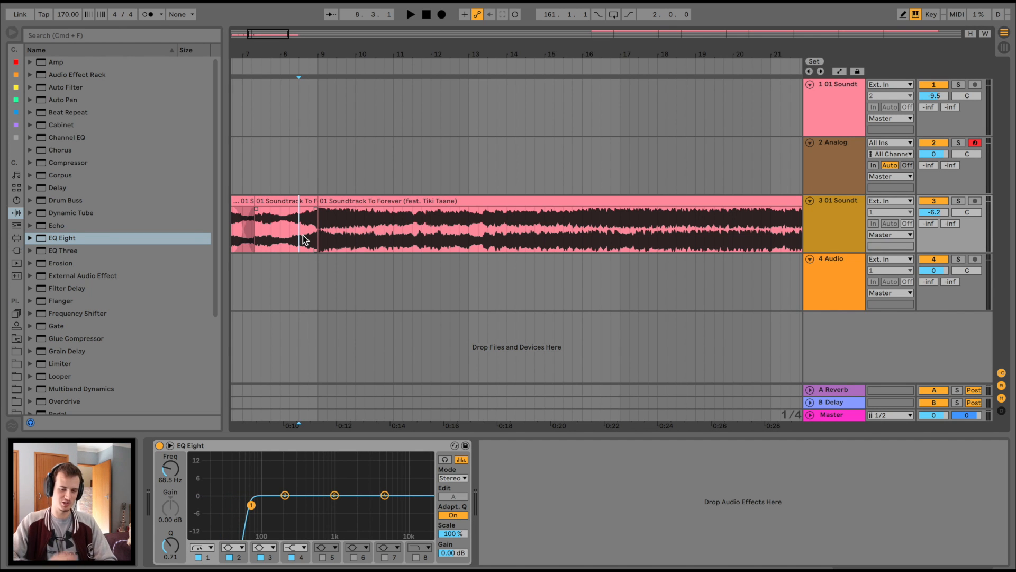
key(space)
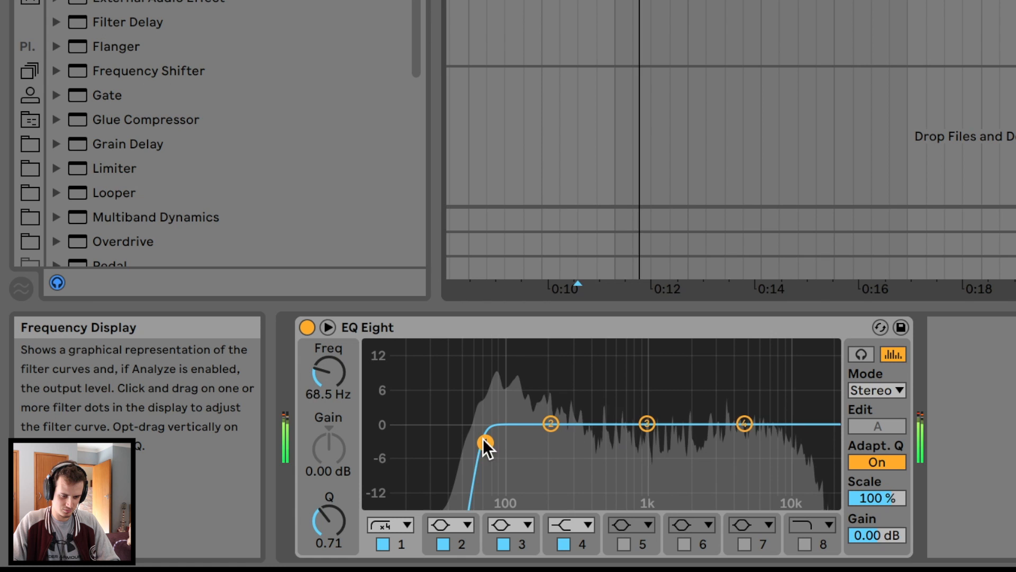
drag(484, 442, 546, 445)
mouse_move(647, 423)
mouse_down()
mouse_move(660, 356)
mouse_move(642, 450)
mouse_move(644, 440)
mouse_up()
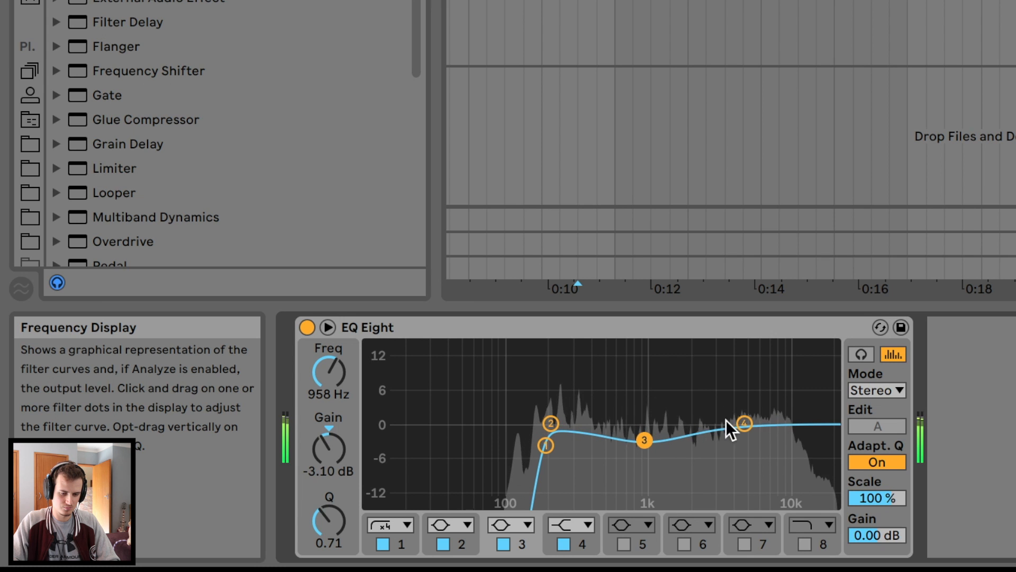
drag(744, 421, 770, 446)
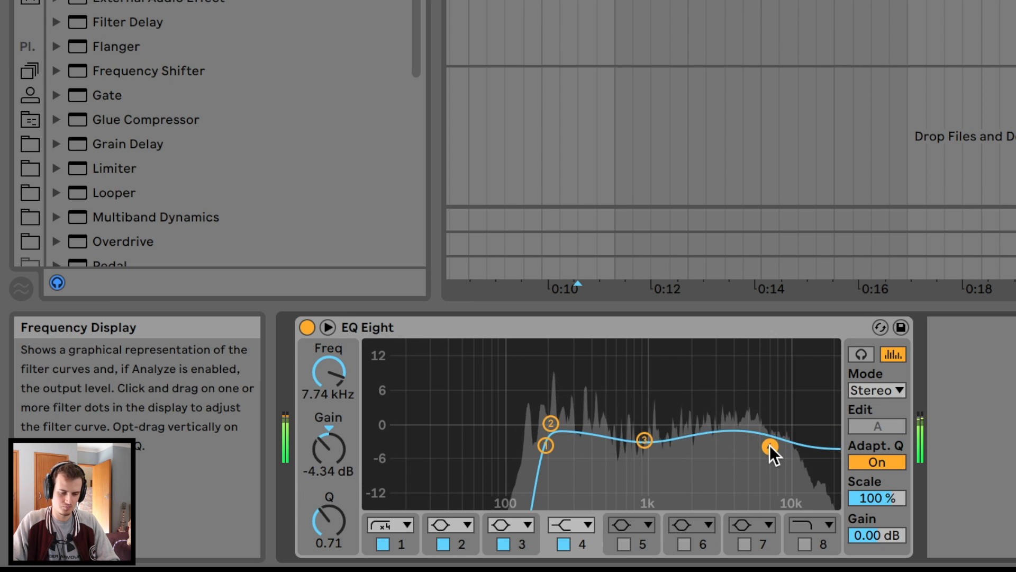
drag(758, 11, 757, 0)
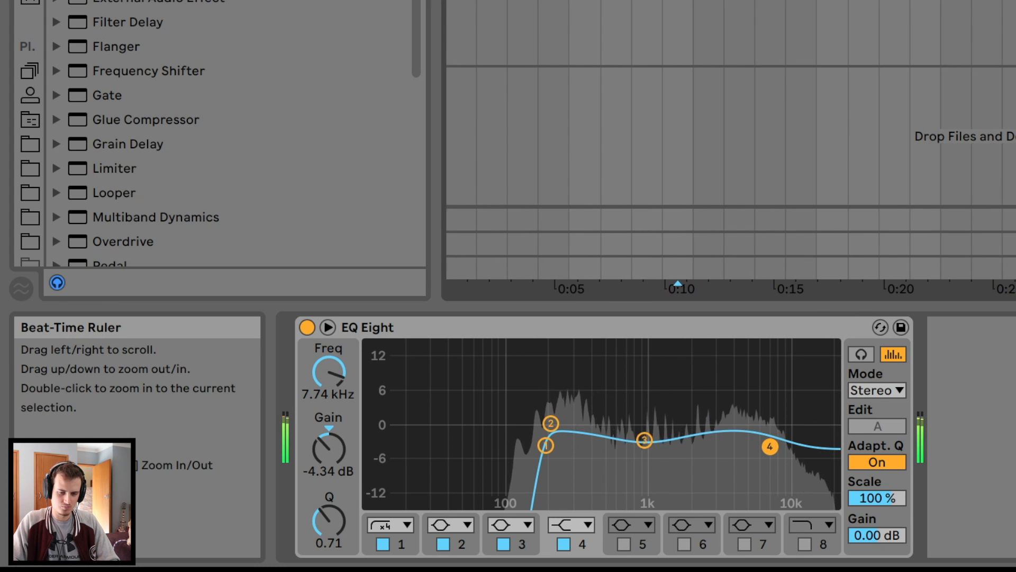
- Move the intro clips before bar 9 from the third track down to the fourth track, keeping their timing
scroll(731, 136, right, 2)
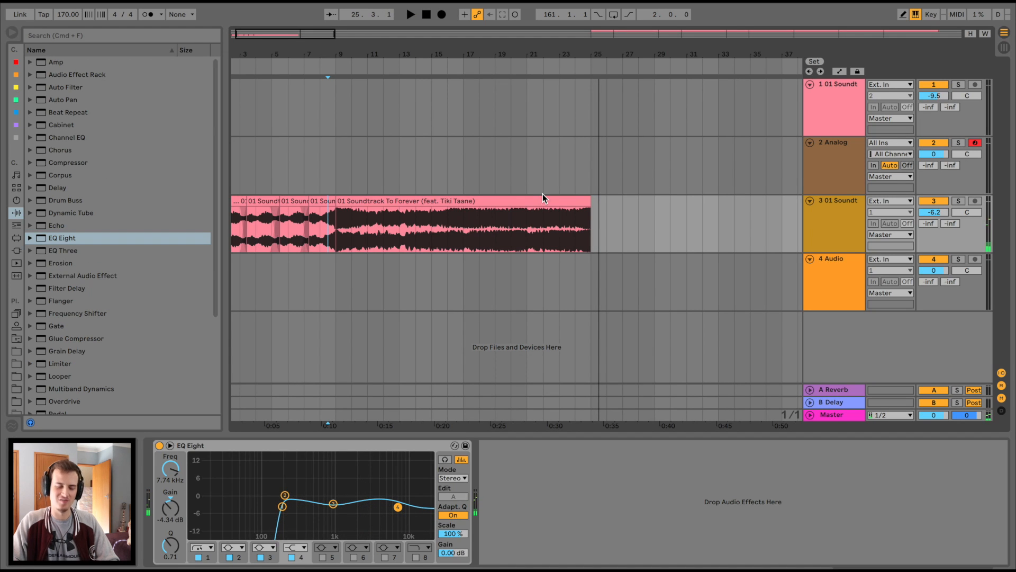
click(543, 196)
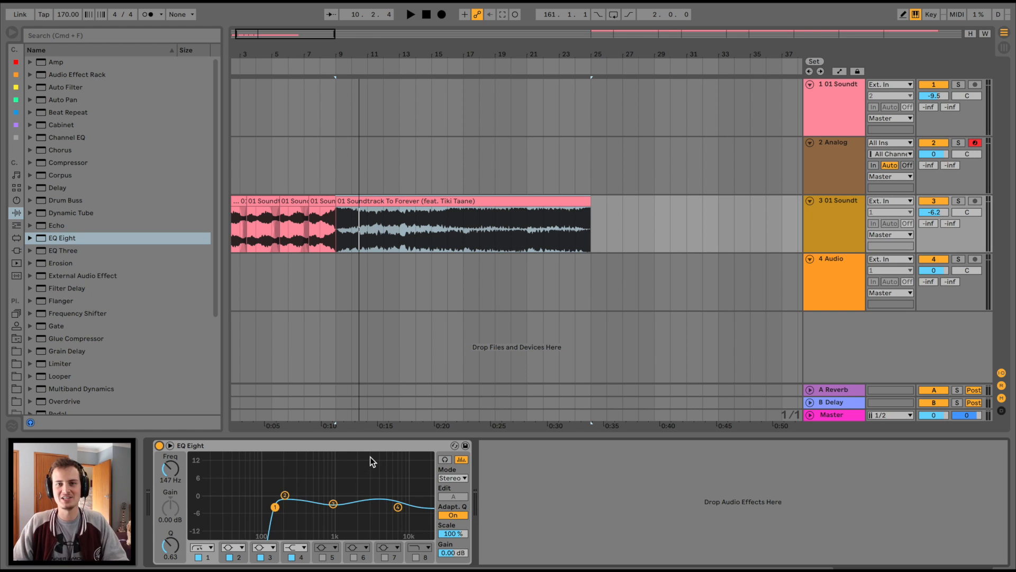
drag(397, 55, 342, 66)
drag(339, 201, 343, 258)
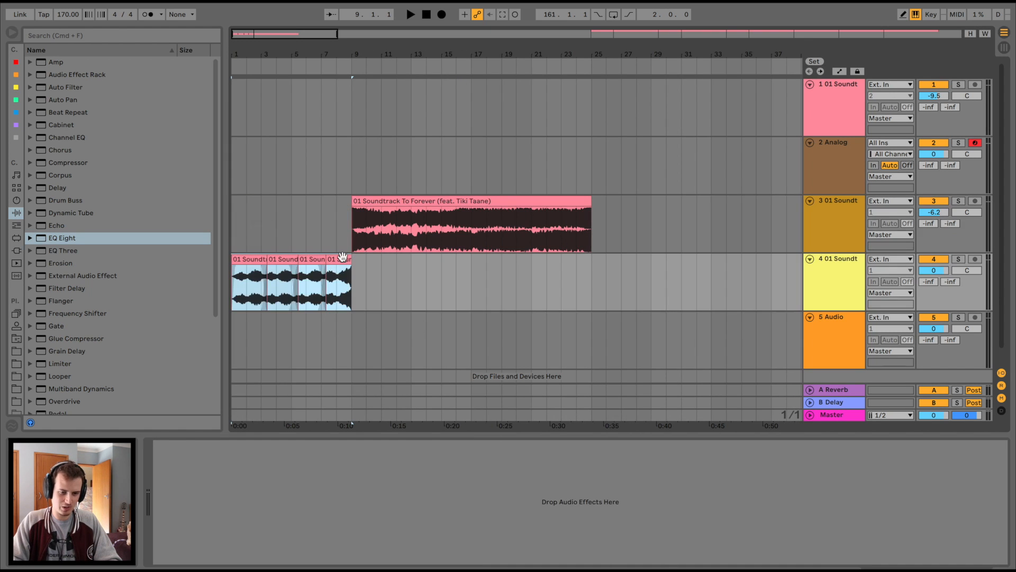
- Copy the verse track's EQ Eight onto the fourth track that holds the intro clips
click(815, 226)
click(243, 440)
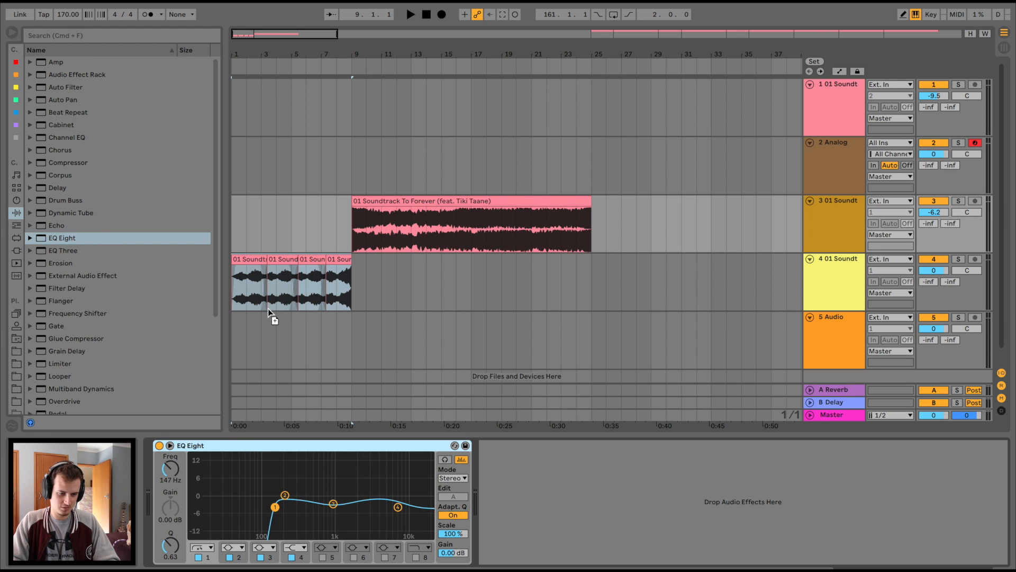
click(248, 259)
click(250, 259)
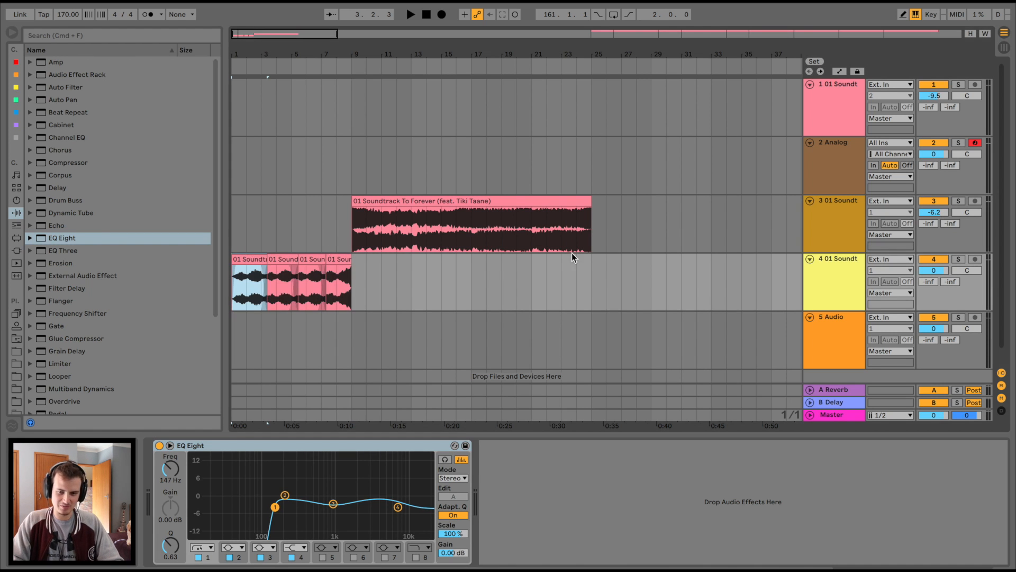
- Solo the intro track, add a Reverb after its EQ Eight and start playback from bar 1
click(959, 259)
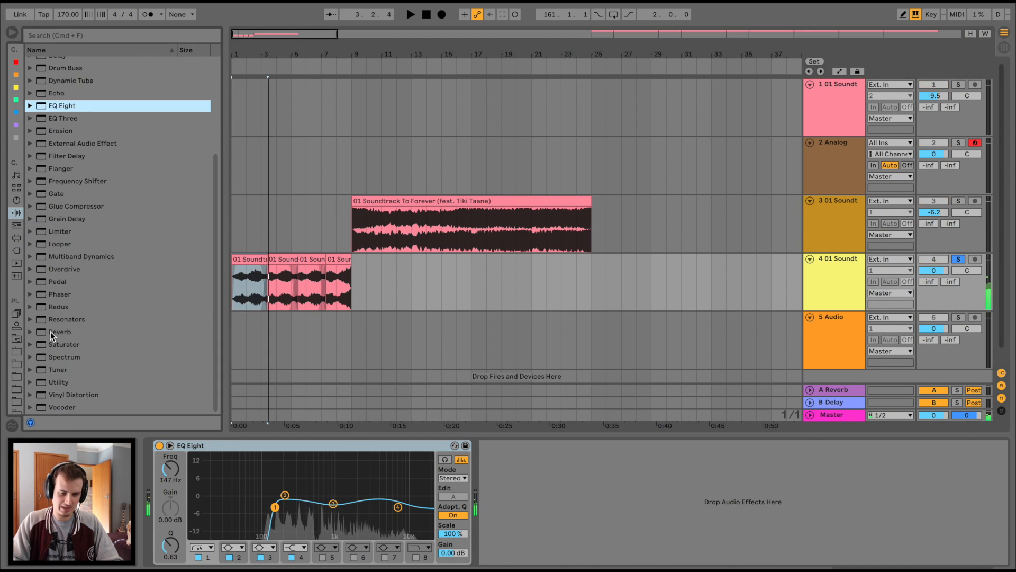
drag(54, 332, 543, 479)
key(space)
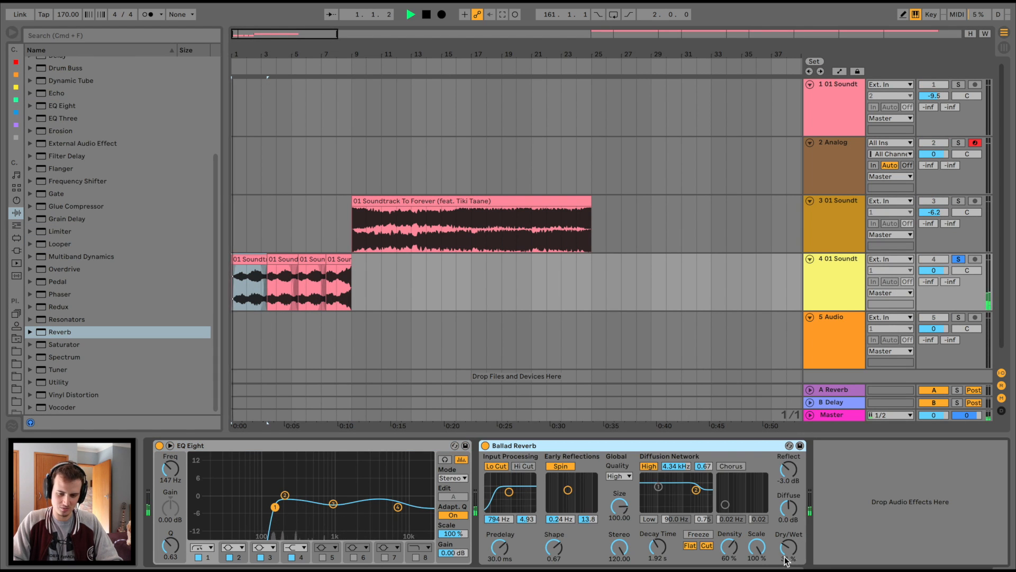
- Set the intro reverb to 46 % Dry/Wet and 5.70 s Decay Time, and the EQ's low cut to 174 Hz with Q 0.26
drag(786, 557, 786, 542)
drag(655, 551, 655, 532)
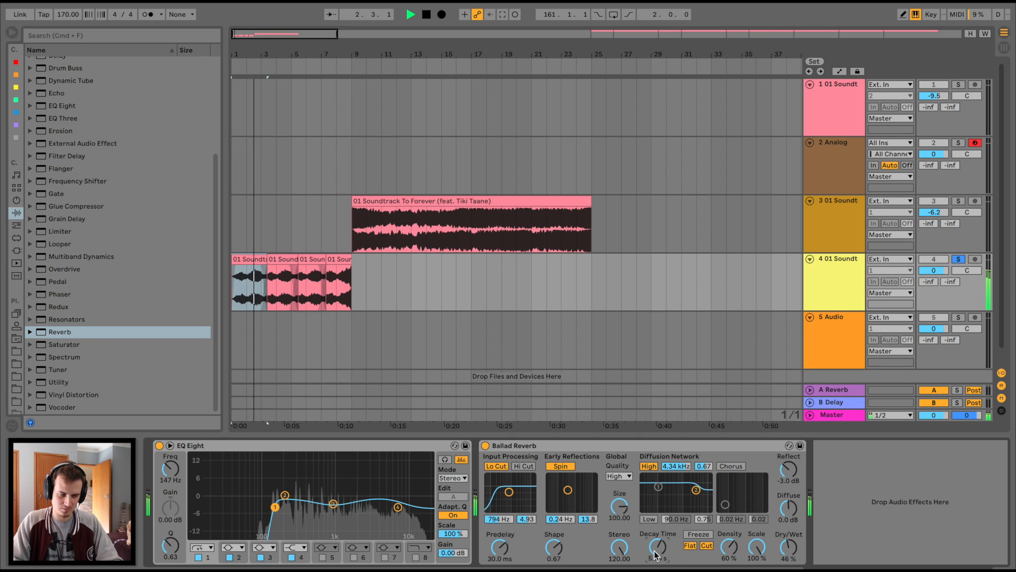
scroll(63, 236, up, 5)
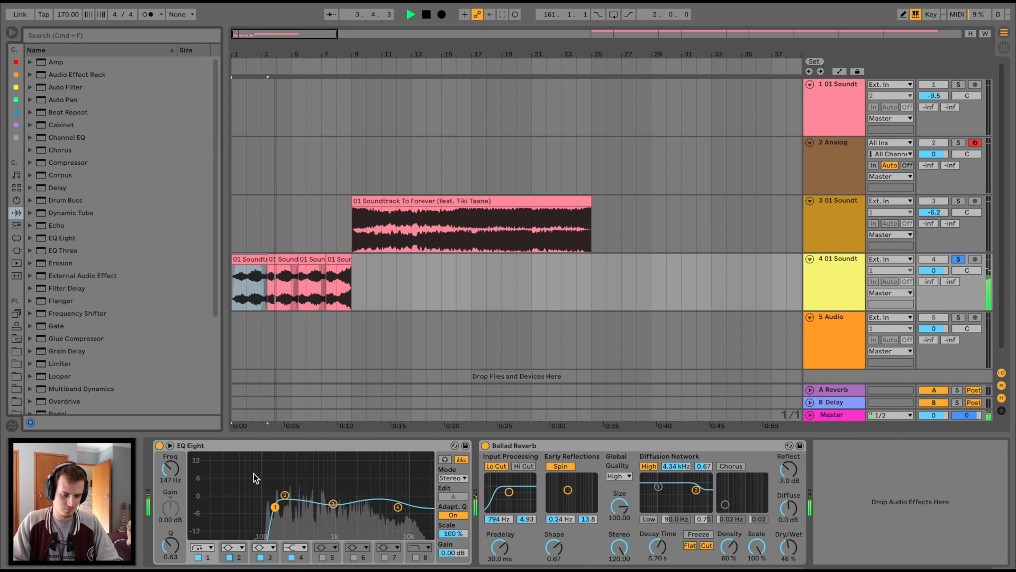
drag(275, 508, 281, 522)
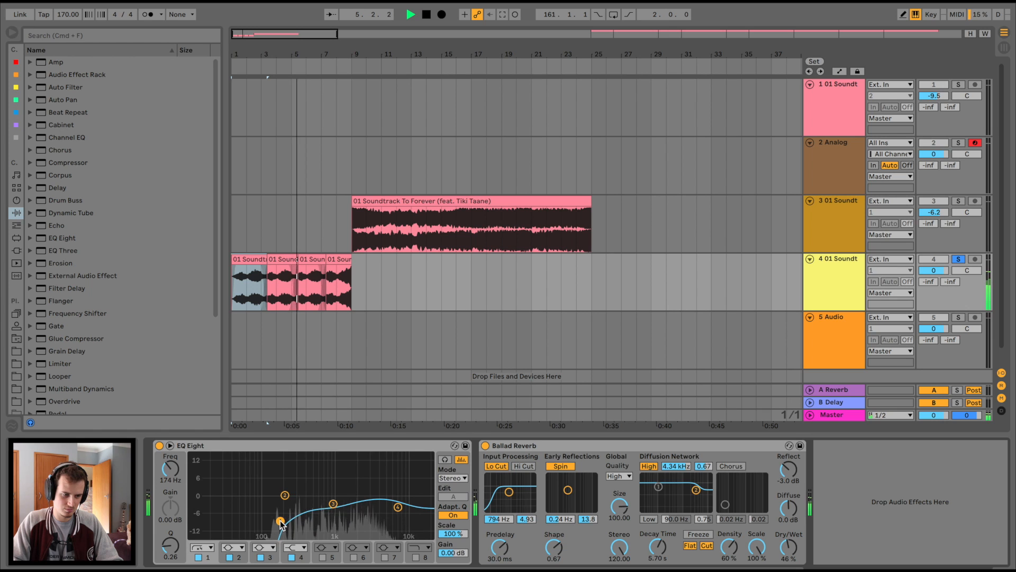
- Add a Delay after the intro reverb with 4 sixteenths per side, filter at 931 Hz with width 0.95, Ping Pong on and 37 % Dry/Wet
drag(55, 188, 822, 482)
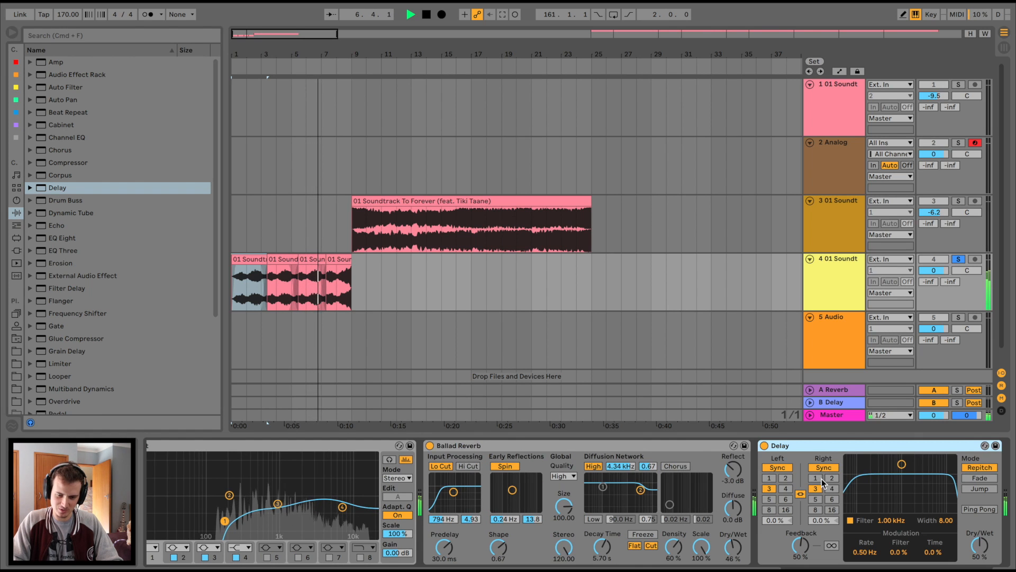
click(832, 488)
drag(929, 499, 942, 536)
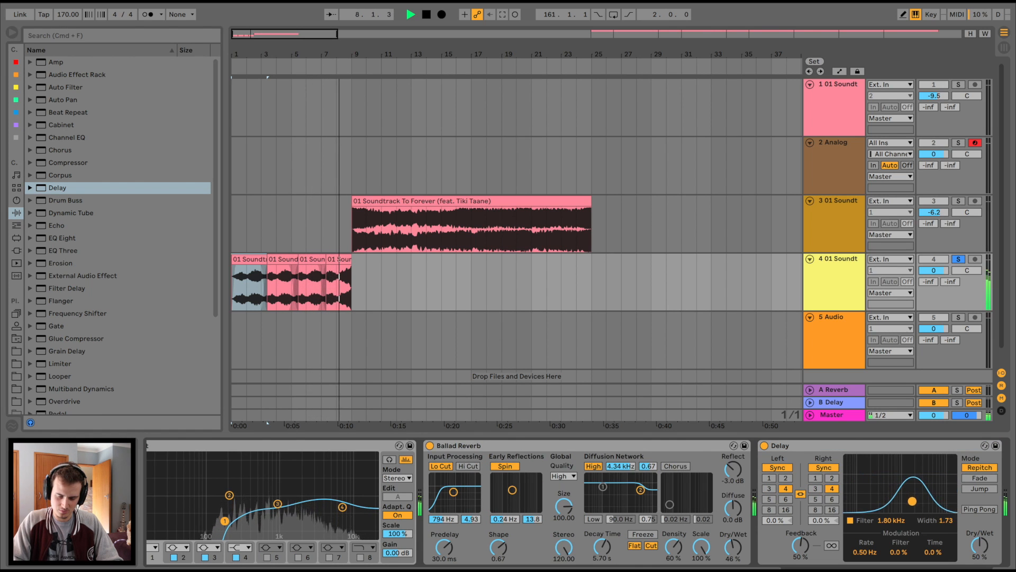
click(963, 509)
drag(912, 501, 900, 506)
key(space)
drag(980, 545, 980, 555)
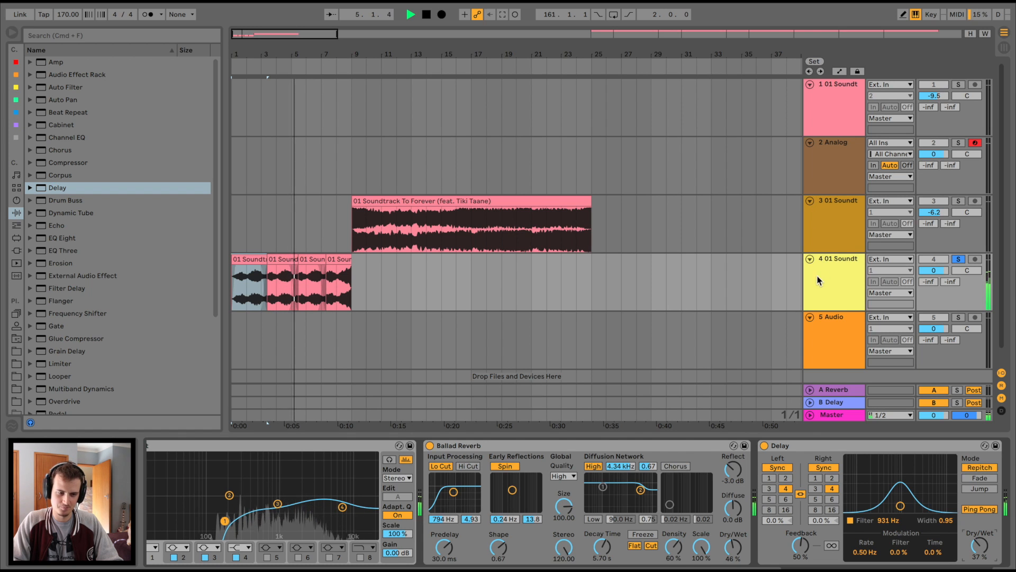
- Stop playback and insert a new MIDI track below the intro track
scroll(719, 256, down, 1)
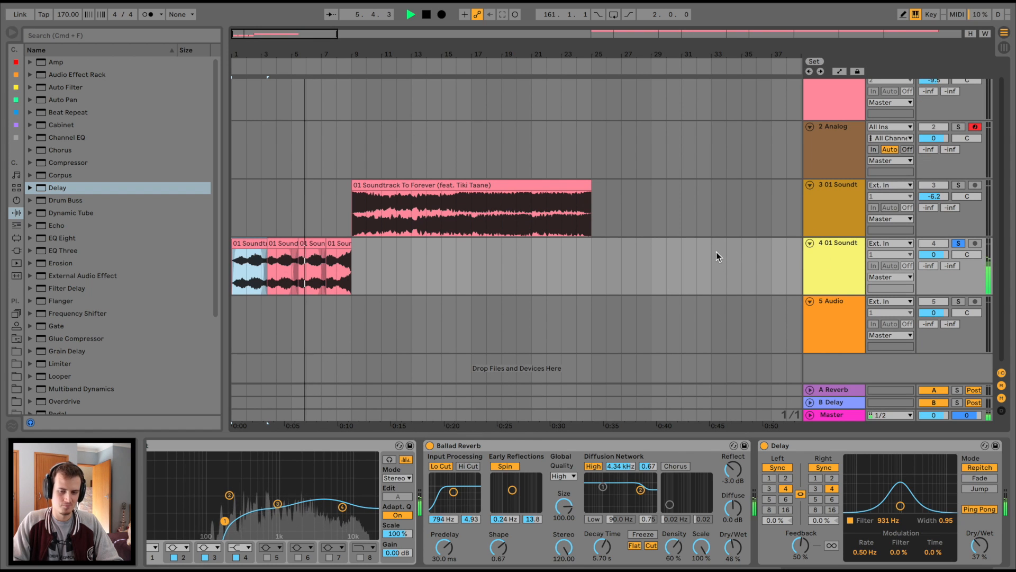
key(space)
click(827, 256)
key(super+shift+t)
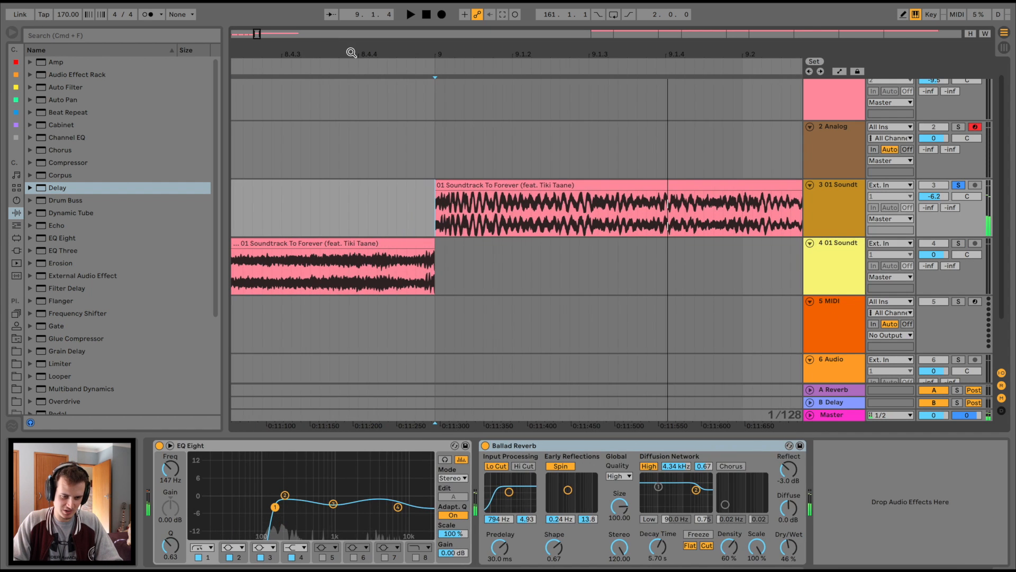
- Examine the bar 9 junction closely at the end of the intro clip and the start of the verse clip
drag(352, 52, 352, 69)
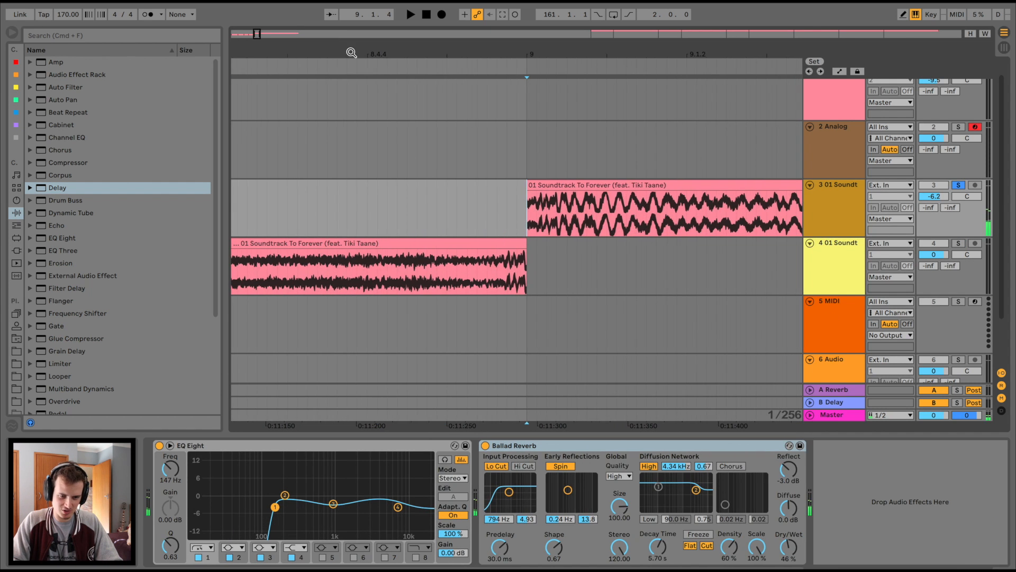
click(573, 340)
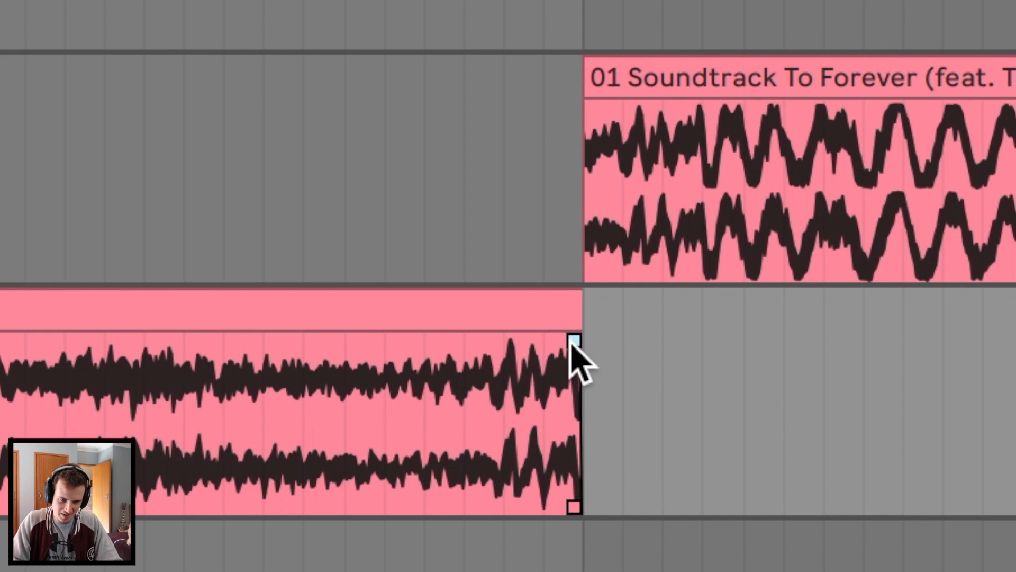
click(595, 91)
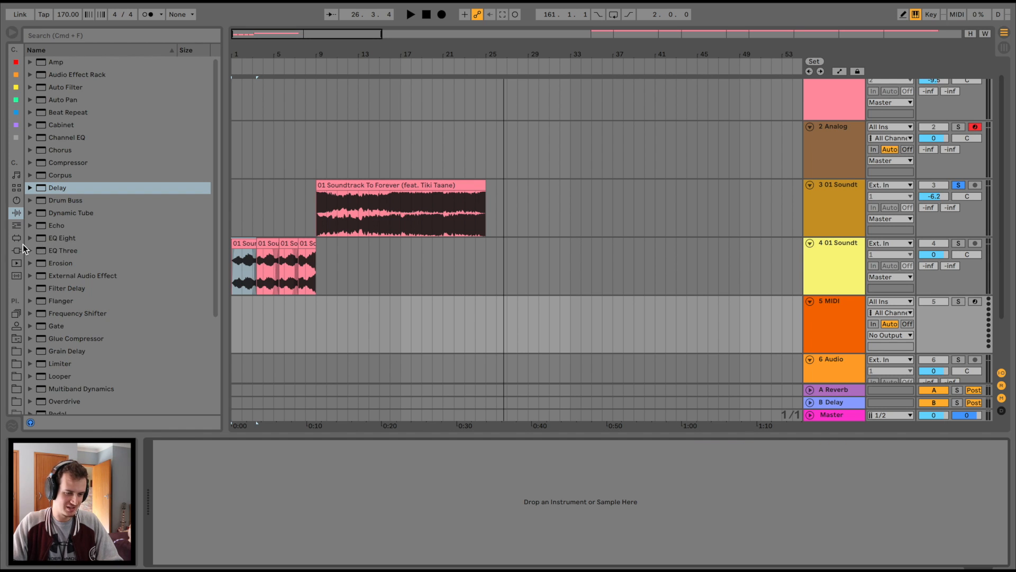
- Find Serum among the VST plug-ins and load it onto the new MIDI track
click(18, 250)
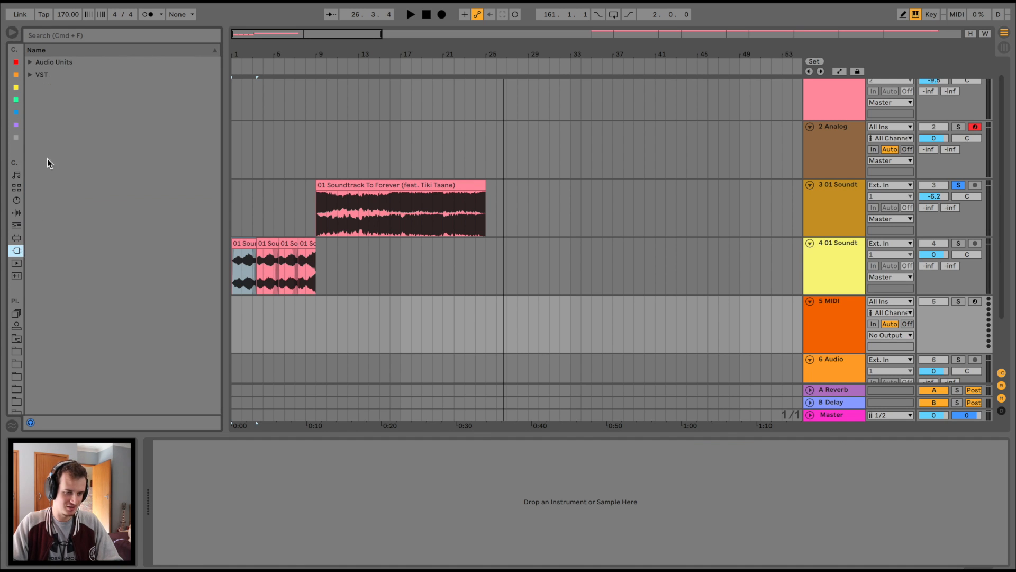
click(33, 74)
scroll(80, 332, down, 10)
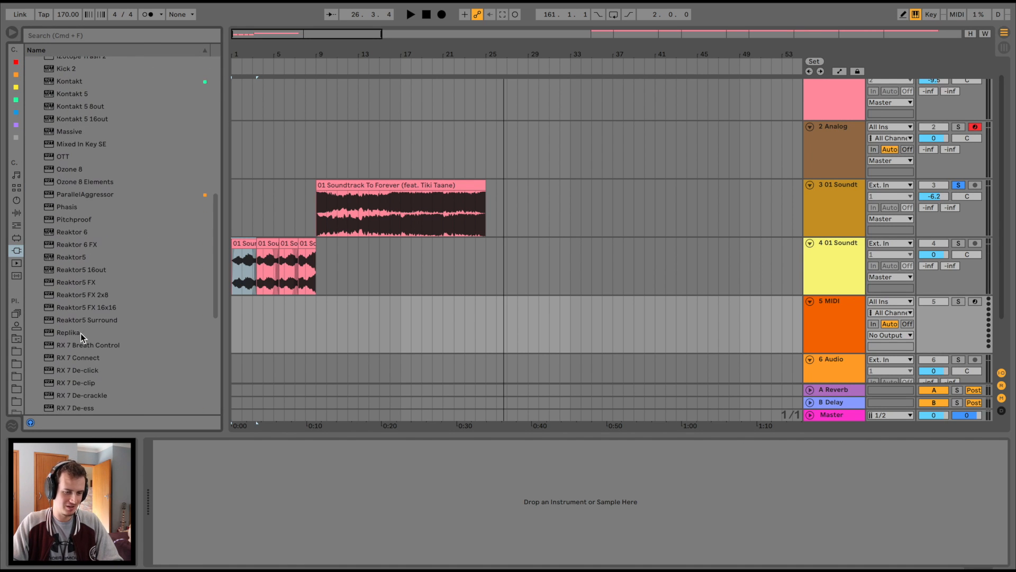
scroll(74, 259, up, 2)
scroll(75, 260, down, 8)
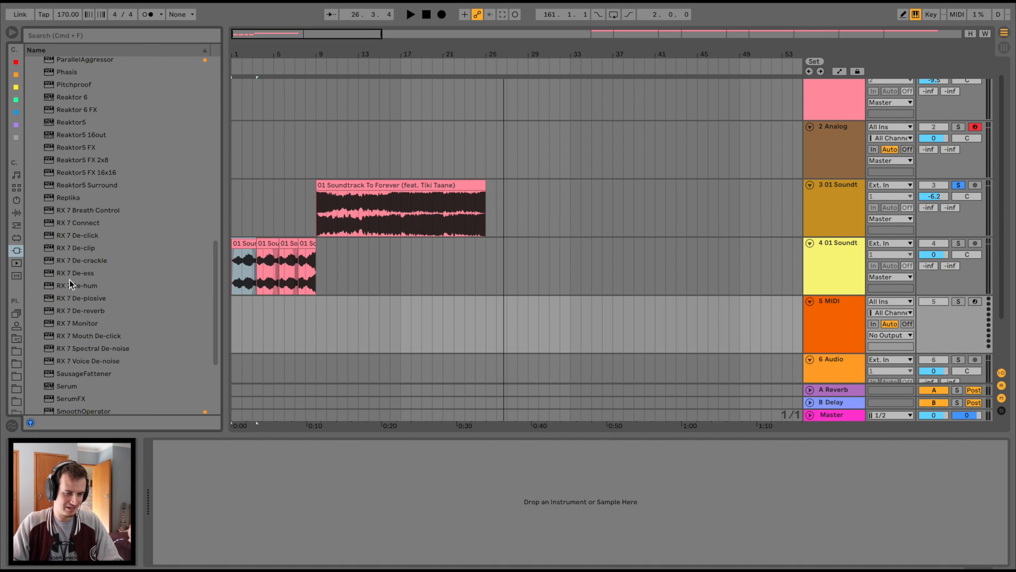
scroll(81, 264, down, 4)
drag(59, 259, 415, 324)
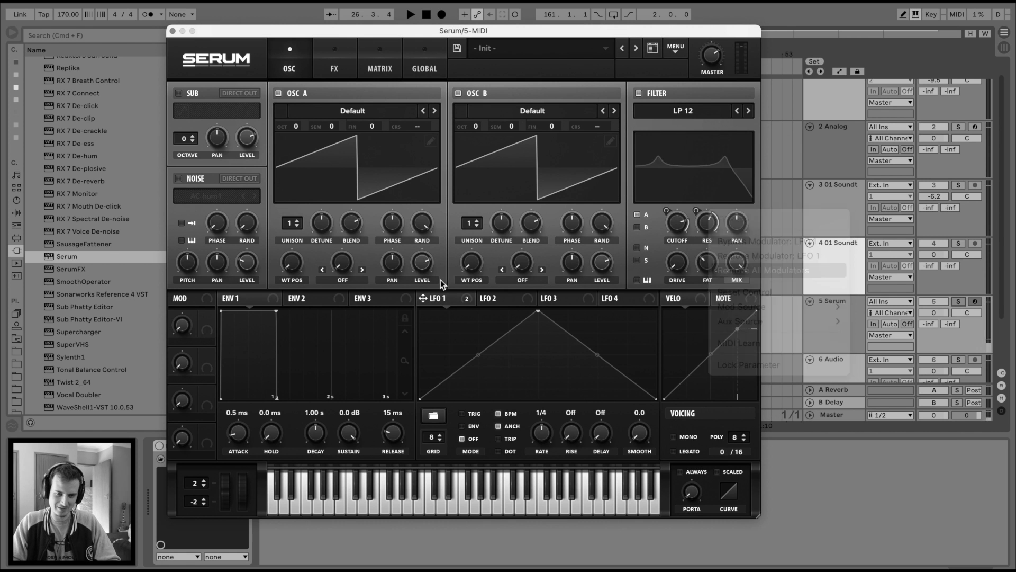
- Shape the Serum patch with 6 unison voices on OSC A, a one-bar LFO 1 rate and a reverb at 33 % Dry/Wet
click(335, 63)
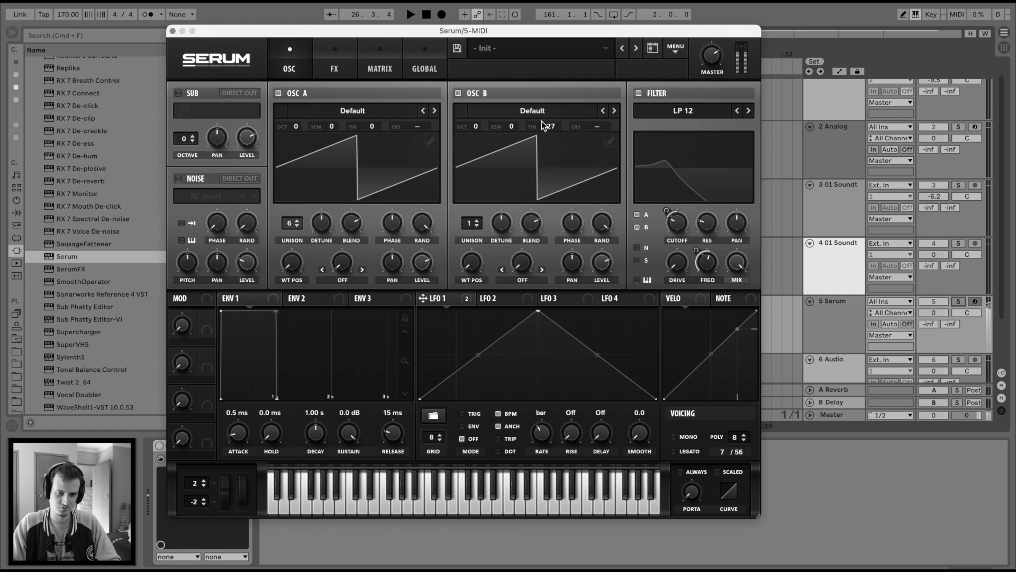
click(183, 116)
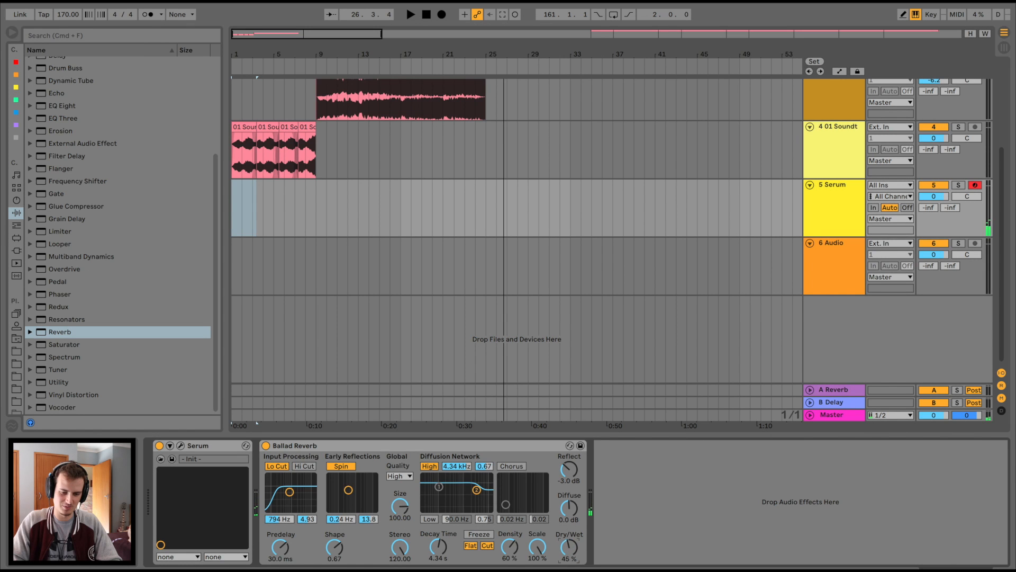
scroll(235, 212, up, 2)
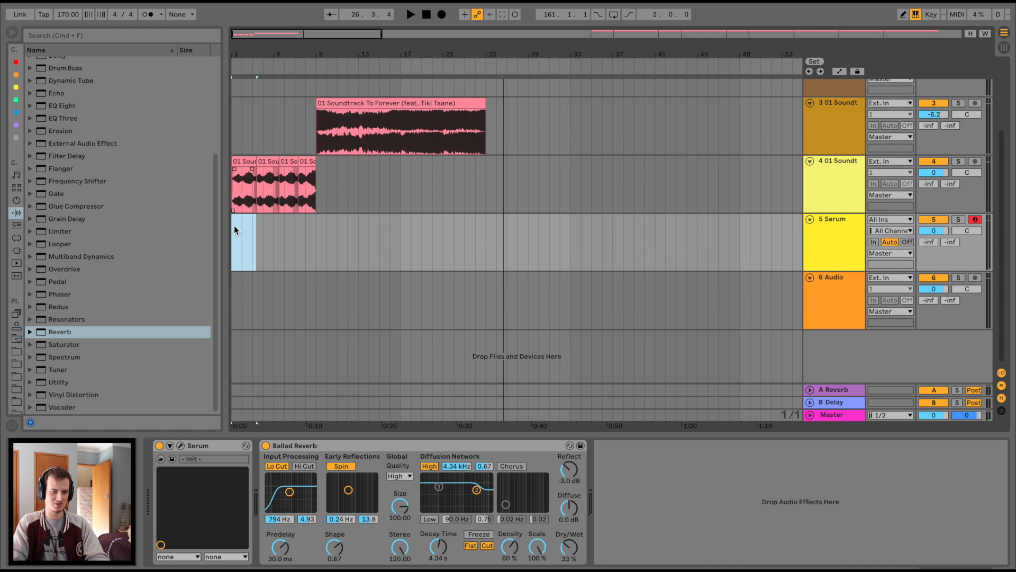
- Play the arrangement from bar 1 and again from bar 8 to audition the Serum sound against the samples
key(space)
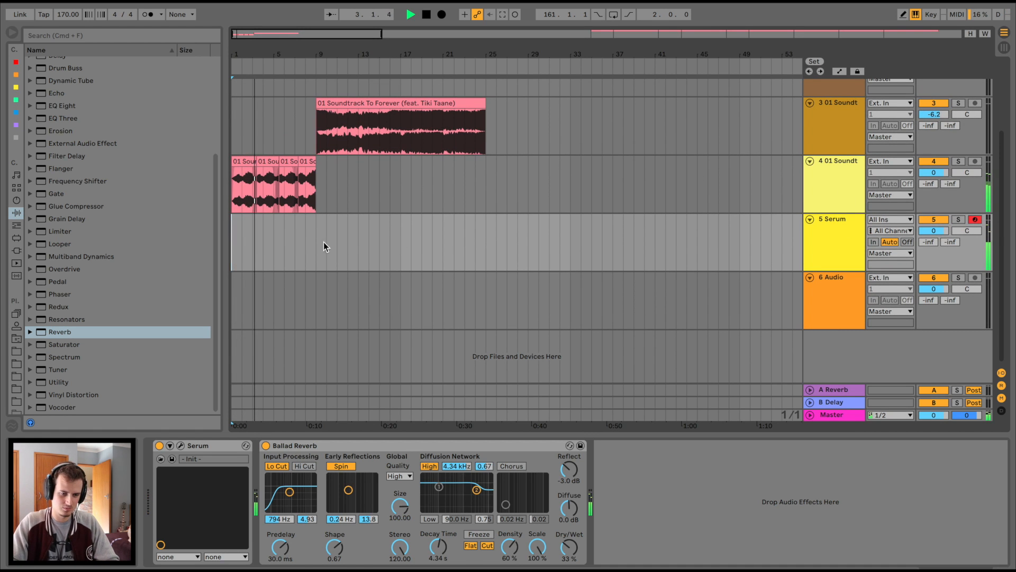
drag(291, 55, 291, 79)
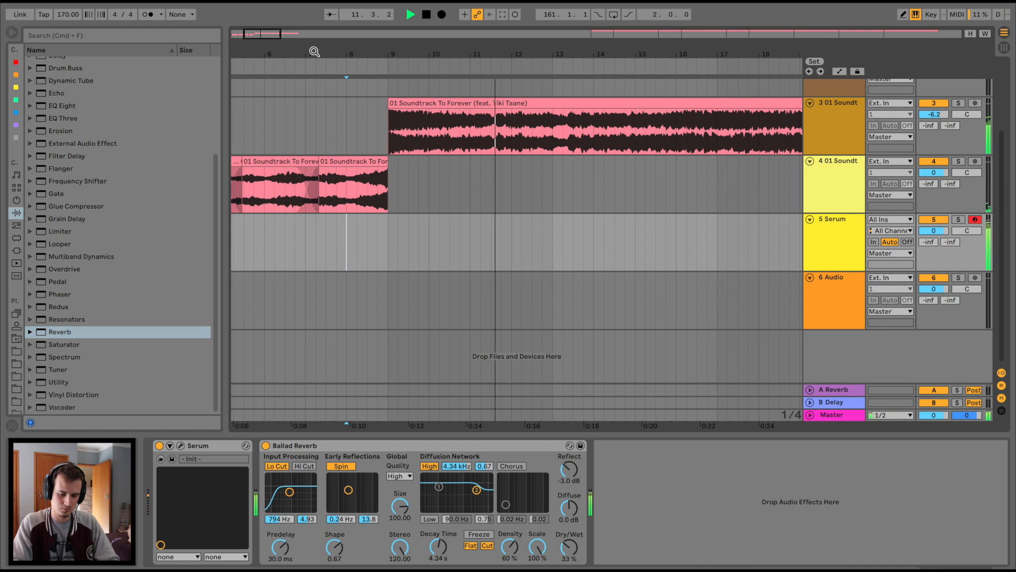
key(space)
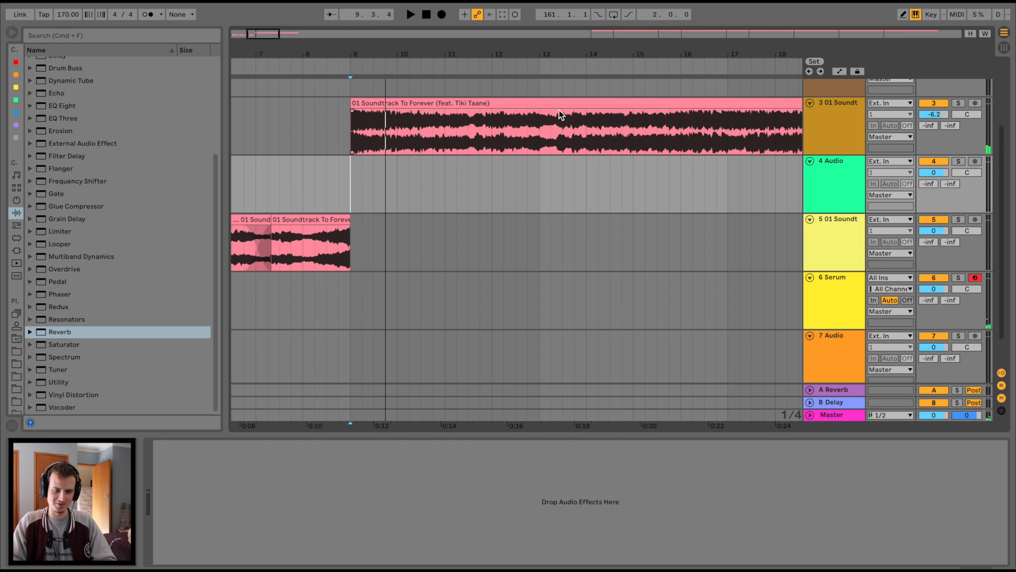
- Duplicate the verse clip onto the empty fourth track and, while playing from bar 9, isolate its bass with an EQ Eight band 8 high cut at 352 Hz
drag(559, 105, 564, 160)
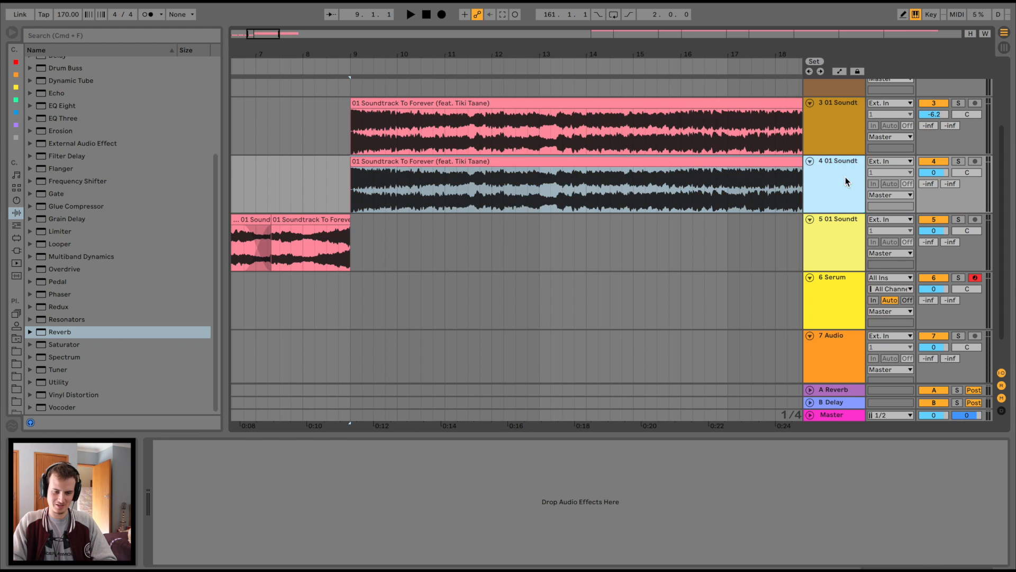
drag(67, 106, 497, 180)
click(415, 557)
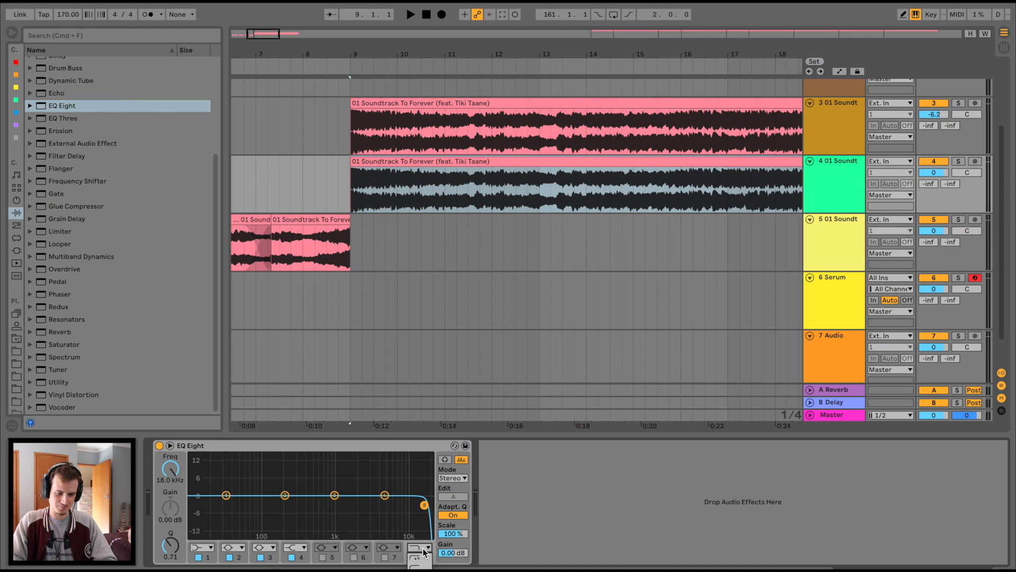
key(space)
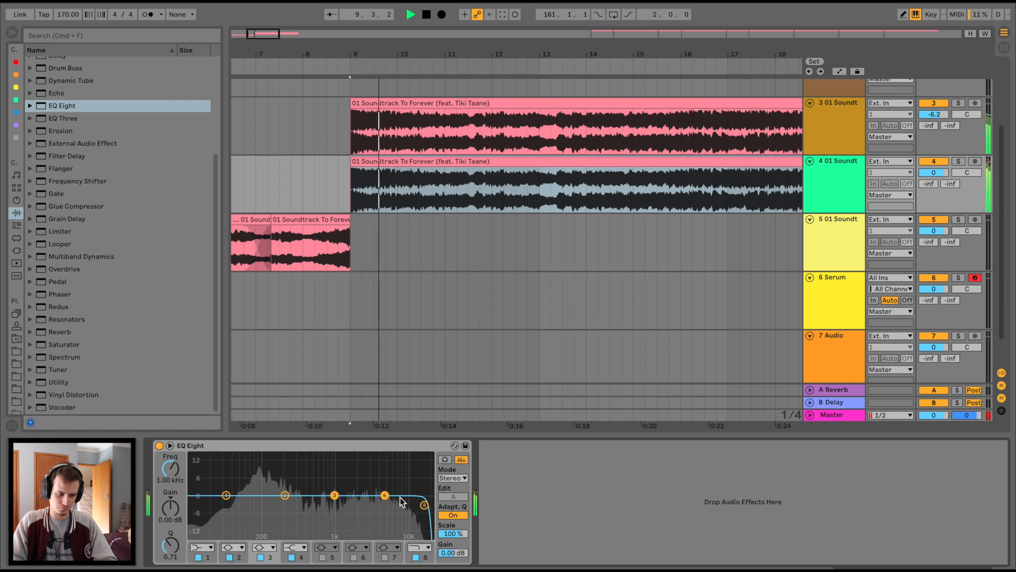
drag(423, 504, 303, 507)
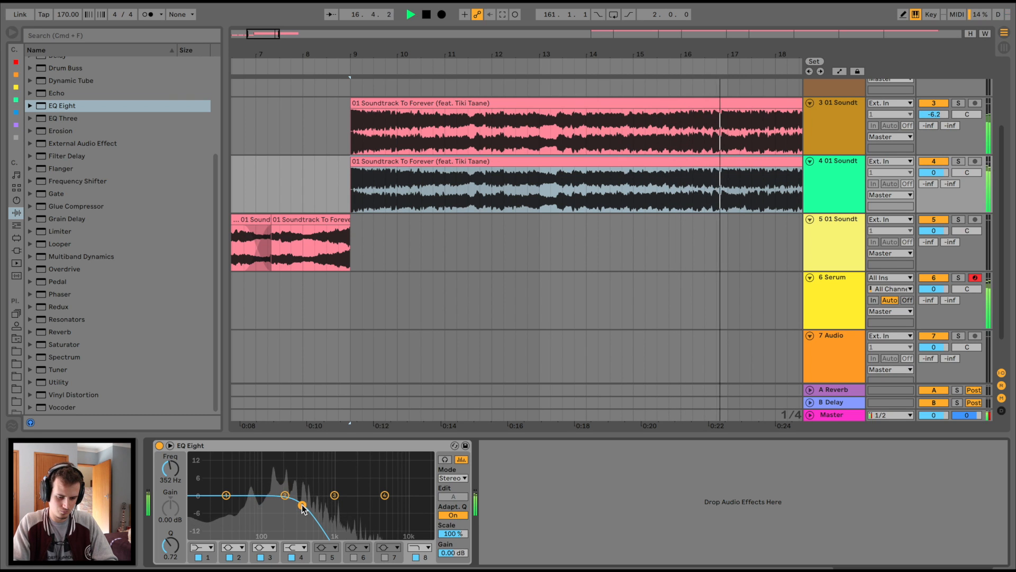
key(space)
- Set LFO 1's mode to Off in the Serum patch and lower the peak of its shape to about half height
key(space)
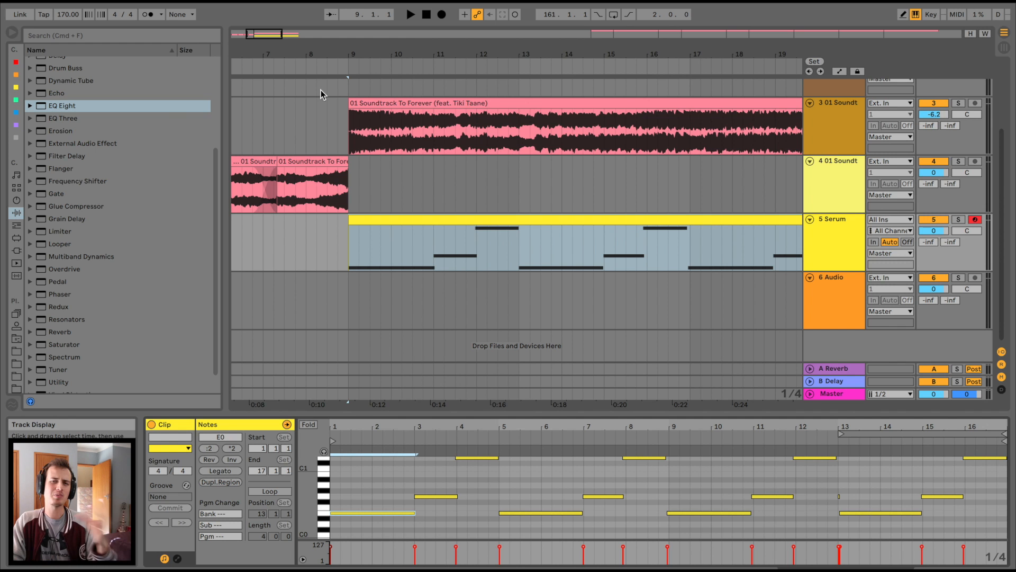
drag(362, 52, 365, 34)
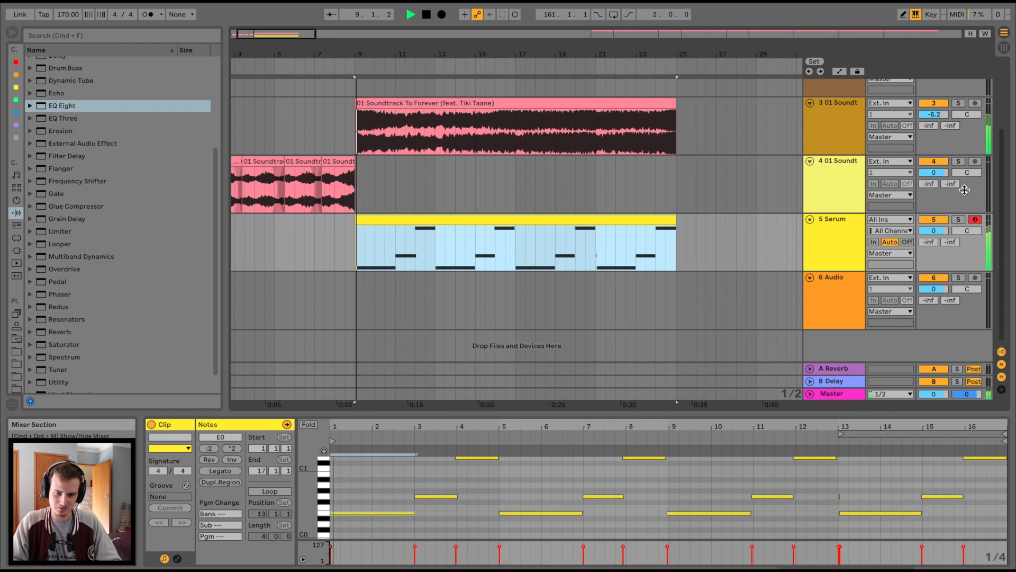
click(838, 236)
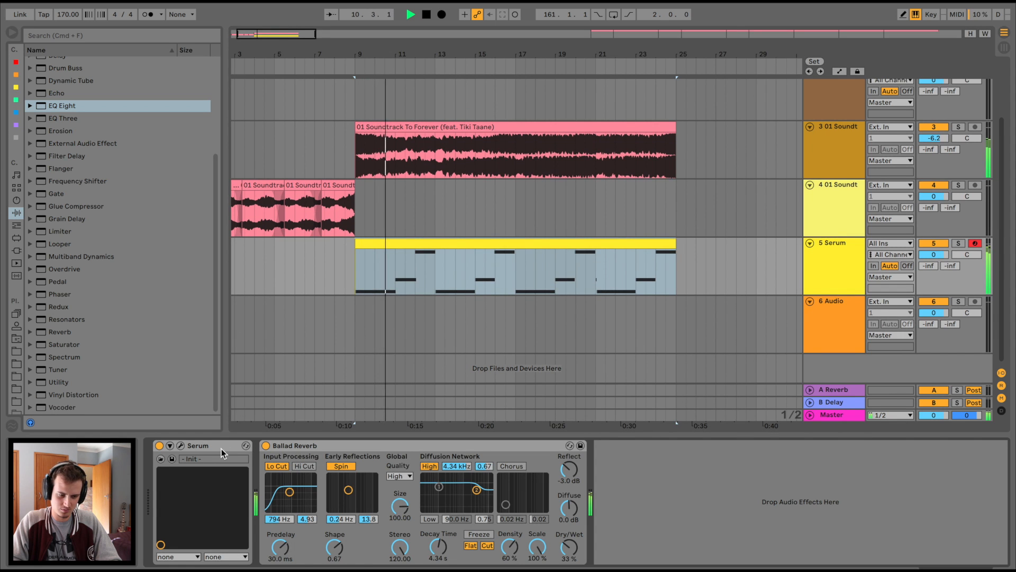
click(181, 445)
click(459, 435)
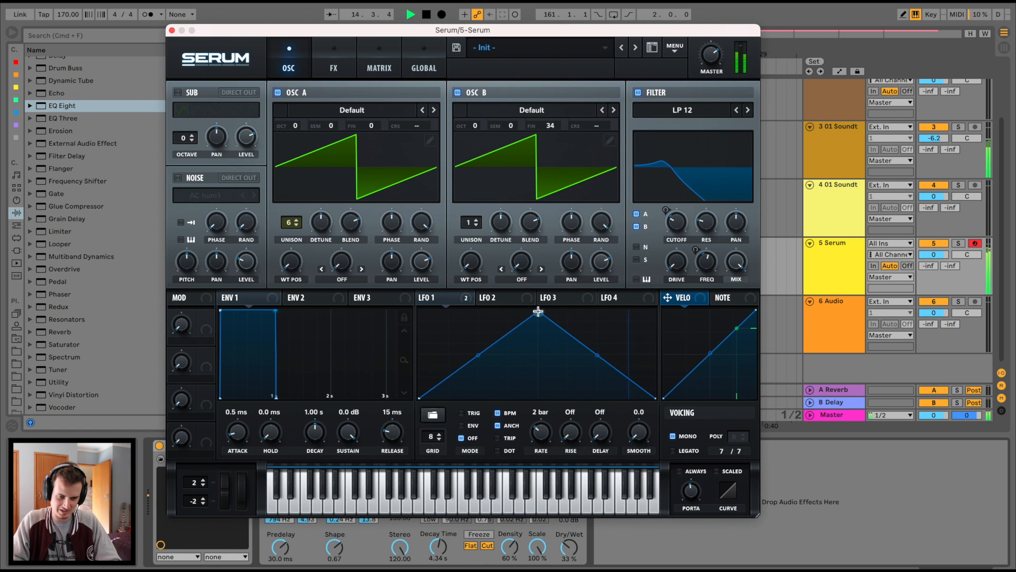
drag(538, 311, 534, 348)
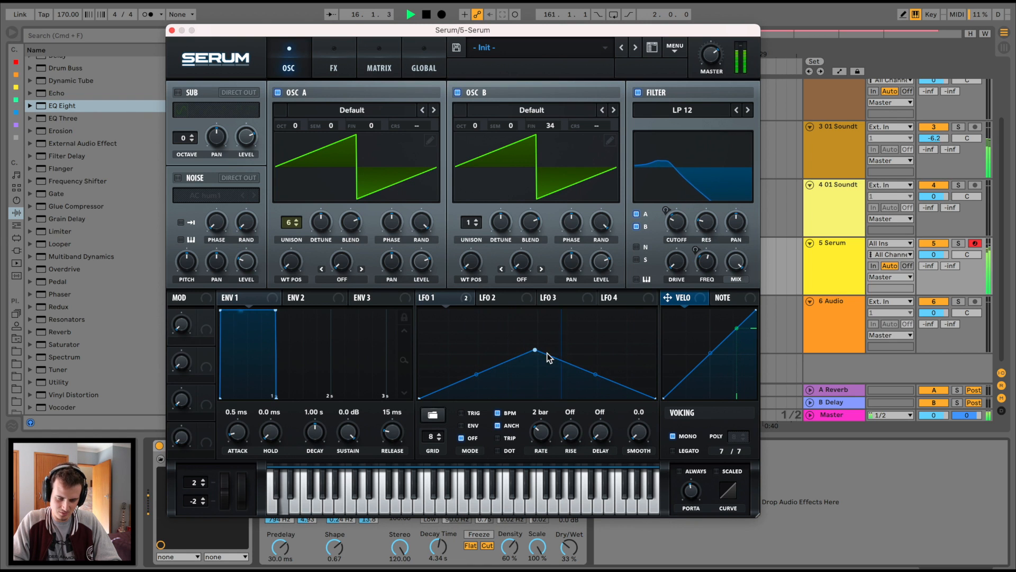
click(171, 31)
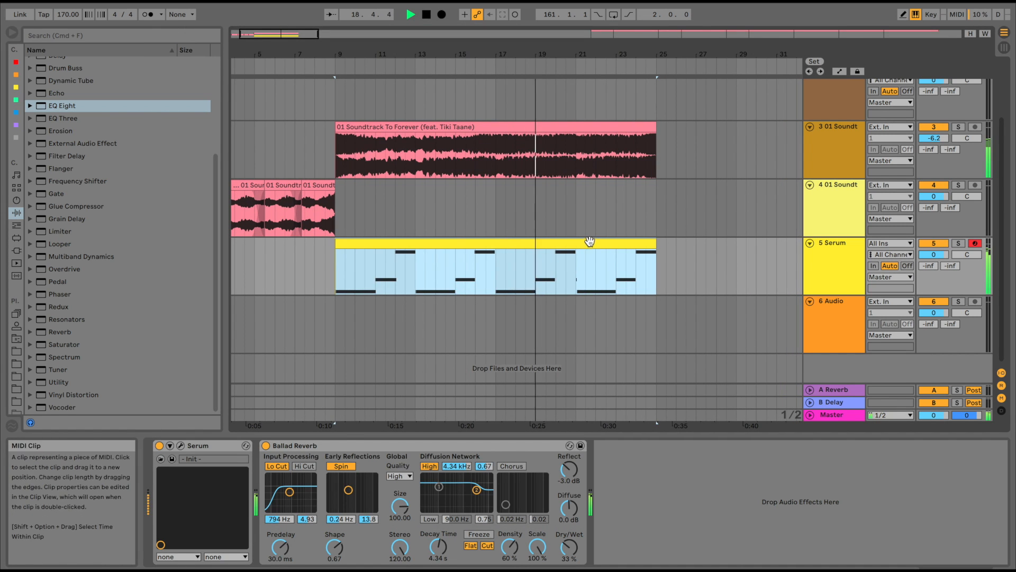
- Delete the last high note, at bar 16 of the Serum track's MIDI clip
double_click(589, 242)
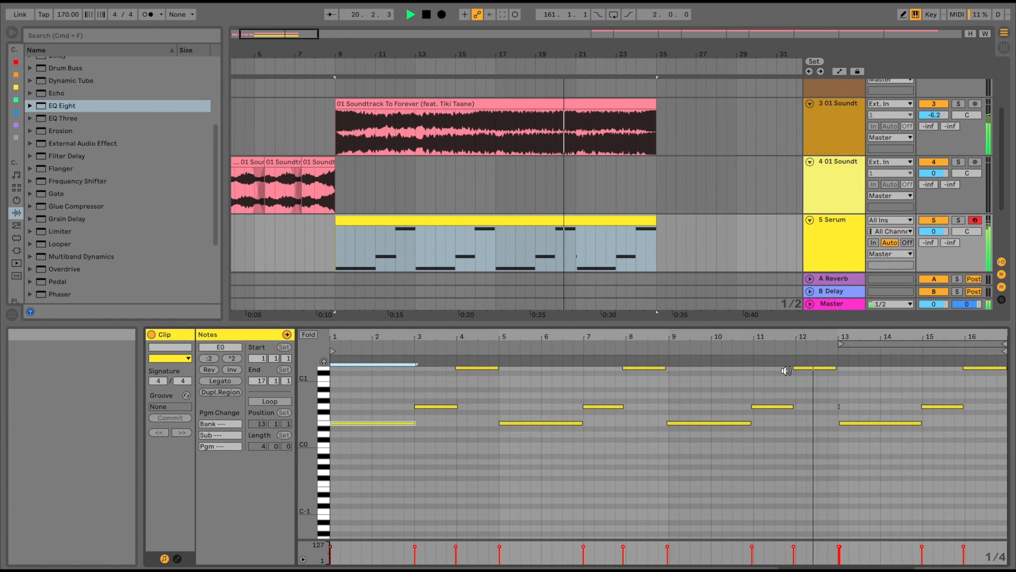
click(827, 408)
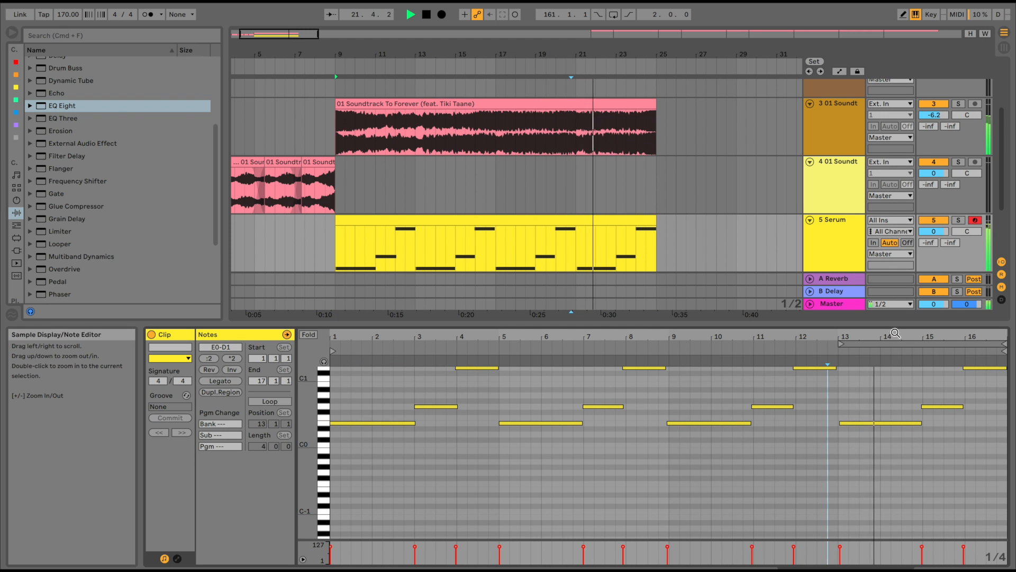
mouse_move(896, 333)
mouse_down()
mouse_move(895, 366)
mouse_move(895, 338)
mouse_up()
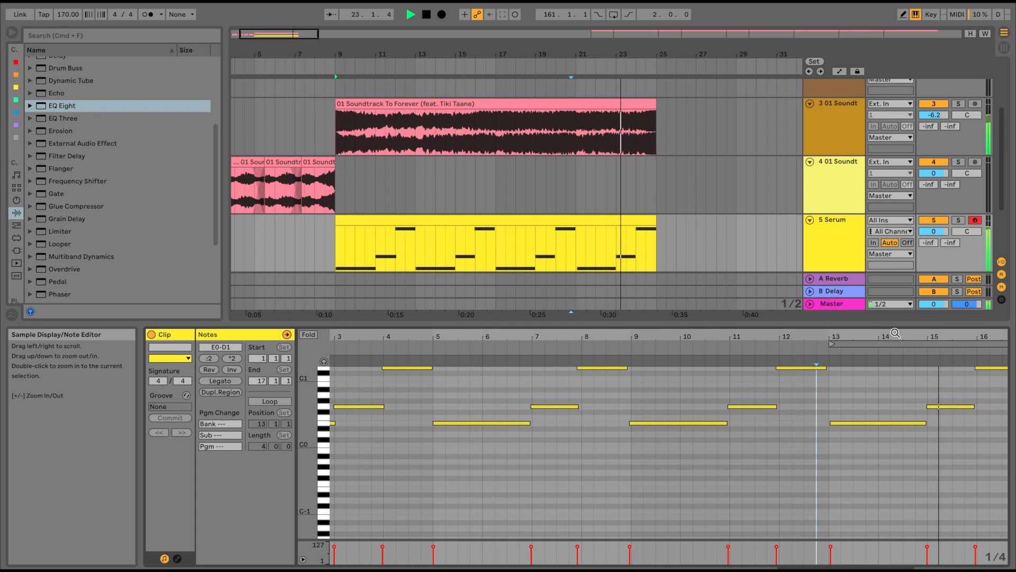
click(992, 368)
key(Delete)
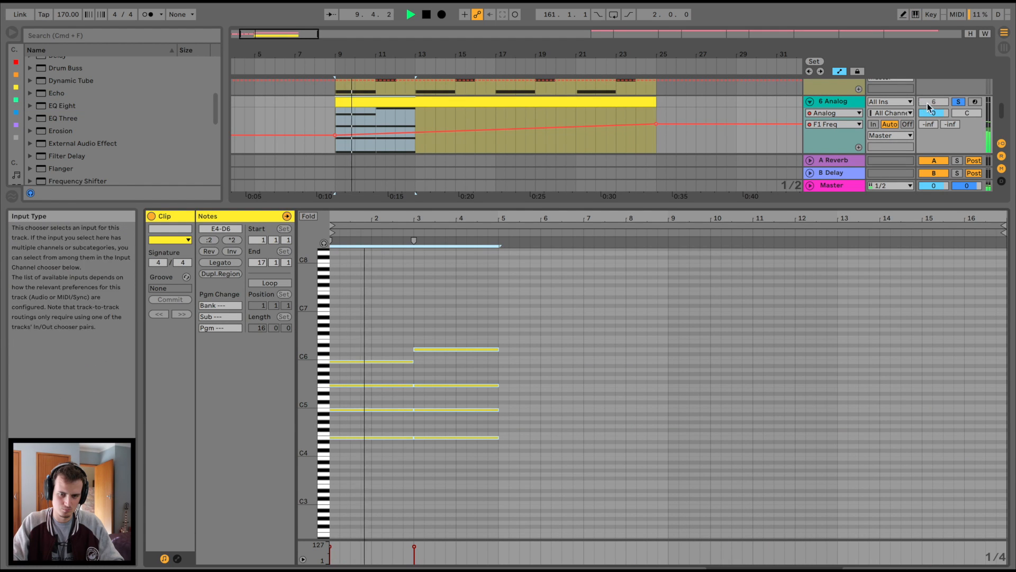
- Turn off solo on the Analog track and duplicate its four-bar chord pattern three times to fill the 16-bar clip
click(958, 102)
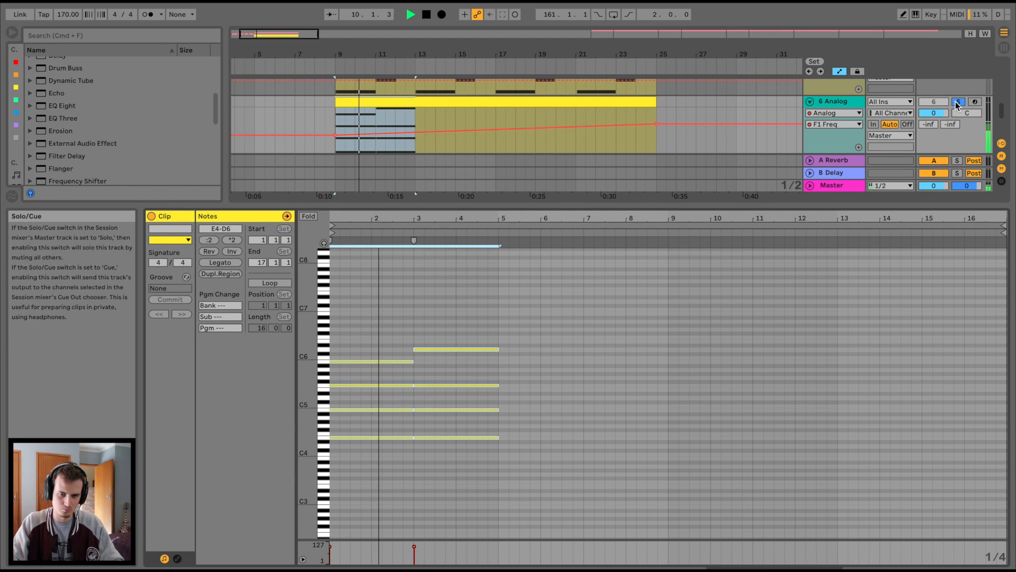
click(958, 102)
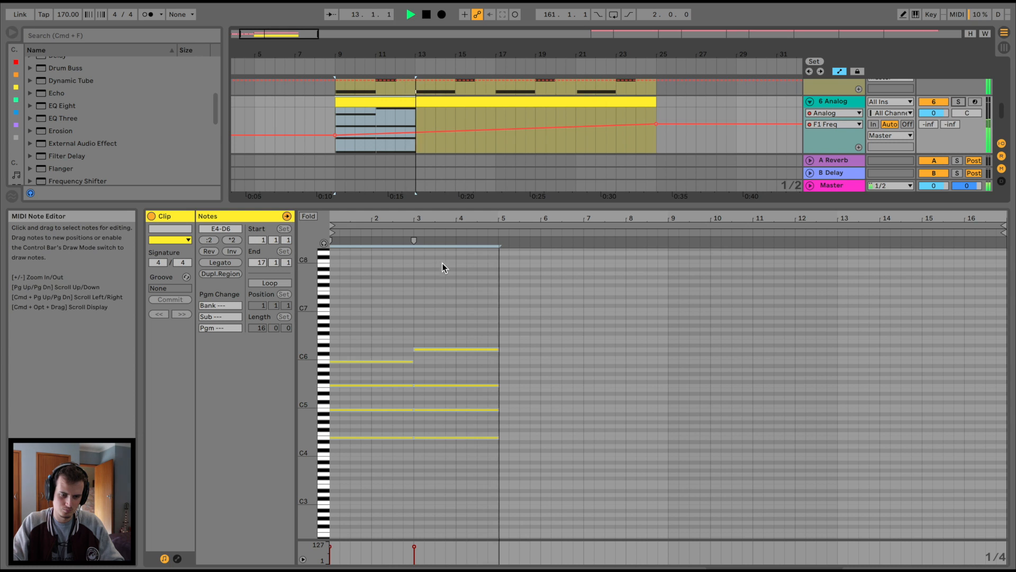
key(super+d)
key(super+d)
key(super+d)
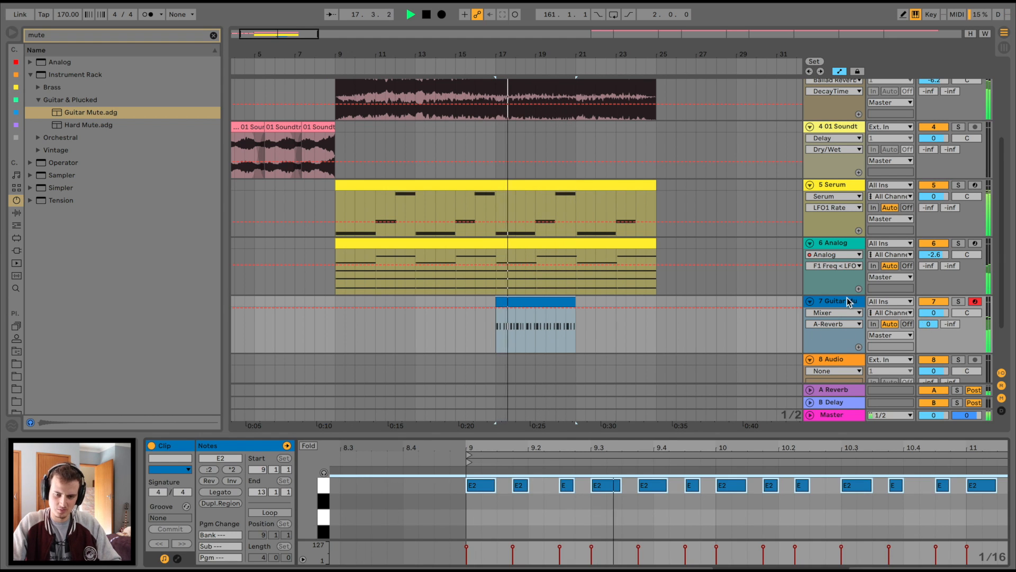
- Set the Guitar Mute track's Ballad Reverb to 32 % Dry/Wet and duplicate its four-bar clip to start at bar 21
double_click(845, 301)
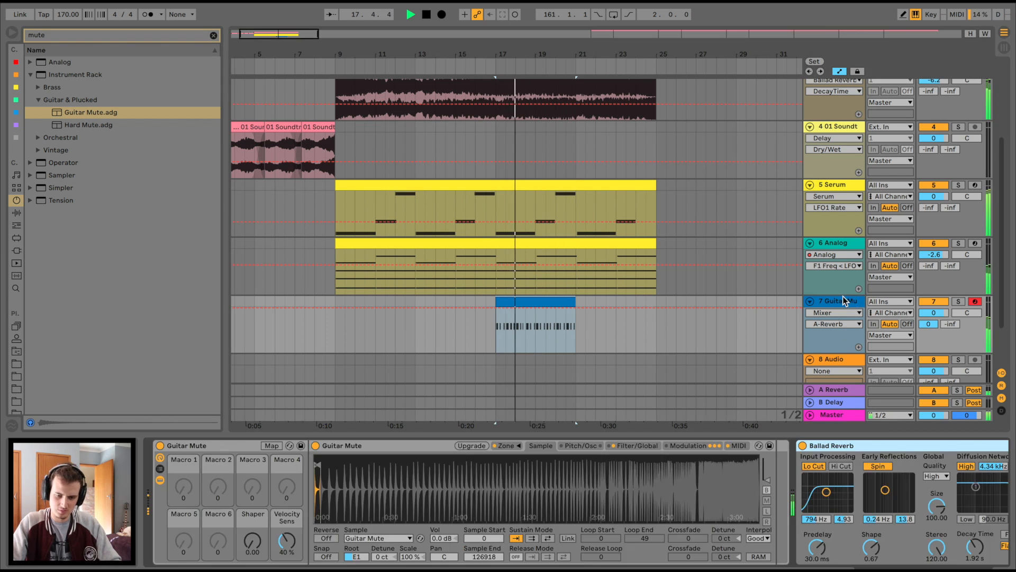
scroll(895, 508, right, 4)
drag(918, 547, 919, 549)
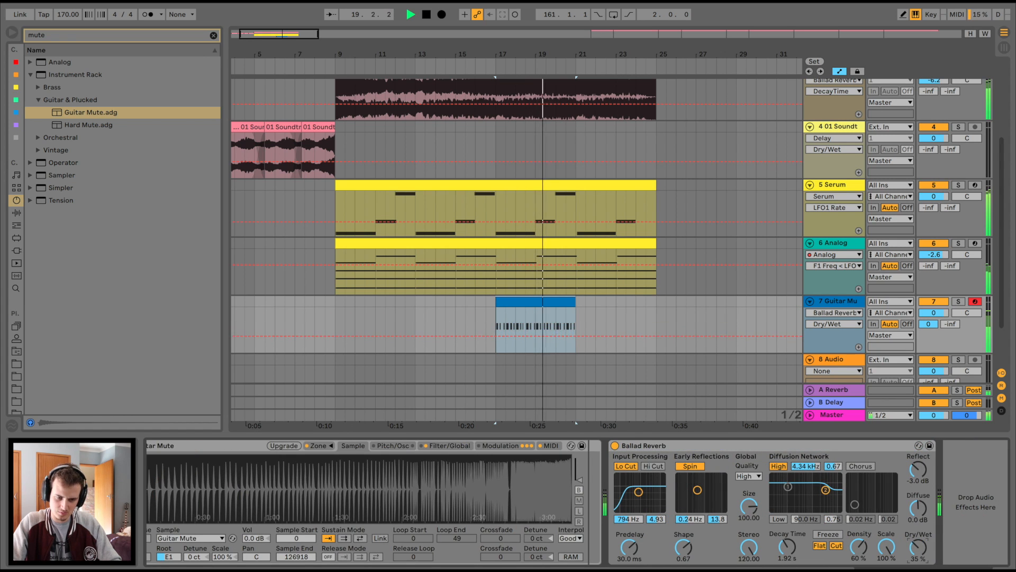
key(ctrl+d)
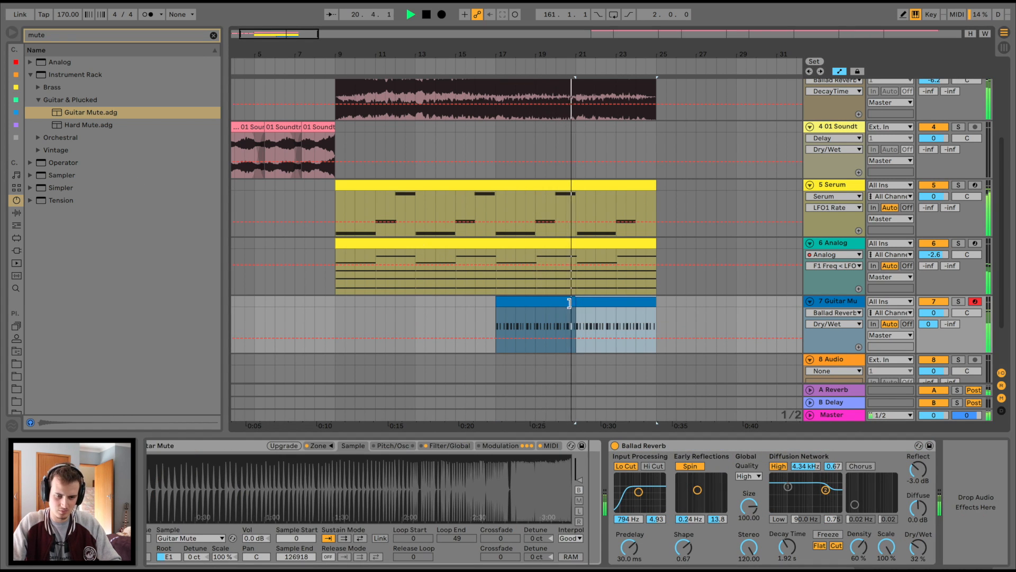
- Set the Analog track's volume to -4.3 dB and list the audio effects with the search cleared
drag(937, 257, 929, 212)
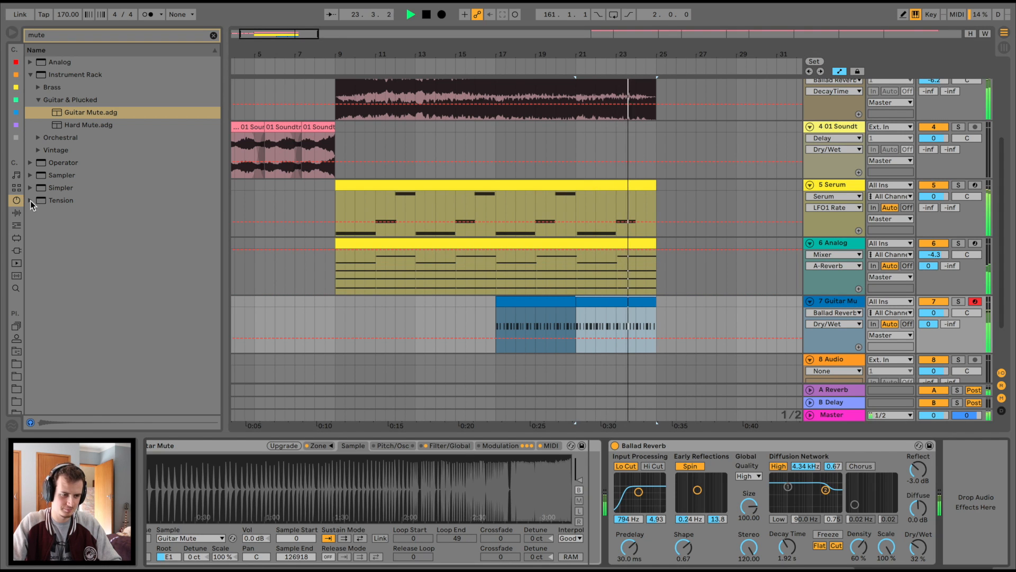
click(17, 212)
click(213, 35)
click(58, 238)
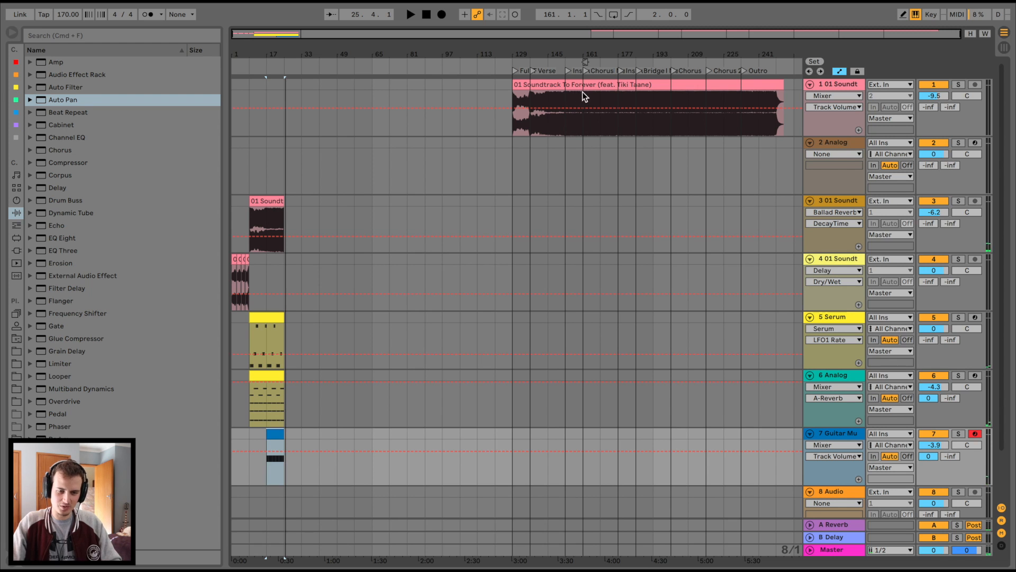
click(583, 91)
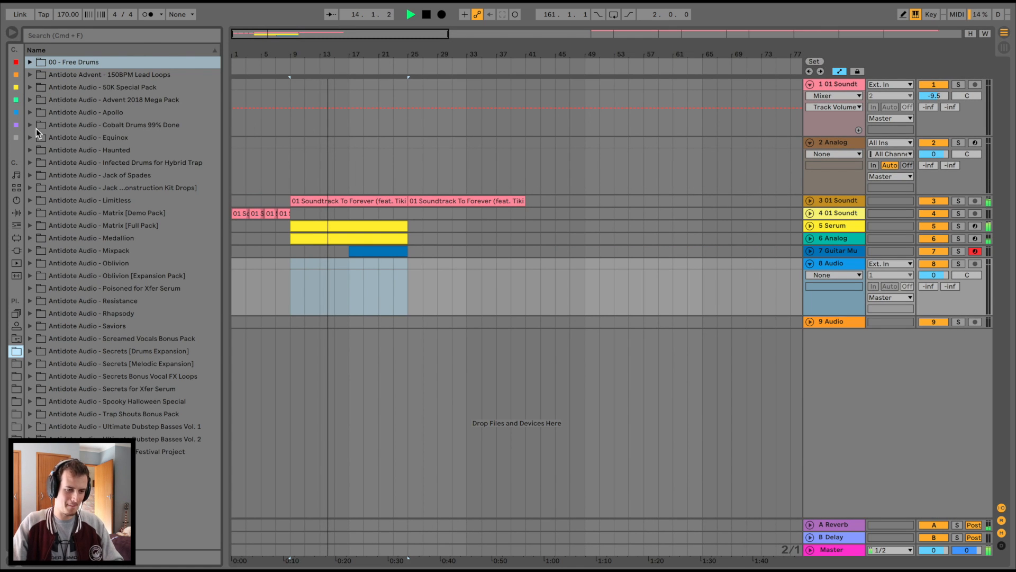
- Find CobaltDrums_174BPMKits_1-Percs.wav in the Cobalt Drums pack's 174 Kits folder and place it at bar 25 on the empty eighth track
click(27, 125)
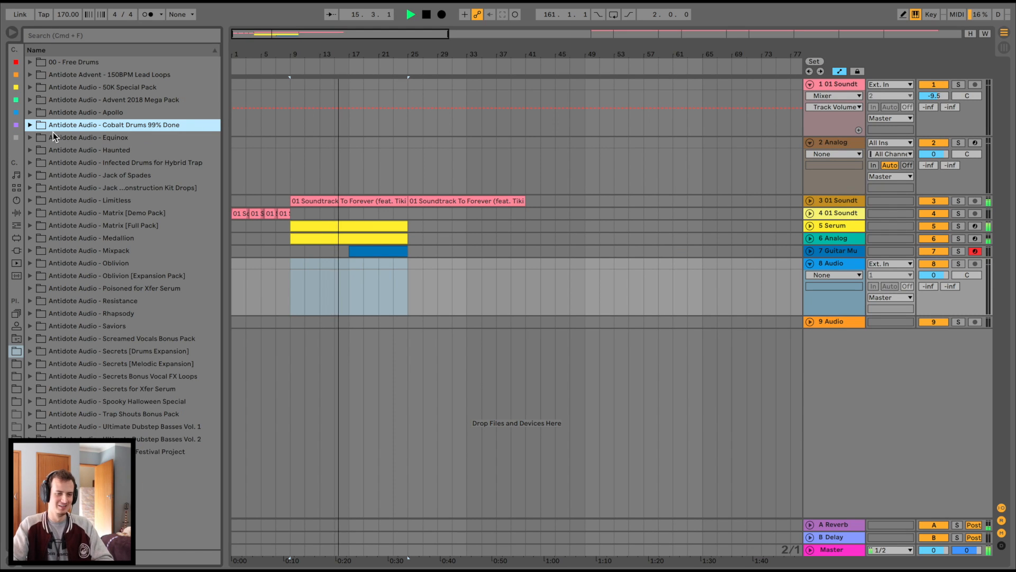
click(66, 274)
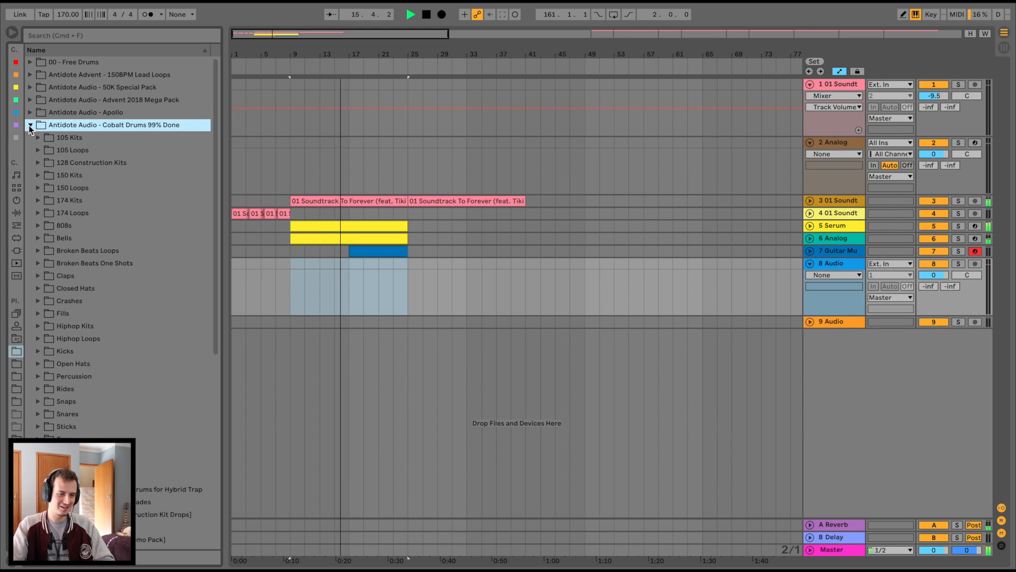
key(Down)
click(64, 226)
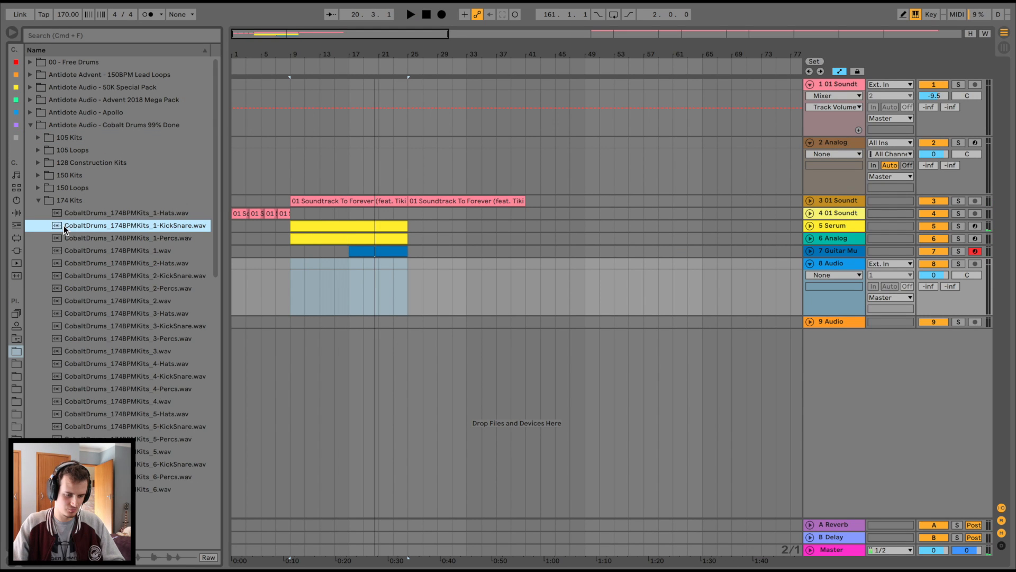
key(Down)
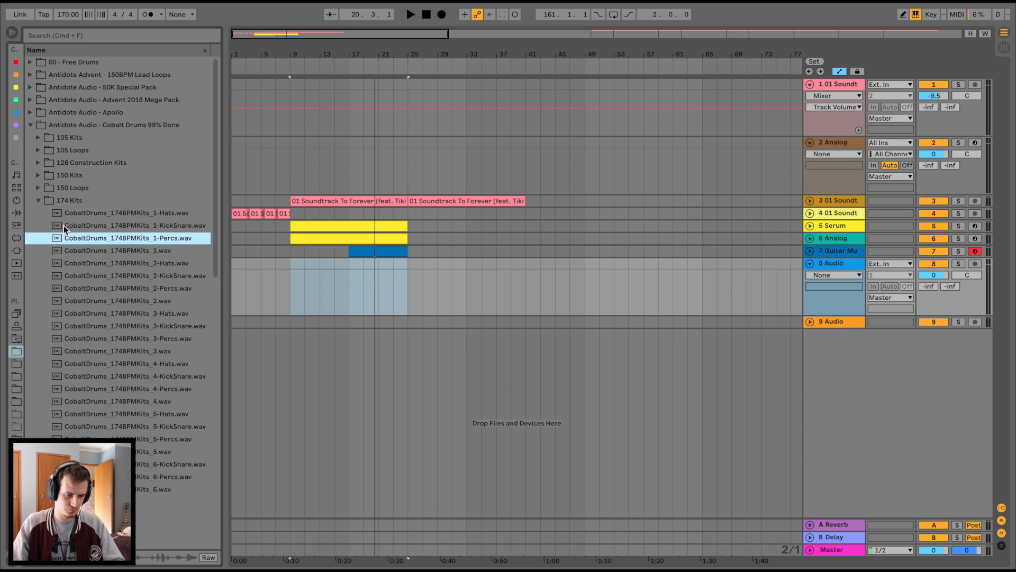
drag(71, 234, 416, 281)
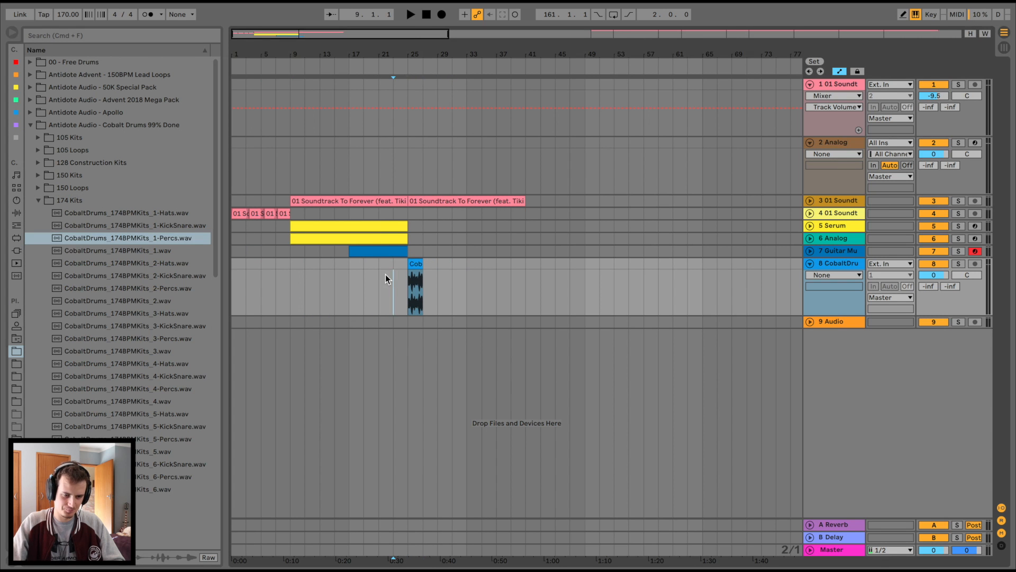
- Duplicate the 1-Percs loop up to bar 37 and set its track volume to -6.5 dB during playback
key(space)
key(plus)
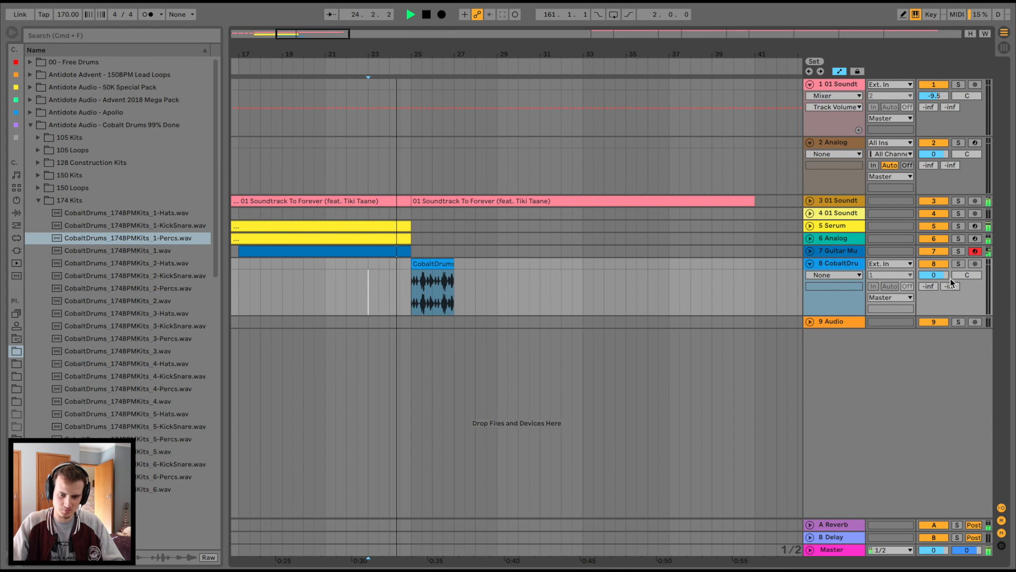
click(436, 262)
key(super+d)
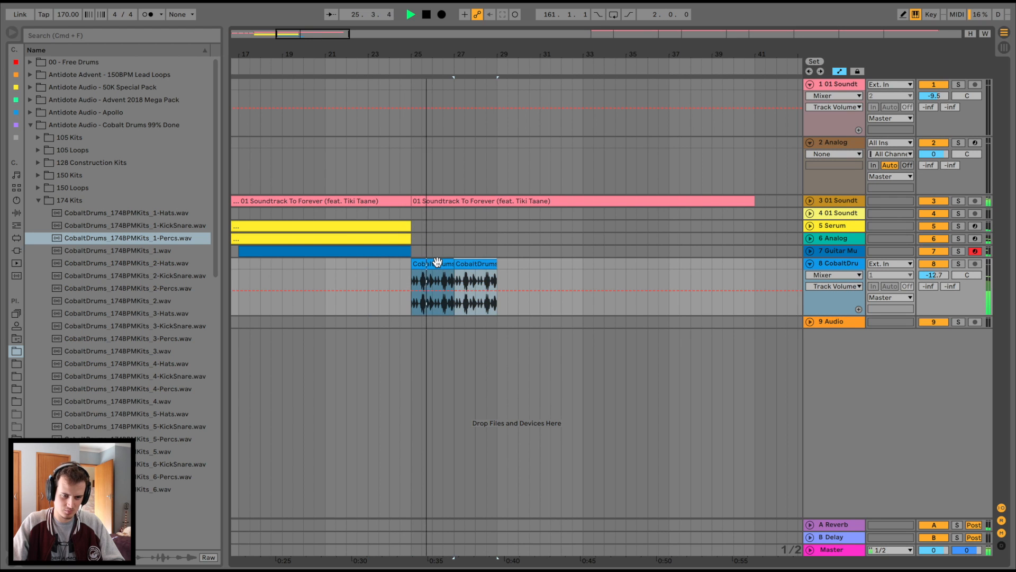
key(super+d)
key(super+d)
key(super+d)
key(super+d)
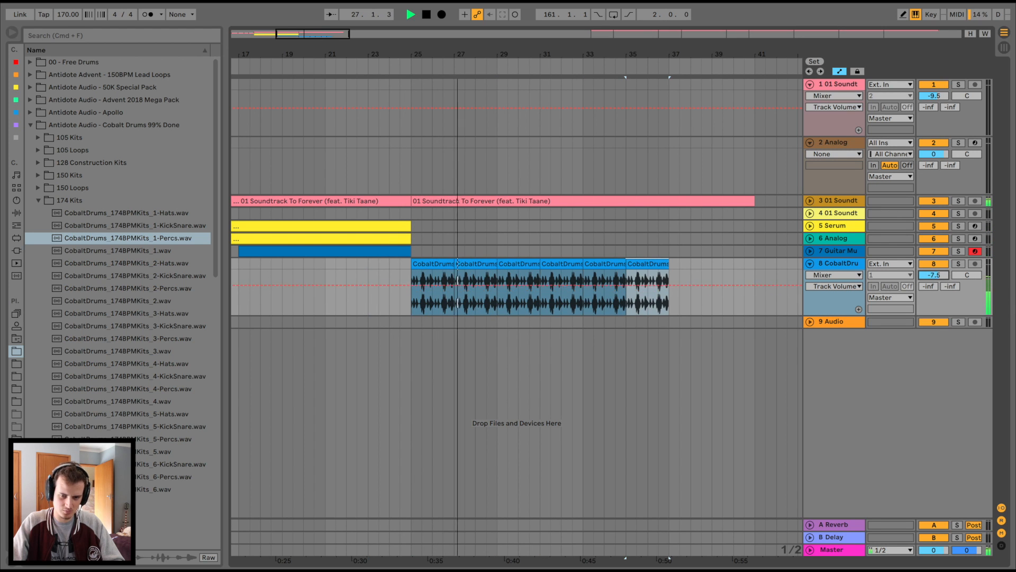
drag(940, 275, 940, 271)
key(space)
- Place CobaltDrums_174BPMKits_2-KickSnare.wav at bar 25 on the ninth track and repeat it up to bar 35
click(131, 268)
key(Down)
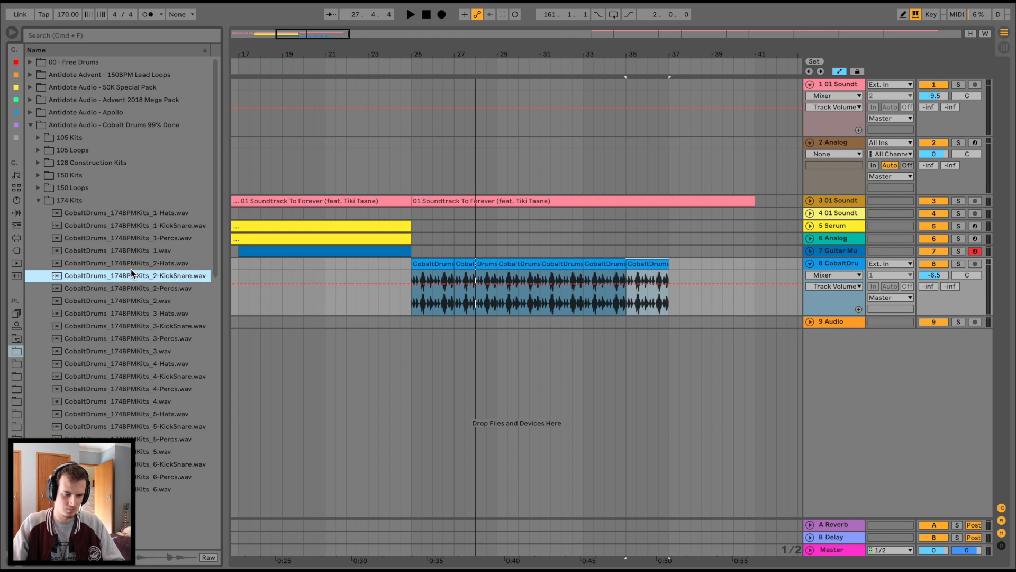
mouse_move(131, 269)
mouse_down()
mouse_move(460, 329)
mouse_move(415, 323)
mouse_up()
click(399, 324)
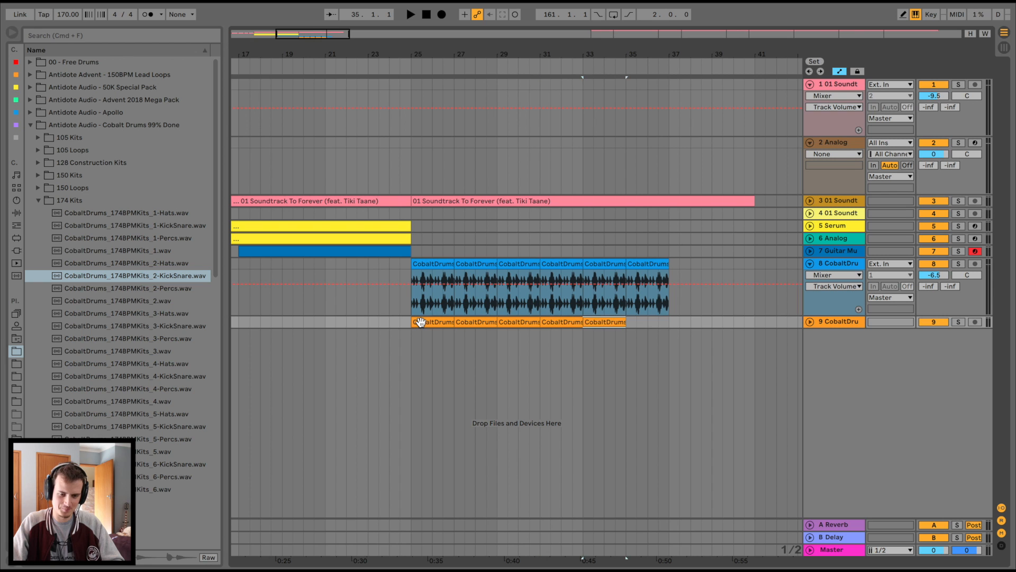
- Audition the drums with the song sample from bar 25, then solo the third track and add a Compressor to its effects
drag(485, 53, 485, 88)
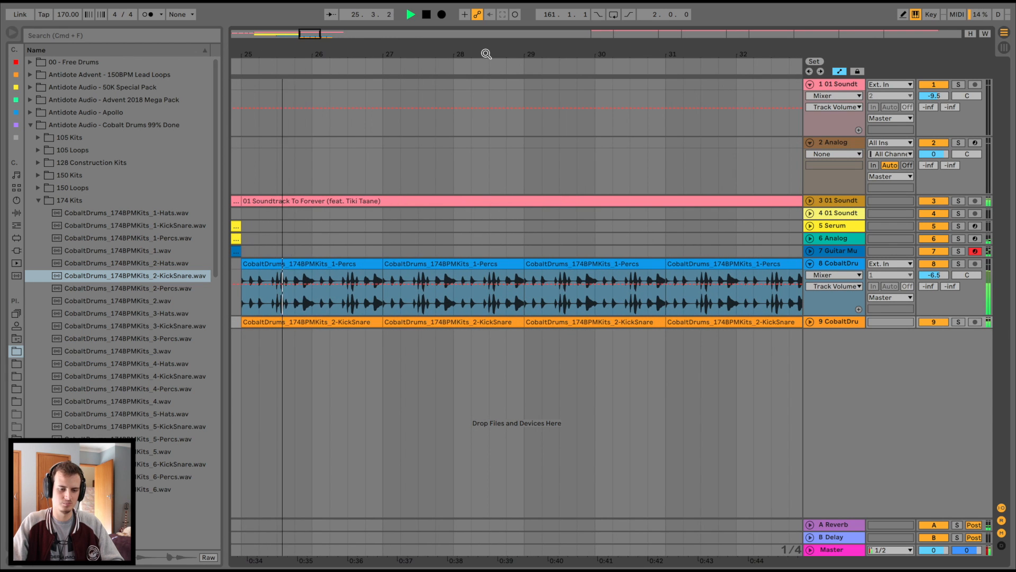
scroll(371, 241, left, 1)
double_click(394, 202)
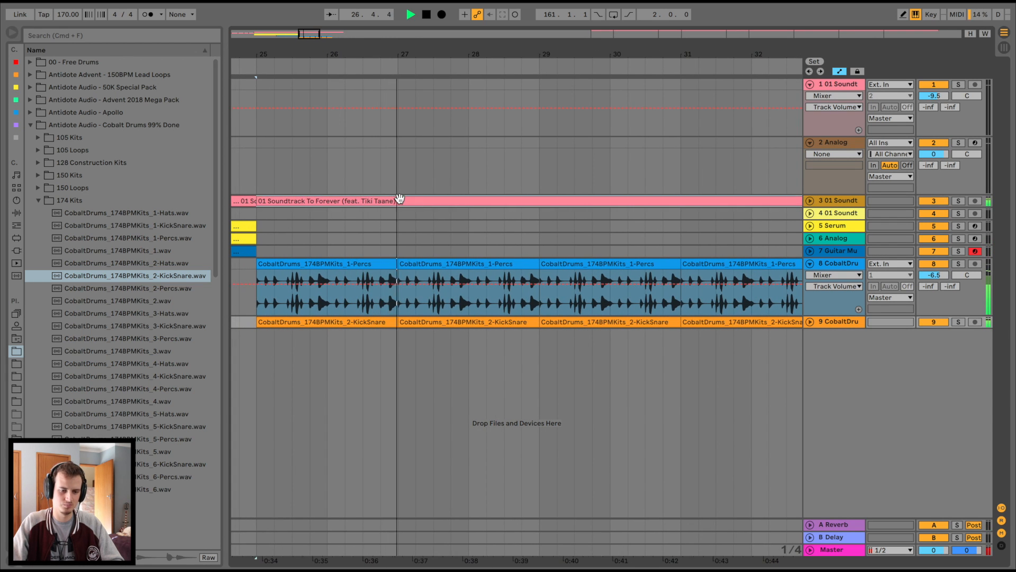
key(shift+Tab)
key(space)
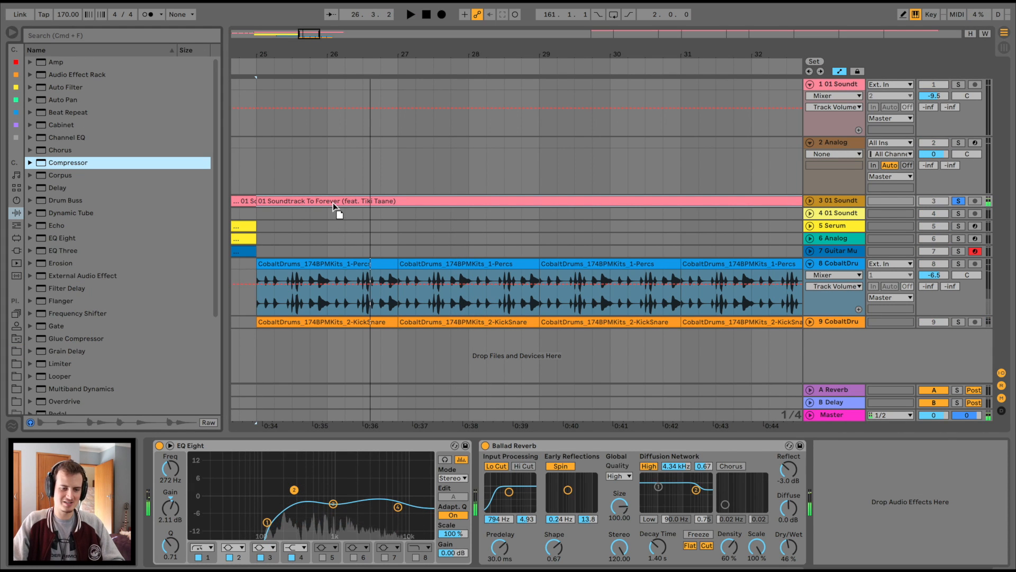
- Insert a new audio track below the third track and move the song clip at bar 25 onto it
click(853, 201)
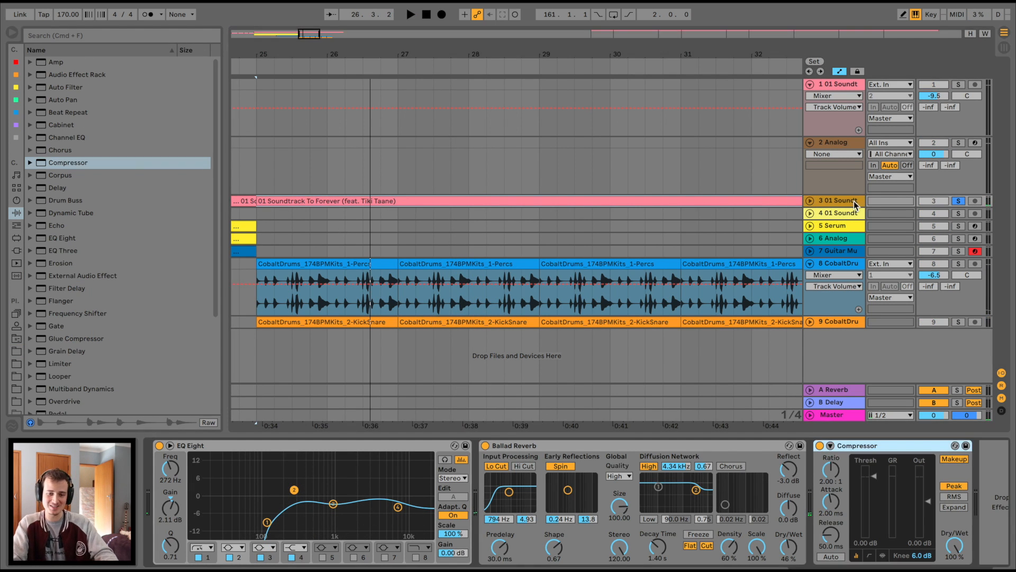
scroll(655, 48, down, 3)
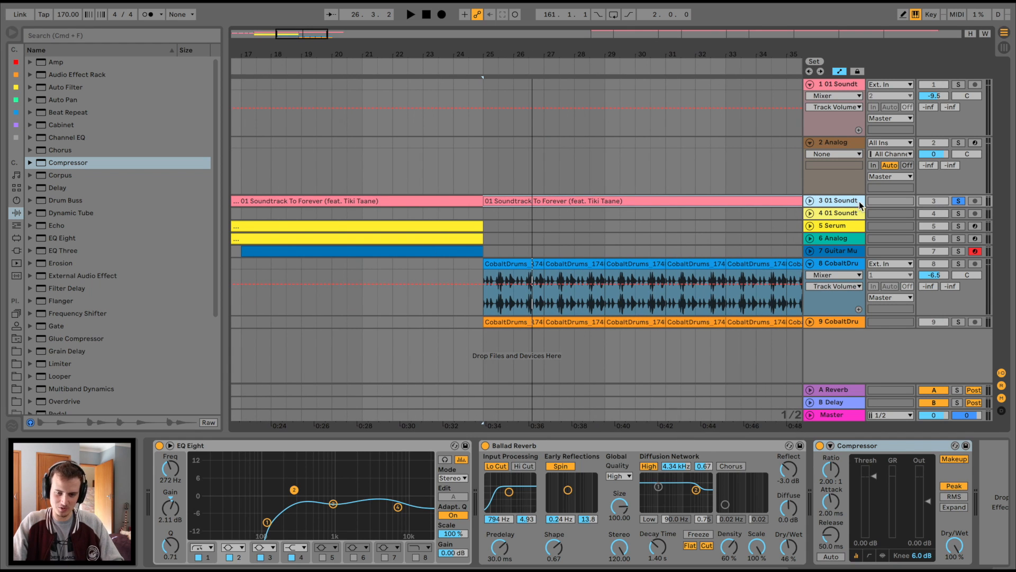
key(super+t)
drag(554, 198, 556, 226)
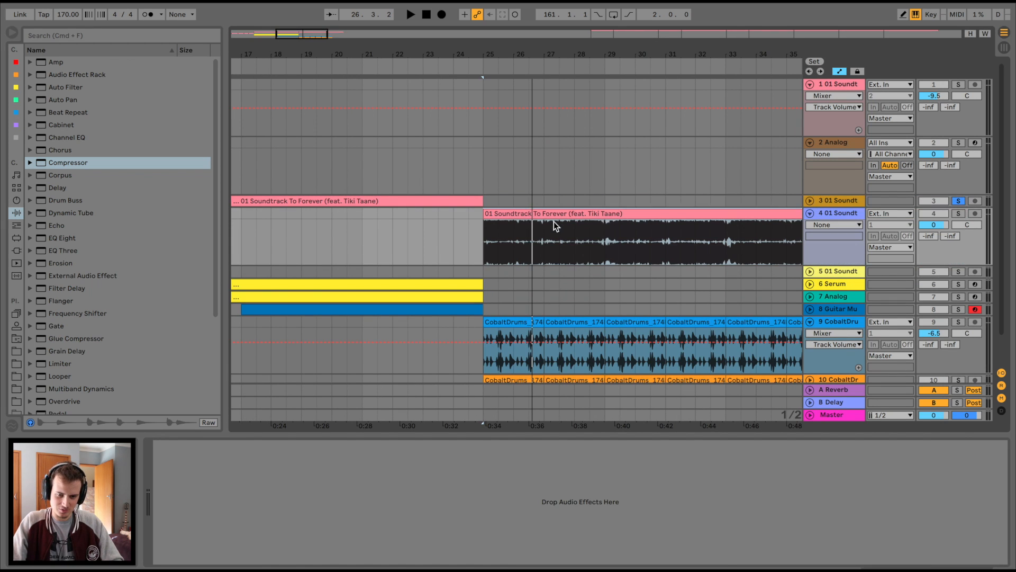
- Put the third track's EQ Eight and Compressor onto the fourth track that holds the song clip at bar 25
click(834, 203)
click(292, 444)
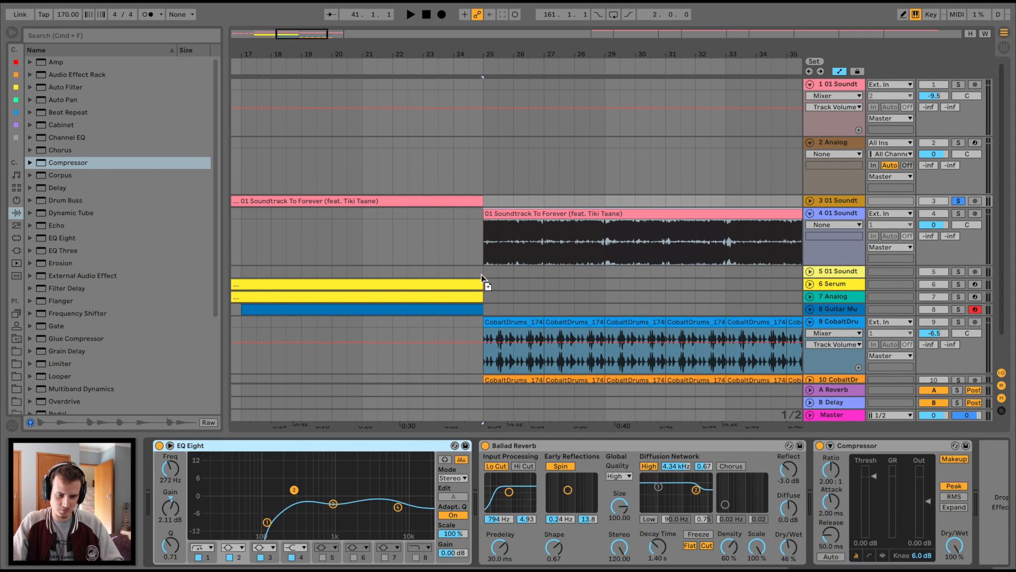
click(833, 201)
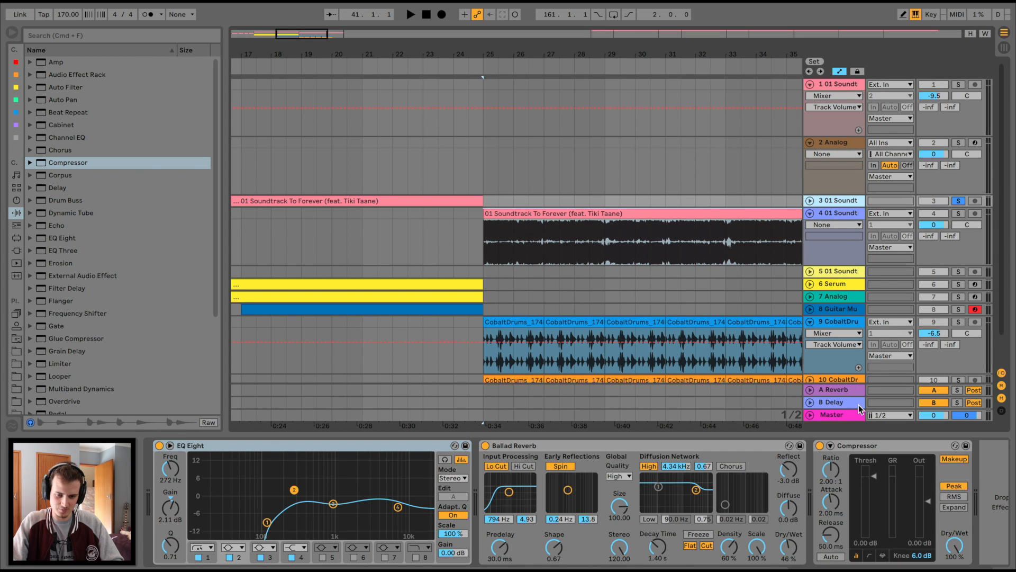
mouse_move(872, 448)
mouse_down()
mouse_move(589, 243)
mouse_move(480, 219)
mouse_up()
- Play from bar 25 with the fourth and tenth tracks soloed and set the fourth track's volume to -6.7 dB
click(480, 217)
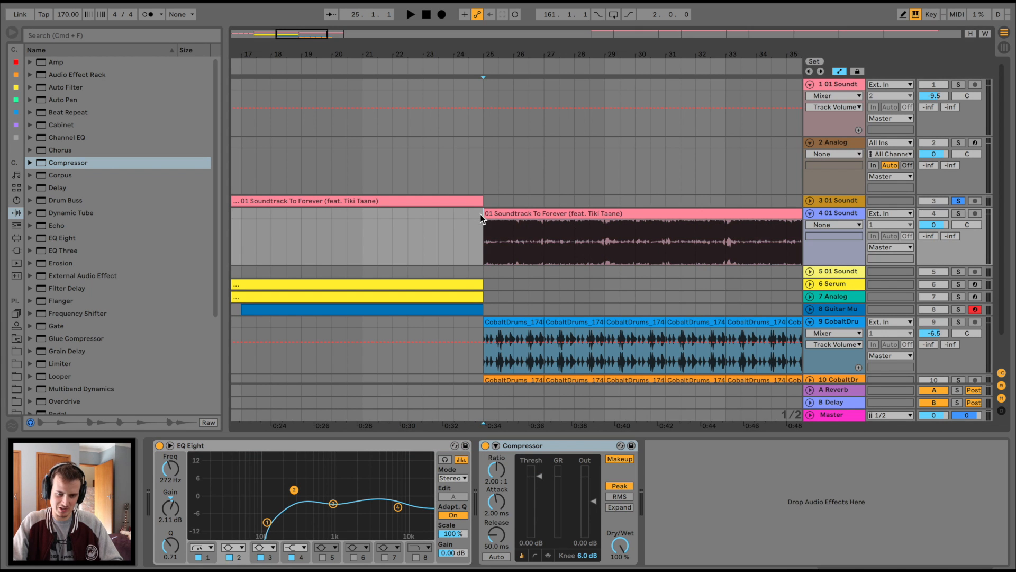
key(space)
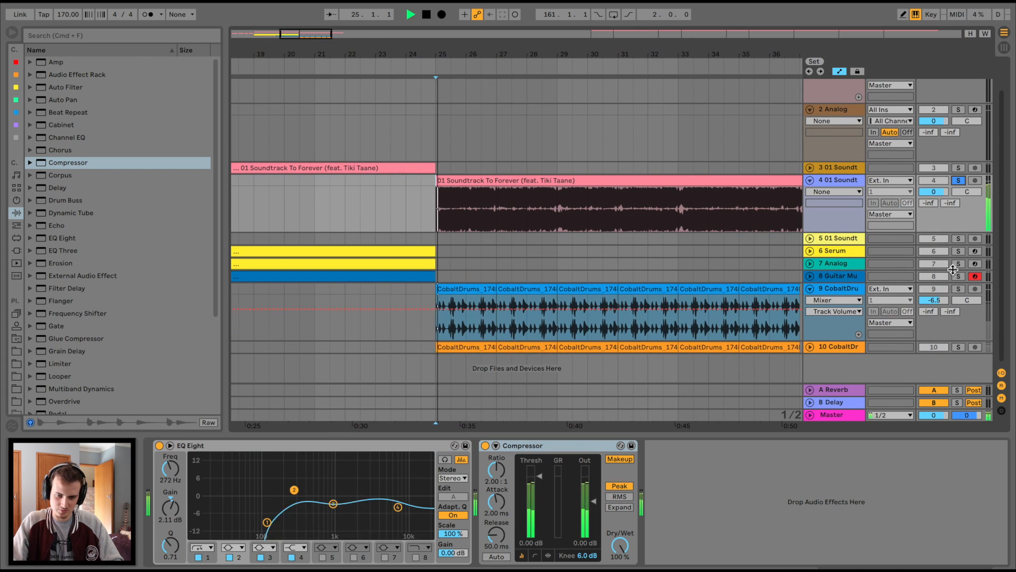
super+click(959, 347)
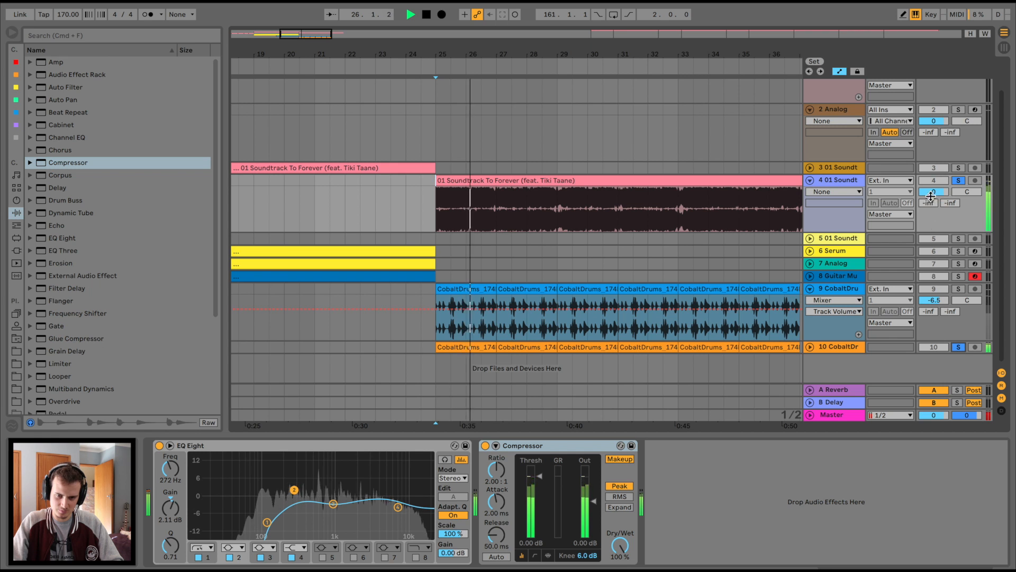
drag(933, 193, 932, 214)
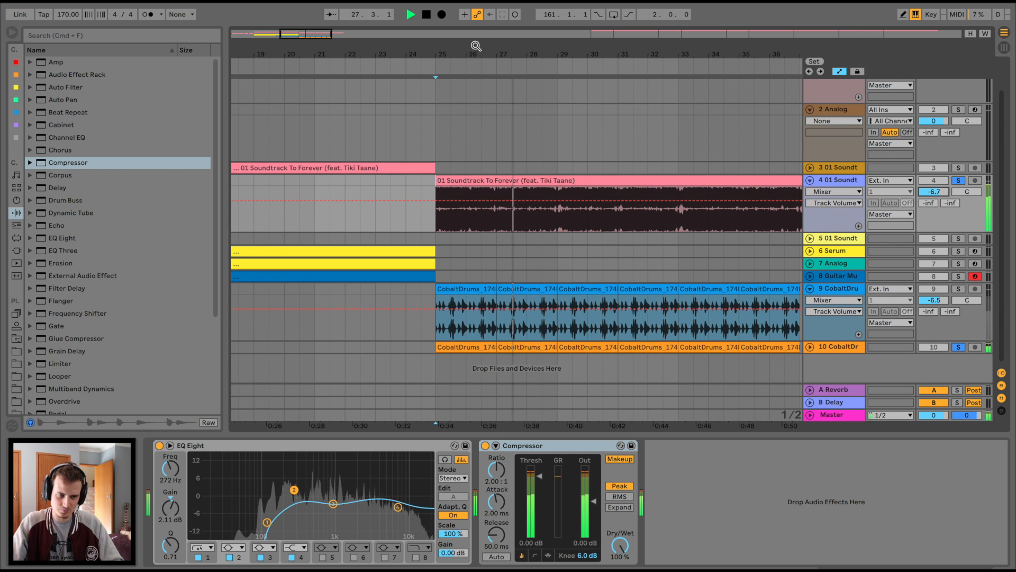
- Move the start marker of the fourth track's song clip back to the transient just before bar 33 of the sample
click(431, 68)
key(plus)
key(plus)
key(plus)
key(plus)
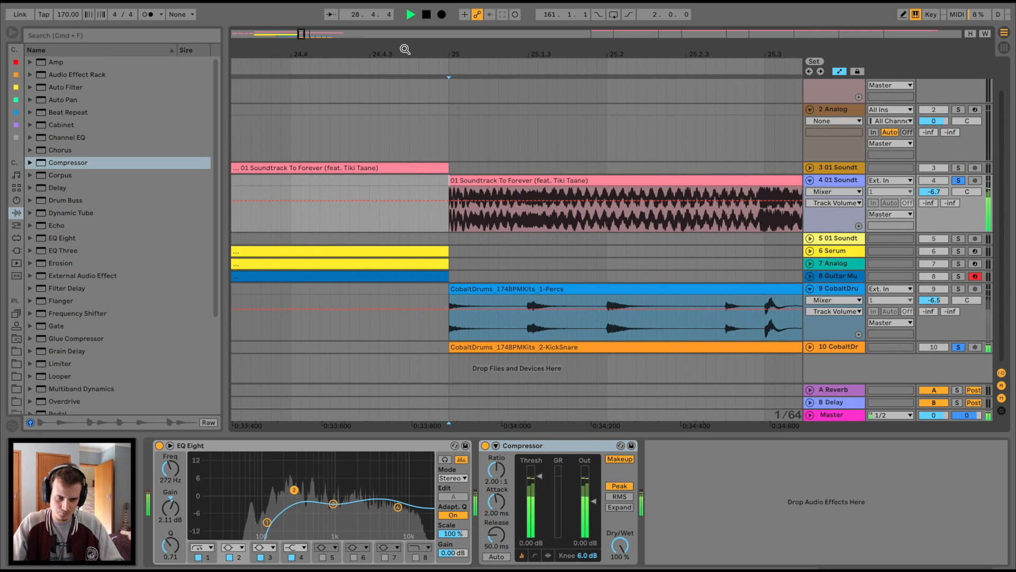
key(space)
click(473, 180)
scroll(424, 503, left, 5)
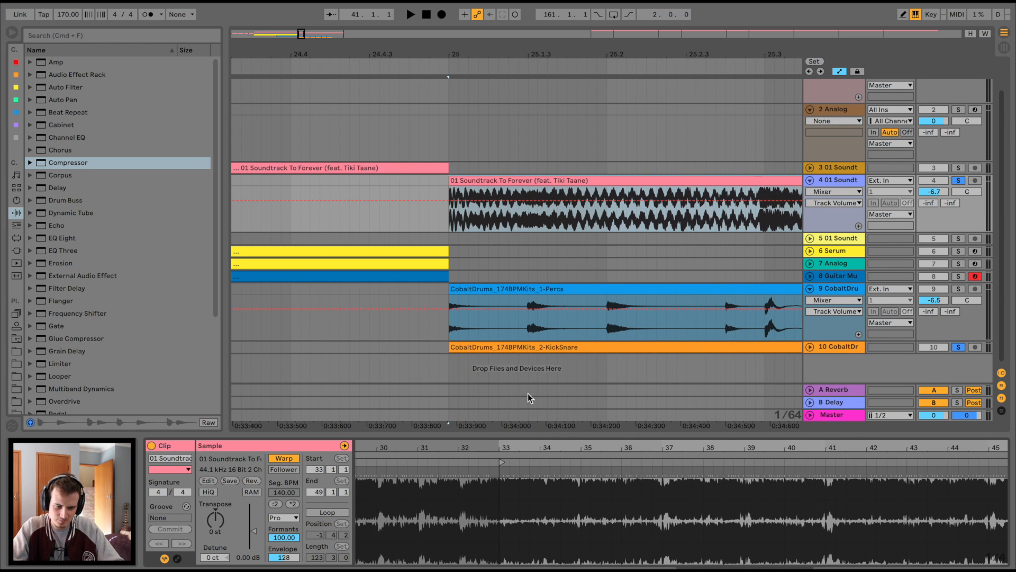
drag(500, 443, 501, 525)
scroll(462, 511, left, 2)
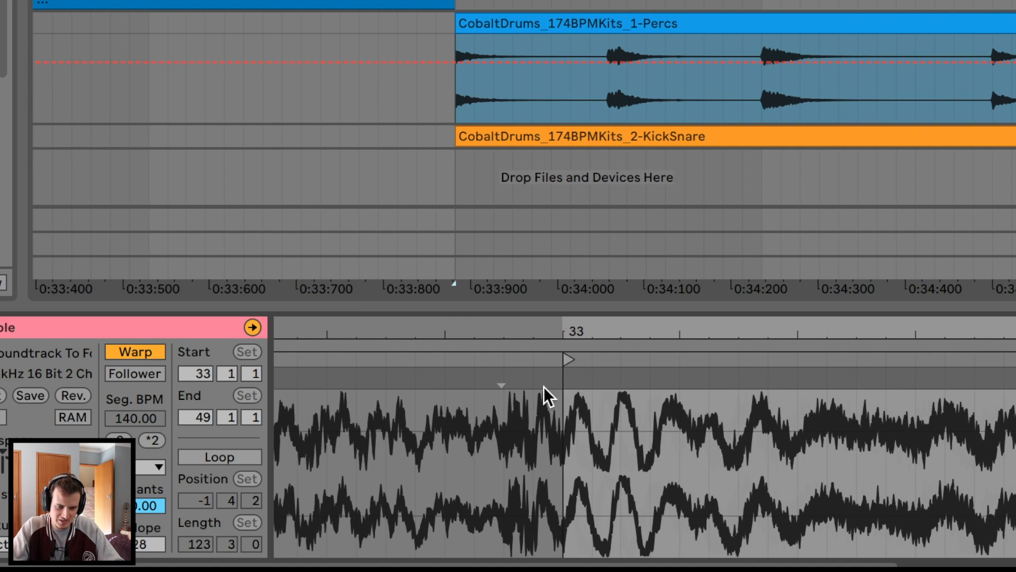
drag(570, 360, 510, 359)
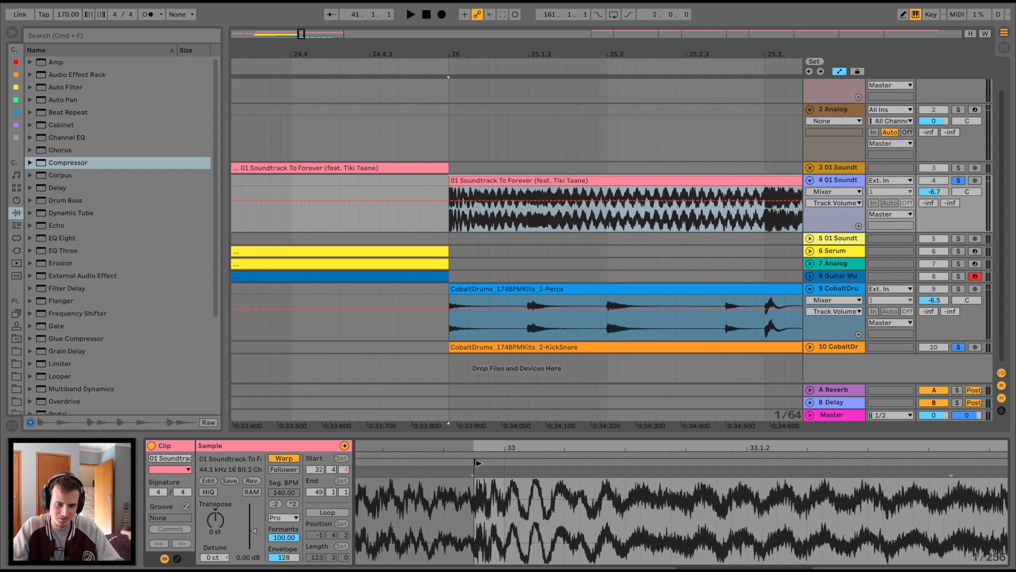
drag(566, 52, 566, 8)
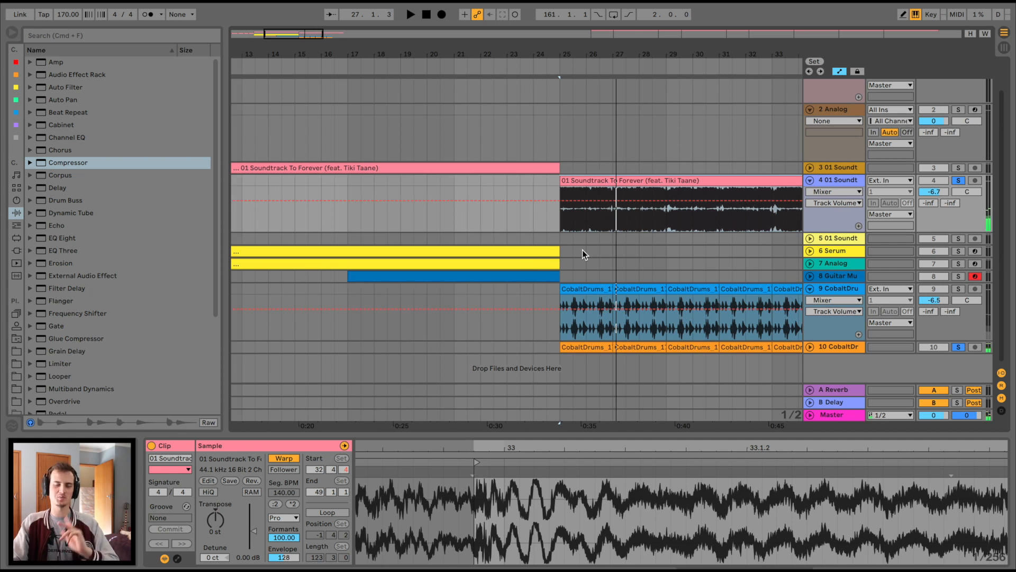
- Turn on the sidechain in the fourth track's Compressor and take its input from the 10-CobaltDrums track, Post FX
scroll(583, 250, right, 4)
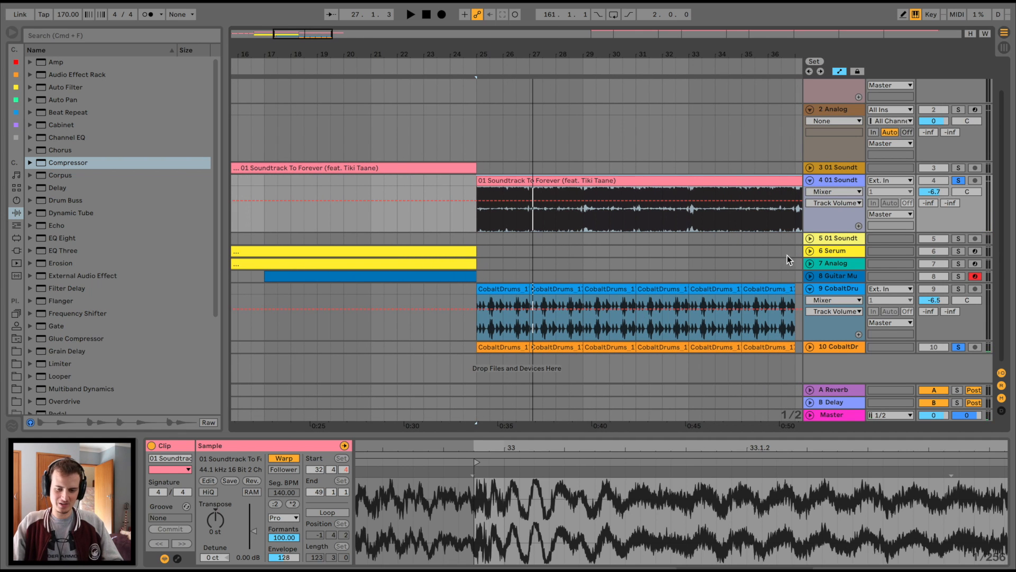
double_click(832, 346)
double_click(839, 289)
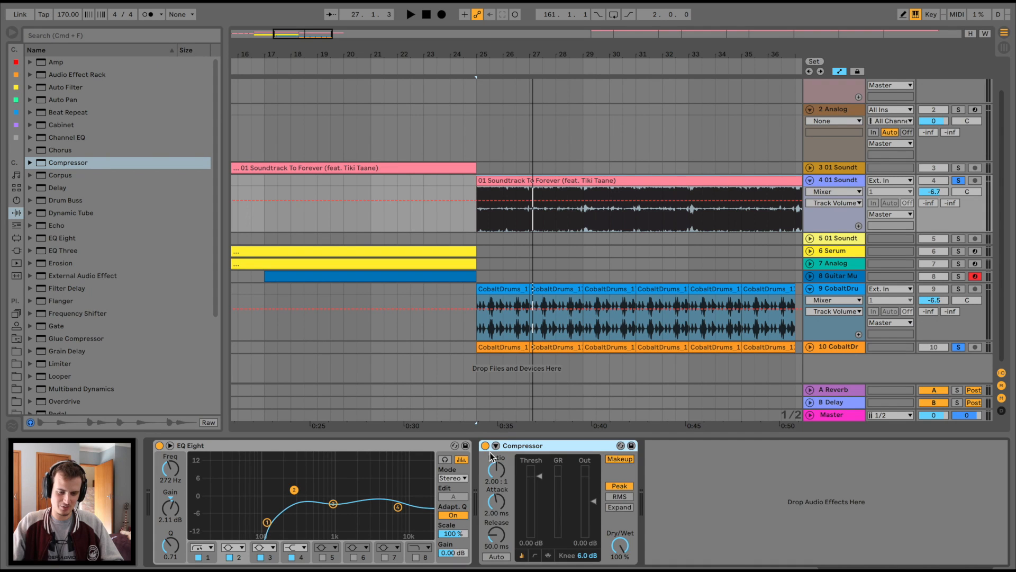
click(496, 446)
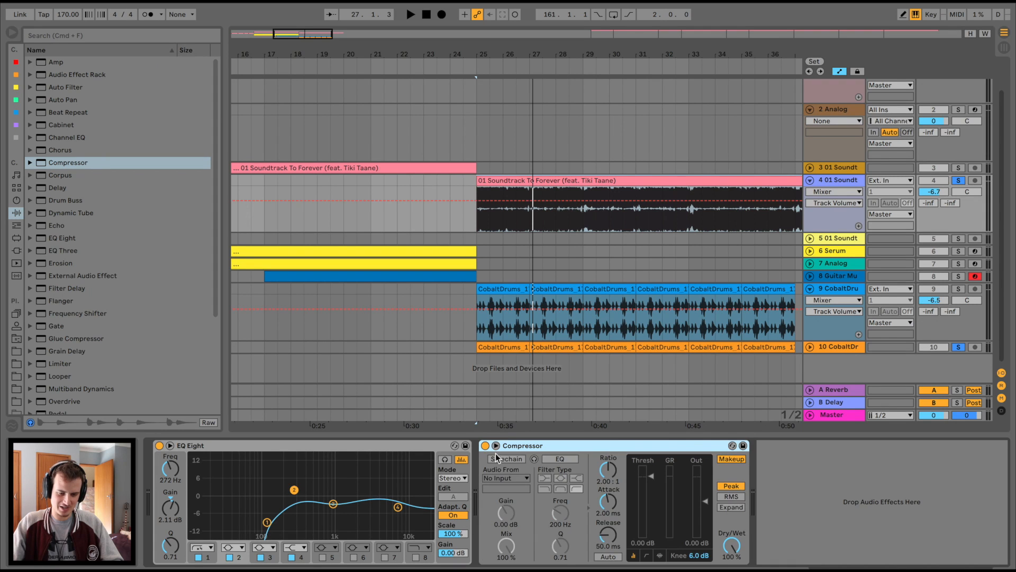
click(518, 479)
click(541, 570)
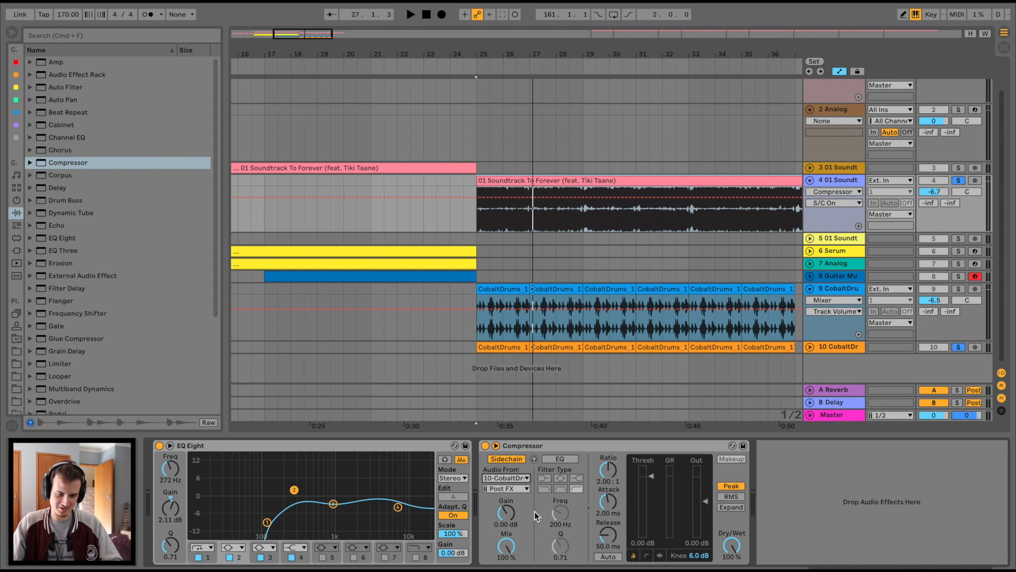
- During playback, raise the sidechained Compressor's ratio, shorten its attack and lower its threshold
key(space)
drag(608, 470, 609, 457)
click(609, 501)
drag(609, 501, 608, 529)
drag(651, 476, 652, 507)
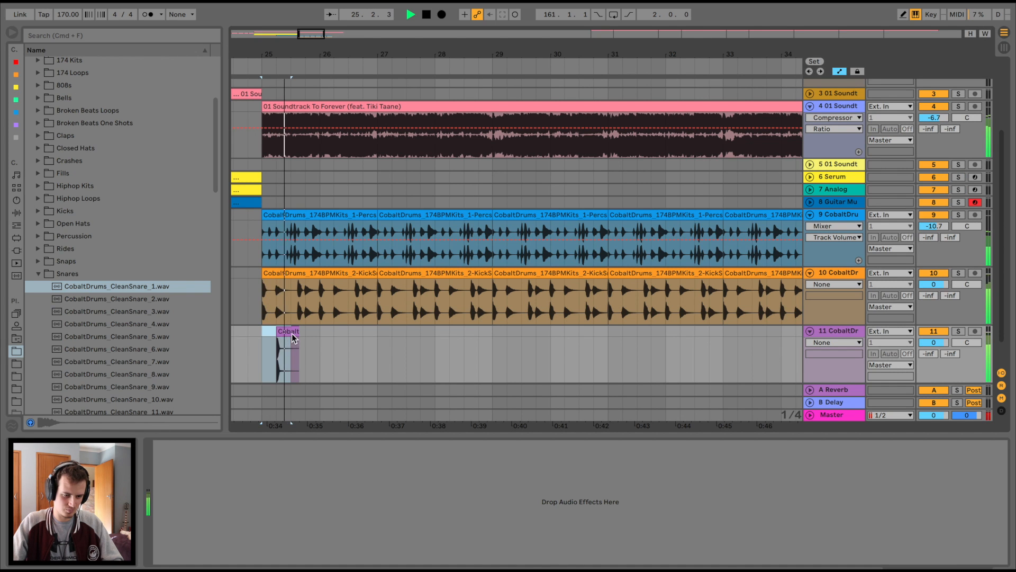
- Repeat the CobaltDrums_CleanSnare_1 hit every half bar on the eleventh track from bar 25 through to bar 35
key(super+d)
key(super+d)
key(super+d)
key(super+d)
key(super+d)
key(super+d)
key(super+d)
key(super+d)
key(super+d)
key(super+d)
key(super+d)
key(super+d)
key(super+d)
key(super+d)
key(super+d)
key(super+d)
key(super+d)
key(super+d)
key(super+d)
key(super+d)
key(super+d)
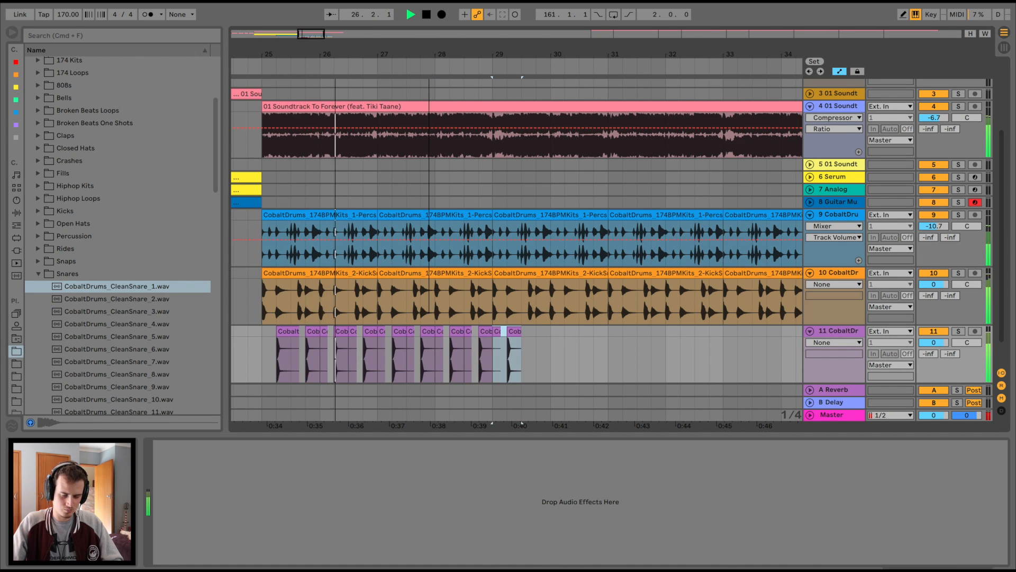
mouse_move(431, 63)
mouse_down()
mouse_move(431, 49)
mouse_move(431, 63)
mouse_up()
key(super+d)
scroll(889, 296, down, 2)
key(space)
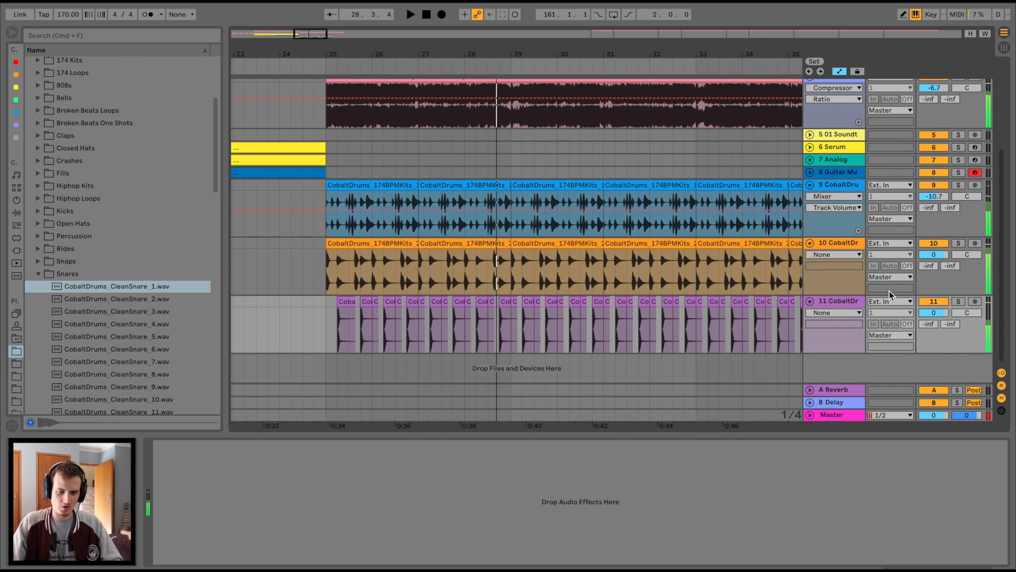
- Insert a new audio track below the tenth track and place a sample from the Closed Hats folder at bar 25
click(845, 252)
key(super+t)
click(64, 147)
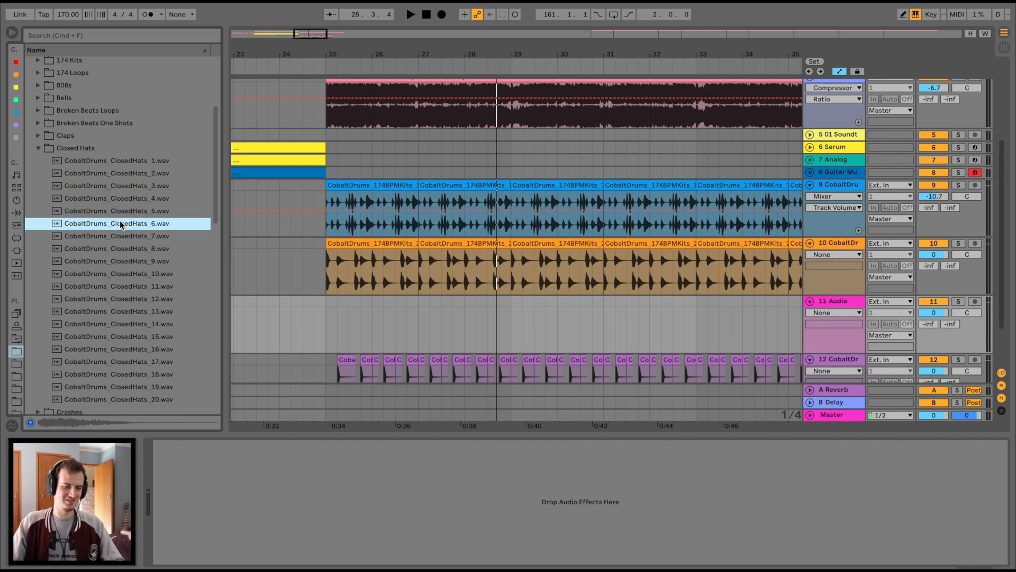
drag(329, 303, 328, 303)
click(314, 310)
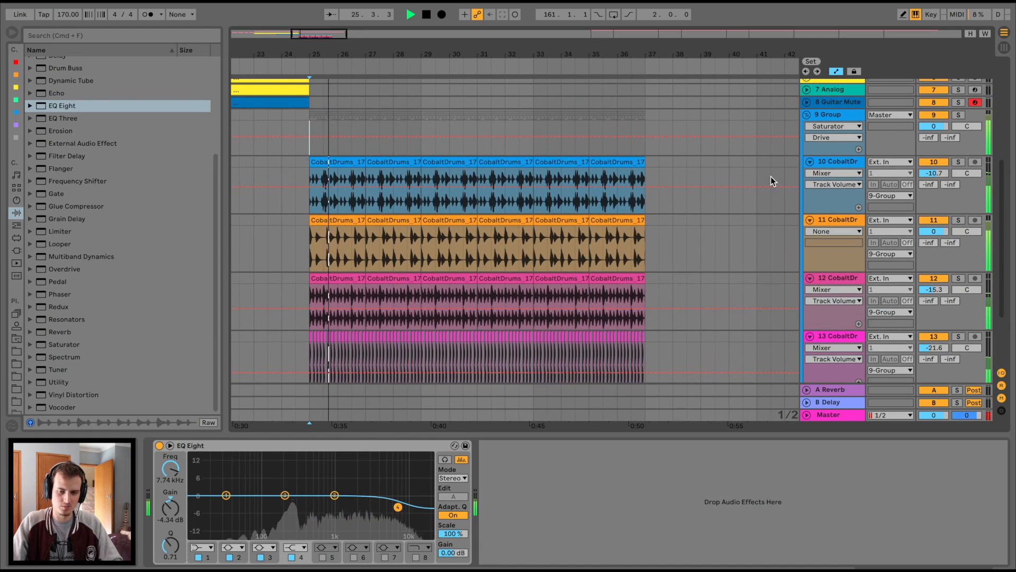
- Collapse the drum group on the ninth track and insert a new MIDI track below it
scroll(771, 181, up, 2)
click(808, 155)
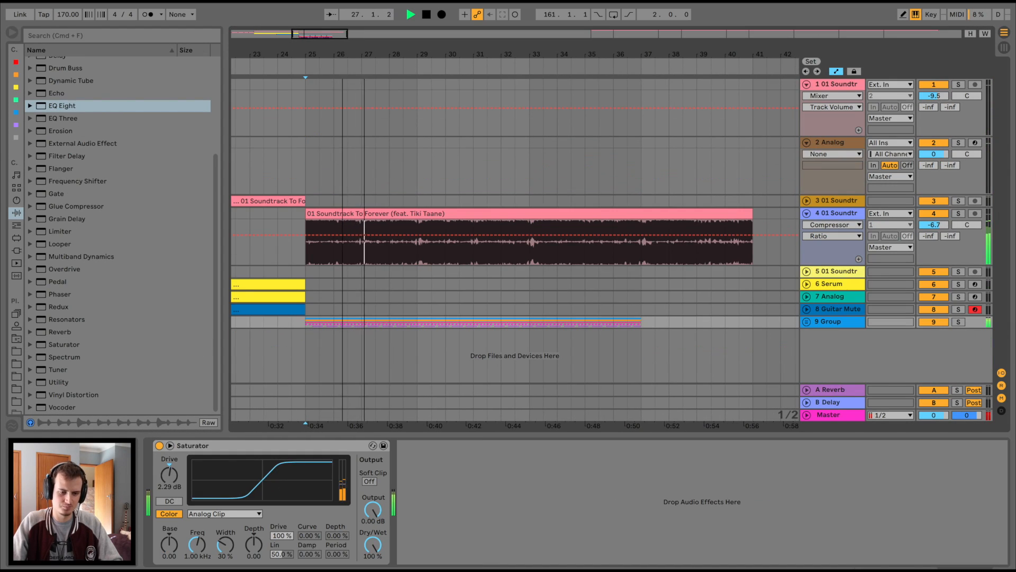
drag(343, 54, 342, 38)
scroll(335, 295, left, 1)
click(306, 323)
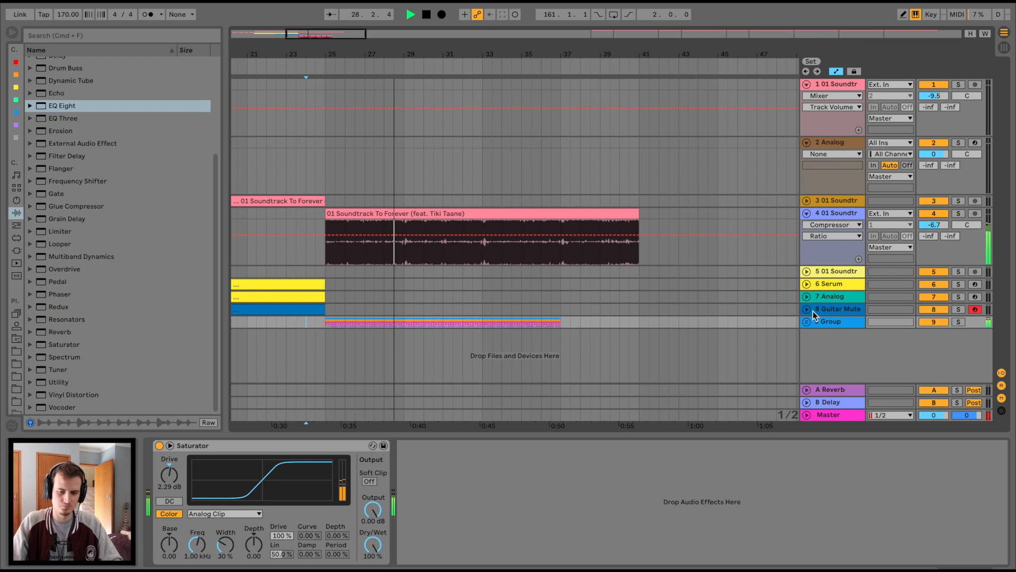
click(831, 324)
key(super+shift+t)
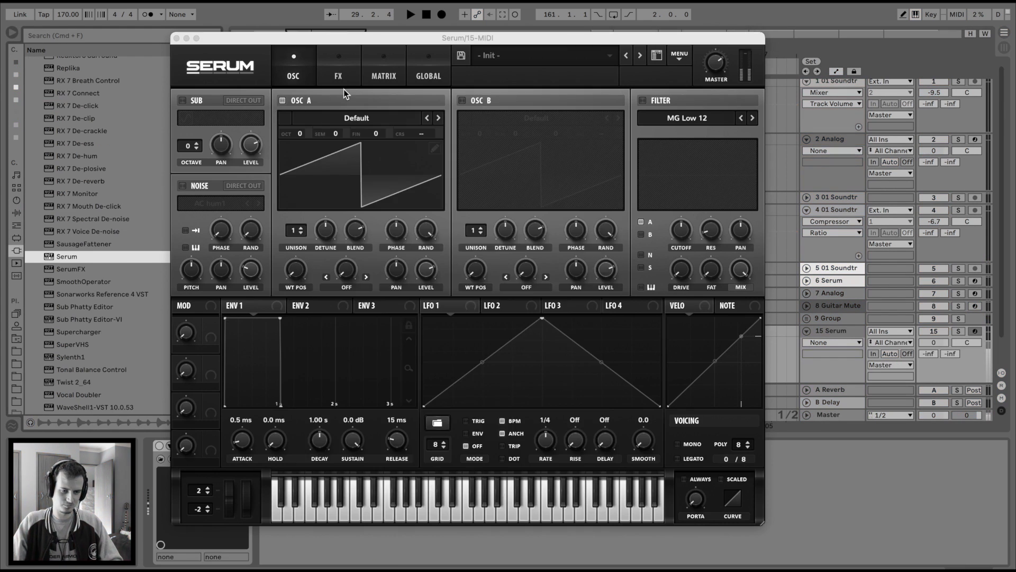
- Set Serum's OSC A wavetable to Basic Shapes and raise the Env 1 release to 444 ms
click(357, 118)
drag(397, 440, 397, 418)
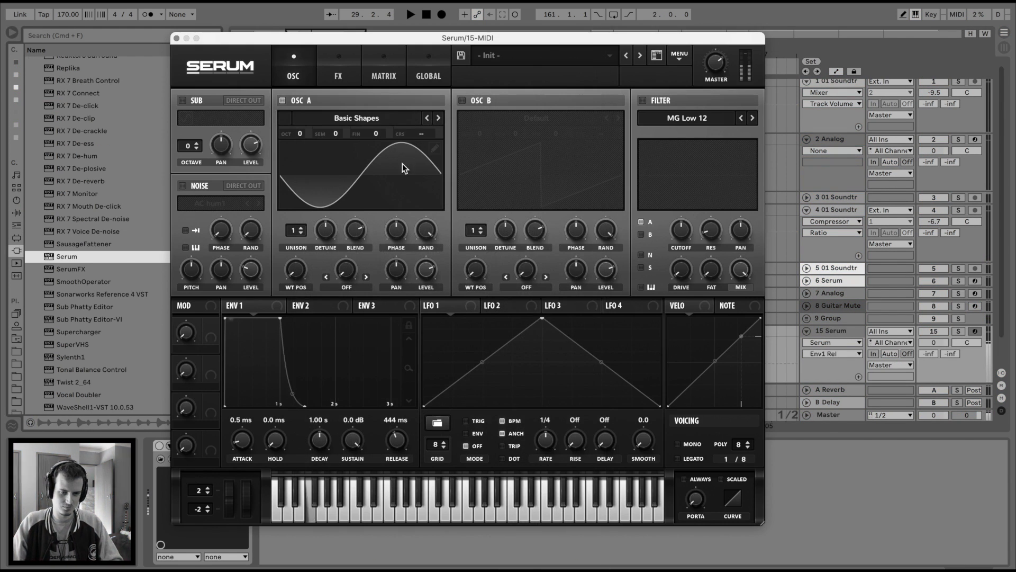
- Enable OSC B with the Basic Shapes triangle wave and modulate its level with LFO 1
click(462, 100)
click(537, 119)
drag(475, 270, 476, 254)
drag(606, 270, 606, 302)
drag(441, 305, 606, 269)
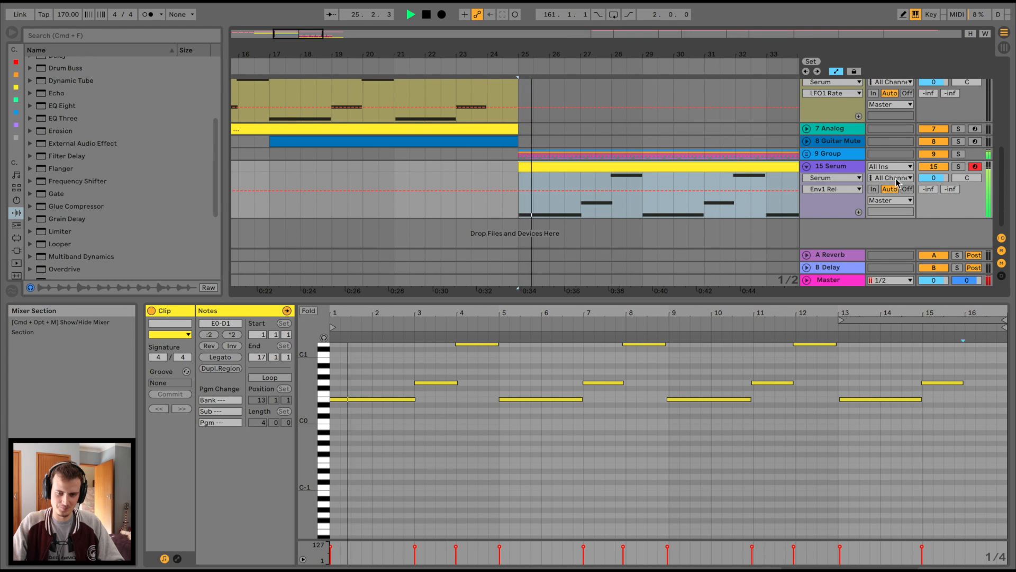
- Open Serum on track 15 and move LFO 1's peak to full height about a quarter of the way through its cycle
click(831, 166)
drag(226, 301, 226, 434)
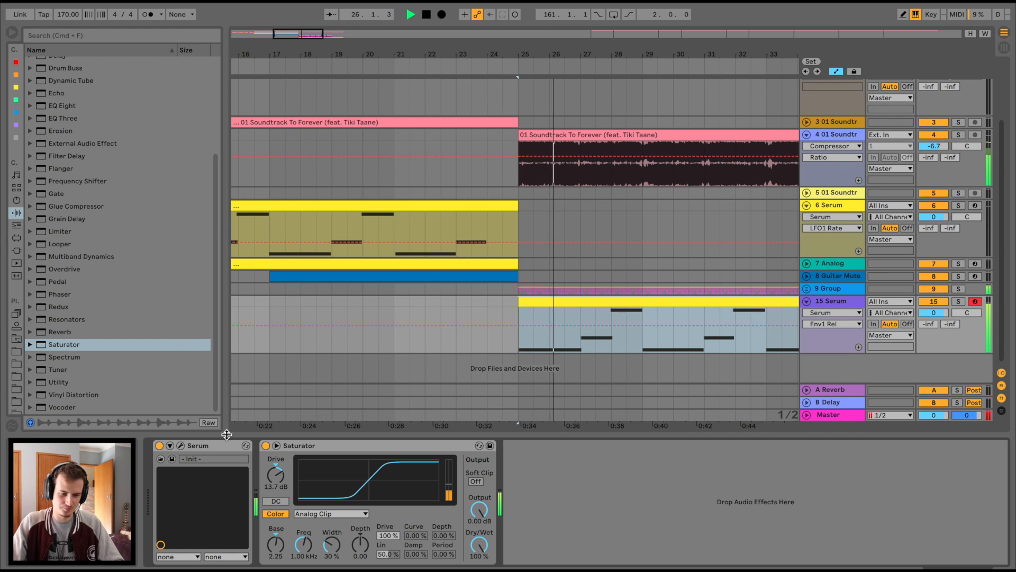
click(181, 447)
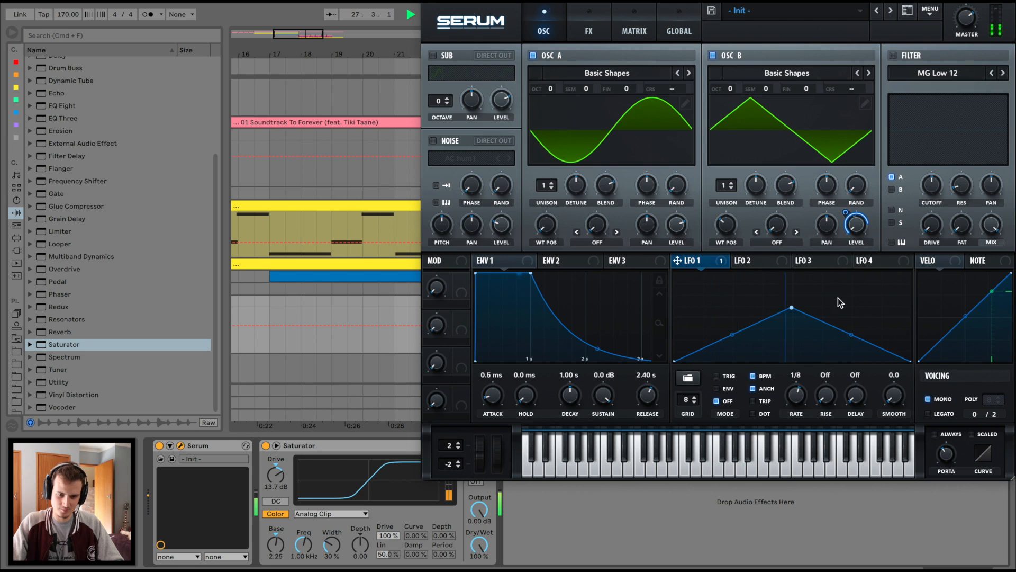
drag(791, 312, 735, 273)
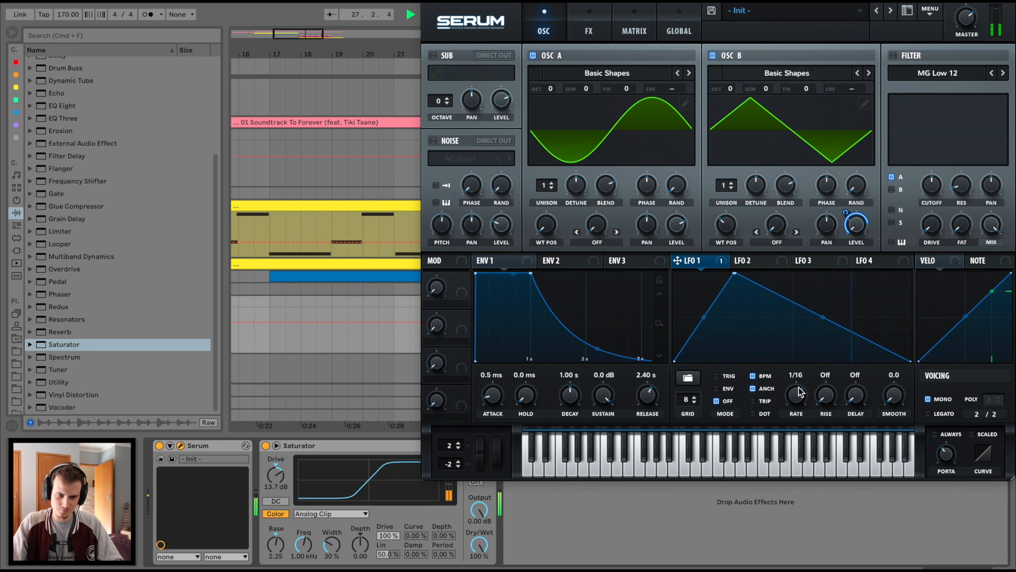
drag(798, 4, 675, 87)
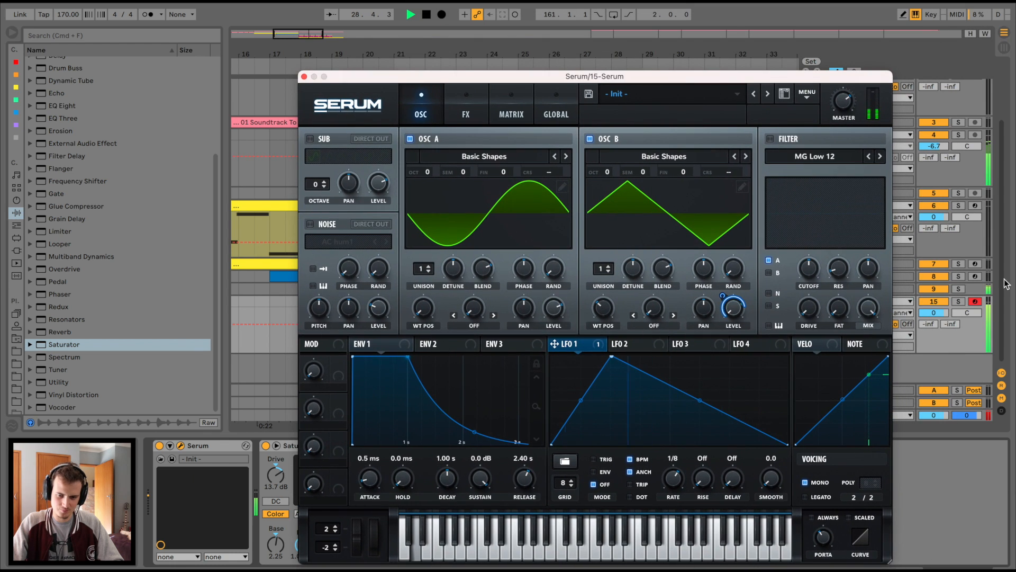
- With the Serum track soloed, lower LFO 1's peak to about half height and set Env 1's release to 99 ms
click(959, 301)
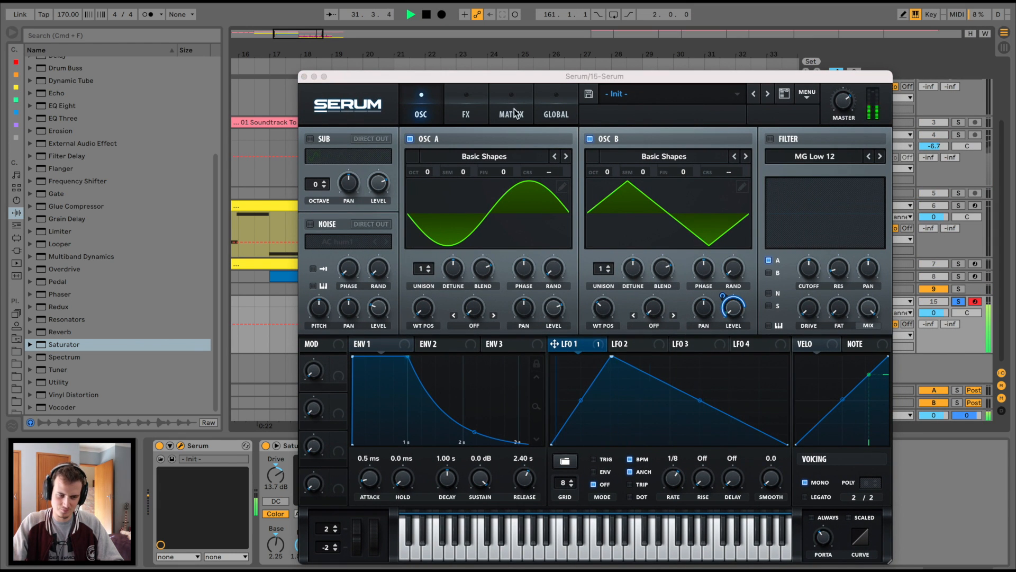
drag(613, 354, 614, 394)
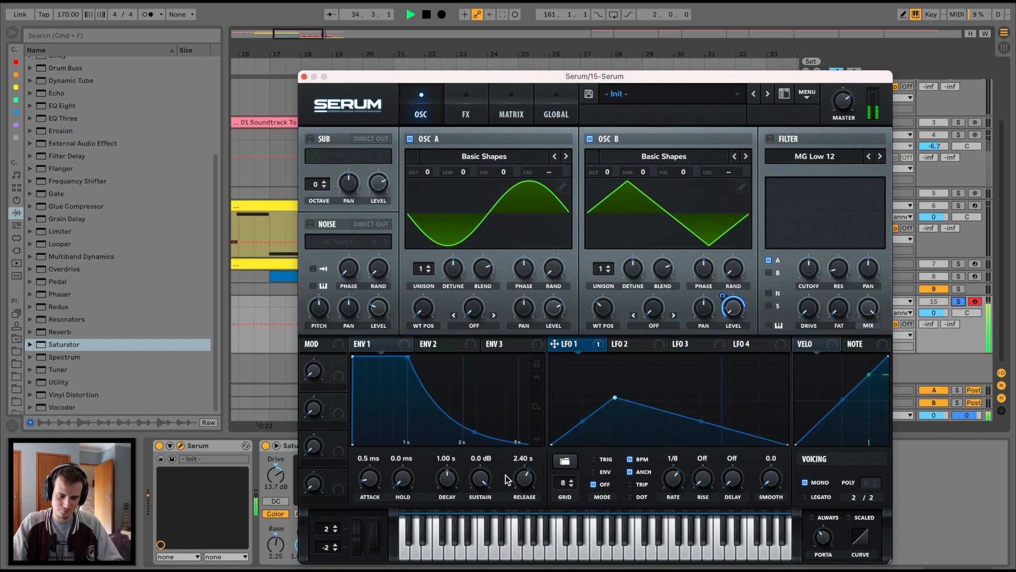
drag(523, 510, 520, 517)
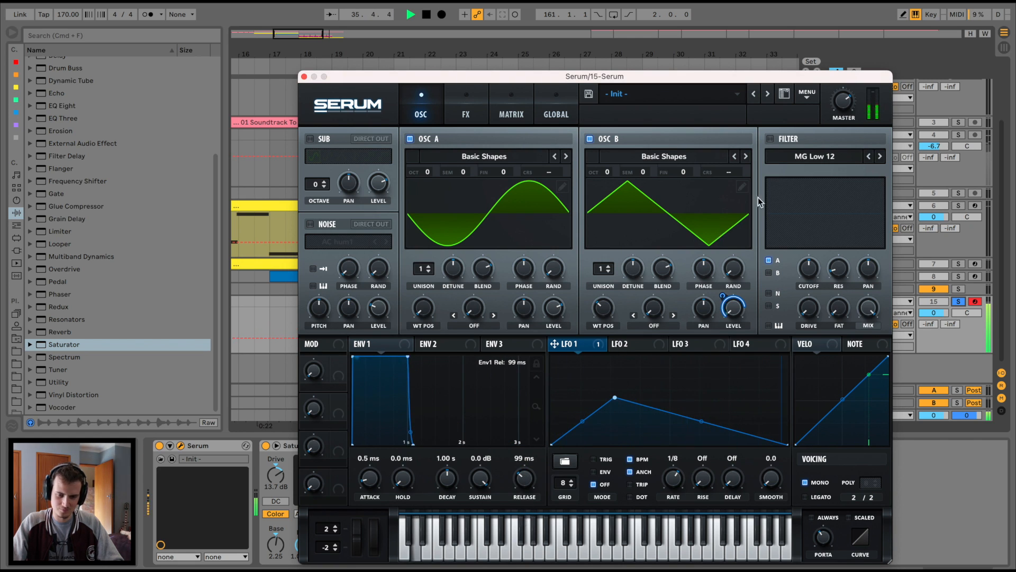
- Enable Serum's MG Low 12 filter with a low cutoff and modulate that cutoff with LFO 1
click(770, 138)
drag(819, 269, 809, 292)
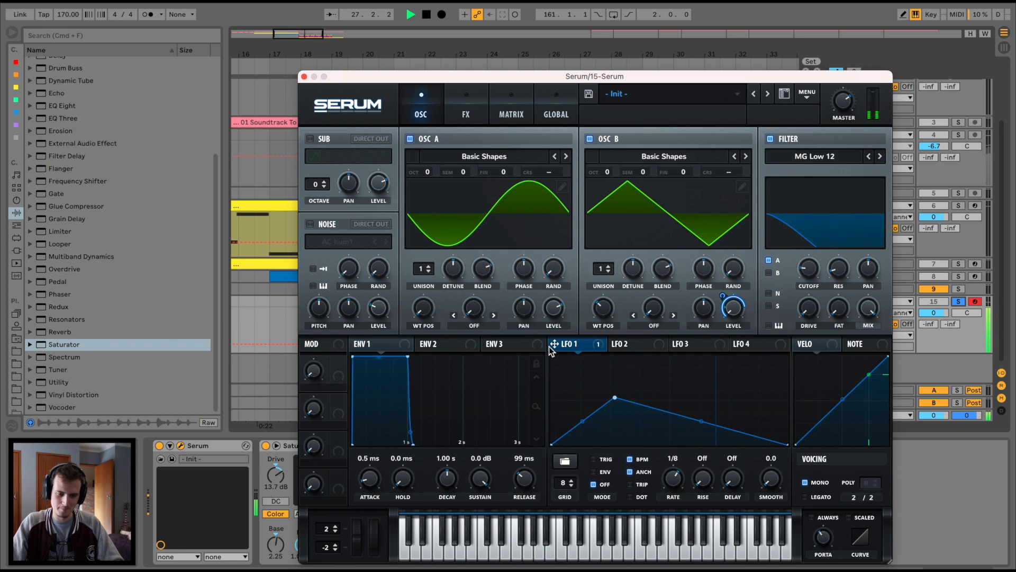
drag(555, 344, 757, 311)
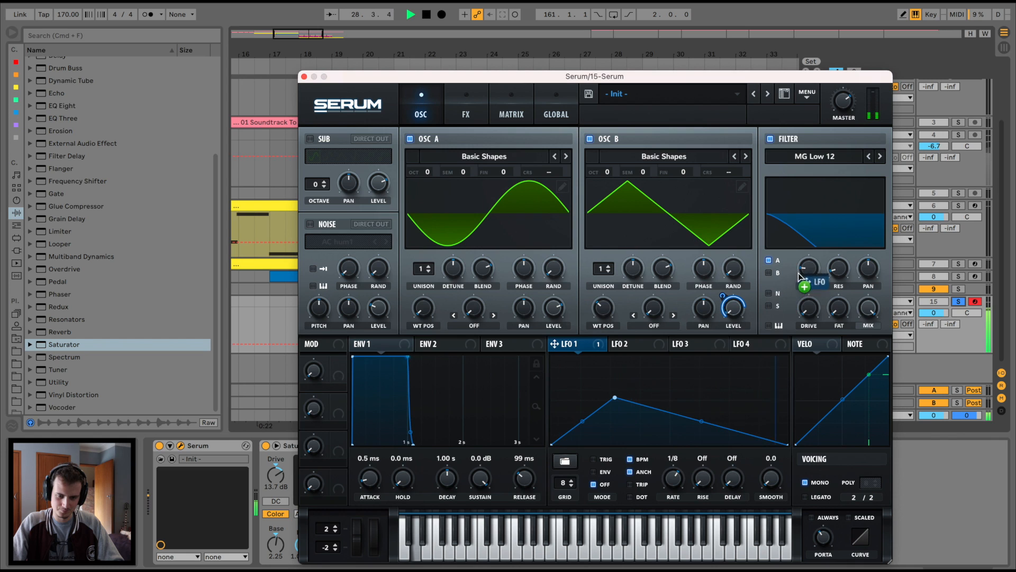
drag(798, 272, 786, 285)
click(959, 302)
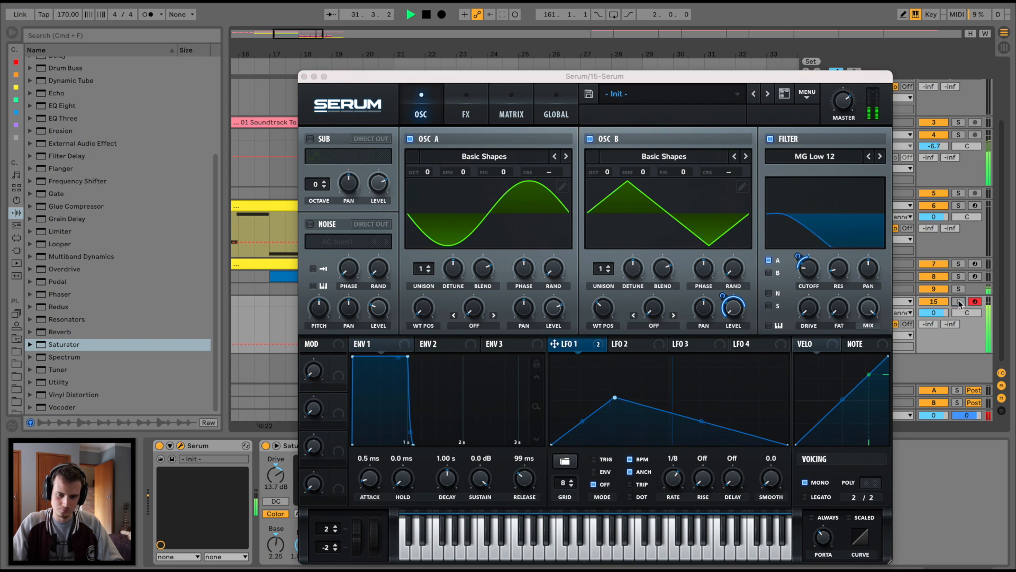
click(304, 77)
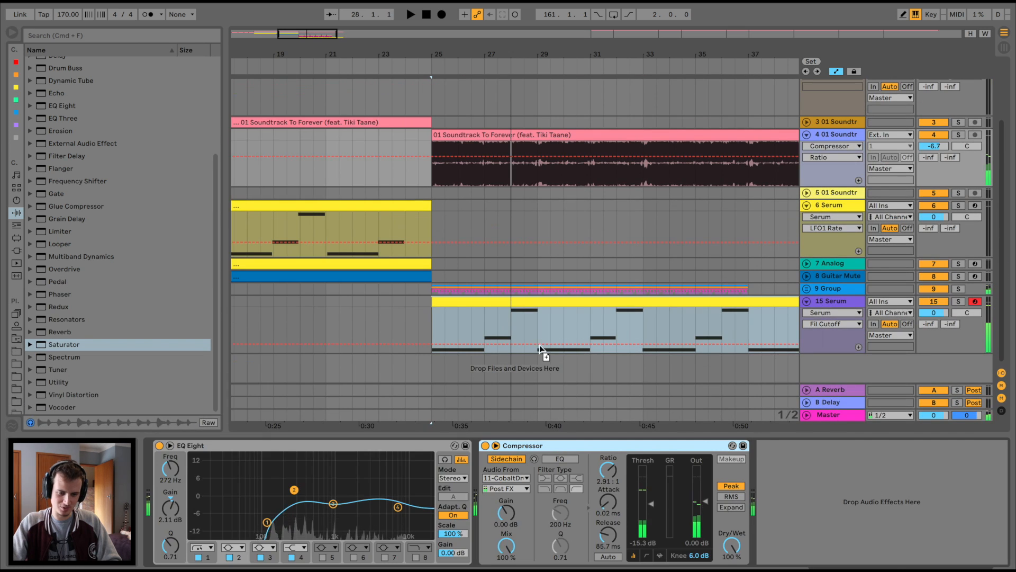
- During playback, lower the Serum track's compressor threshold to -19.6 dB and its track volume to -3.8 dB
click(530, 317)
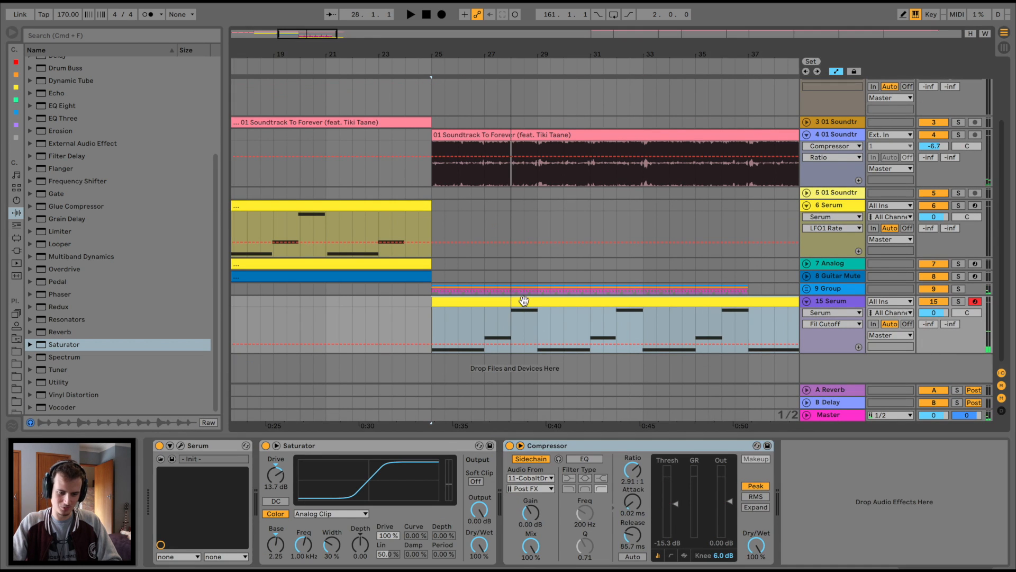
key(space)
mouse_move(668, 505)
mouse_down()
mouse_move(669, 528)
mouse_move(668, 514)
mouse_up()
drag(931, 313, 932, 318)
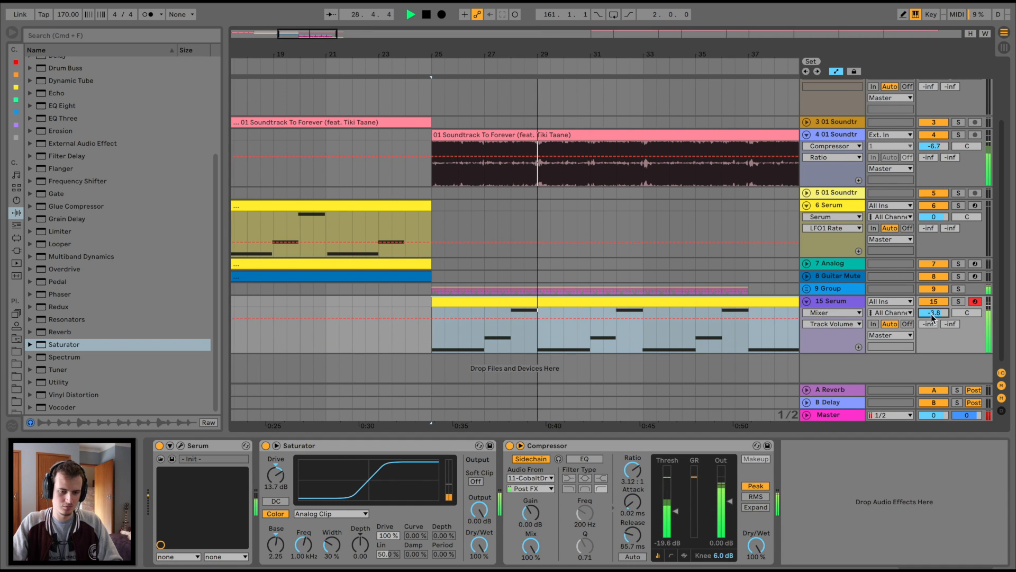
- In the expanded drum group, set track 14's volume to -5.3 dB and try its Reverb send at 0 dB
click(812, 288)
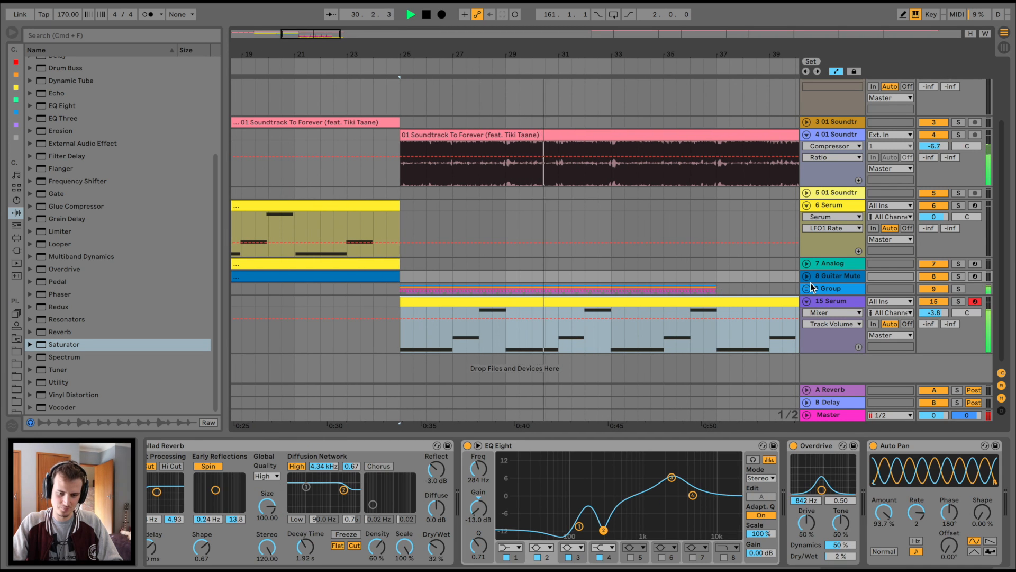
click(811, 287)
scroll(662, 286, down, 5)
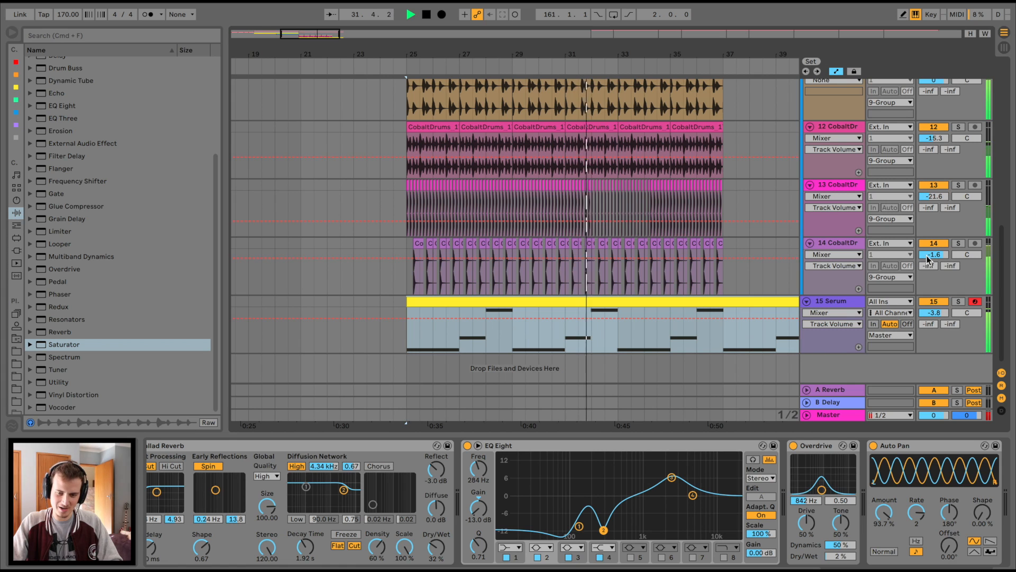
drag(929, 266, 929, 338)
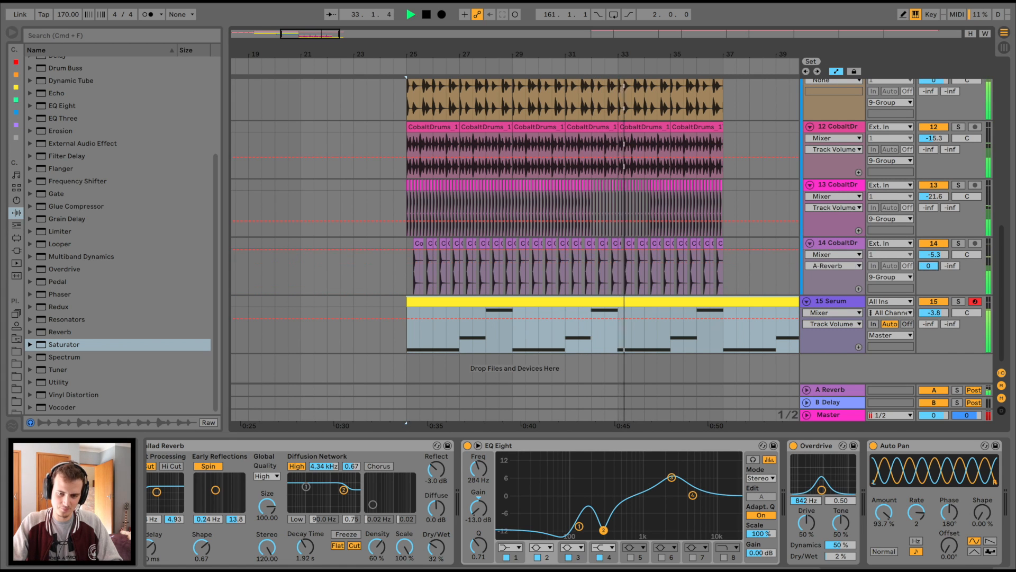
- Transpose all the clips on drum track 14 to 4 st
click(413, 253)
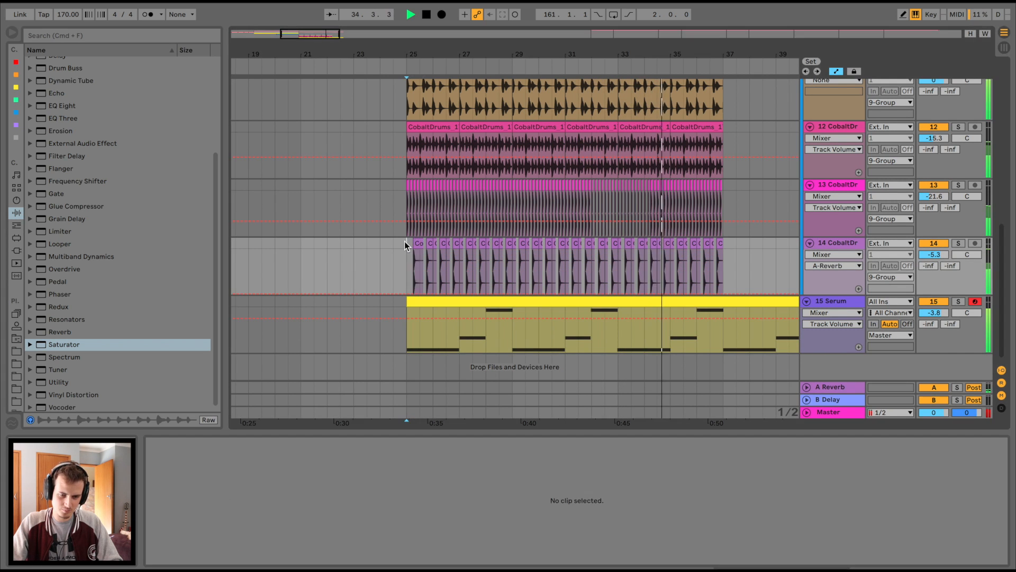
drag(405, 240, 736, 242)
drag(216, 516, 215, 500)
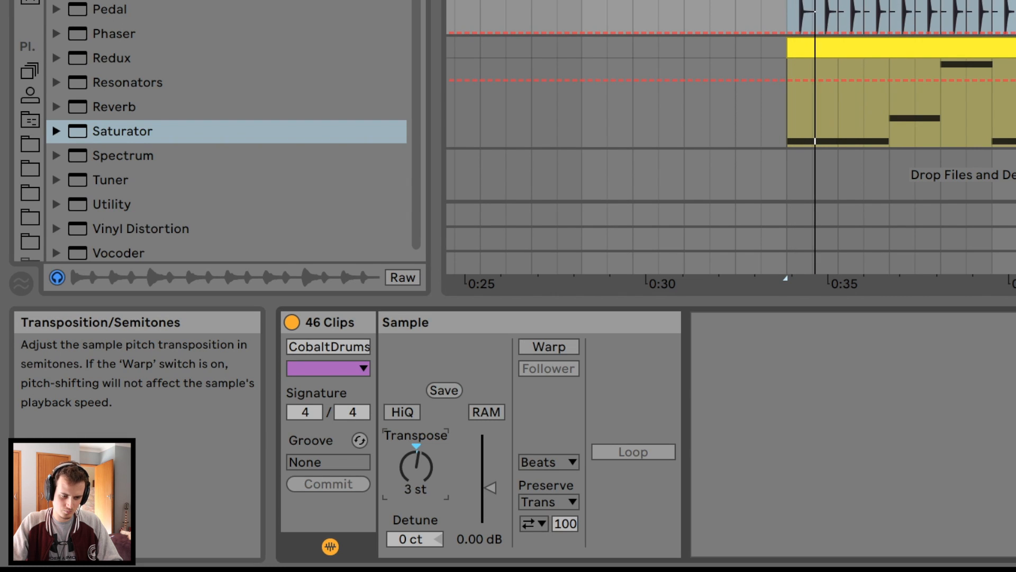
drag(416, 467, 417, 483)
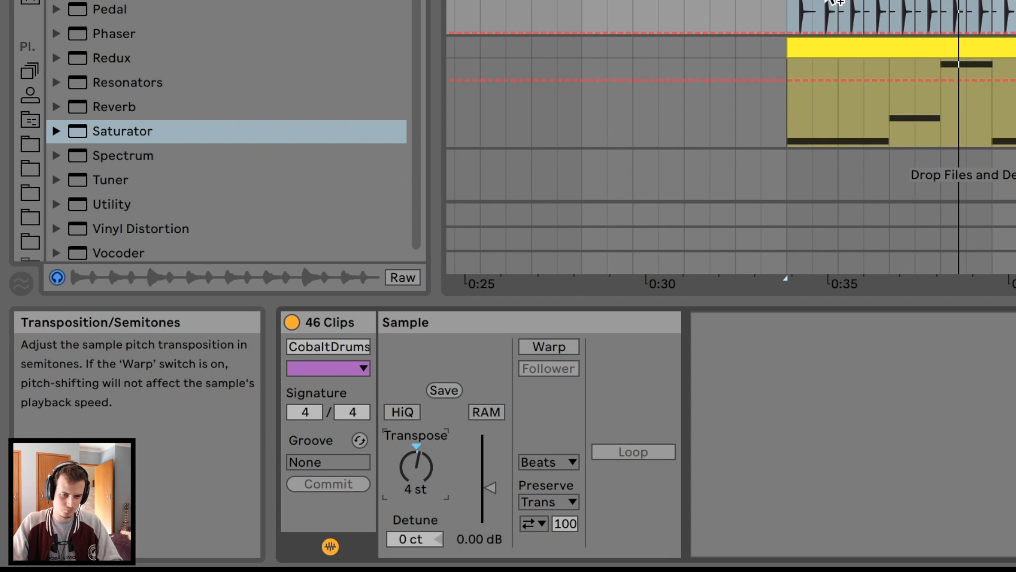
- Play the arrangement from bar 25 and review how the drum and Serum tracks sound together
scroll(834, 5, right, 3)
scroll(835, 5, up, 2)
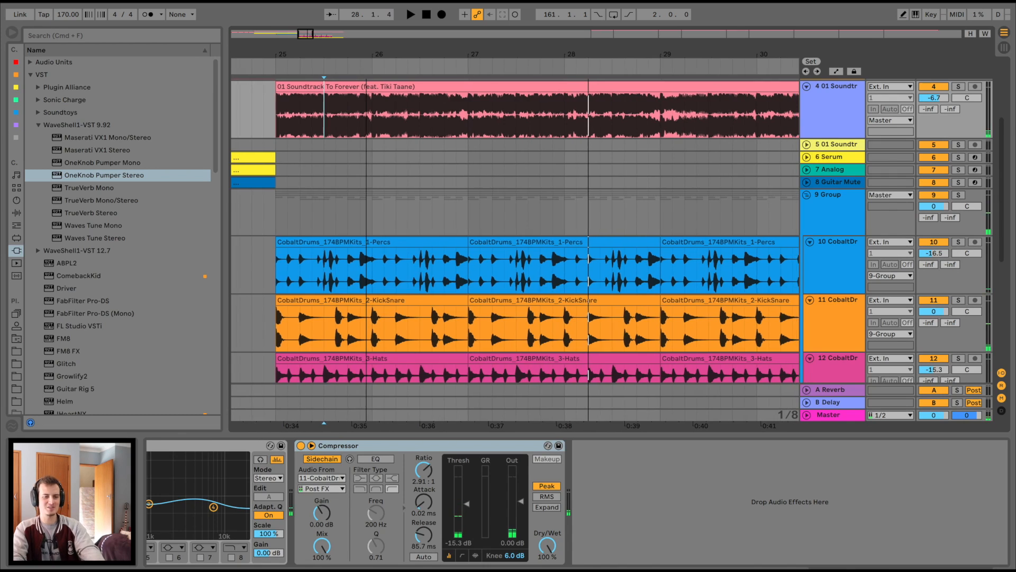
scroll(320, 103, left, 3)
key(space)
scroll(321, 104, down, 5)
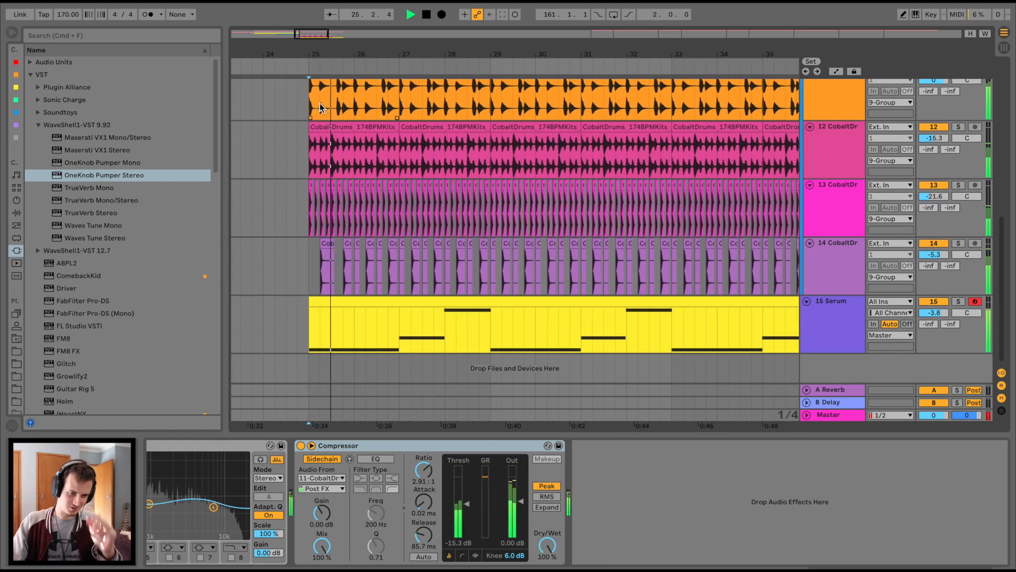
scroll(321, 104, up, 1)
drag(358, 47, 358, 34)
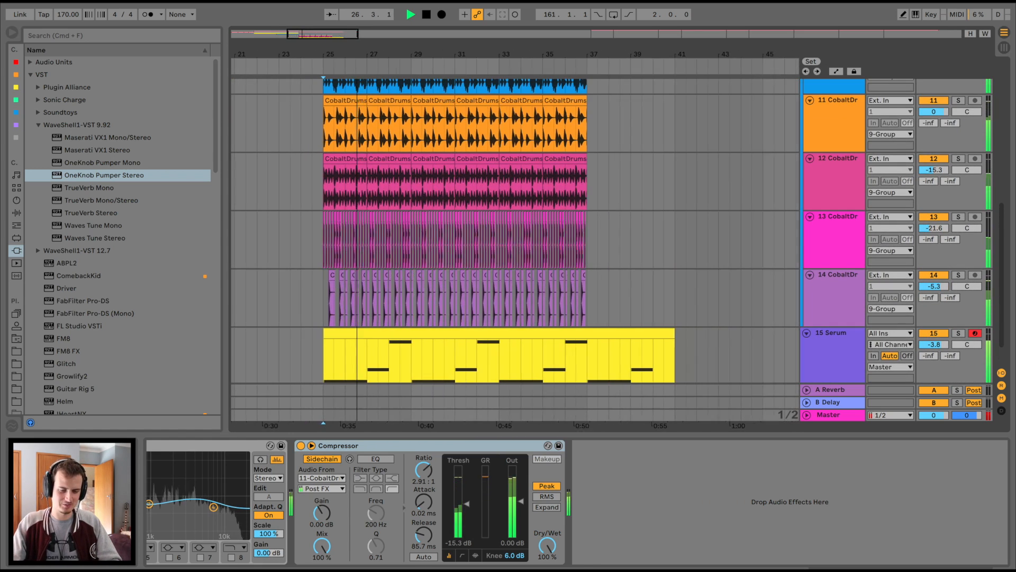
scroll(623, 275, up, 2)
scroll(805, 119, up, 2)
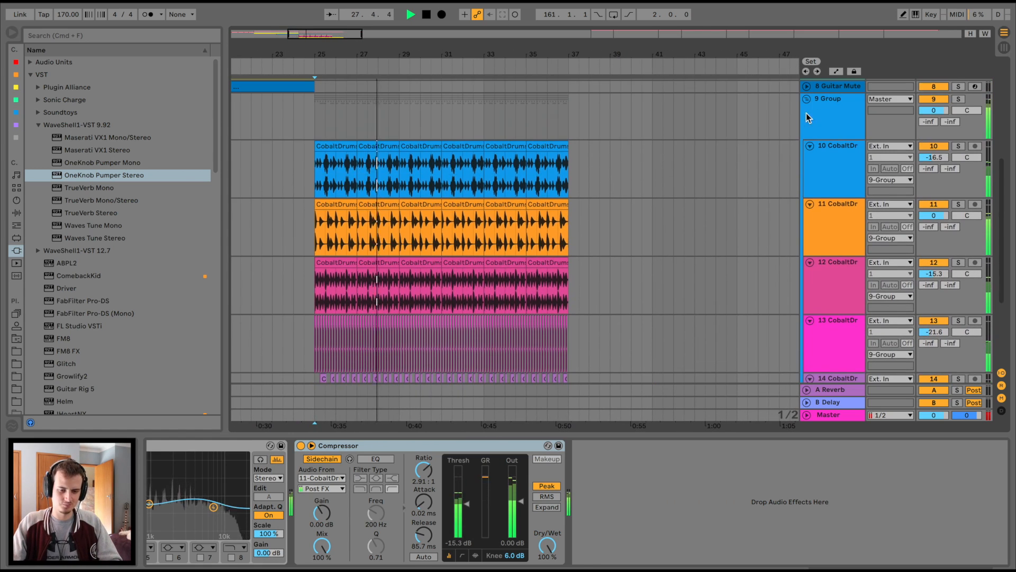
- Collapse the drum group and copy bars 177 to 185 of track 1's song clip onto track 4 at bar 41
click(807, 101)
scroll(529, 146, up, 3)
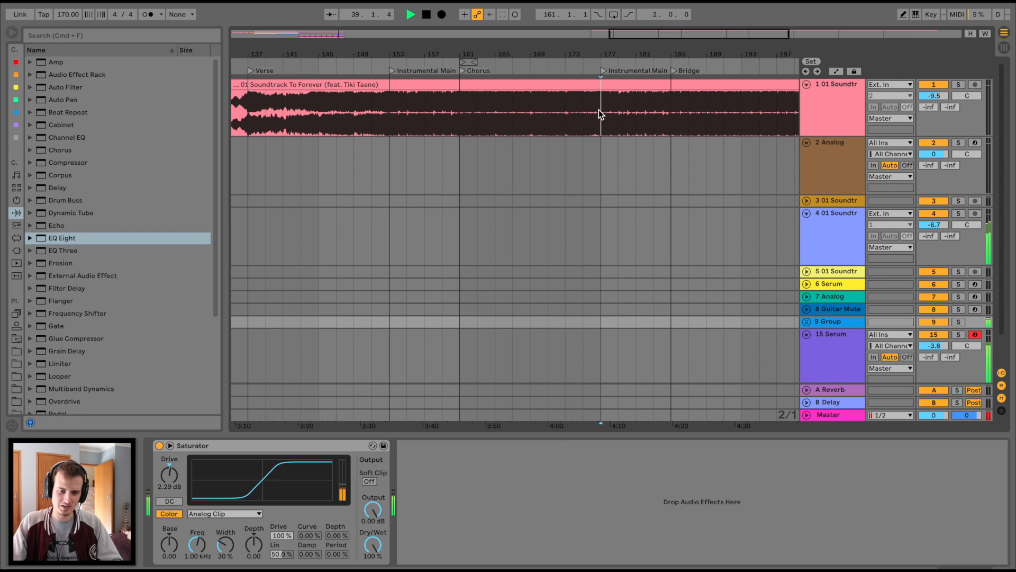
drag(598, 109, 669, 91)
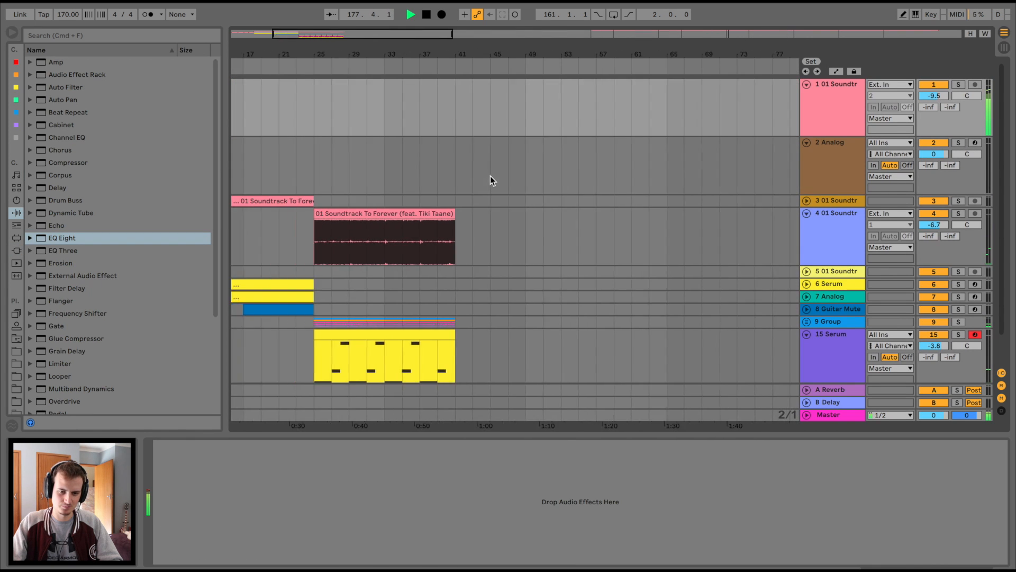
click(582, 227)
key(super+v)
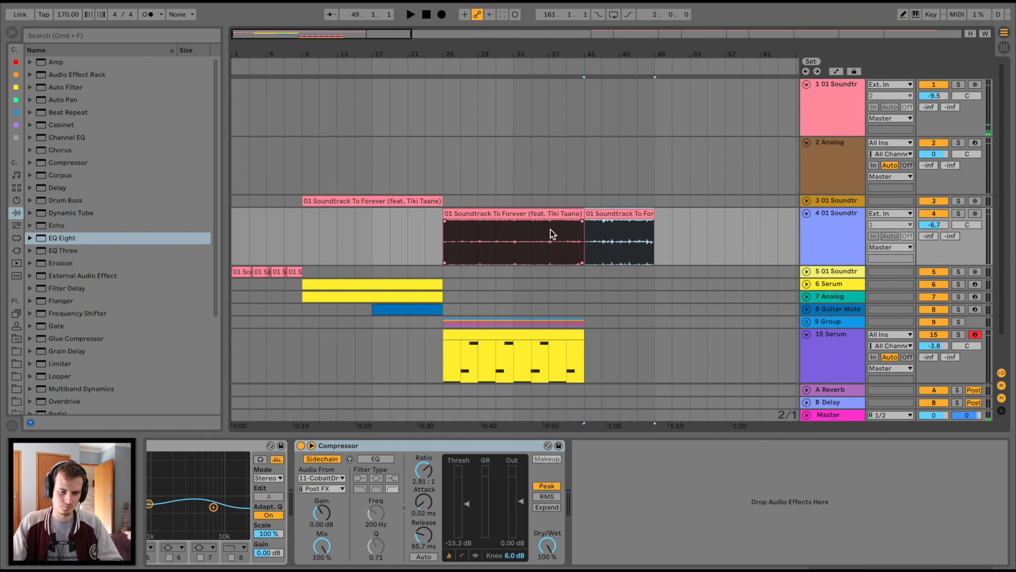
- Duplicate the drum group and Serum clips of bars 25 to 41 so they run on to bar 57
click(547, 230)
key(space)
scroll(545, 230, down, 2)
drag(572, 315, 516, 289)
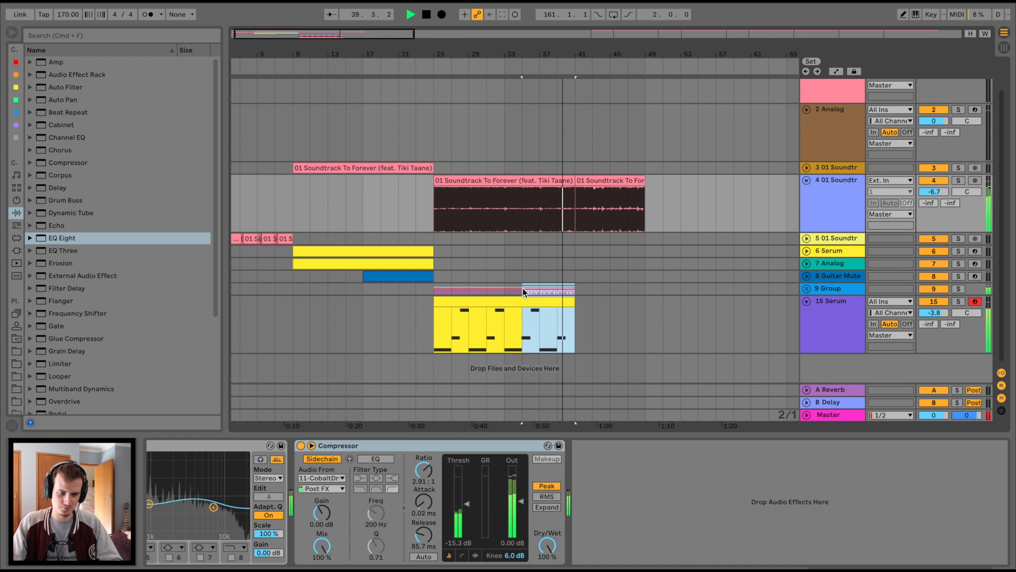
drag(517, 289, 436, 290)
key(super+d)
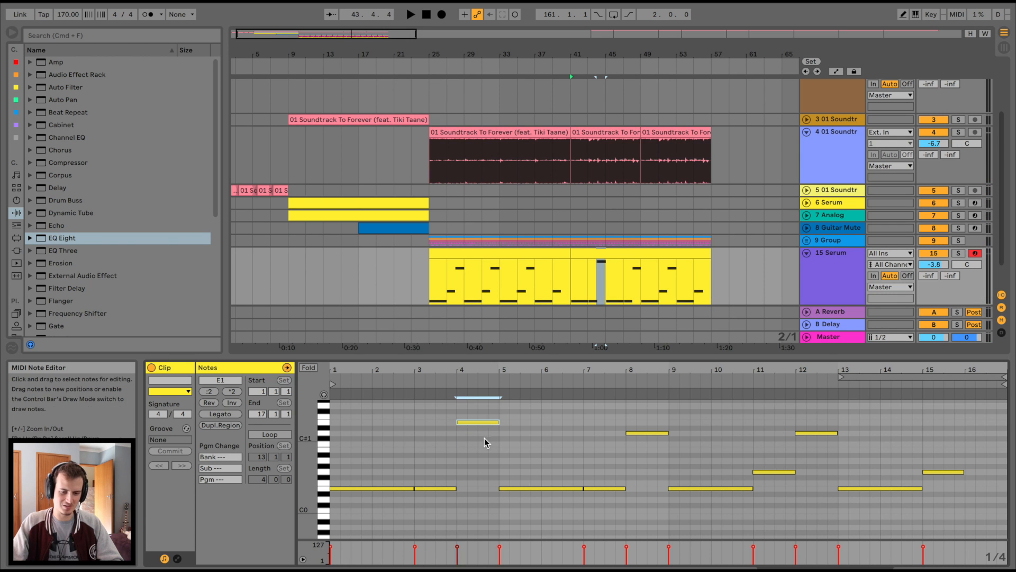
- Add a G0 note in the second half of bar 4 of the second Serum MIDI clip and audition it
double_click(480, 450)
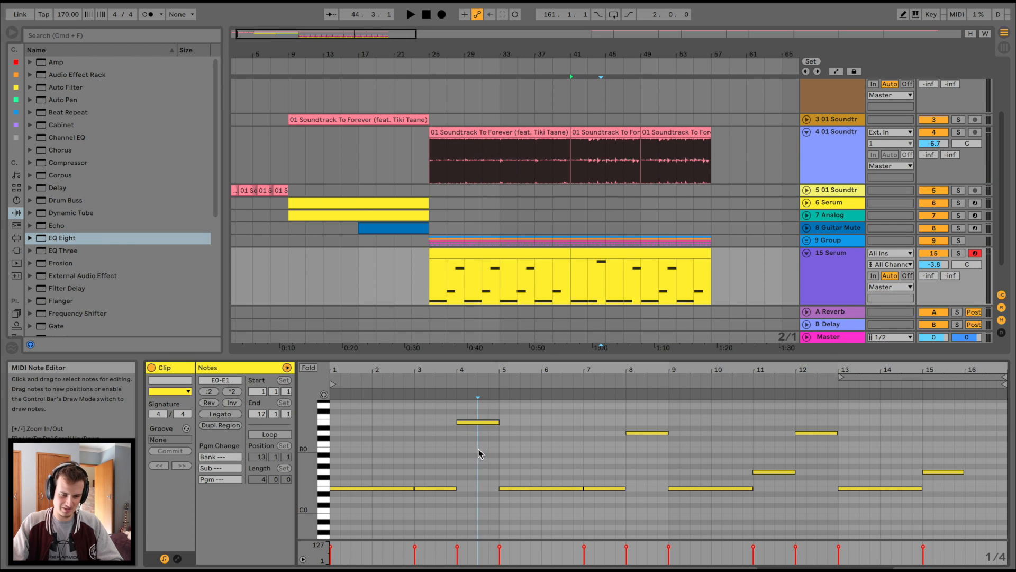
click(445, 382)
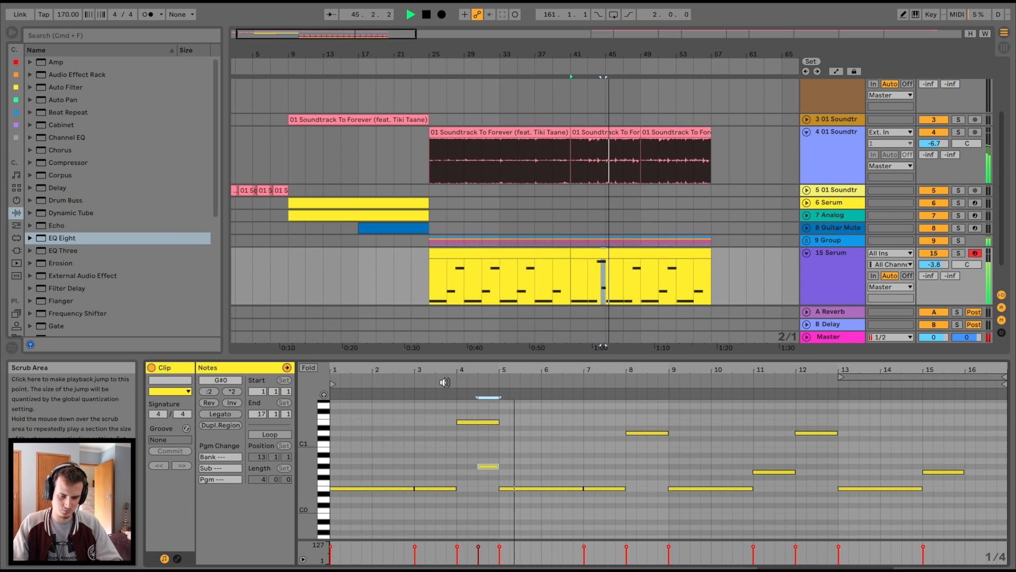
key(space)
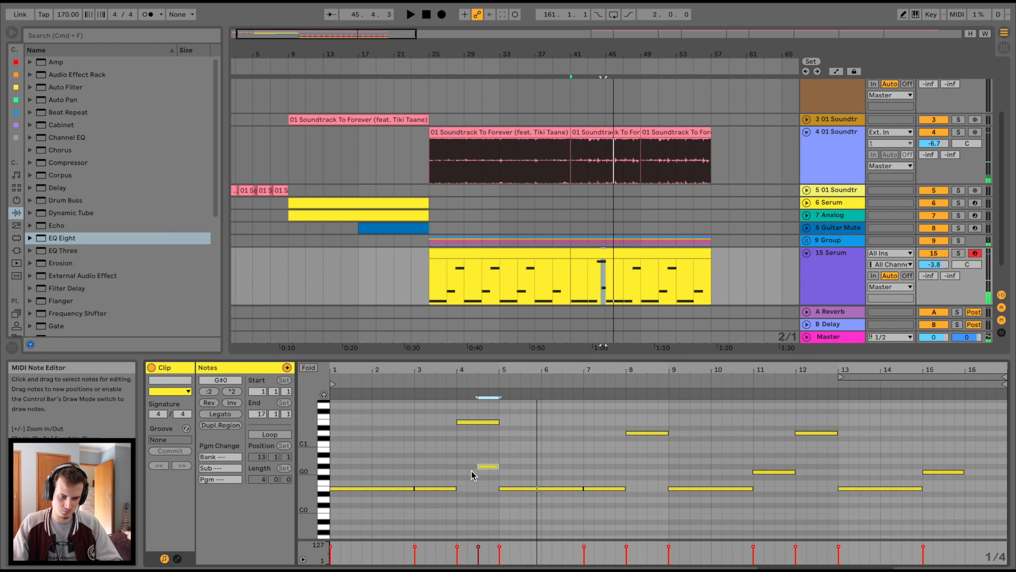
drag(481, 468, 481, 473)
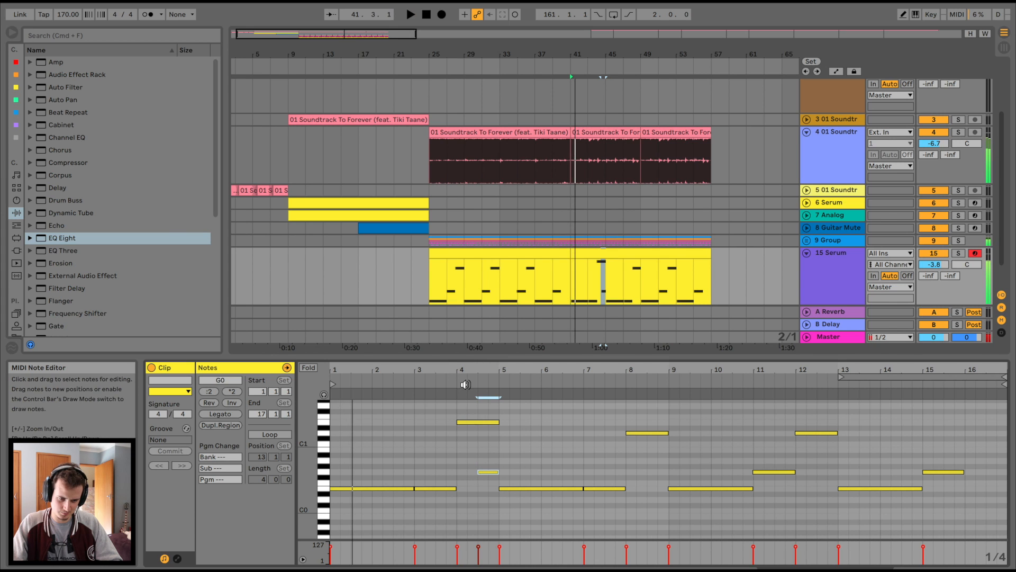
click(455, 381)
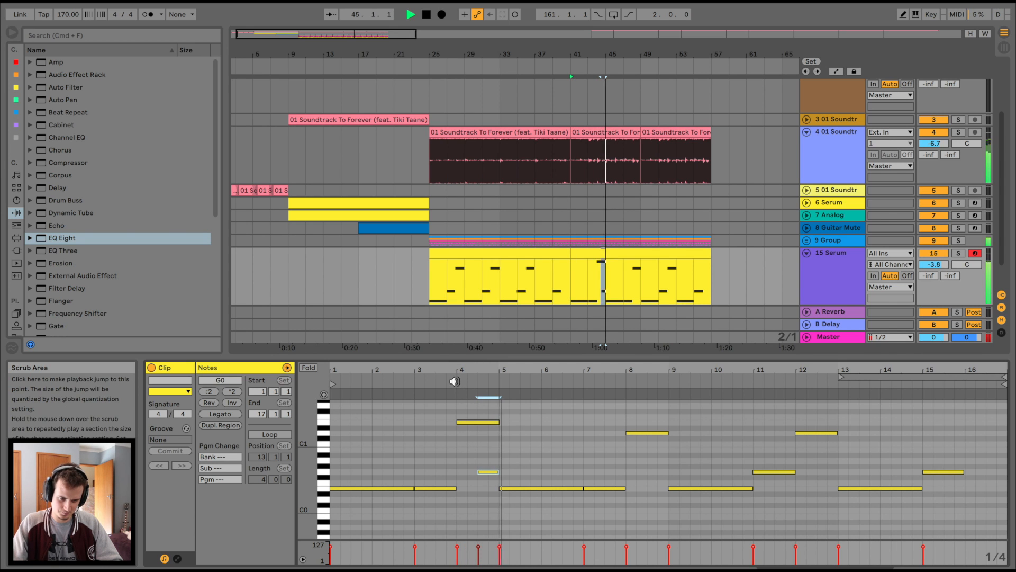
- Repeat the edited Serum phrase of bars 41 to 45 through to bar 57
drag(606, 270, 577, 258)
key(super+d)
key(super+d)
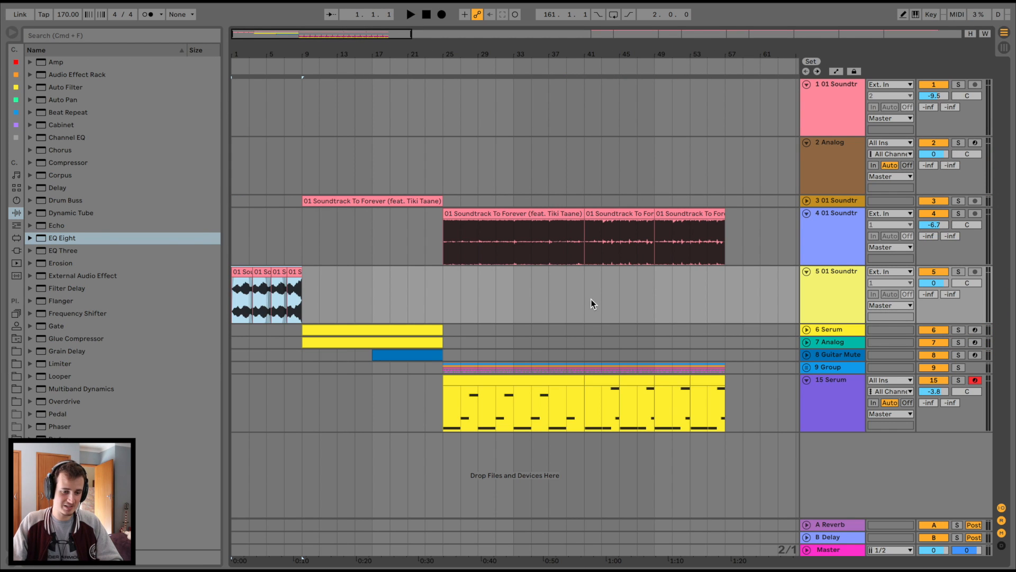
- Paste track 5's four intro clips at bar 41 on the same track and play them back
click(592, 301)
key(super+v)
key(space)
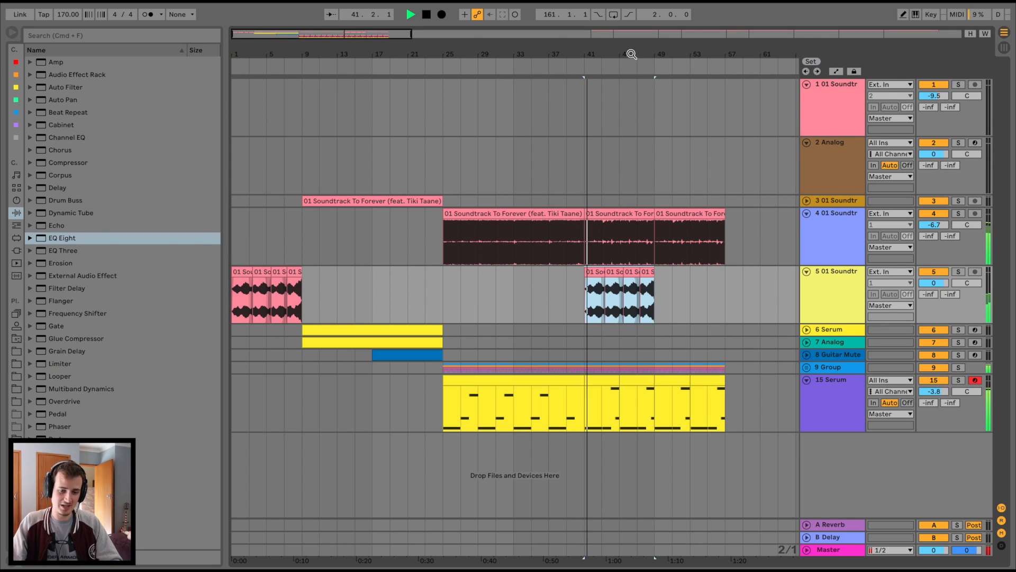
- Fade out track 4's clip between bars 41 and 49 with a steep early curve, starting the fade slightly after bar 41
drag(631, 53, 626, 117)
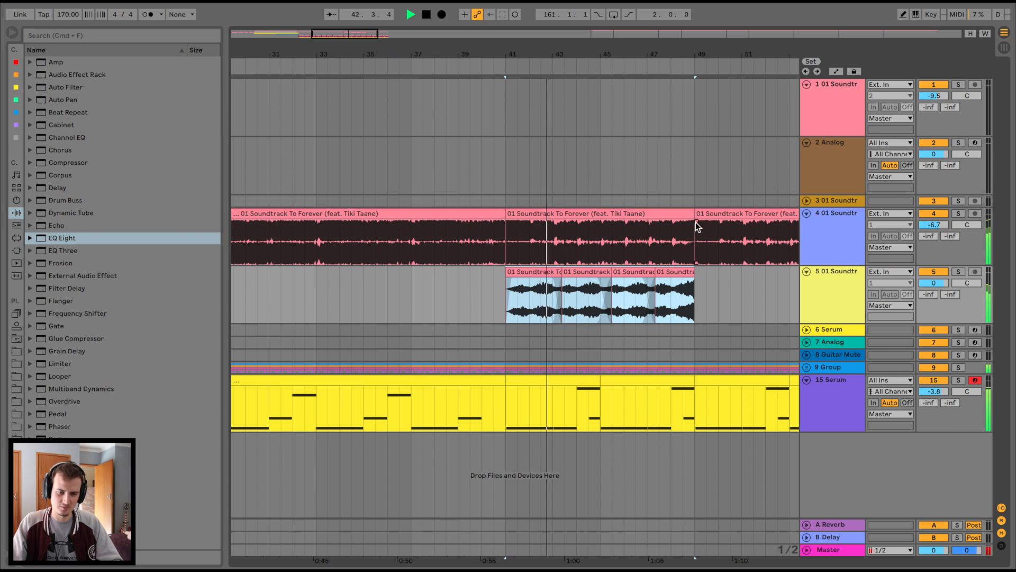
drag(691, 221, 503, 223)
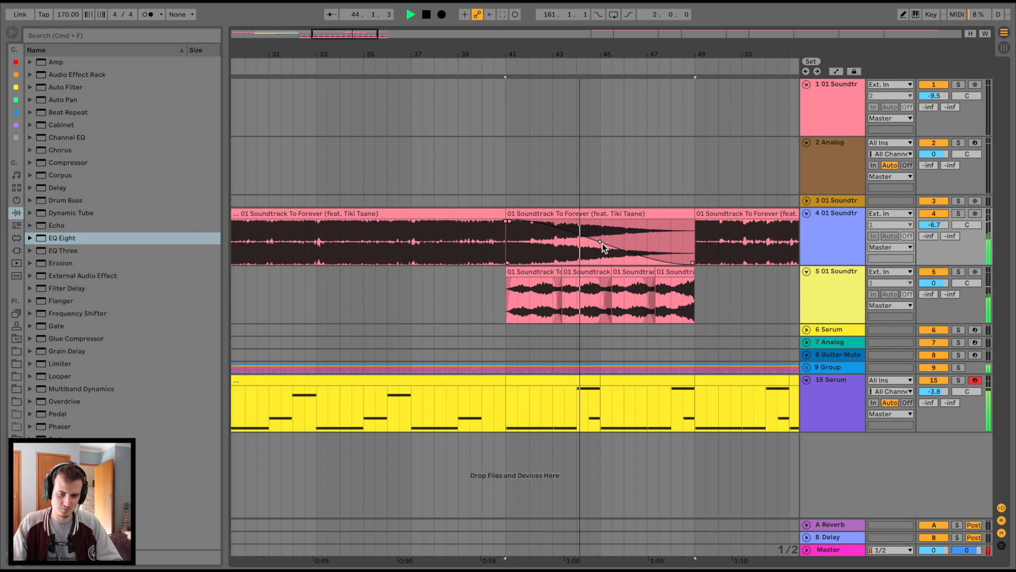
drag(602, 242, 511, 261)
key(space)
key(space)
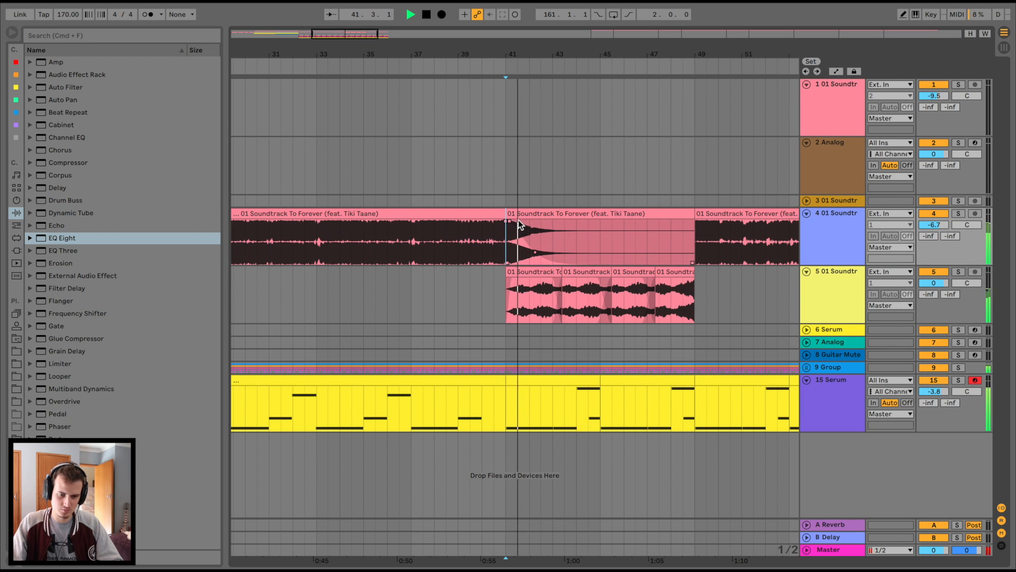
drag(512, 223, 531, 225)
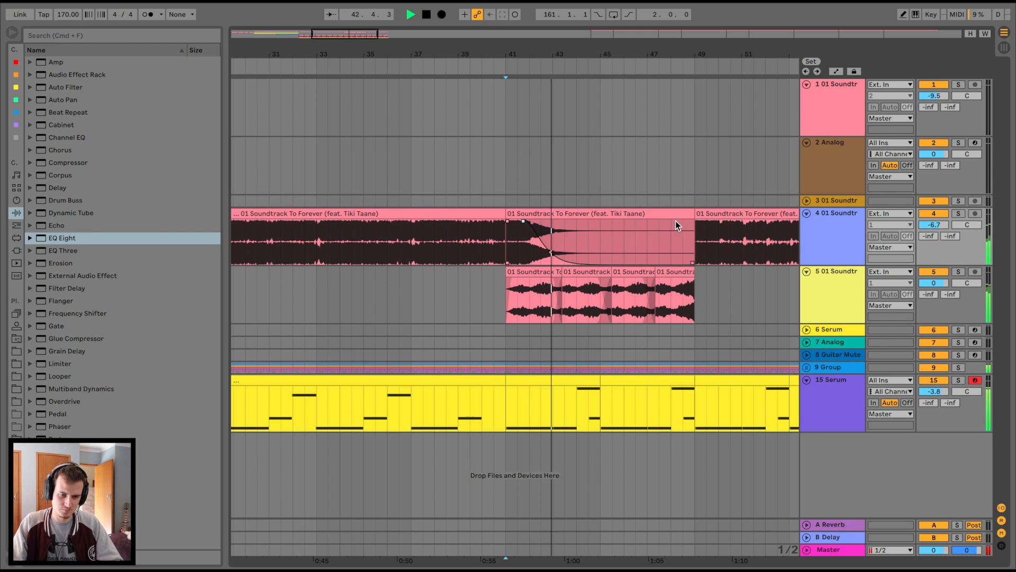
- Trim track 4's fading clip to end just before bar 45 and start its fade slightly after bar 41, auditioning from bar 40
drag(692, 222, 588, 222)
click(485, 238)
key(space)
key(space)
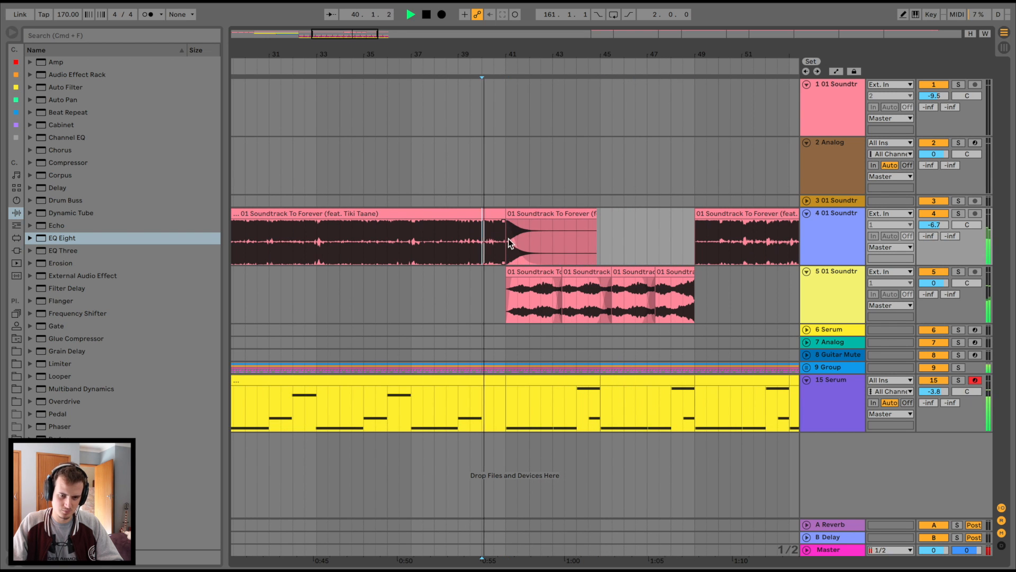
drag(512, 223, 522, 225)
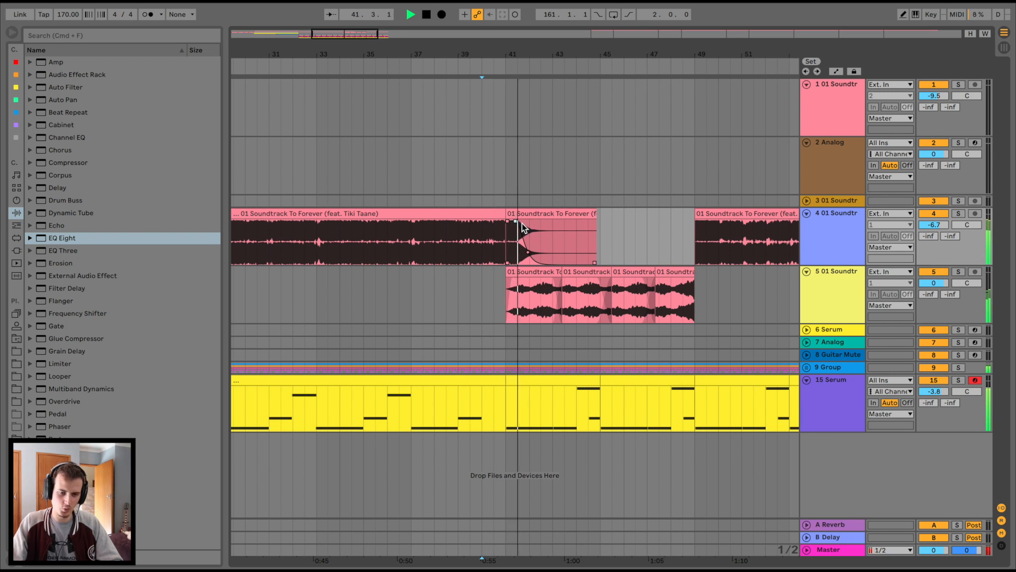
drag(563, 51, 563, 45)
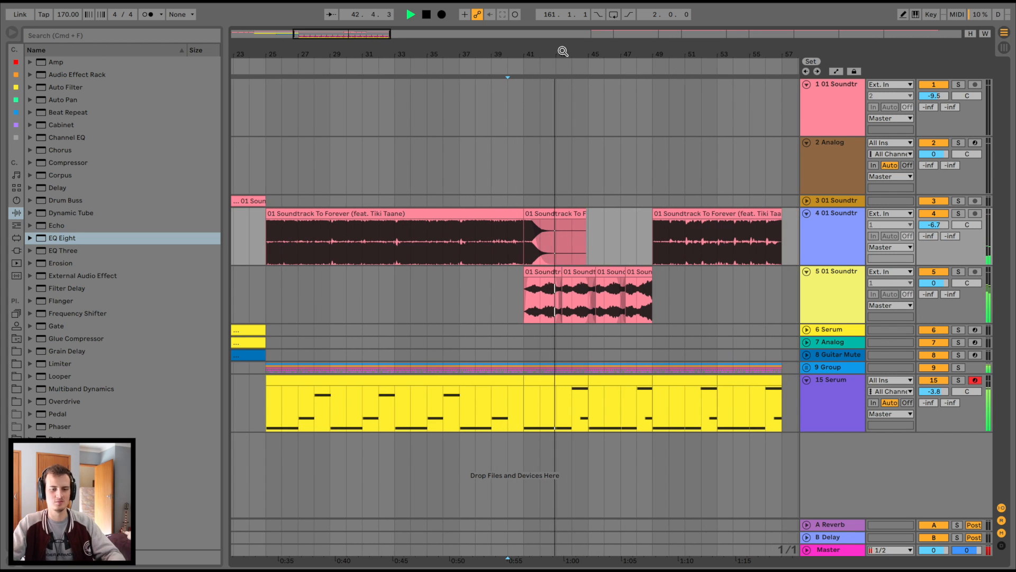
scroll(548, 251, right, 5)
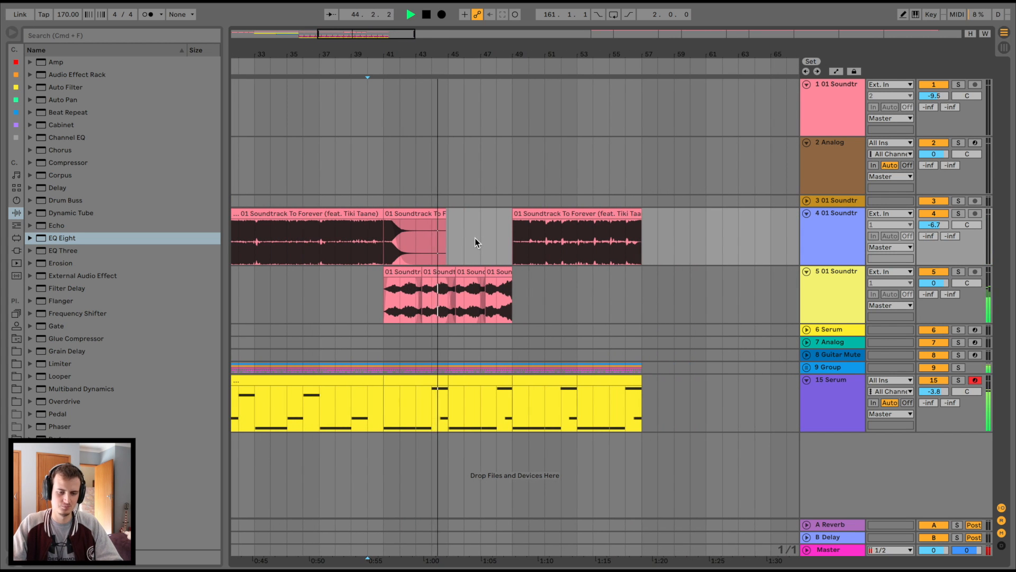
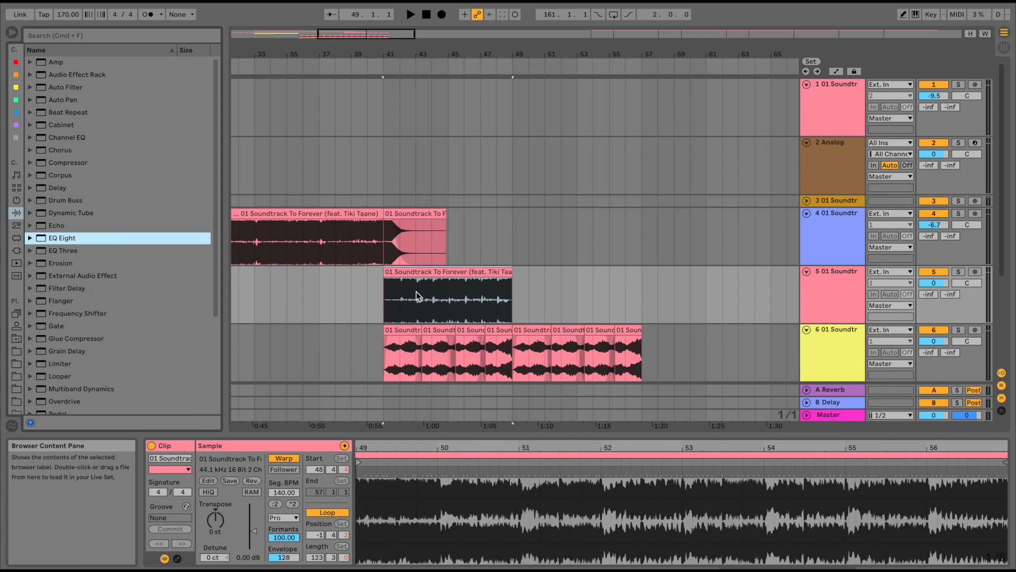
- Add an EQ Eight to track 5 and set its band 1 to a low cut at about 711 Hz while playing
click(416, 291)
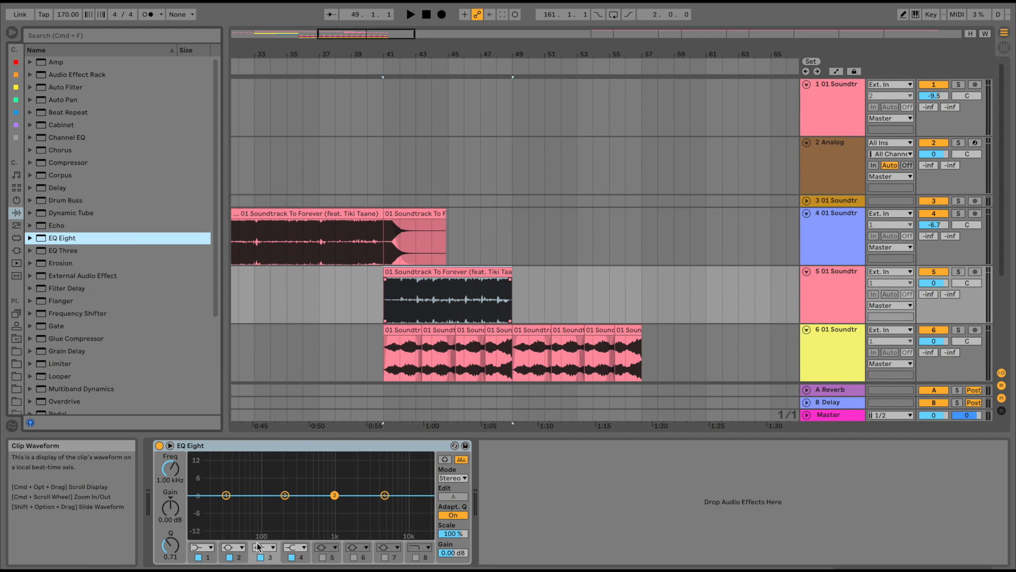
click(202, 547)
click(202, 533)
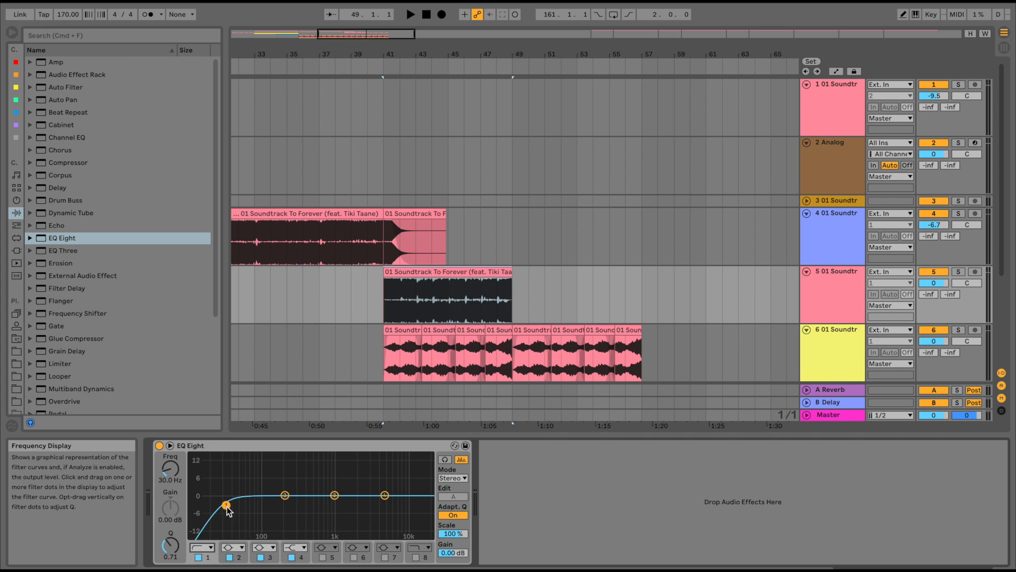
key(space)
drag(360, 495, 324, 505)
key(space)
key(space)
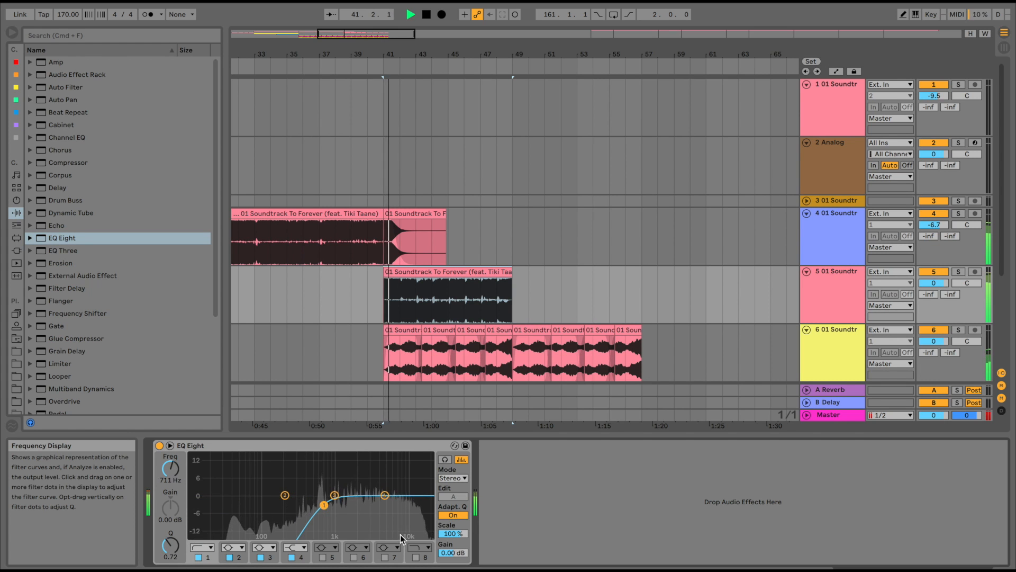
- Enable EQ Eight's band 8 high cut at about 1 kHz and lower band 1's low cut to about 574 Hz
key(space)
key(space)
click(414, 558)
click(415, 558)
drag(429, 495, 313, 505)
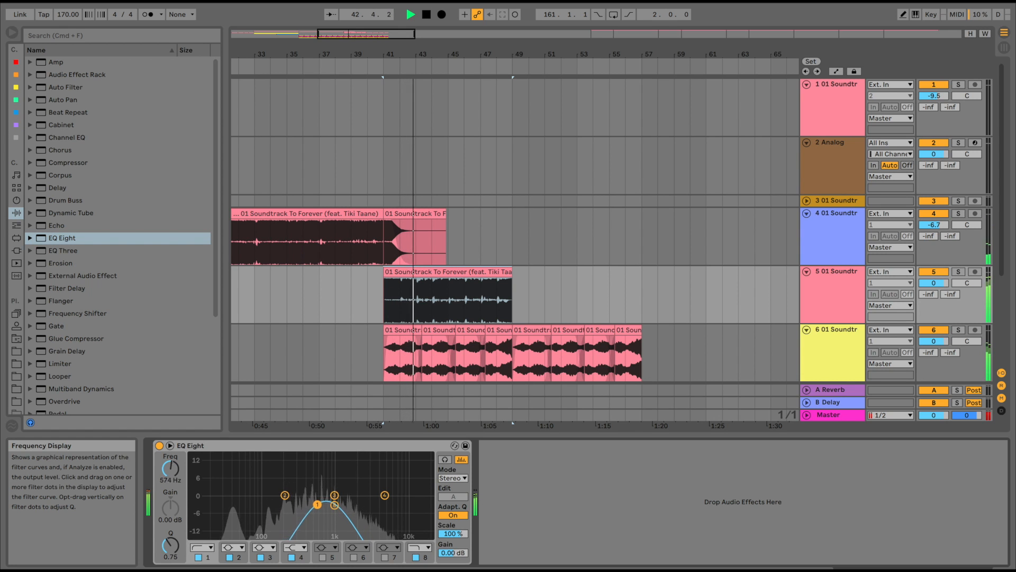
- Copy the sidechain Compressor from track 6 onto track 5 and play from bar 39
click(827, 353)
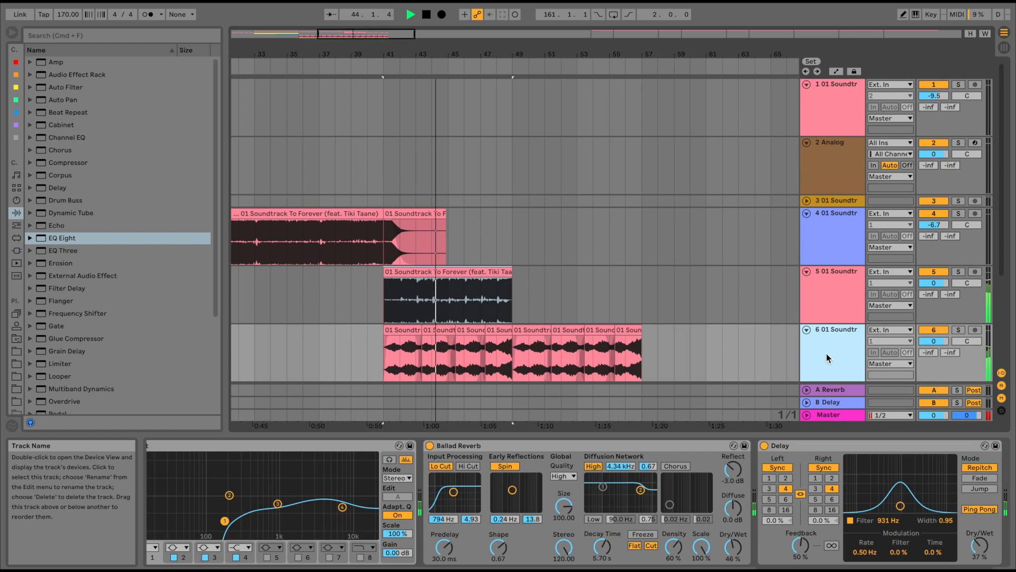
scroll(621, 469, right, 7)
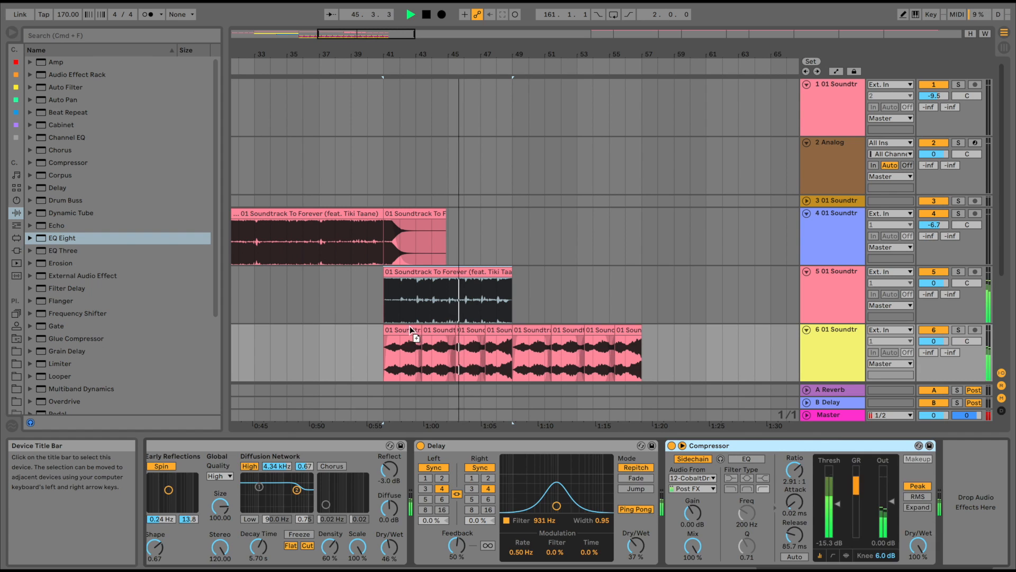
click(370, 289)
click(351, 288)
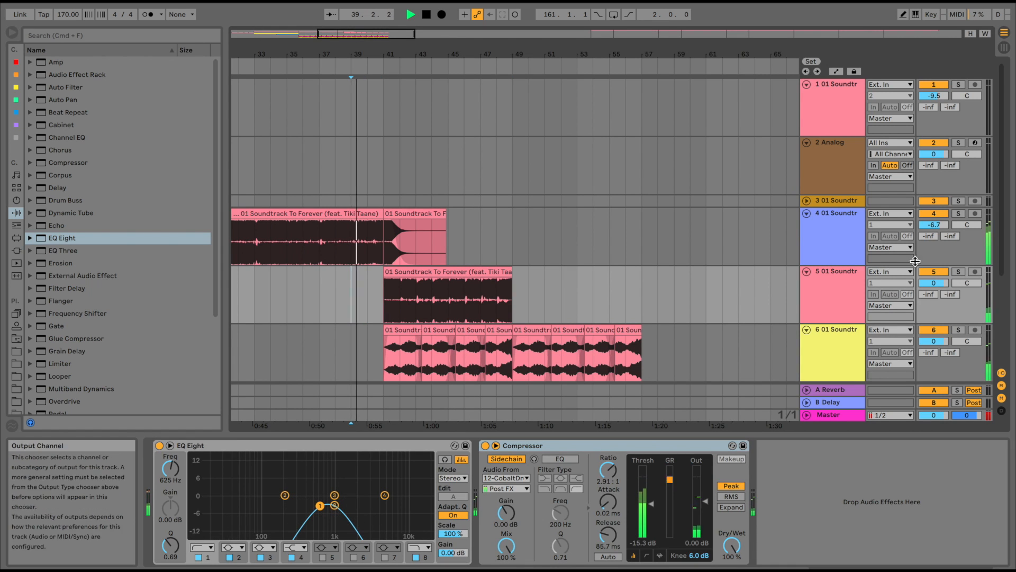
- Lower track 5's volume to -7.1 dB and switch its EQ Eight band 1 to the steeper 48 dB low cut
drag(940, 281, 939, 295)
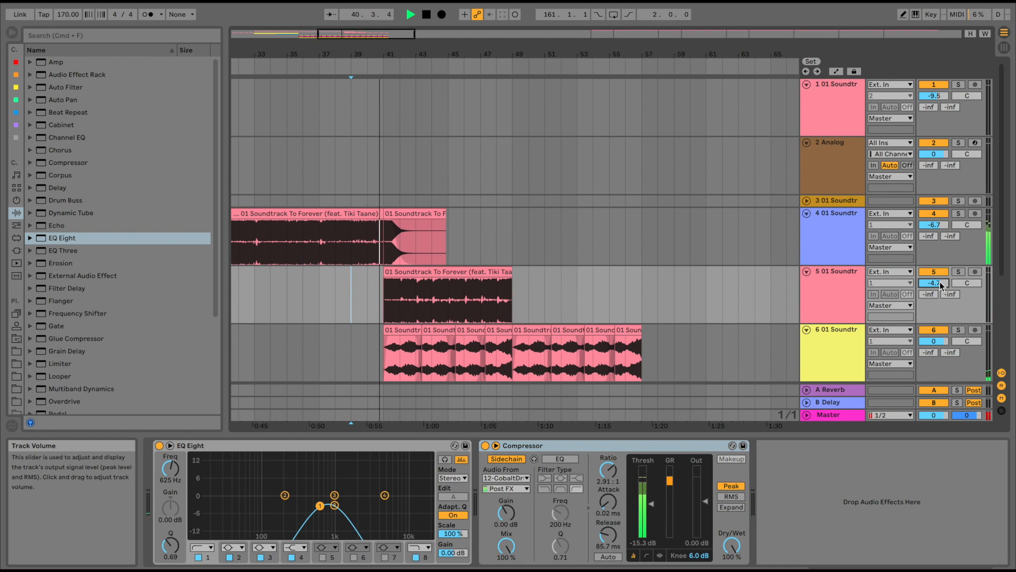
drag(939, 282, 939, 288)
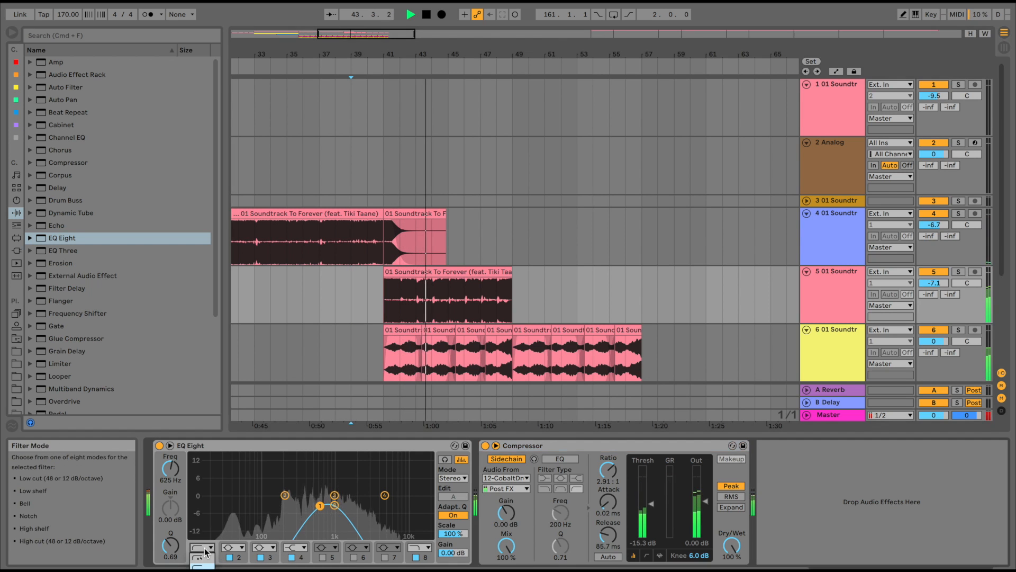
click(202, 548)
click(203, 556)
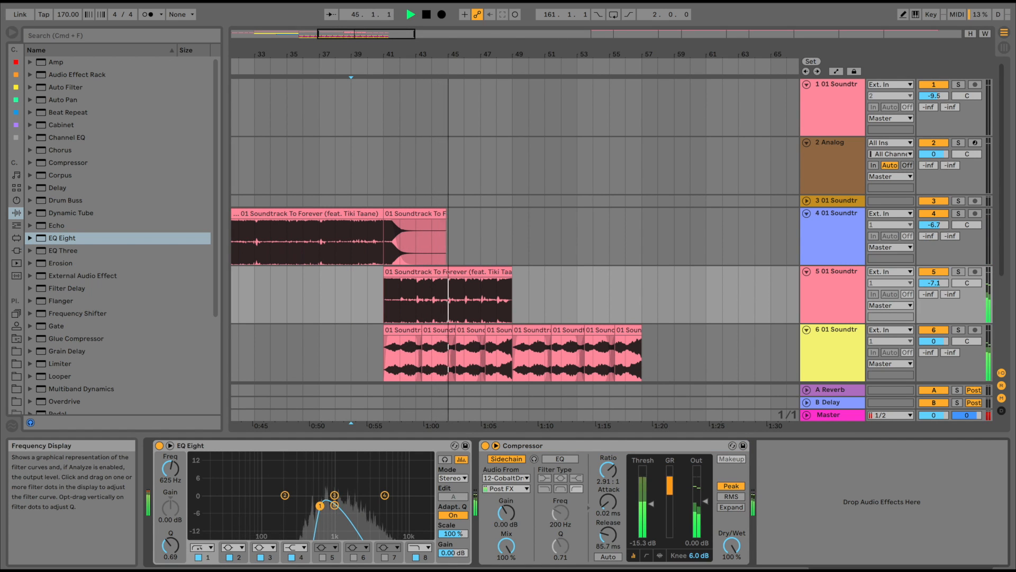
- Duplicate track 5's clip from bars 41 to 49 into bars 49 to 57
click(492, 270)
key(super+d)
key(space)
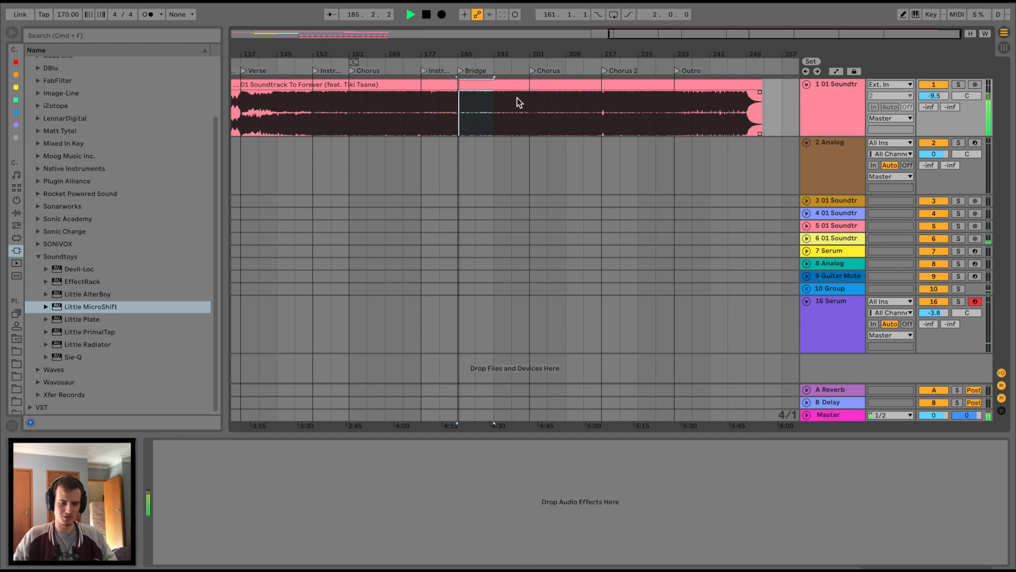
- Paste the 16-bar Bridge section of track 1's song onto track 4 at bar 57
scroll(378, 203, left, 10)
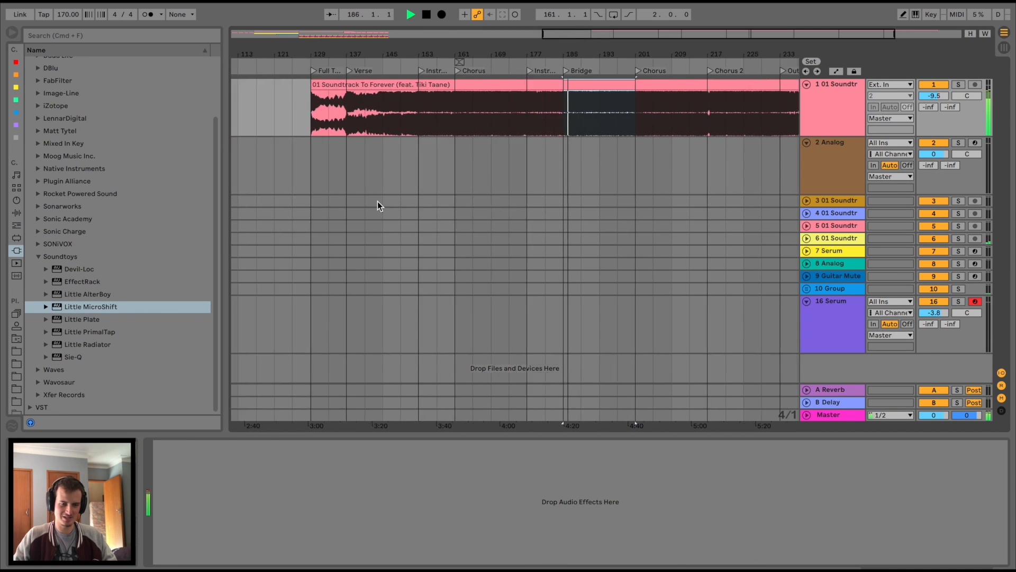
click(427, 213)
key(super+v)
click(292, 213)
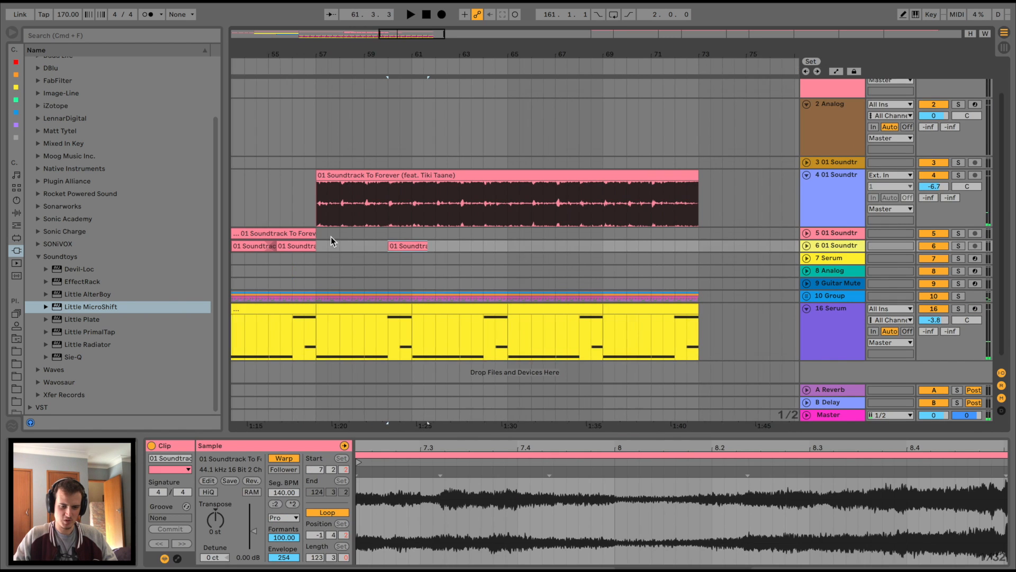
- Replace the track 6 clip at bar 60 with a copy of the track's bar 56 audio and play it
scroll(332, 237, left, 1)
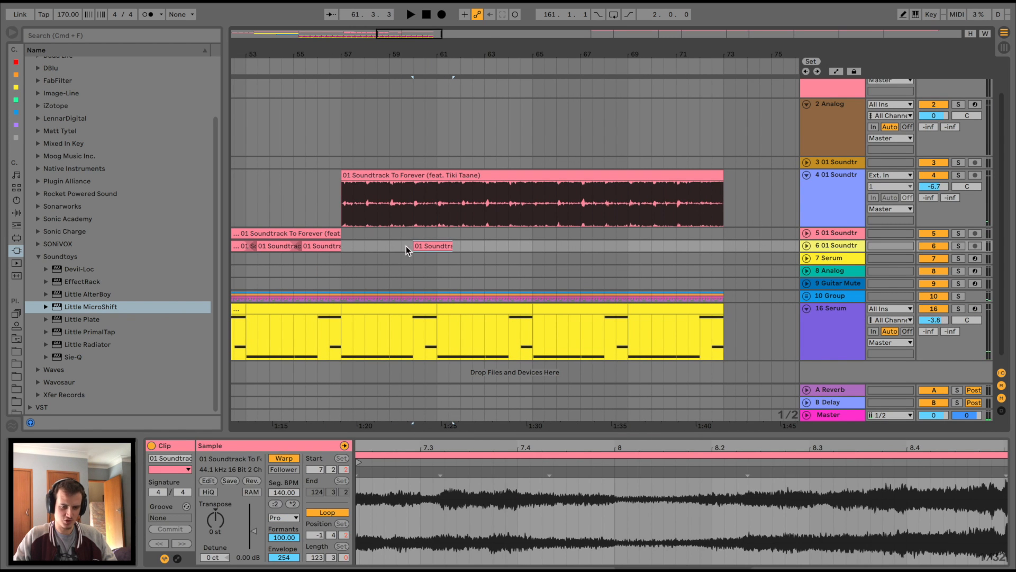
key(Delete)
click(321, 248)
drag(341, 257, 320, 245)
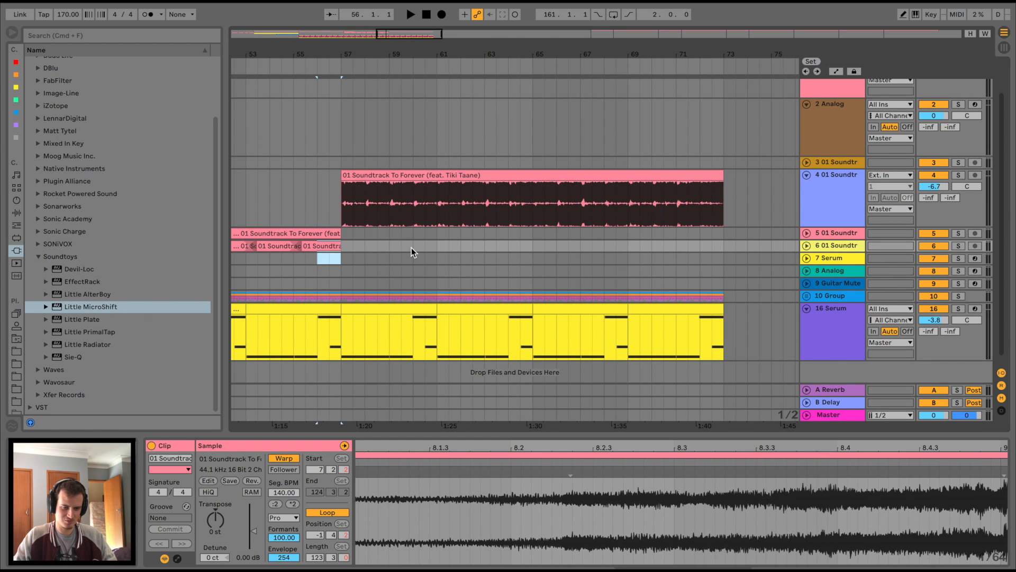
key(space)
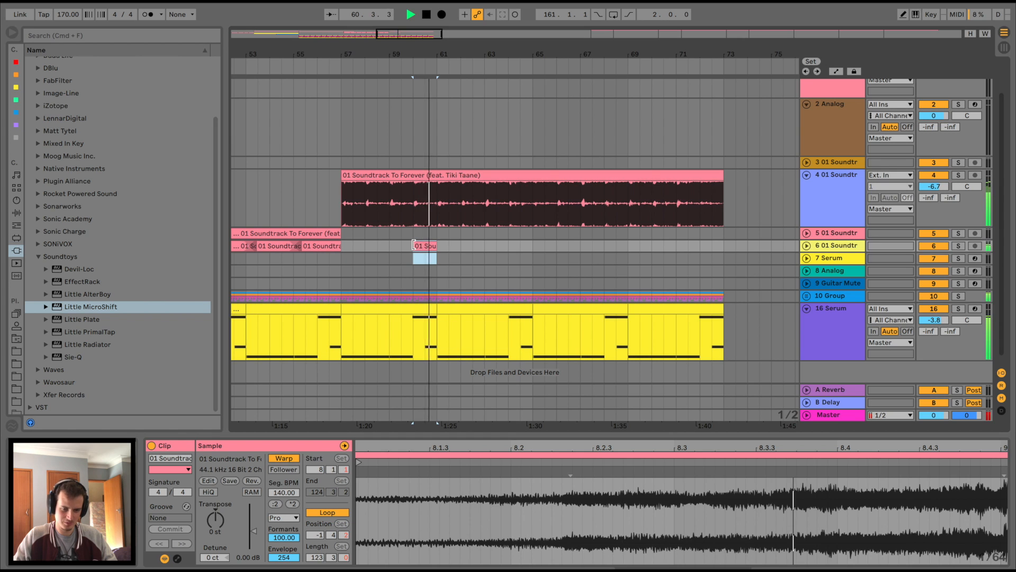
- Paste track 6's bars 49 to 51 at bar 61, delete the clip at bar 60 and play the section
scroll(413, 245, left, 5)
click(333, 268)
key(space)
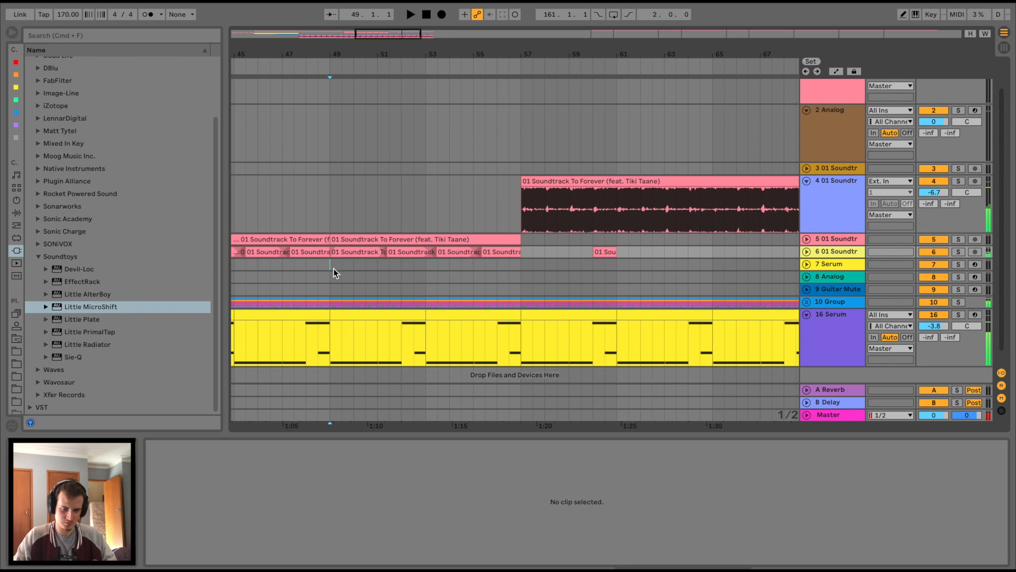
drag(366, 253, 378, 253)
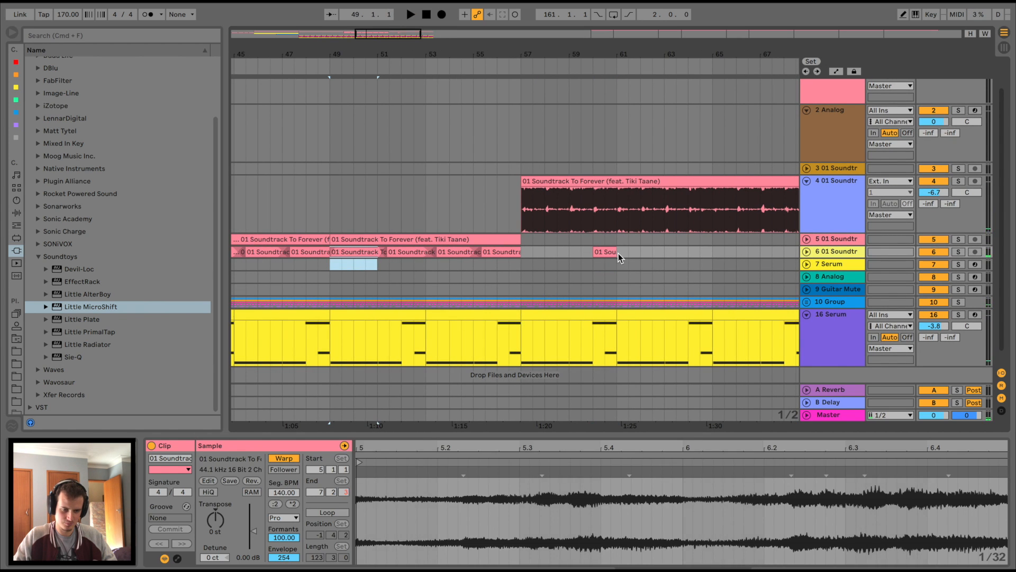
click(618, 257)
key(super+v)
click(603, 253)
key(Delete)
key(space)
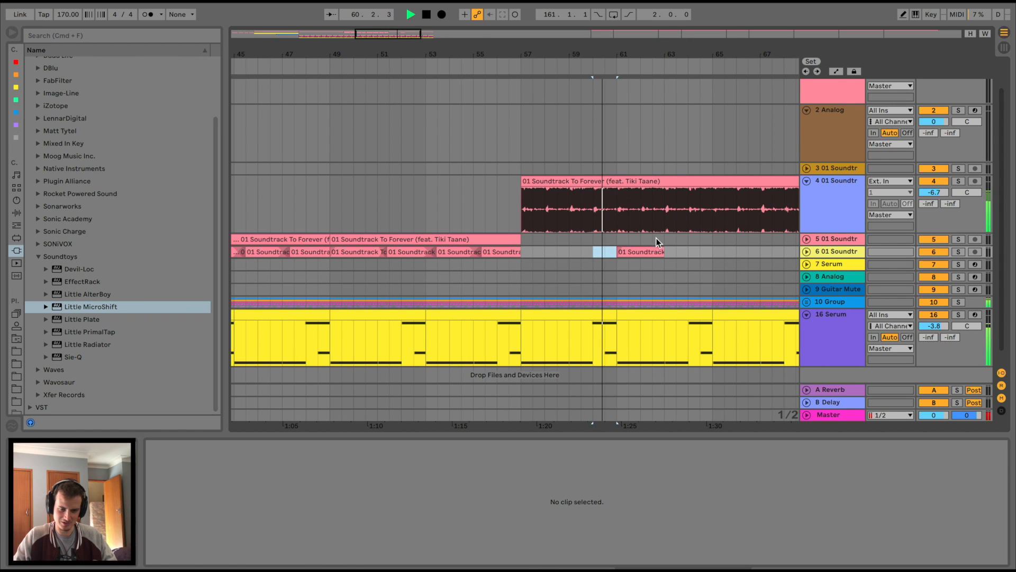
- Place the first bar of the pasted track 6 clip at bar 60 and repeat bars 57 to 61 through to bar 73
drag(655, 253, 518, 256)
key(super+d)
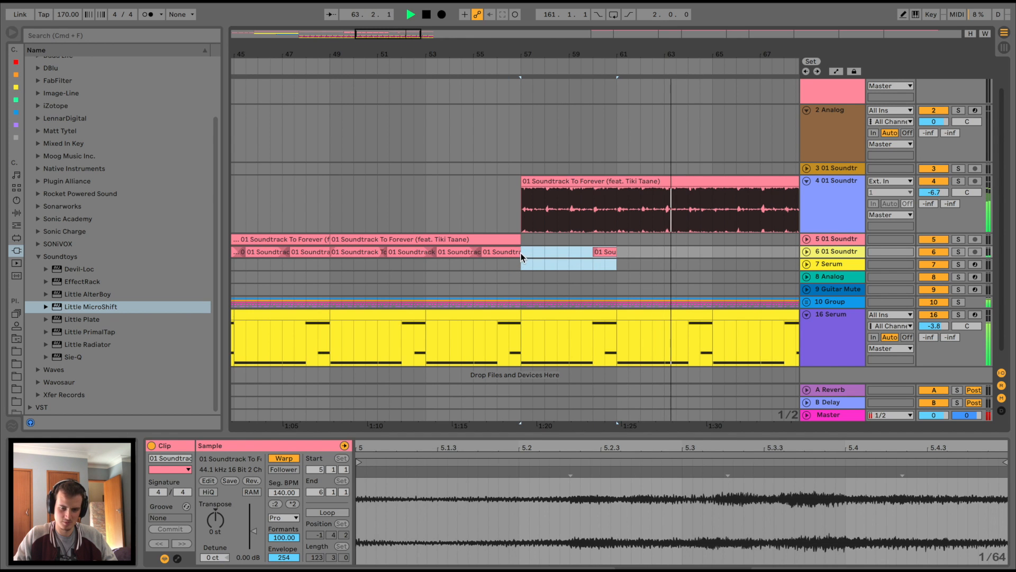
key(super+d)
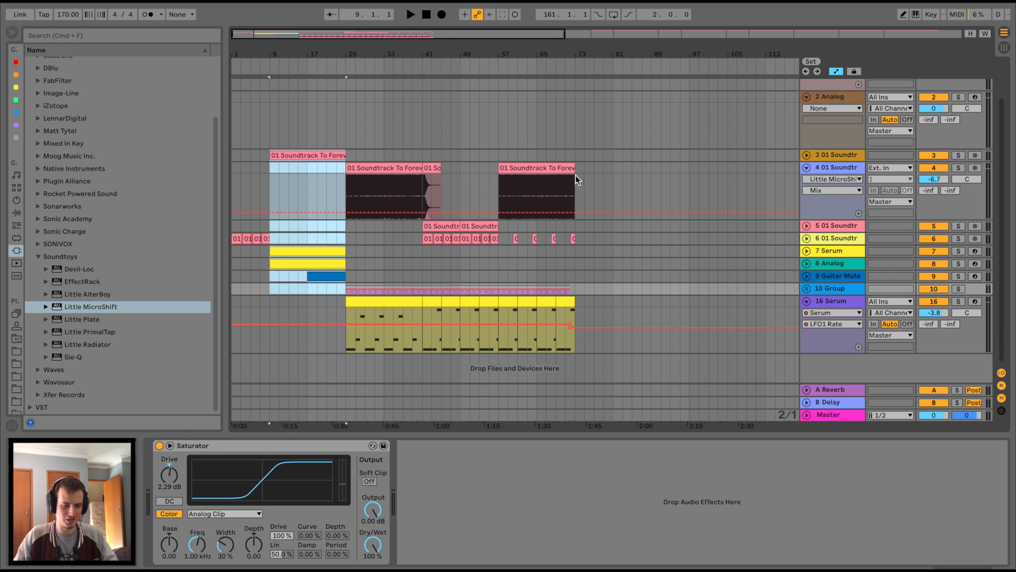
- Paste the section from bars 9 to 25 of tracks 3 to 10 at bar 73 and play into it
click(577, 158)
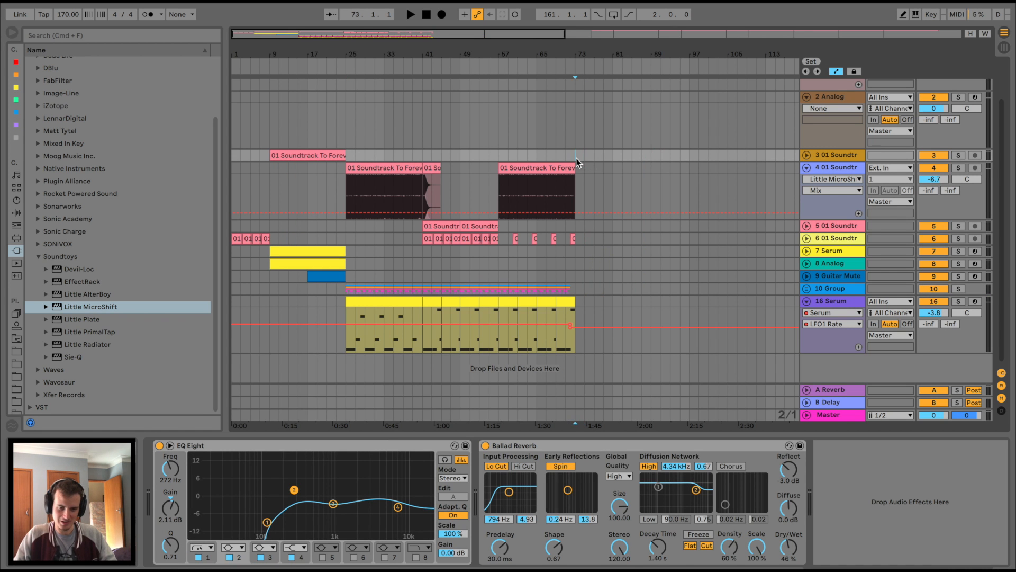
key(super+v)
click(545, 155)
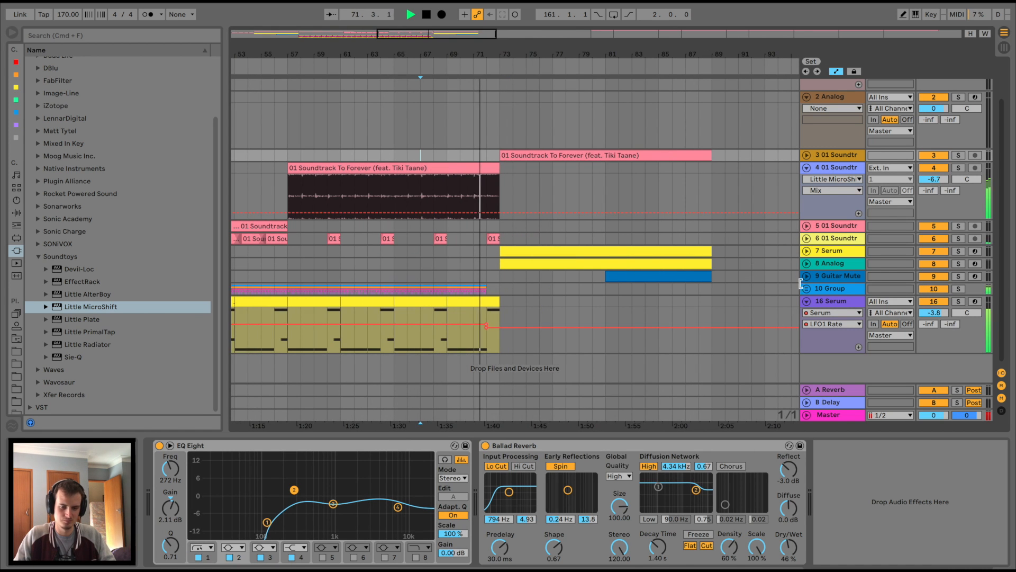
- Unfold the drum group and try a copy of track 12's drum loop at bar 73
click(806, 288)
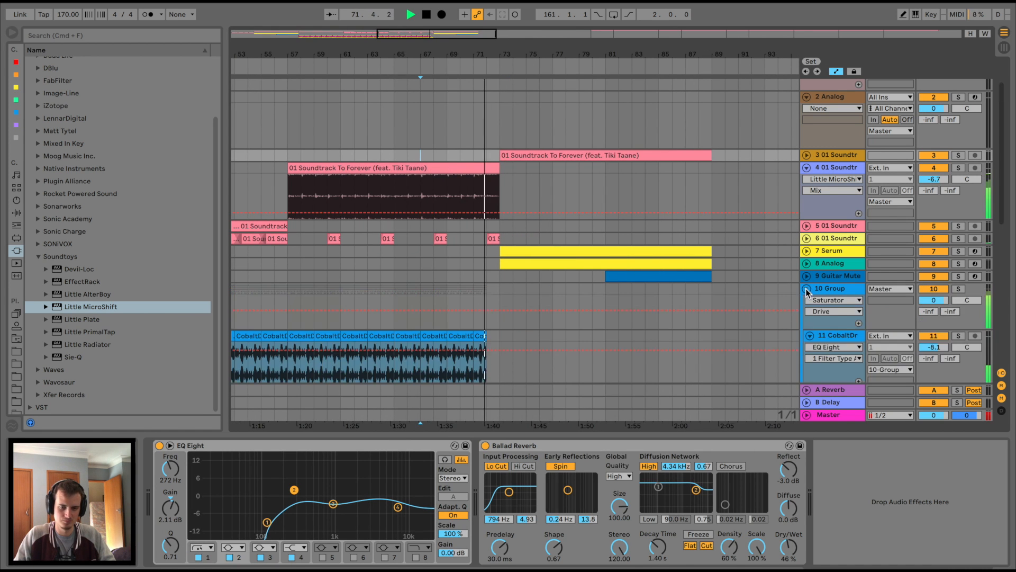
scroll(477, 286, down, 5)
click(459, 236)
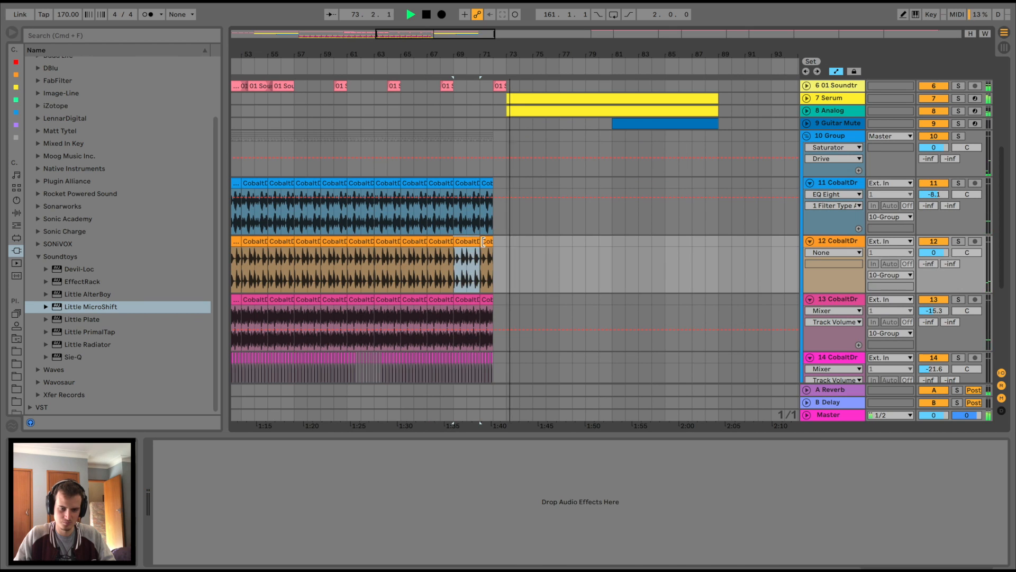
click(513, 247)
key(super+v)
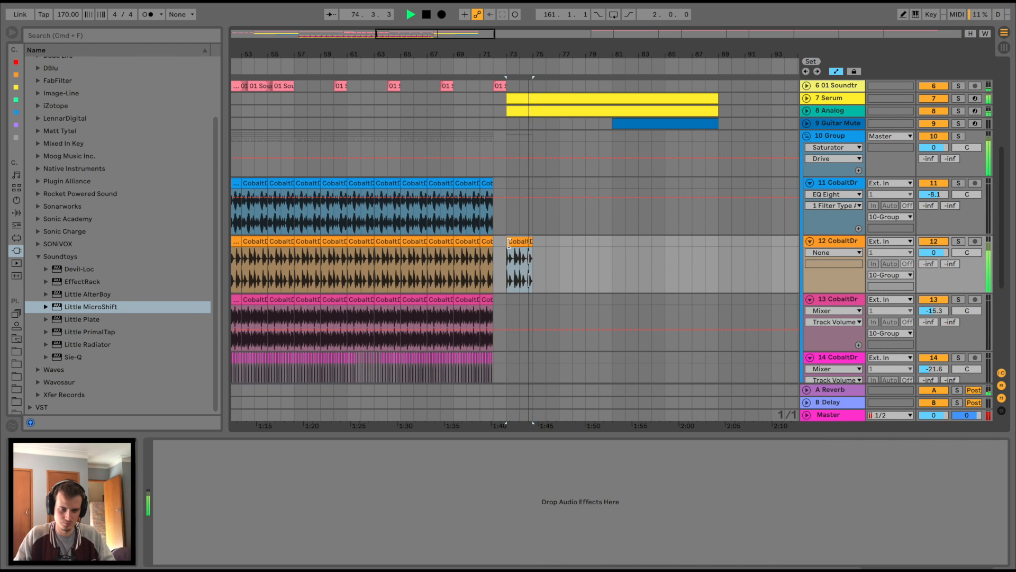
key(super+z)
- Try a copy of track 13's drum loop at bar 73, undo it and fold the drum group
click(446, 300)
click(505, 305)
key(super+v)
key(super+v)
key(super+v)
key(super+v)
key(super+v)
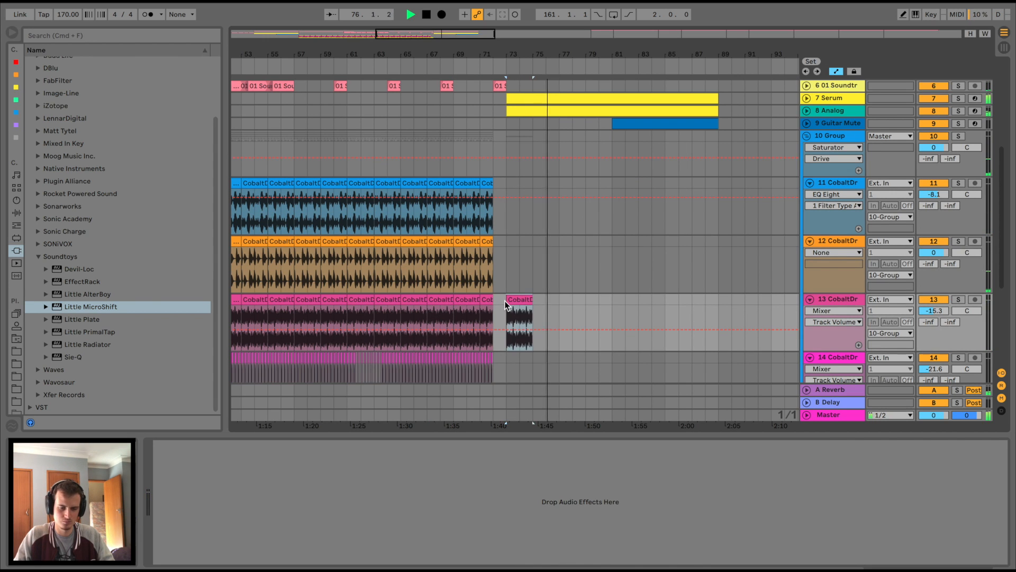
key(super+z)
key(super+z)
key(super+z)
key(super+z)
key(super+z)
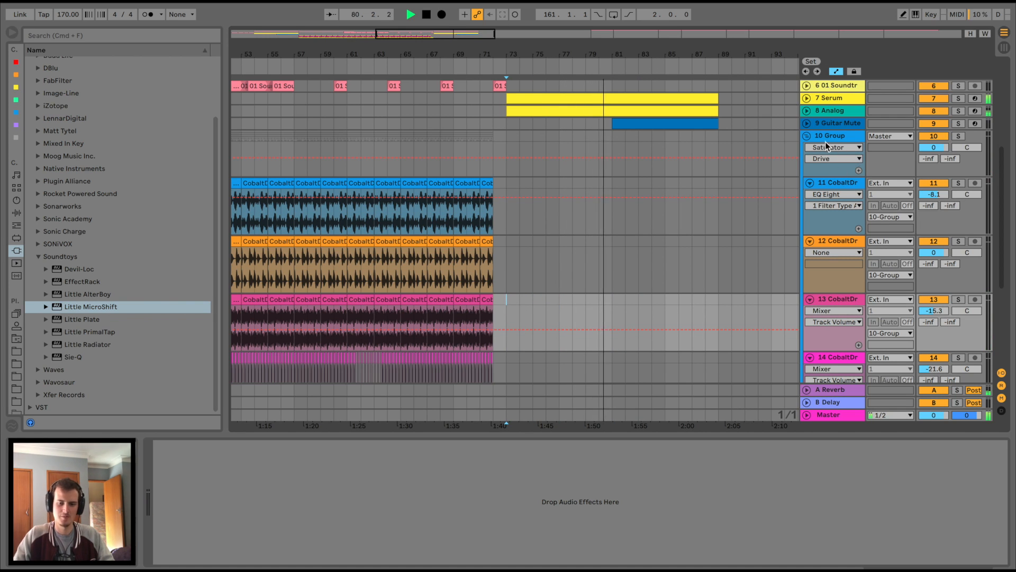
click(807, 136)
- Place the insertion marker at bar 25, at the start of track 4's first clip
drag(610, 53, 598, 10)
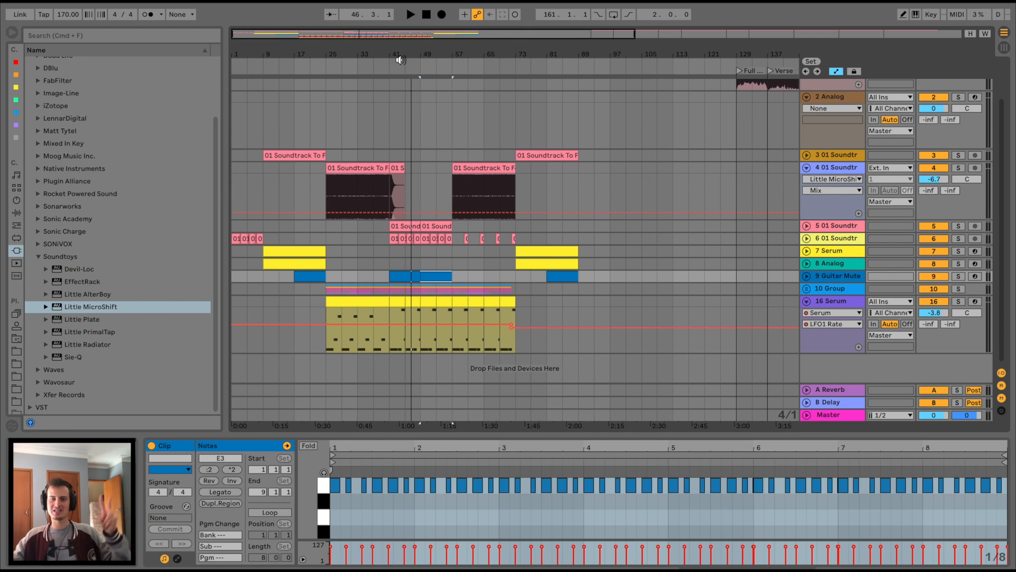
drag(400, 58, 401, 90)
scroll(293, 177, left, 4)
click(342, 185)
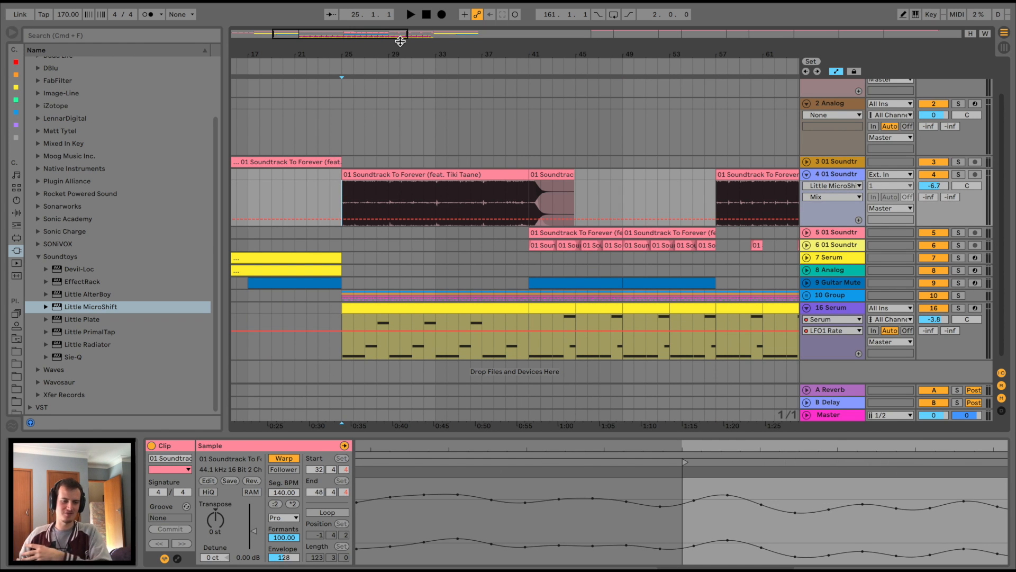
- Play the arrangement from about bar 69 into the section that starts at bar 73
drag(398, 59, 354, 47)
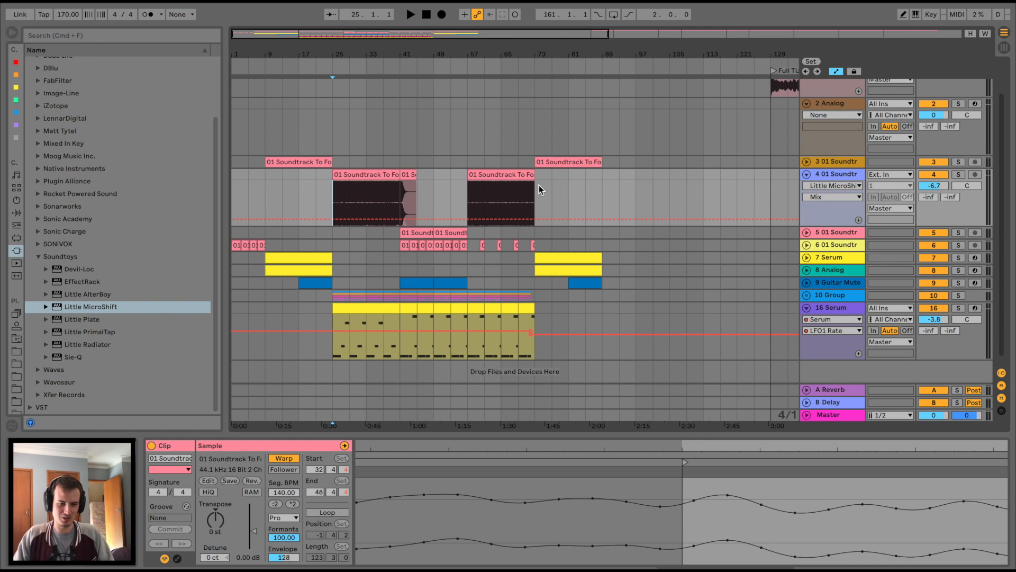
scroll(540, 189, down, 1)
drag(566, 54, 580, 55)
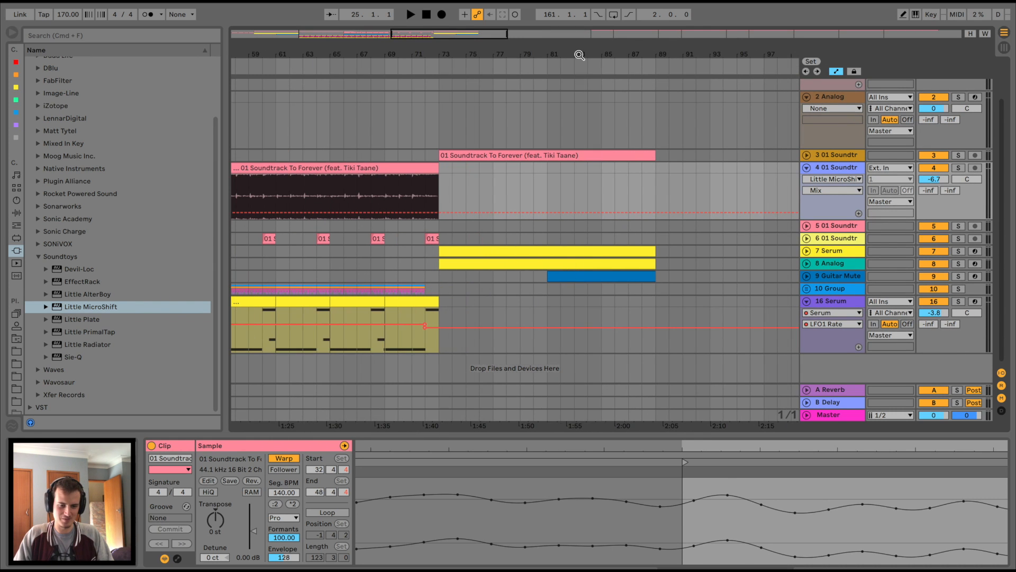
click(385, 186)
key(space)
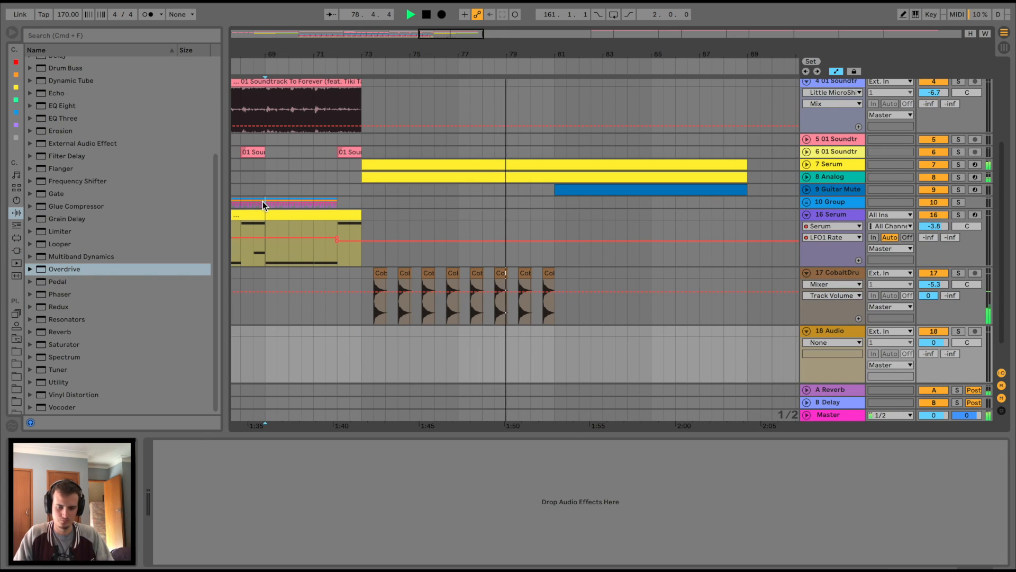
- Copy the drum group's material from bars 69 to 71 to bar 81 and add an Auto Filter to the group
drag(262, 201, 309, 202)
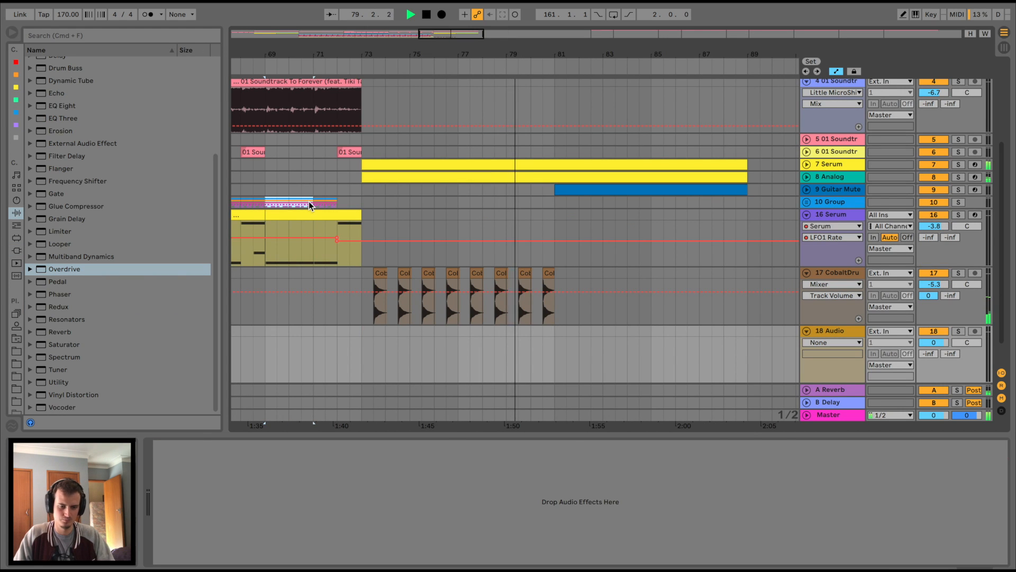
click(555, 201)
key(super+v)
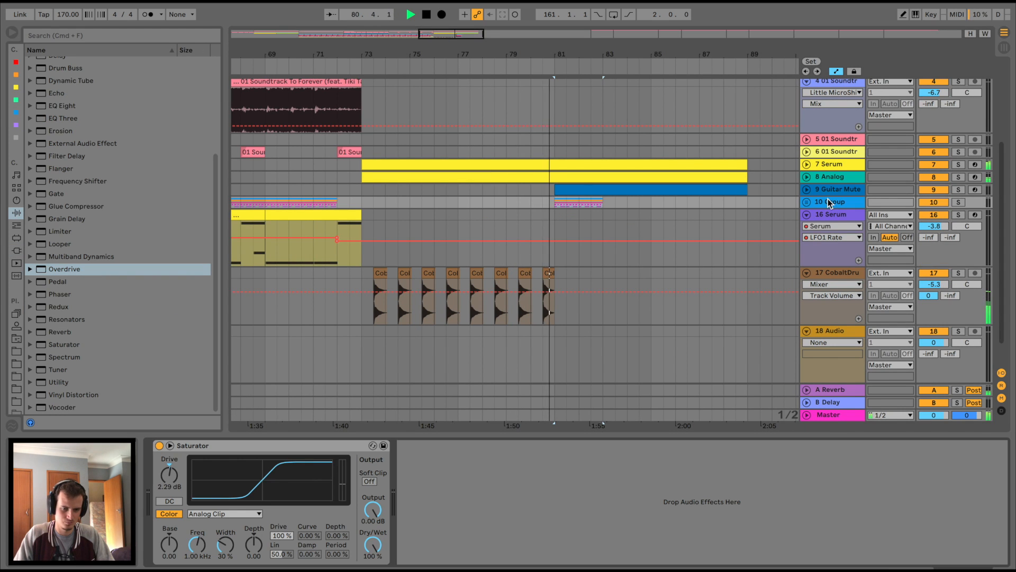
scroll(77, 96, up, 5)
drag(76, 88, 509, 455)
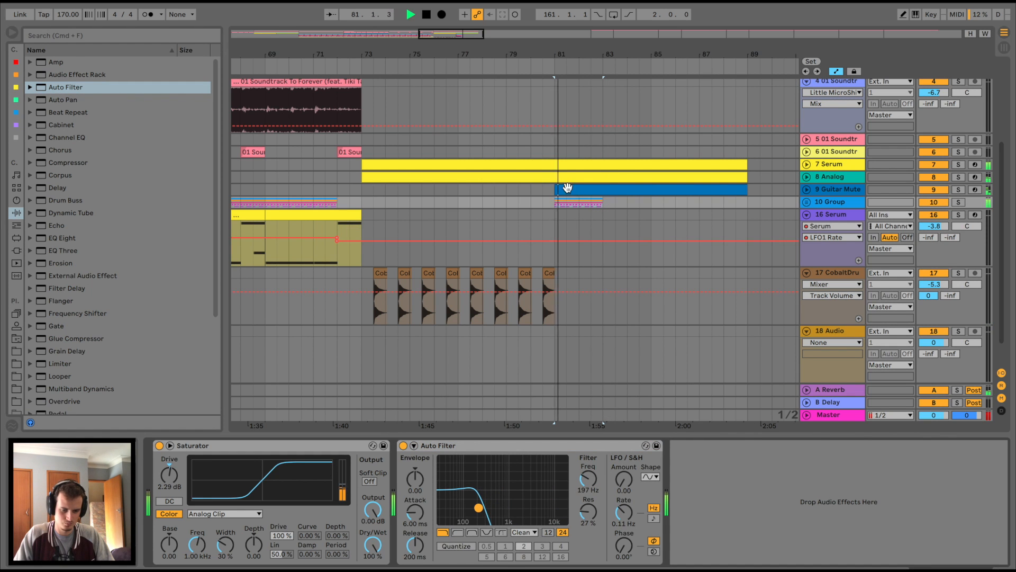
- Duplicate the two-bar drum group section three times and track 17's CobaltDrums clips once, filling bars 81 to 89
key(super+d)
key(super+d)
key(super+d)
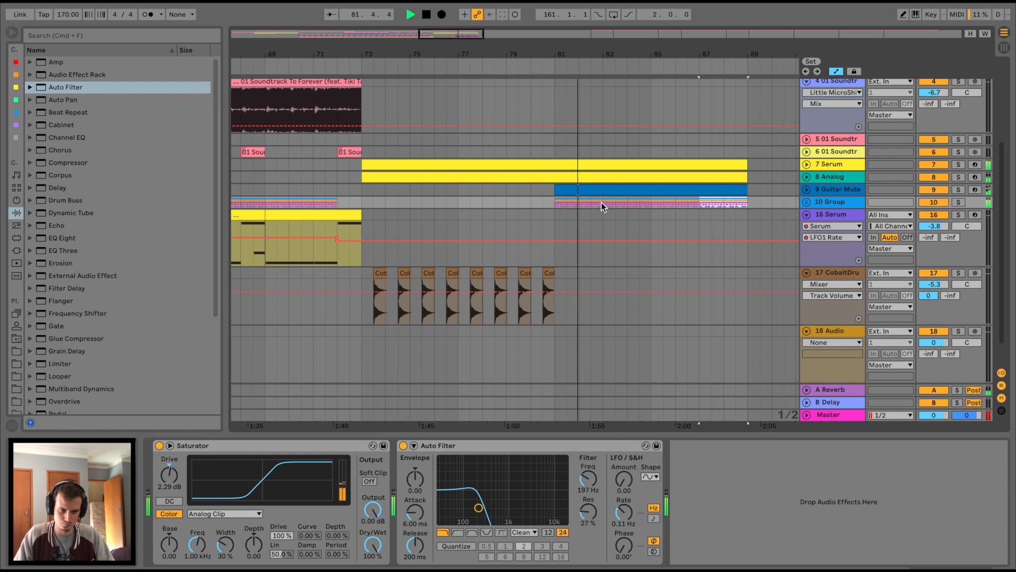
drag(554, 317, 364, 270)
key(super+d)
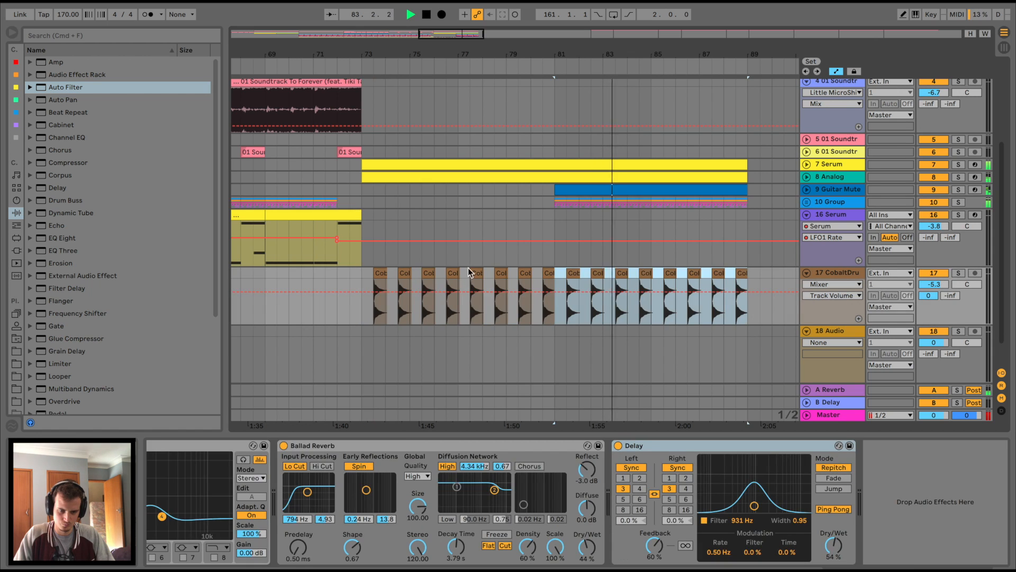
- Unfold the drum group and automate its Auto Filter frequency to rise gradually up to bar 89
click(806, 201)
click(828, 201)
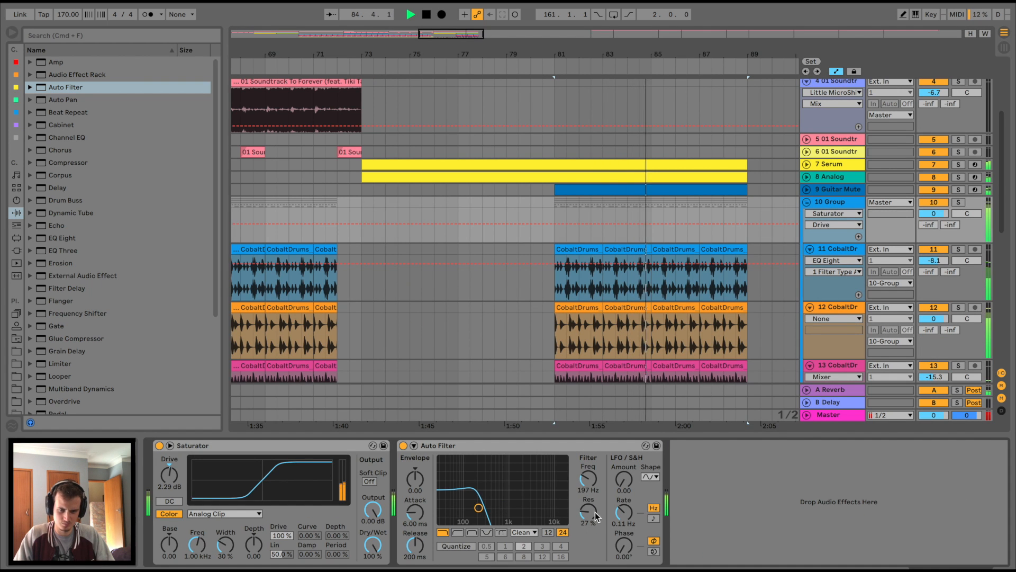
click(586, 489)
click(547, 230)
drag(531, 230, 531, 208)
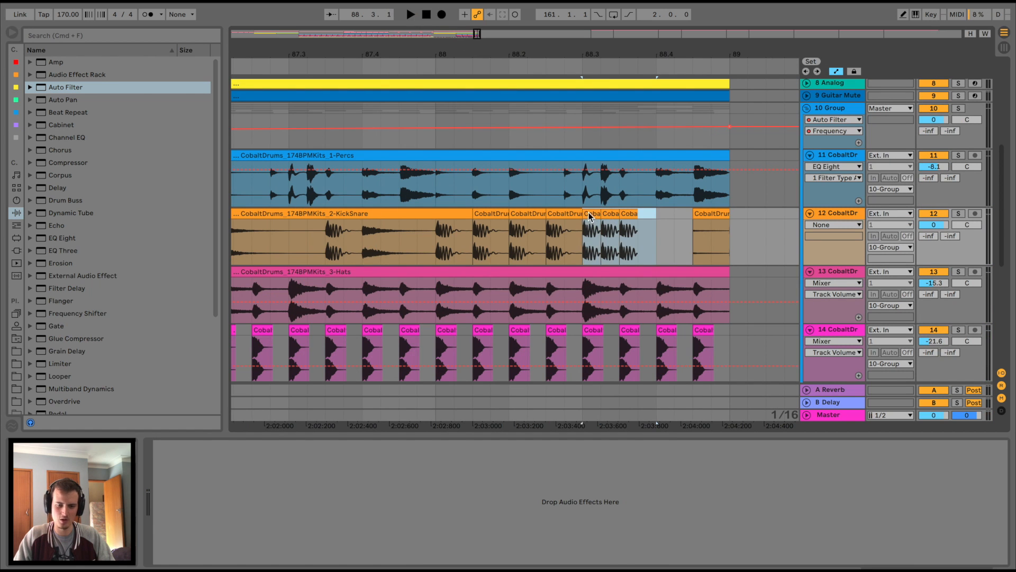
- Duplicate the chopped kick-snare slices at 88.3 to beat 88.4 on track 12 and play the resulting fill
key(super+d)
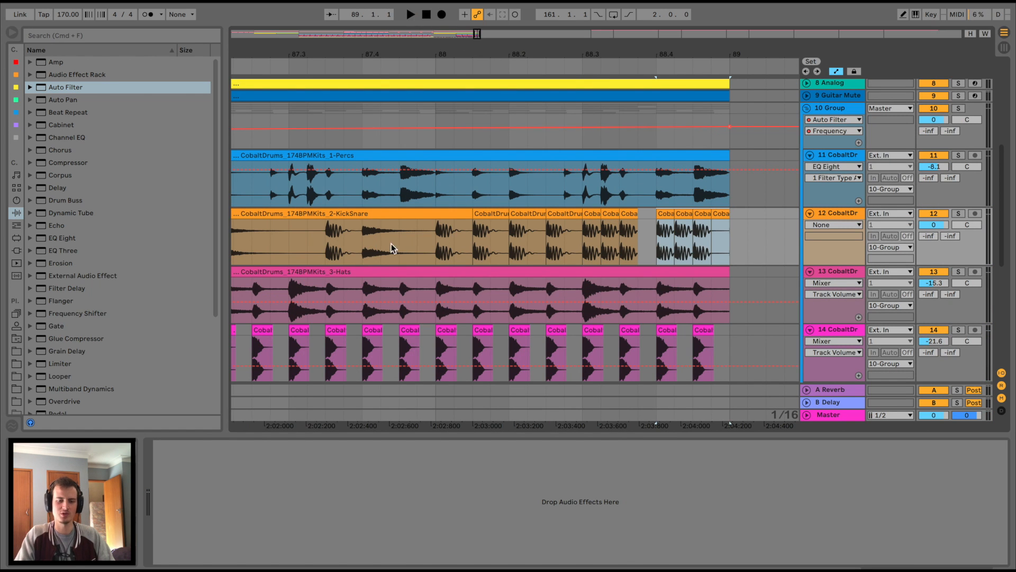
click(381, 243)
key(space)
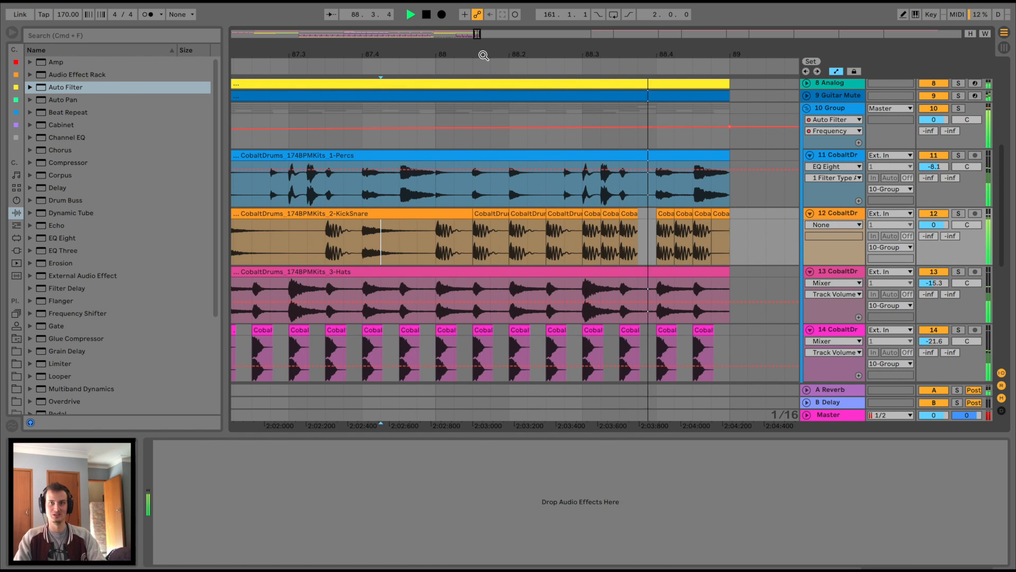
drag(483, 57, 483, 26)
click(398, 70)
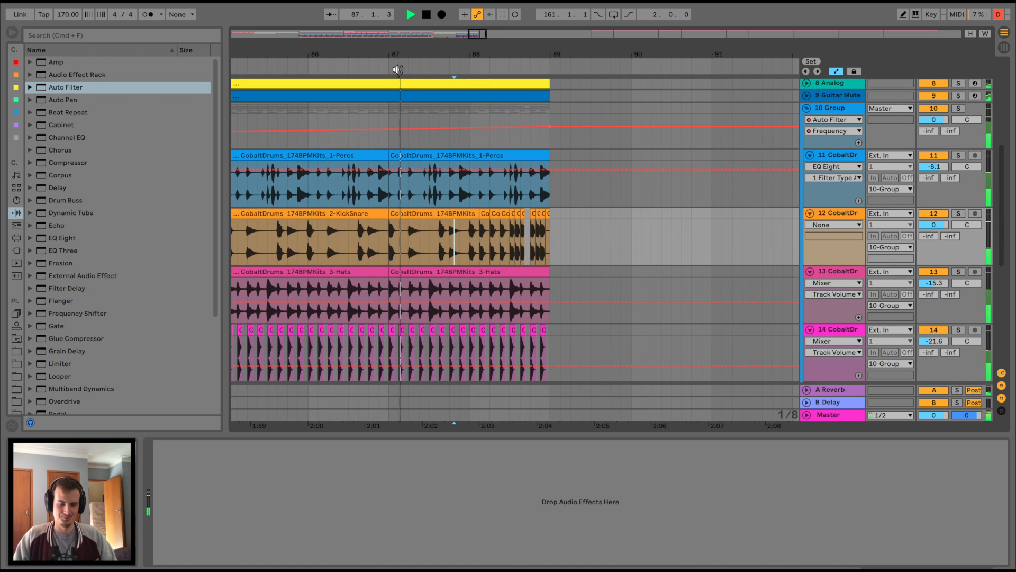
- Add a filter frequency breakpoint near bar 88 on the drum group and raise the bar 89 point to about 8.11 kHz
click(470, 128)
drag(551, 126, 551, 120)
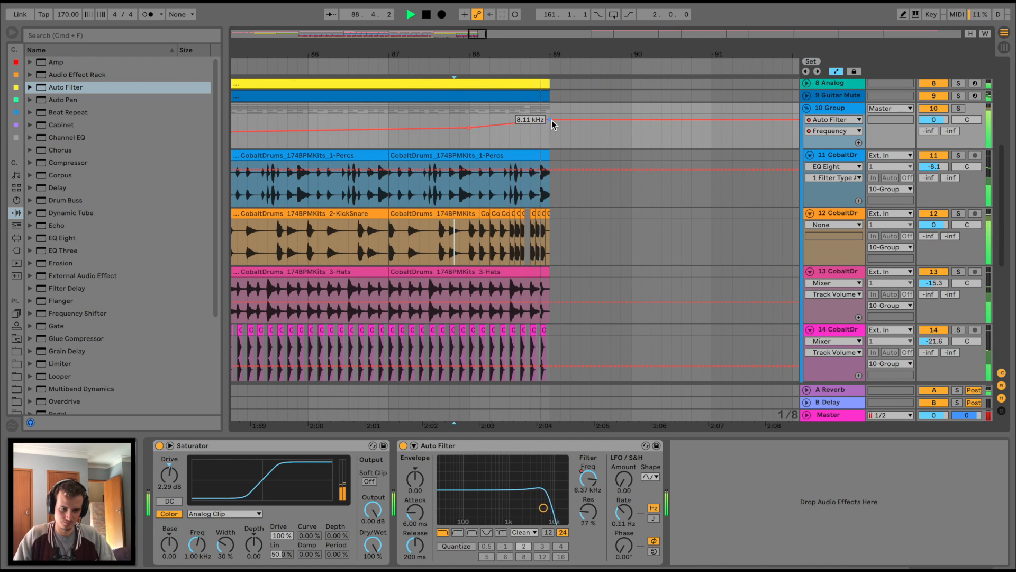
key(space)
key(space)
drag(536, 54, 536, 90)
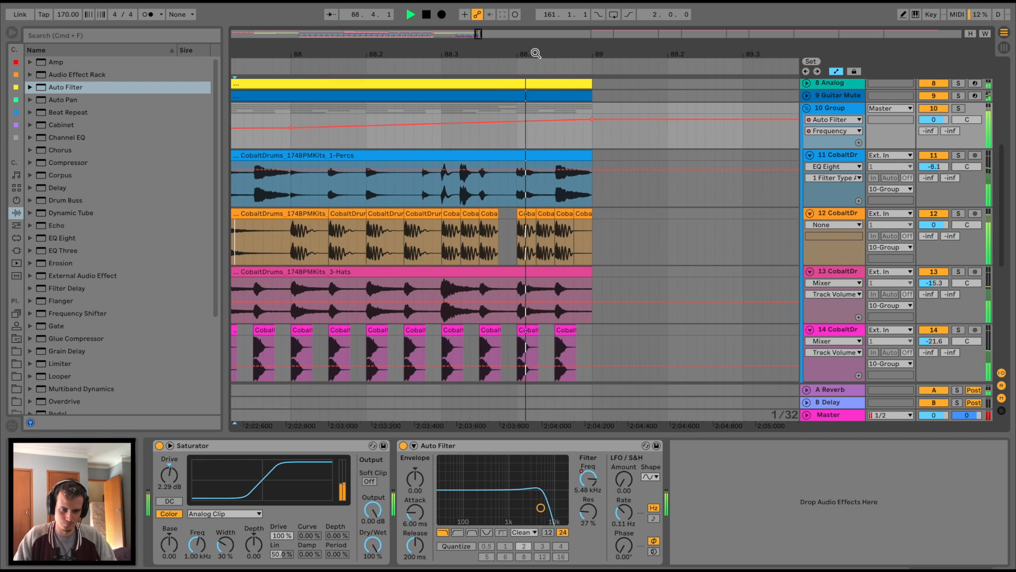
click(523, 194)
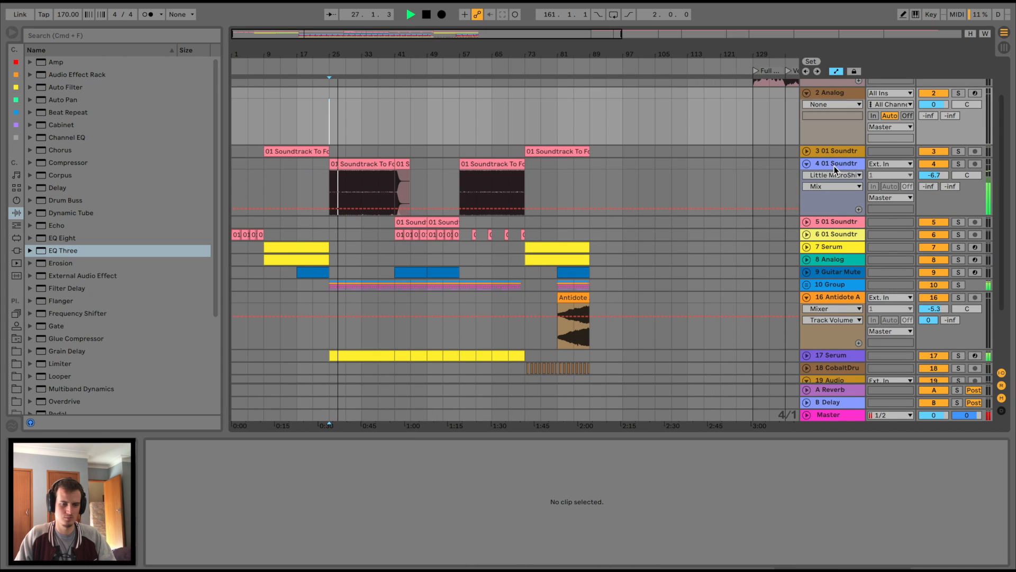
- Review track 4's device chain, and play the arrangement from track 7's Serum clip at bar 9
click(834, 165)
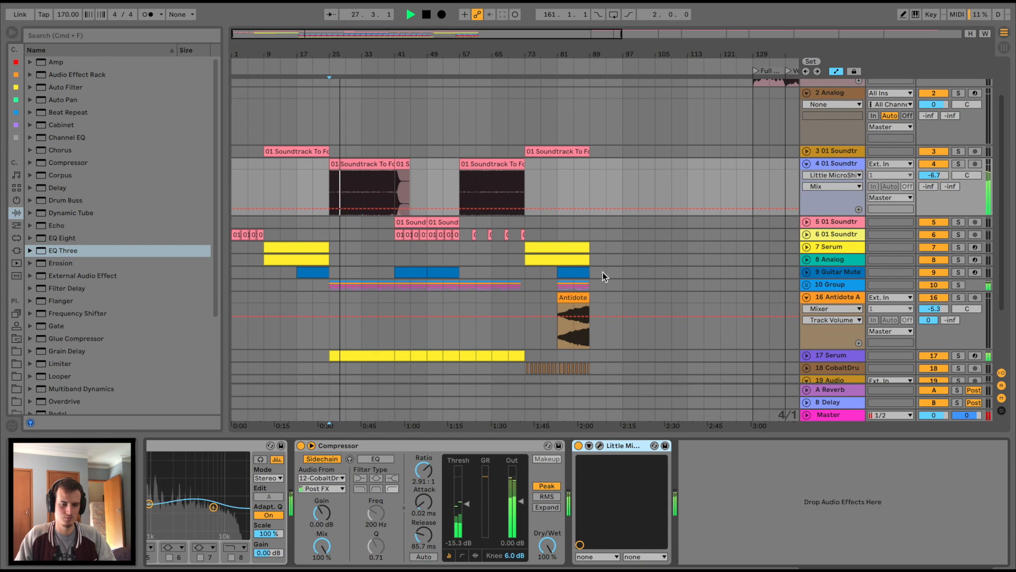
key(space)
click(275, 243)
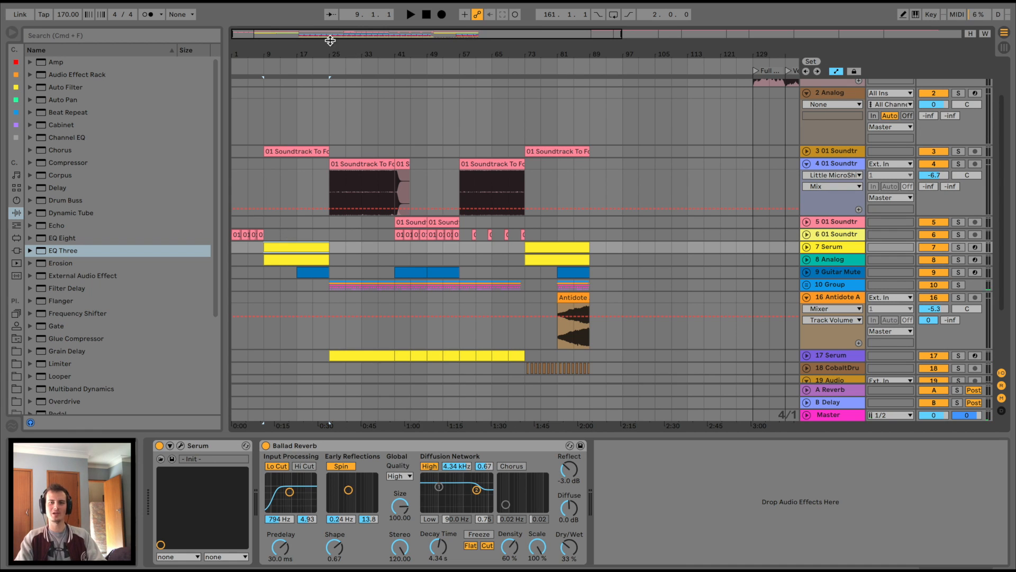
drag(330, 41, 323, 149)
key(space)
drag(329, 263, 391, 226)
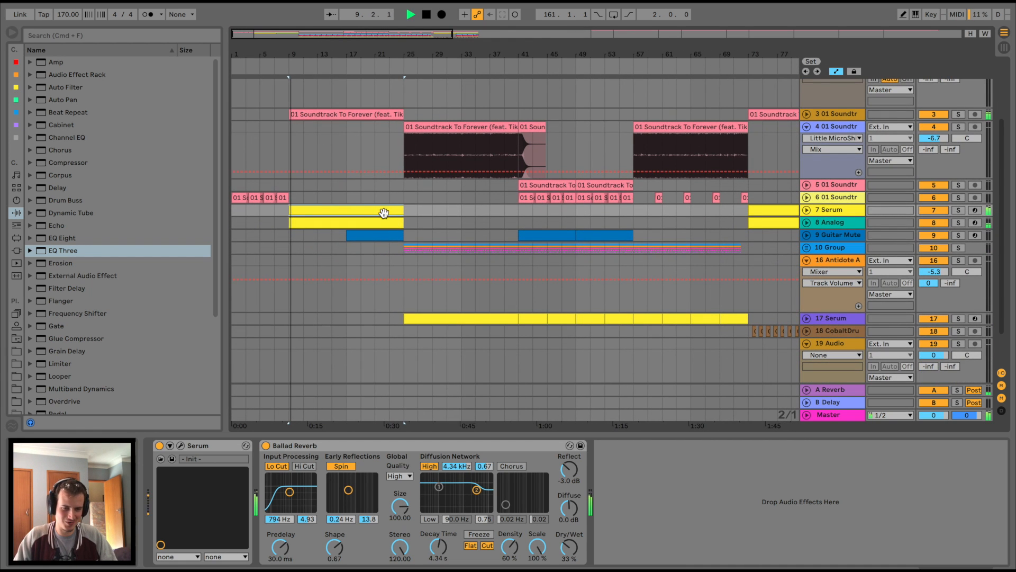
- Copy track 17's Serum clip at bars 25 to 41 onto track 7, unfold that track and play the layered part
click(456, 316)
key(space)
drag(447, 201, 450, 211)
click(807, 210)
key(space)
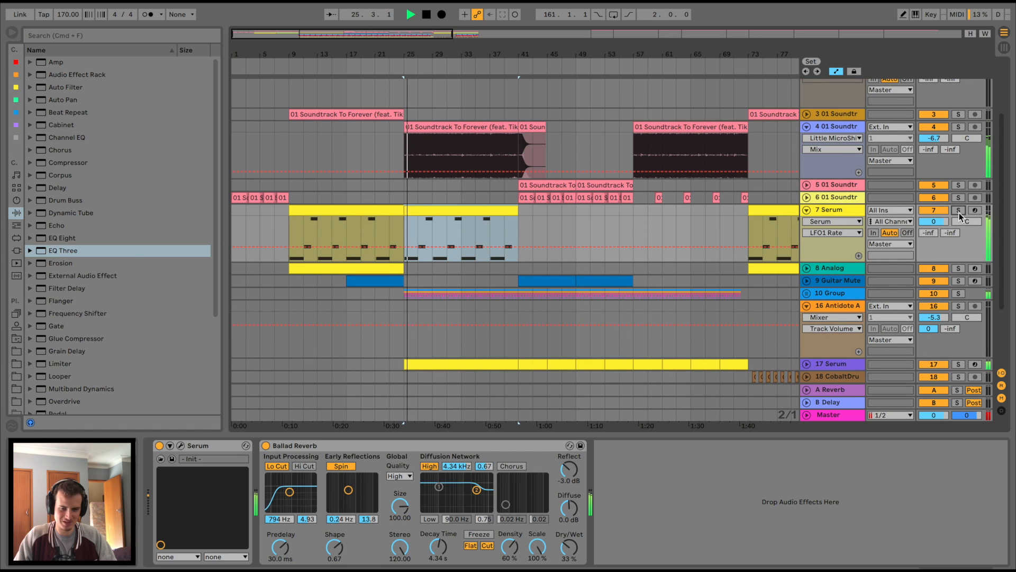
- Solo track 7 and add an EQ Eight after its Ballad Reverb
click(959, 210)
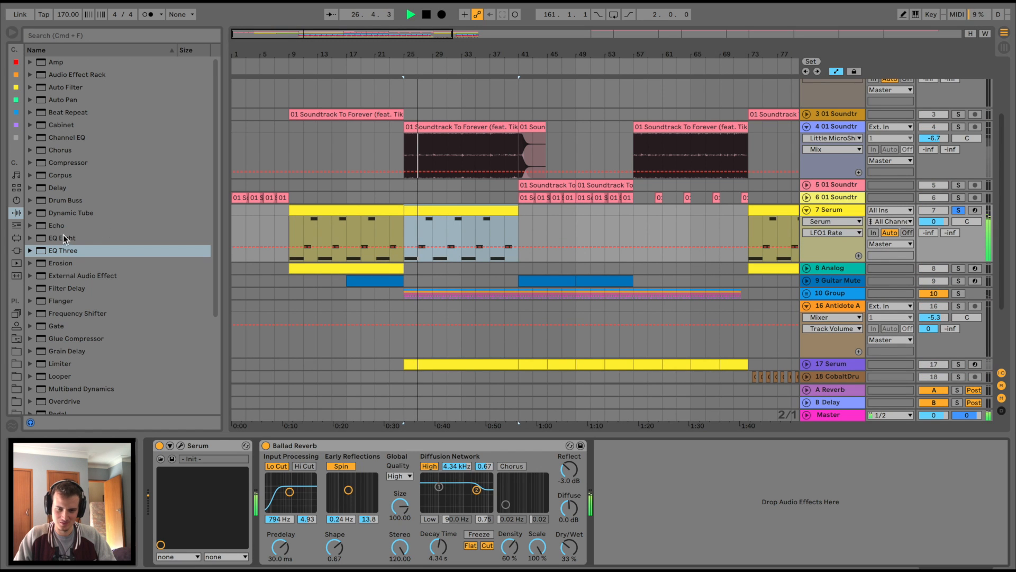
drag(64, 240, 619, 534)
key(space)
- Set band 1 of track 7's EQ Eight to a low cut at 93.8 Hz and switch the EQ off
click(635, 551)
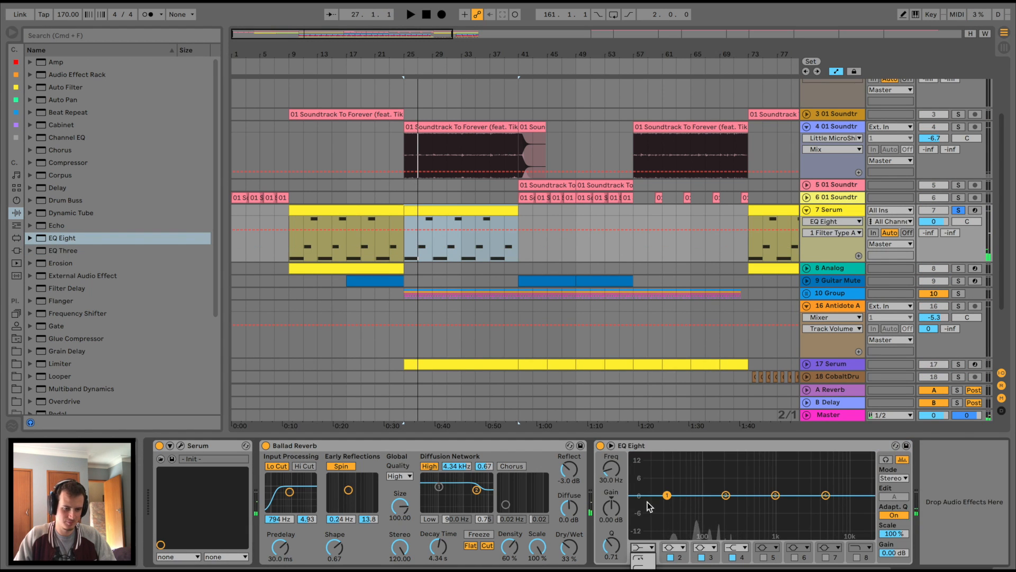
key(space)
mouse_move(711, 505)
mouse_down()
mouse_move(725, 506)
mouse_move(702, 506)
mouse_up()
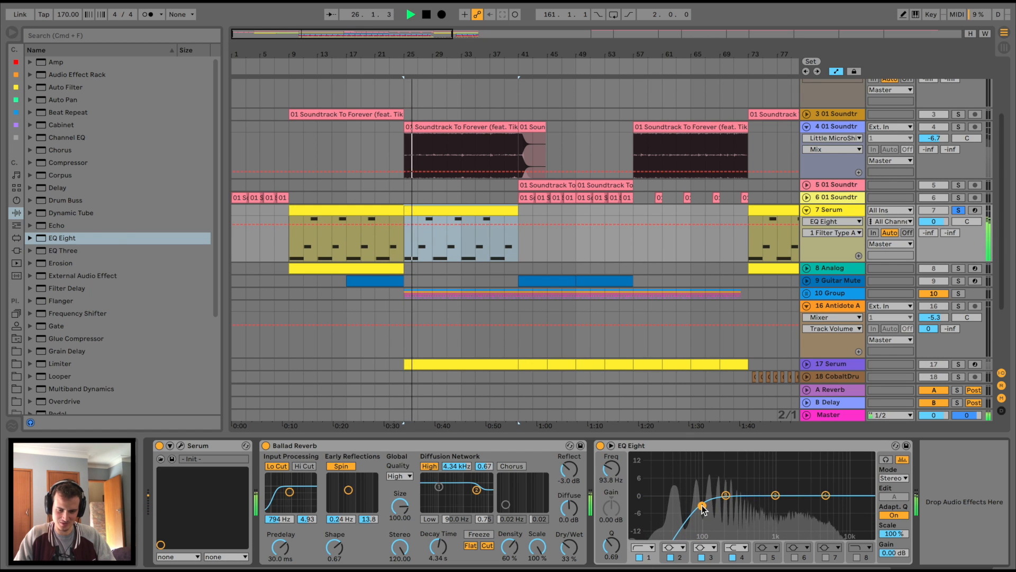
click(600, 445)
key(space)
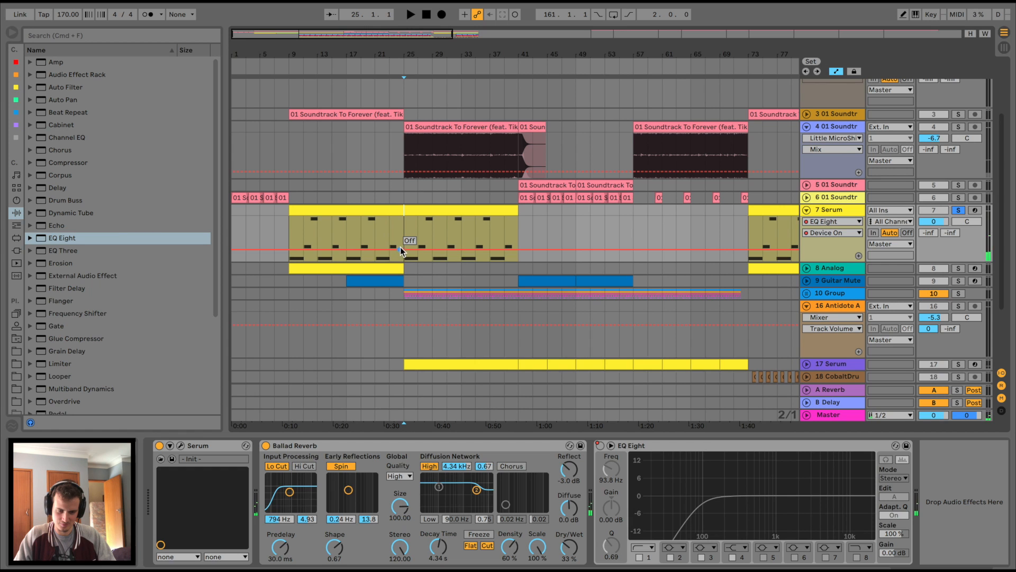
- Automate track 7's EQ Eight to switch on at bar 25 and play from there
drag(404, 247, 406, 228)
click(408, 207)
key(space)
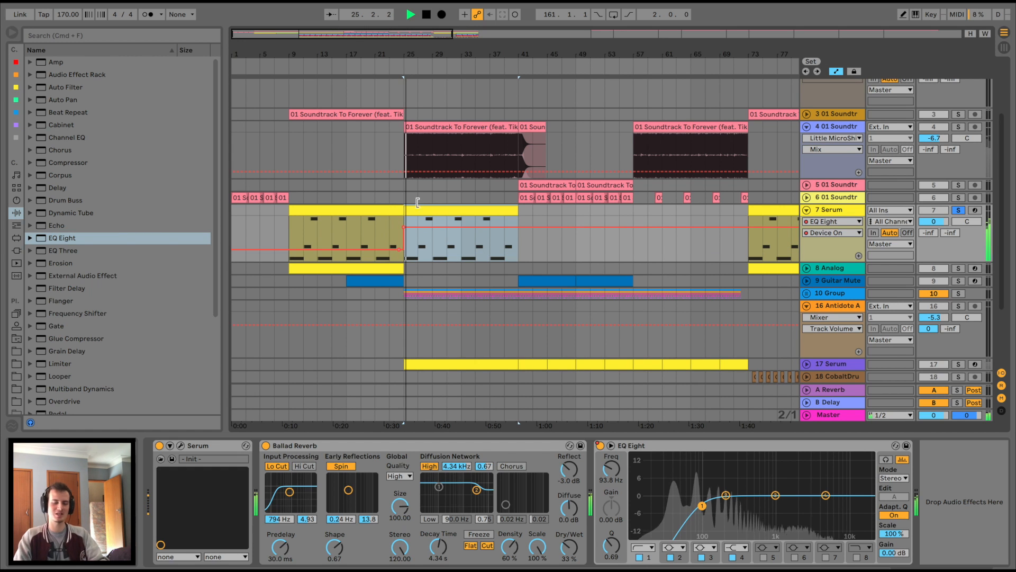
- Unsolo track 7 and play the full mix from bar 25
click(958, 209)
key(space)
key(space)
- Undo the EQ Eight on/off automation on track 7
scroll(383, 218, down, 2)
scroll(382, 218, right, 3)
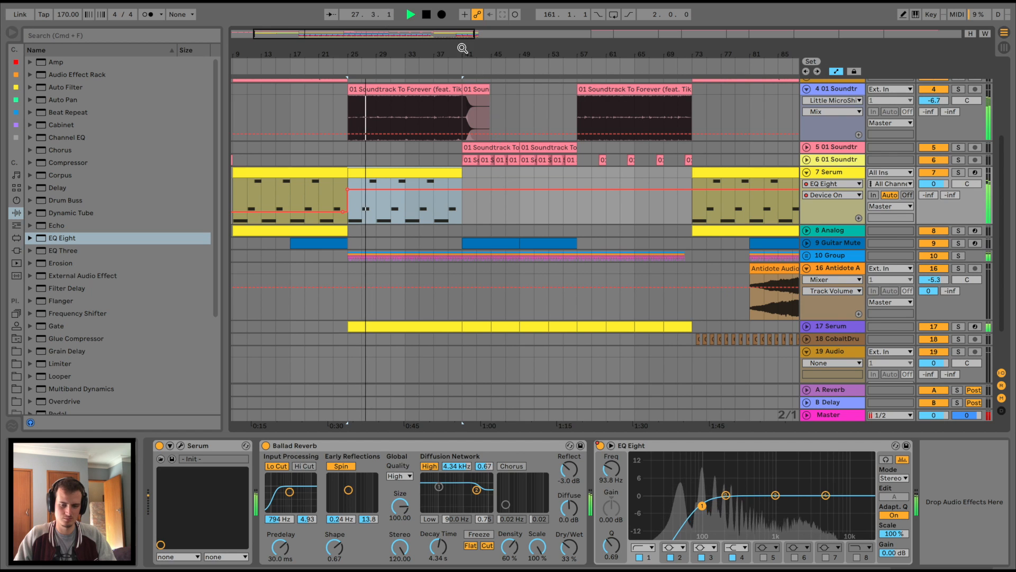
drag(462, 48, 356, 47)
key(super+z)
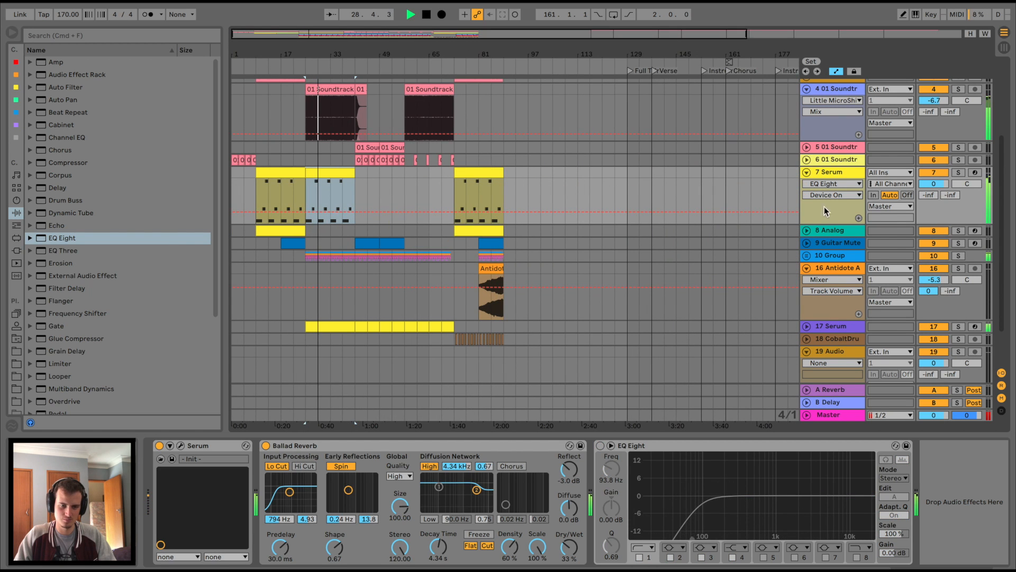
- Move track 7's bars 25 to 41 clip onto a new Serum and Ballad Reverb track, grouped with the Serum track below
key(space)
key(super+shift+t)
drag(373, 447, 337, 239)
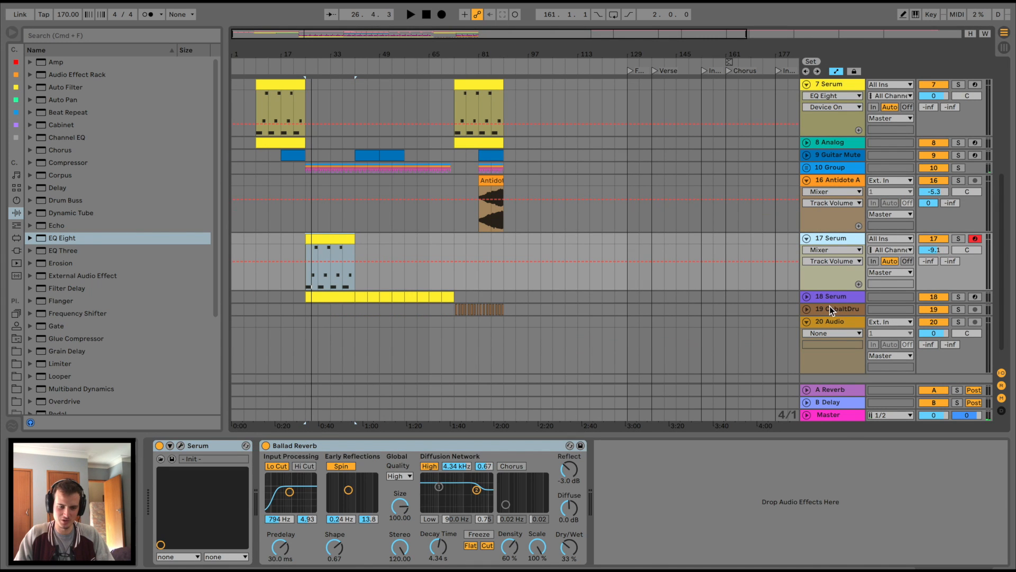
key(super+g)
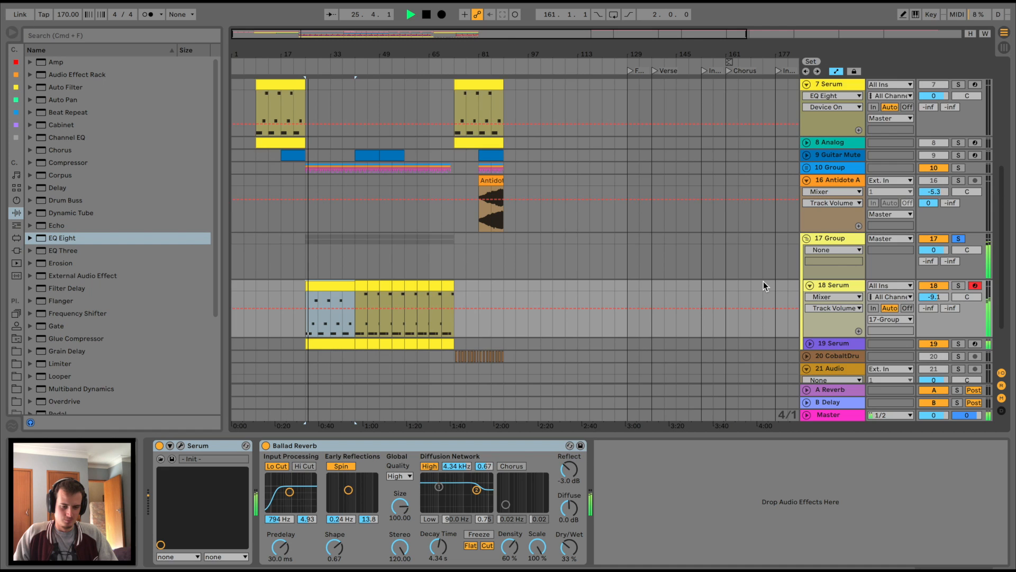
- Add an EQ Eight to track 18, set band 1 to a low cut and raise its cutoff frequency during playback
scroll(763, 281, down, 3)
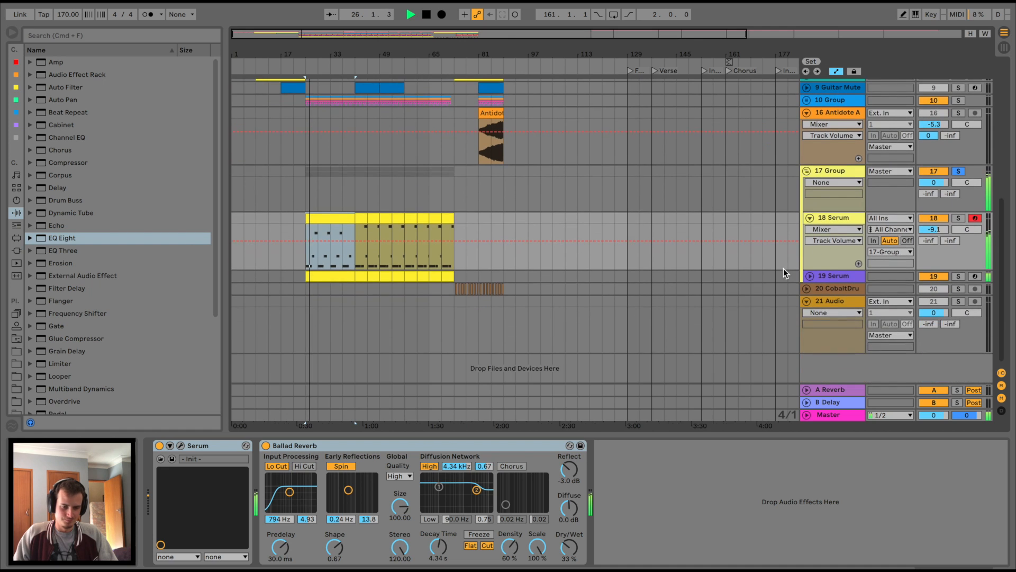
click(57, 239)
key(Return)
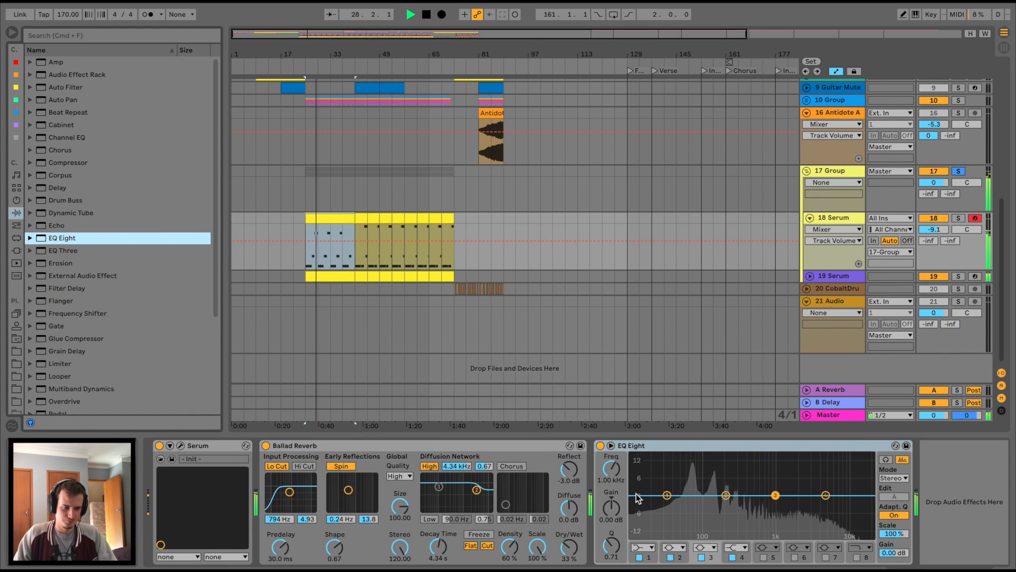
click(642, 548)
click(639, 561)
key(space)
key(space)
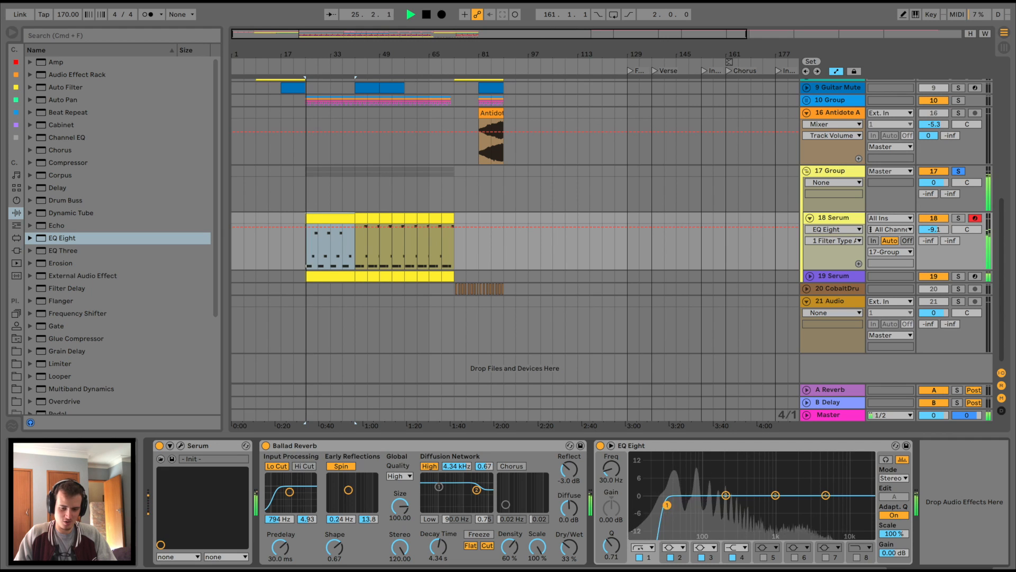
drag(667, 504, 731, 515)
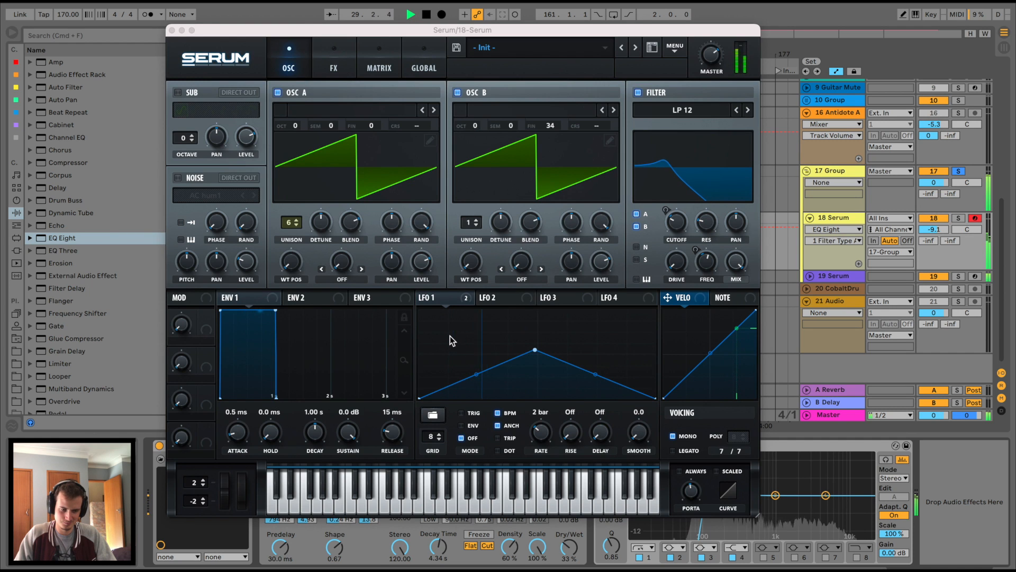
- In the track 18 Serum, set the LFO 1 rate to 1/8 and move the peak of its curve to about a fifth of the cycle
click(546, 437)
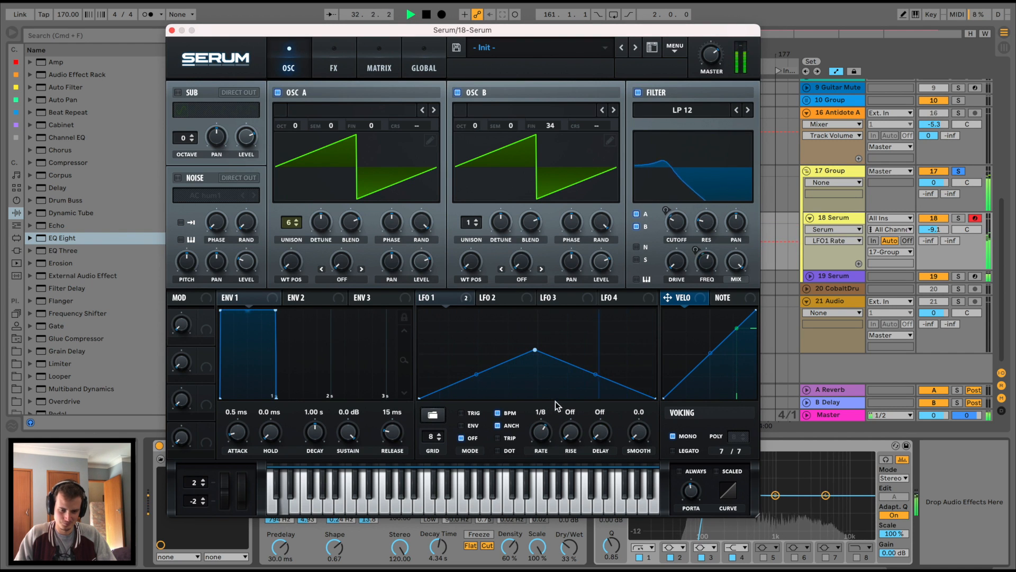
drag(538, 349, 465, 353)
click(468, 418)
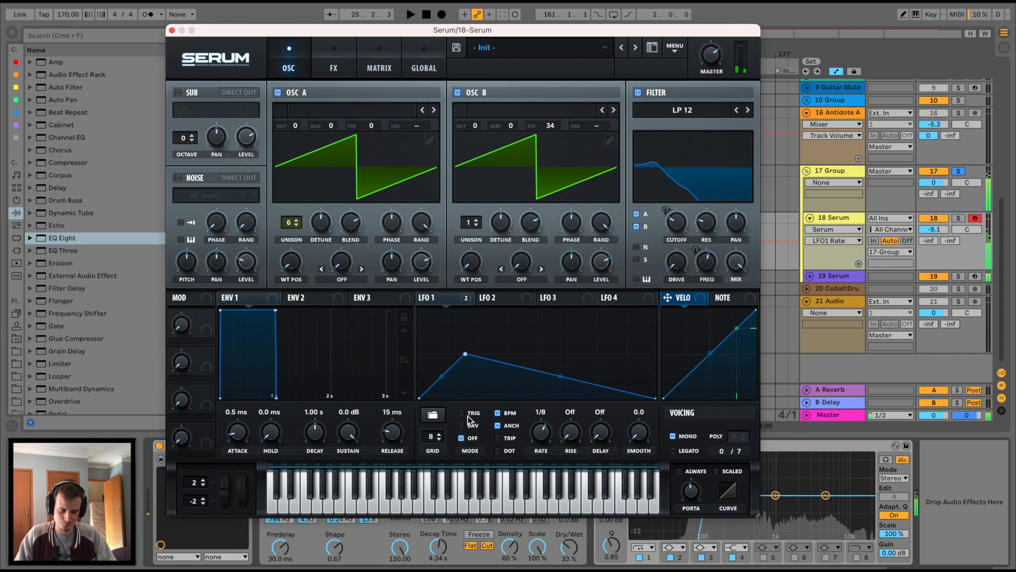
- Close the Serum window, unsolo the Serum group and listen to it in the full mix
click(172, 30)
key(Down)
click(281, 218)
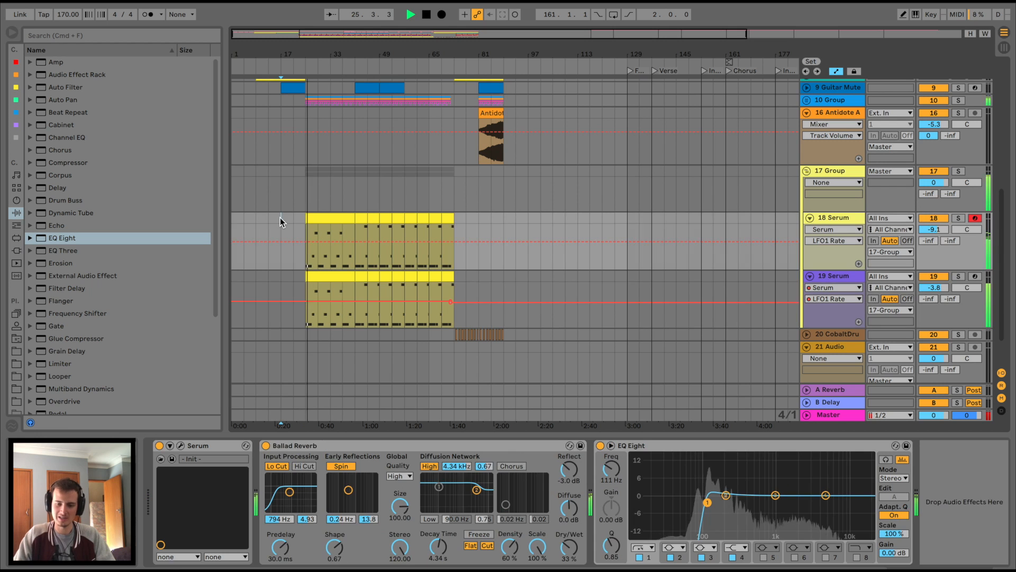
drag(302, 49, 301, 52)
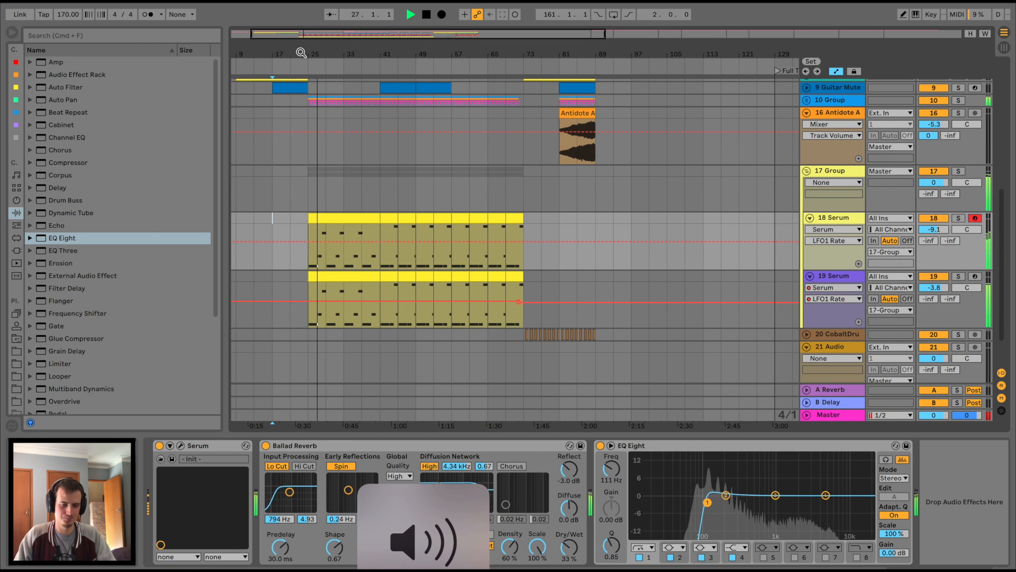
- Stop playback and add a locator at bar 41
scroll(345, 96, up, 2)
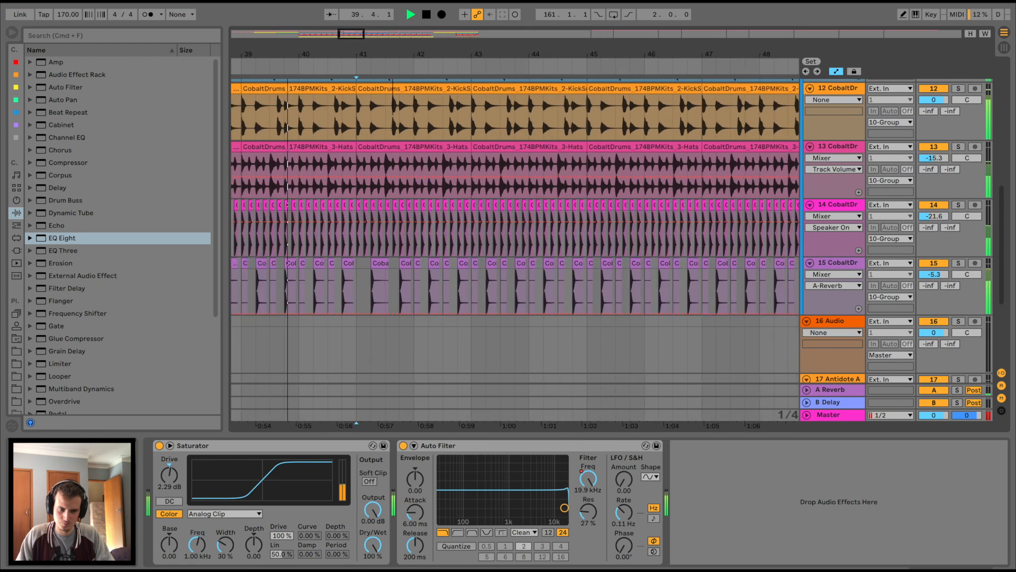
drag(393, 87, 393, 208)
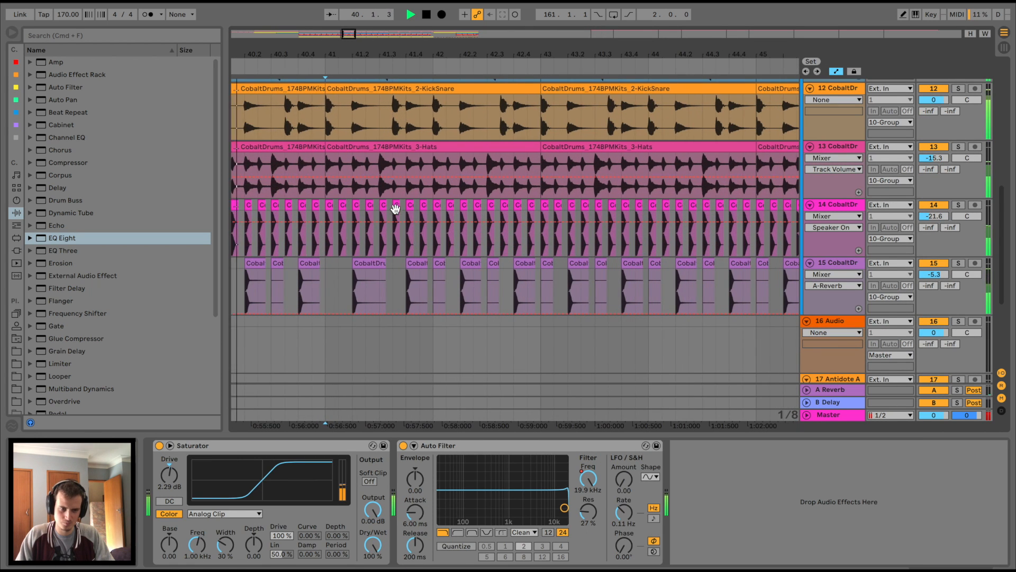
key(space)
right_click(326, 63)
click(329, 96)
key(plus)
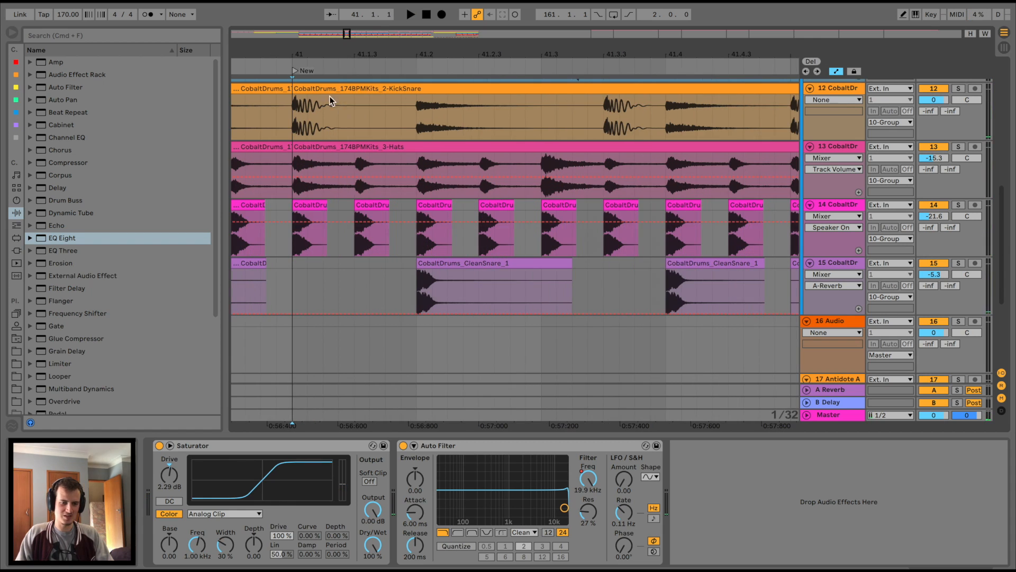
click(332, 205)
key(ctrl+d)
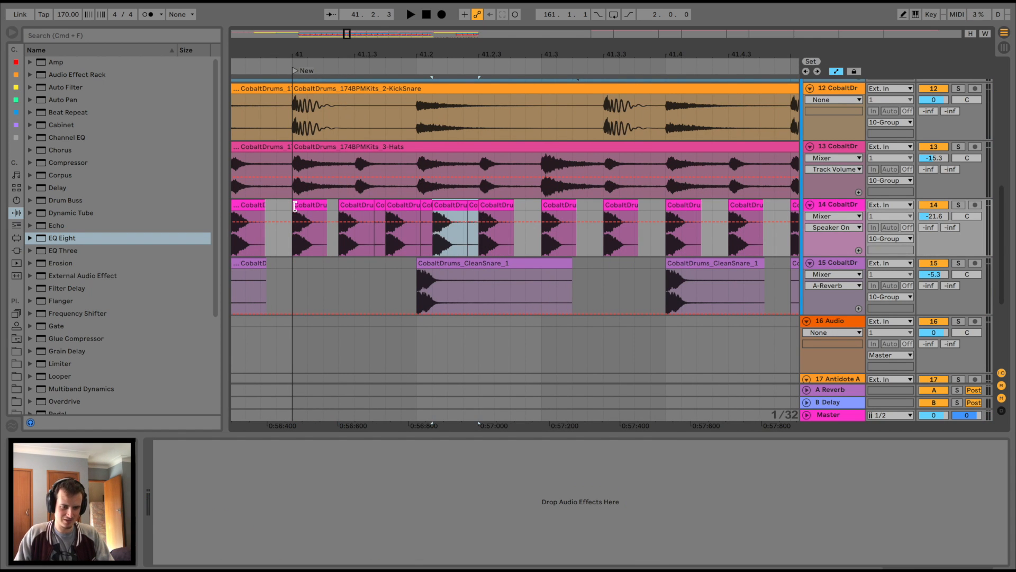
key(ctrl+d)
key(ctrl+z)
key(ctrl+z)
- Duplicate the trimmed one-shot on track 14 at 1/16 intervals from bar 41 up to 41.3
key(ctrl+d)
key(ctrl+d)
key(ctrl+d)
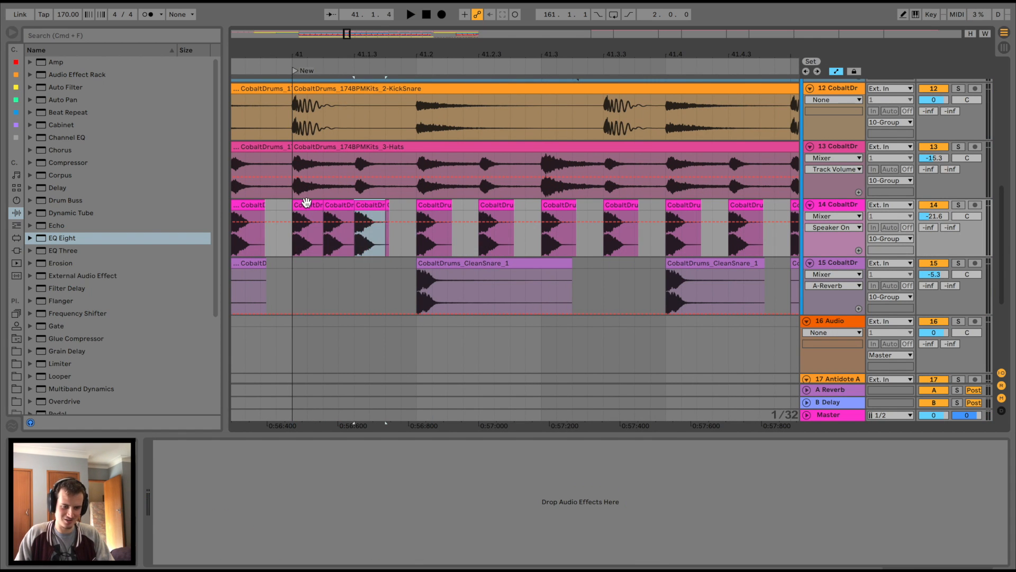
click(307, 202)
key(space)
shift+click(404, 205)
key(super+d)
key(super+d)
key(super+d)
key(super+d)
key(super+d)
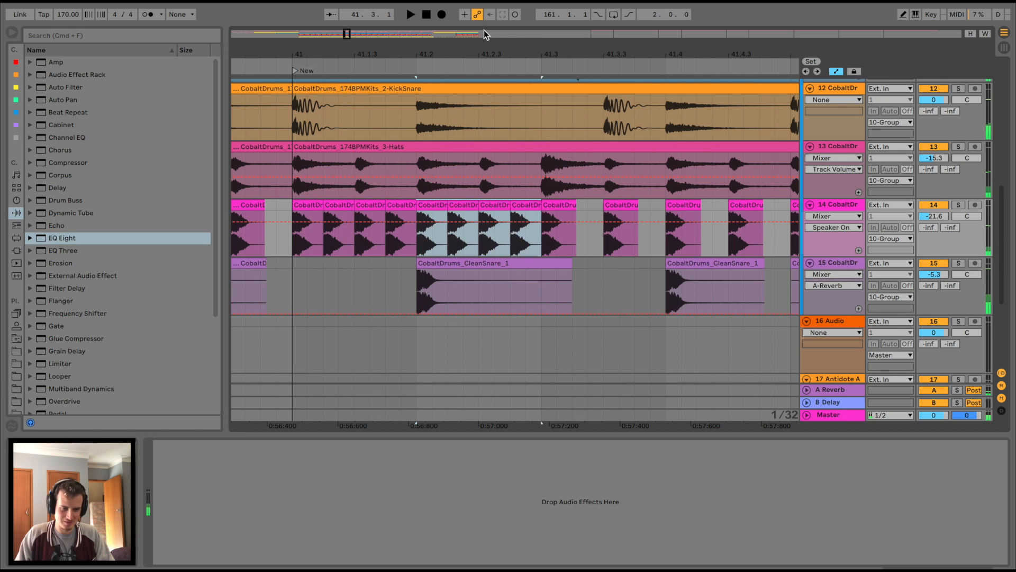
- Keep duplicating the block of four 1/16 hits on track 14 until it fills bars 41 to 57
mouse_move(481, 51)
mouse_down()
mouse_move(481, 21)
mouse_move(471, 22)
mouse_move(490, 47)
mouse_up()
key(super+d)
key(super+d)
key(super+d)
key(super+d)
key(super+d)
key(super+d)
key(super+d)
key(super+d)
key(super+d)
key(super+d)
key(super+d)
key(super+d)
key(super+d)
key(super+d)
key(super+d)
key(super+d)
key(super+d)
key(super+d)
key(super+d)
key(super+d)
key(super+d)
scroll(539, 139, right, 5)
click(490, 61)
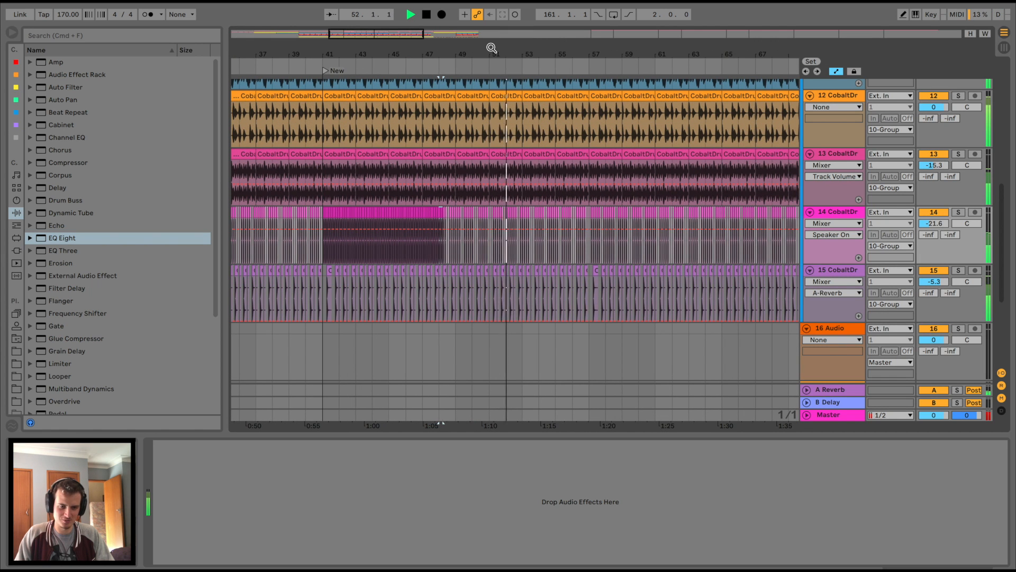
key(super+d)
key(super+d)
key(super+d)
key(super+d)
key(super+d)
key(super+d)
key(super+d)
key(super+d)
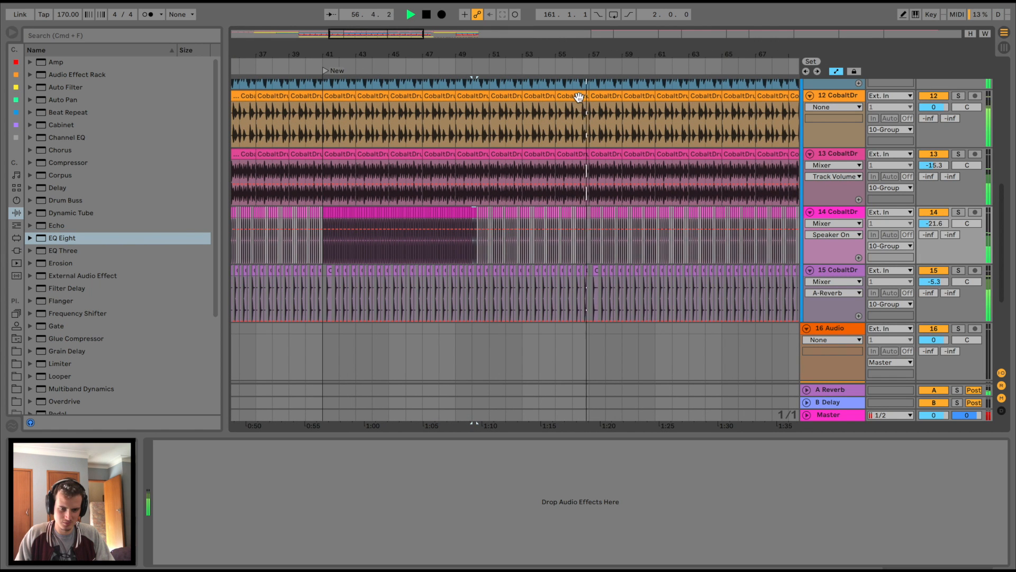
key(super+d)
key(super+d)
key(super+d)
key(super+d)
key(super+d)
key(super+d)
key(super+d)
key(super+d)
key(super+d)
key(super+d)
key(super+d)
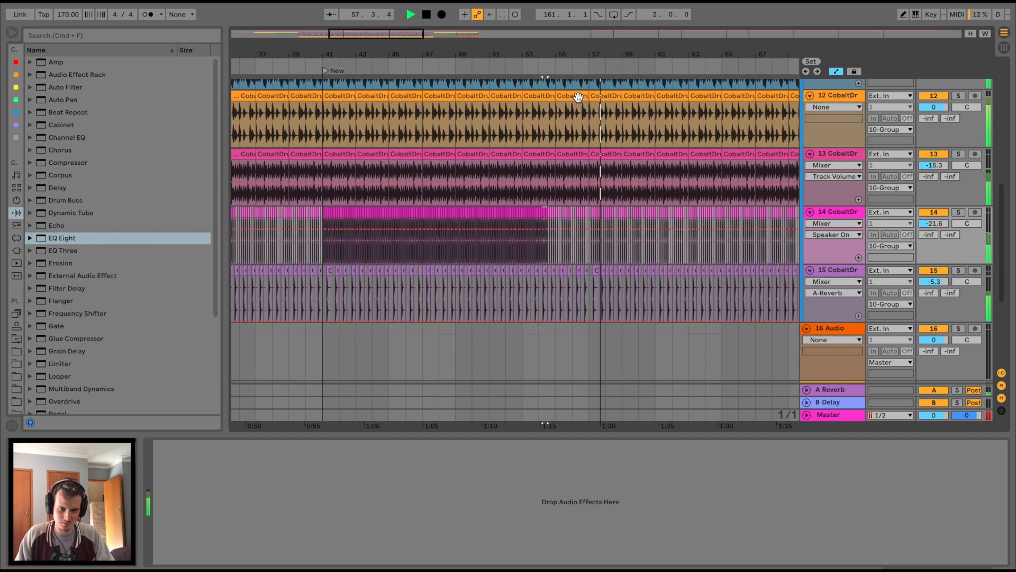
key(super+d)
key(super+d)
drag(595, 50, 595, 49)
key(super+d)
key(super+d)
key(super+d)
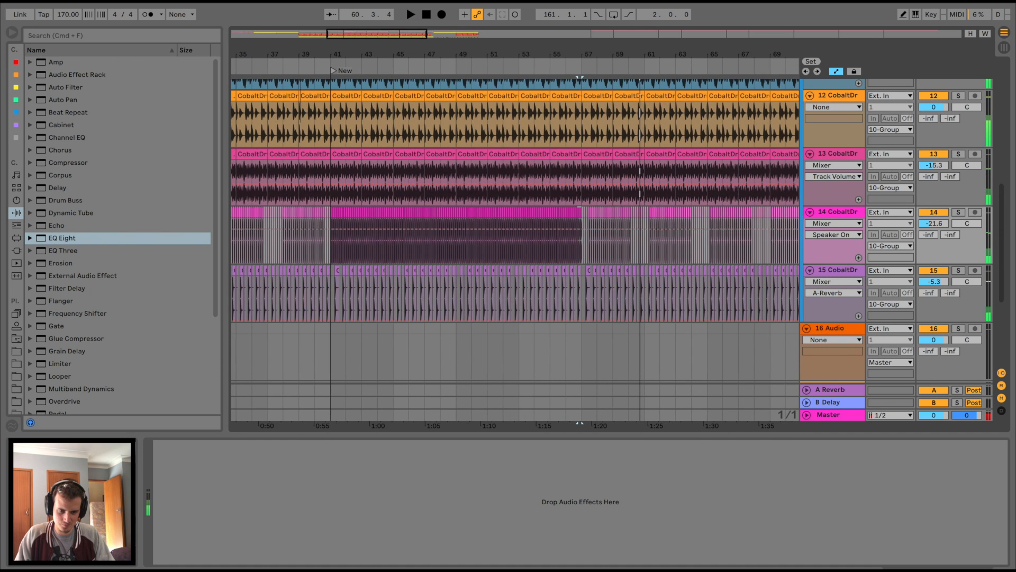
- Lower track 14's volume to -24.8 dB during playback and insert a new audio track below it in the drum group
click(279, 65)
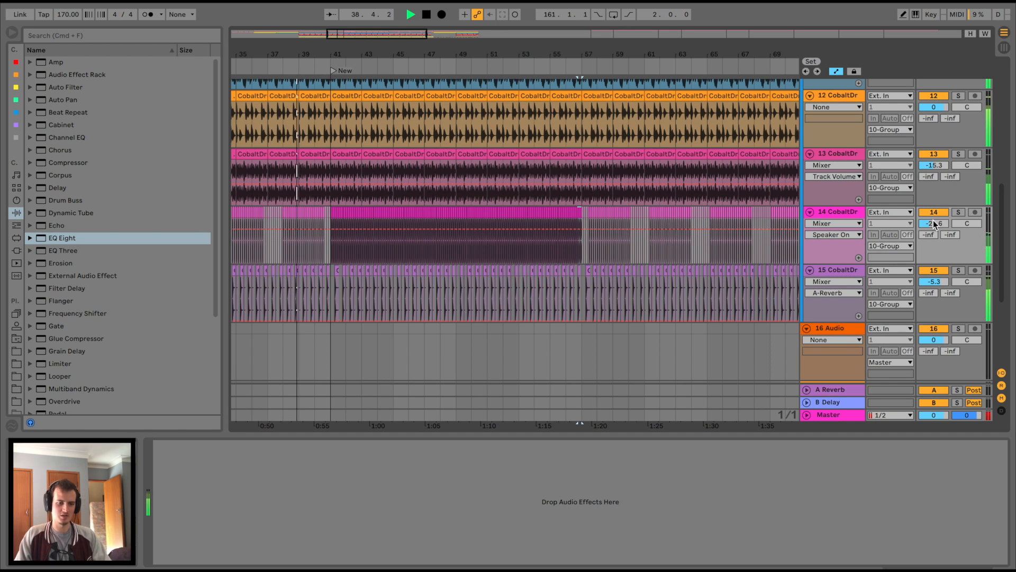
drag(936, 223, 936, 229)
click(838, 212)
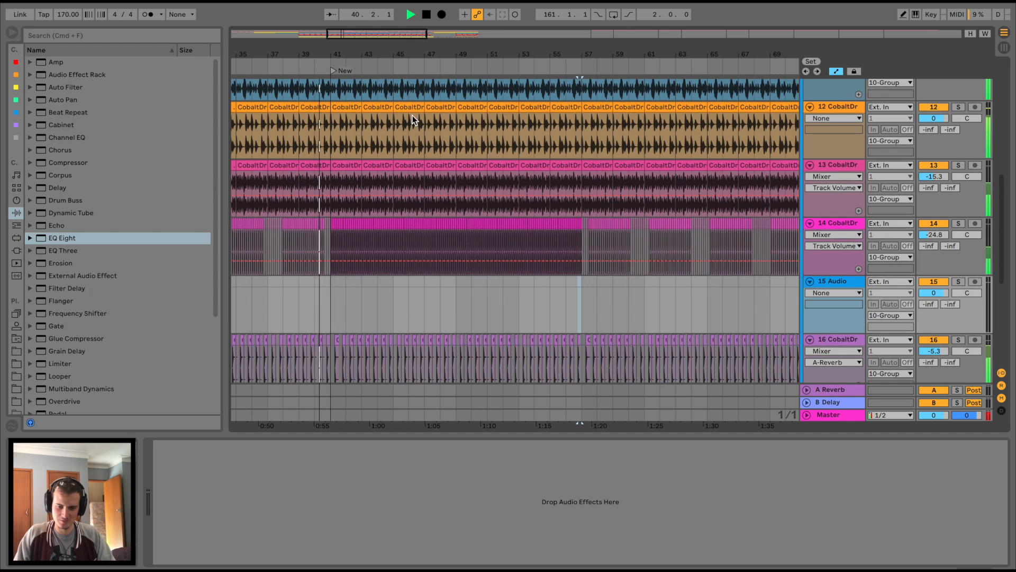
key(super+t)
drag(340, 58, 329, 87)
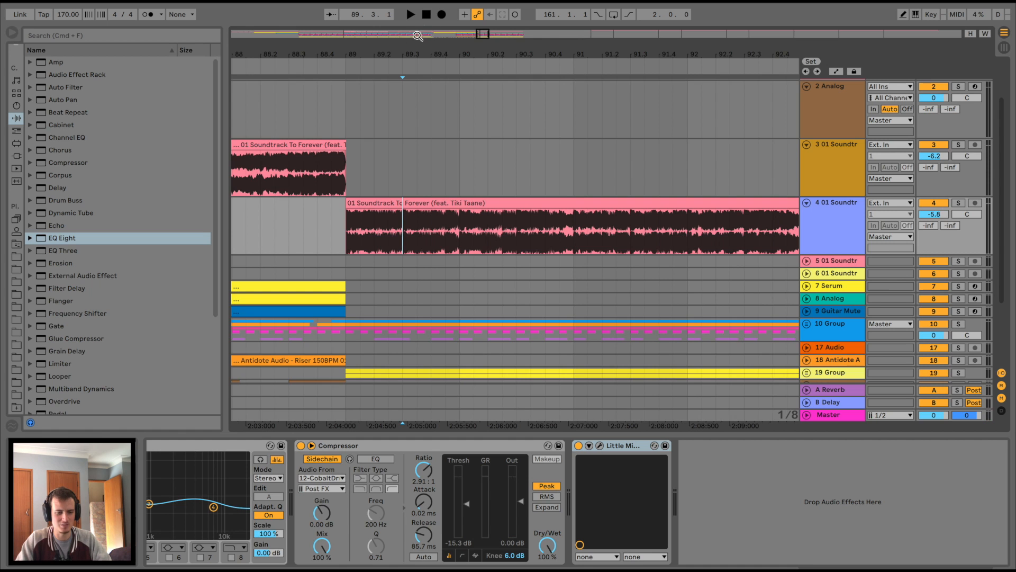
- Split the Soundtrack To Forever clip on track 4 at 89.3 and give the second piece a short fade-in
drag(418, 35, 405, 55)
drag(392, 211, 419, 215)
key(space)
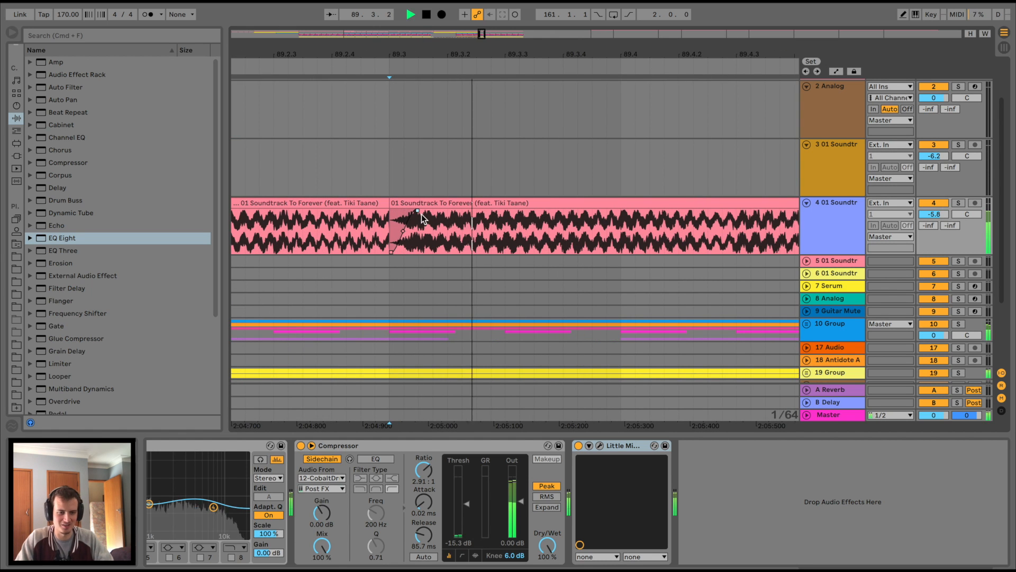
key(space)
key(space)
- Audition the split on track 4 by playing around 89.3 and from the start of bar 89
click(287, 234)
key(space)
key(space)
key(space)
drag(404, 54, 404, 52)
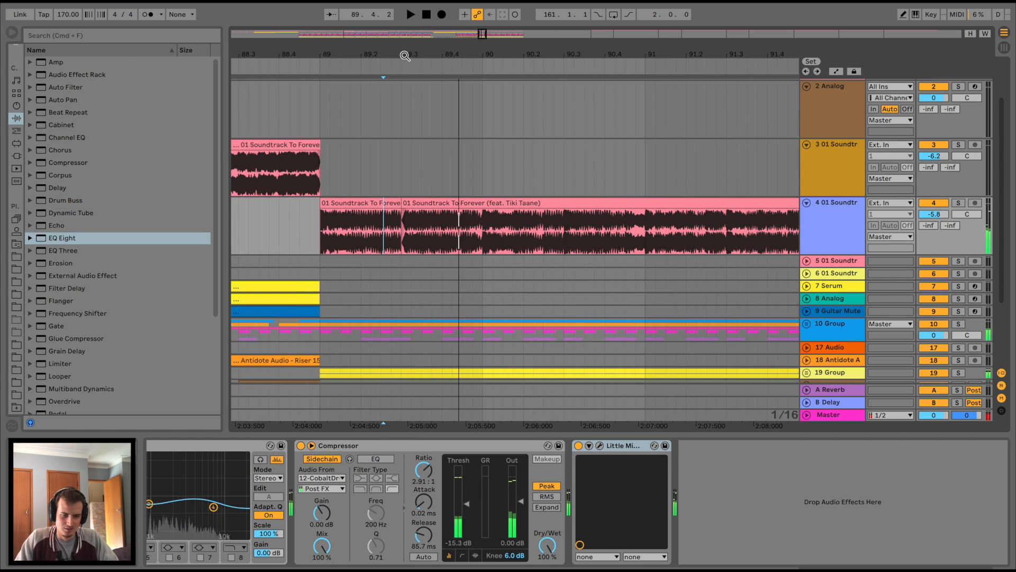
click(335, 201)
key(space)
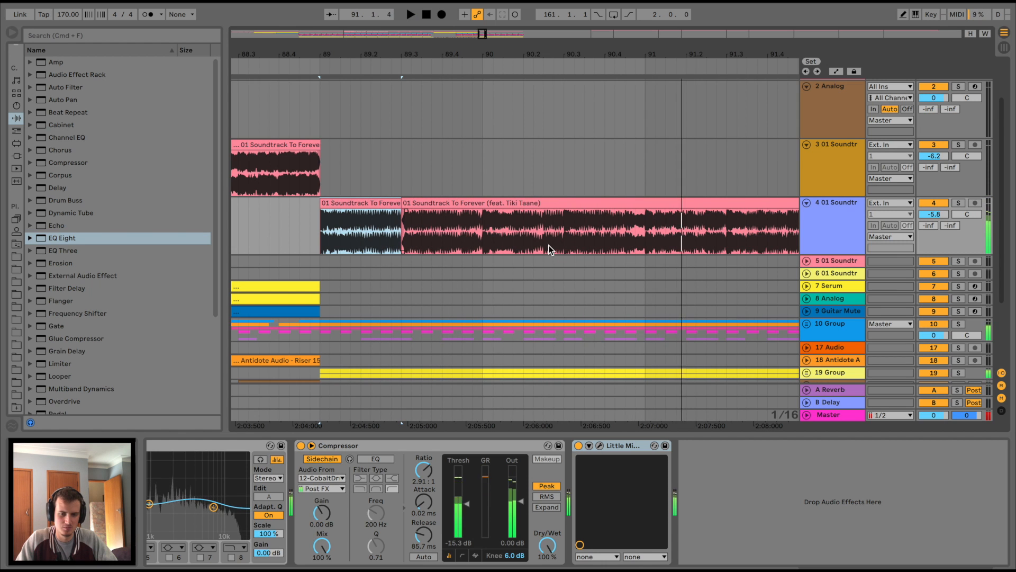
- Continue splitting the track 4 clip at 90.3, 91.3 and 92.3, with a short fade-in at each cut
click(544, 228)
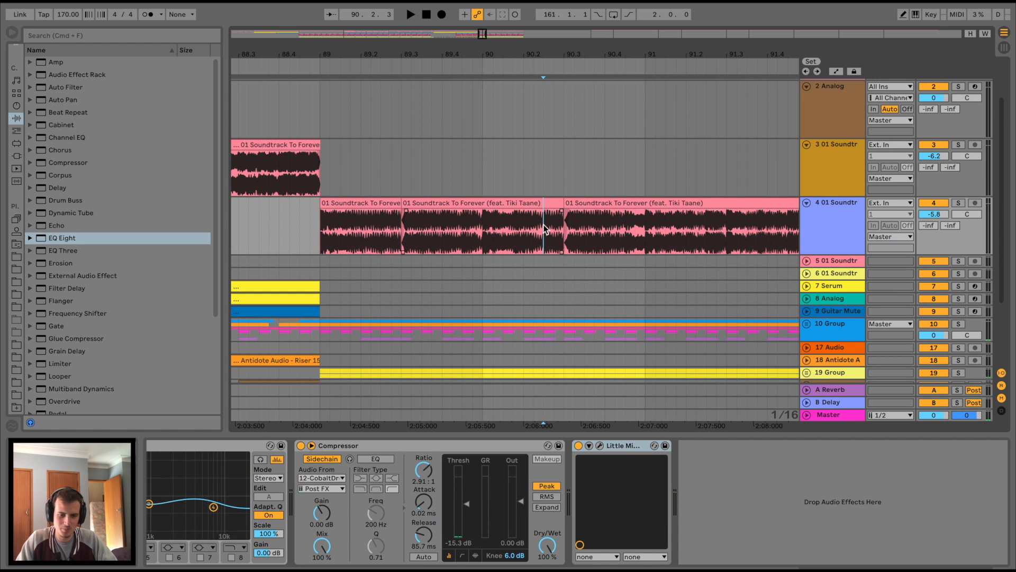
key(space)
scroll(545, 229, right, 6)
scroll(544, 229, right, 2)
click(457, 225)
key(super+e)
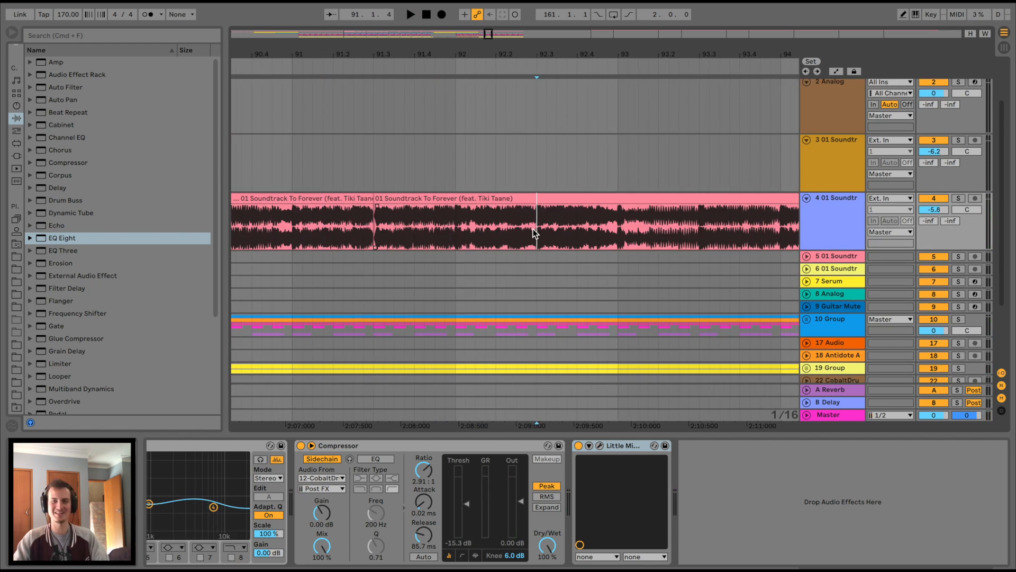
key(super+e)
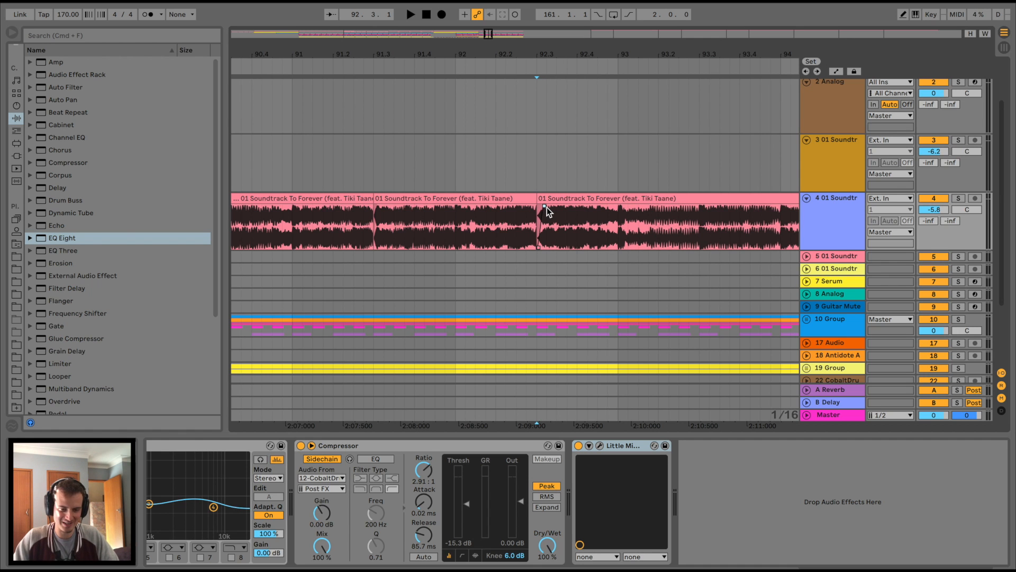
scroll(556, 214, right, 3)
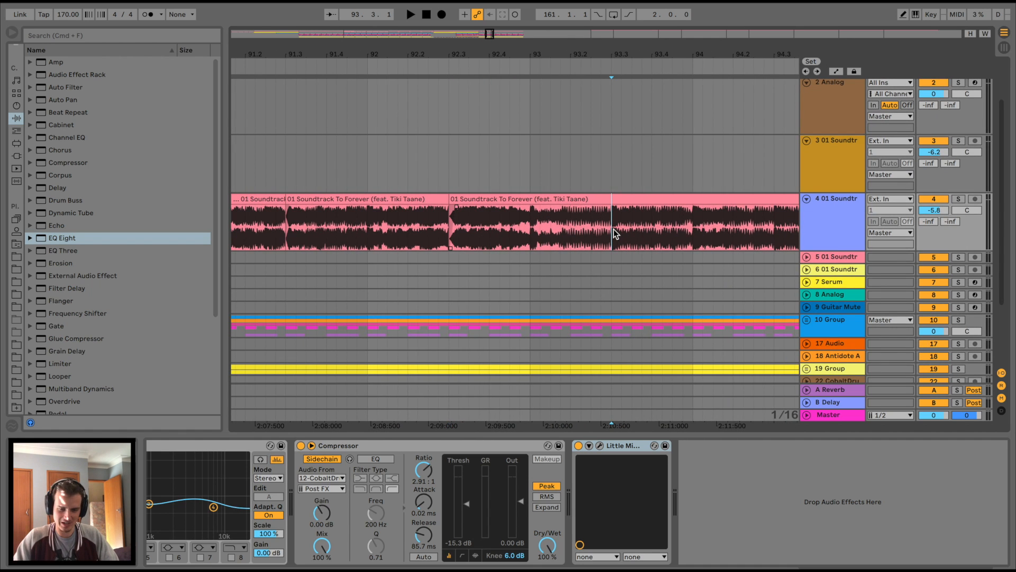
key(space)
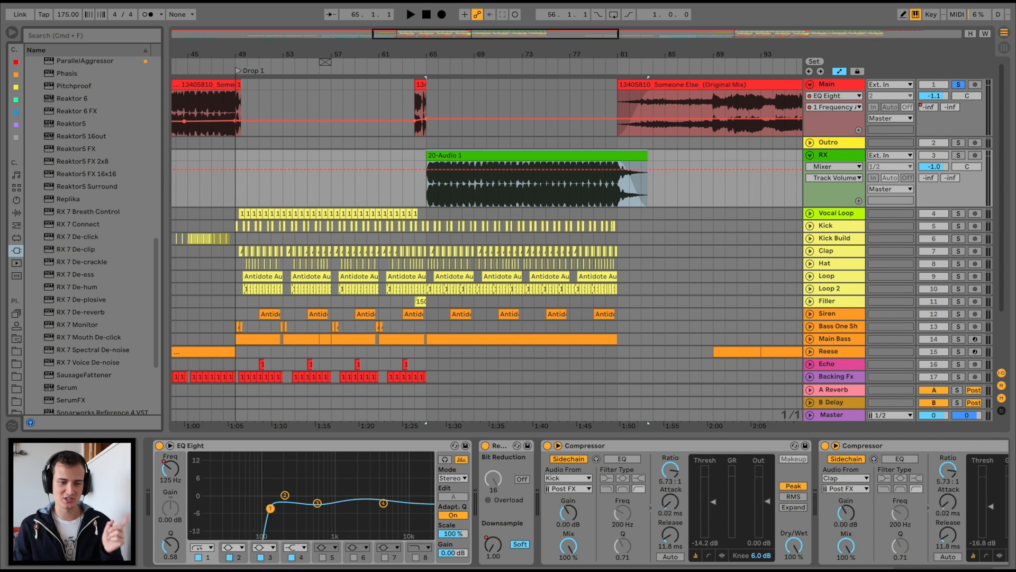
- In the 175 BPM remix project, solo the RX track and play it from bar 65
drag(439, 53, 403, 160)
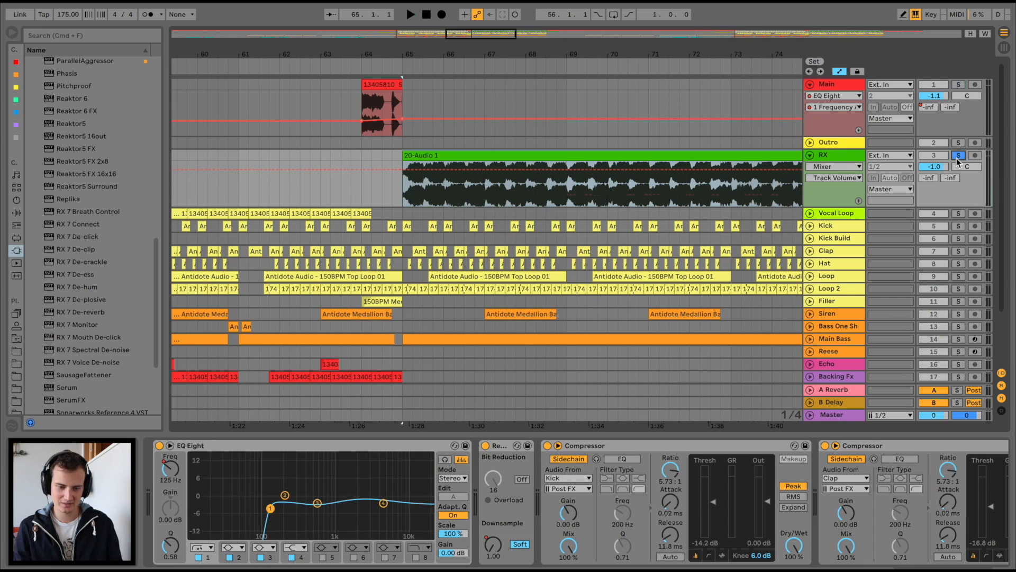
key(ctrl+g)
key(space)
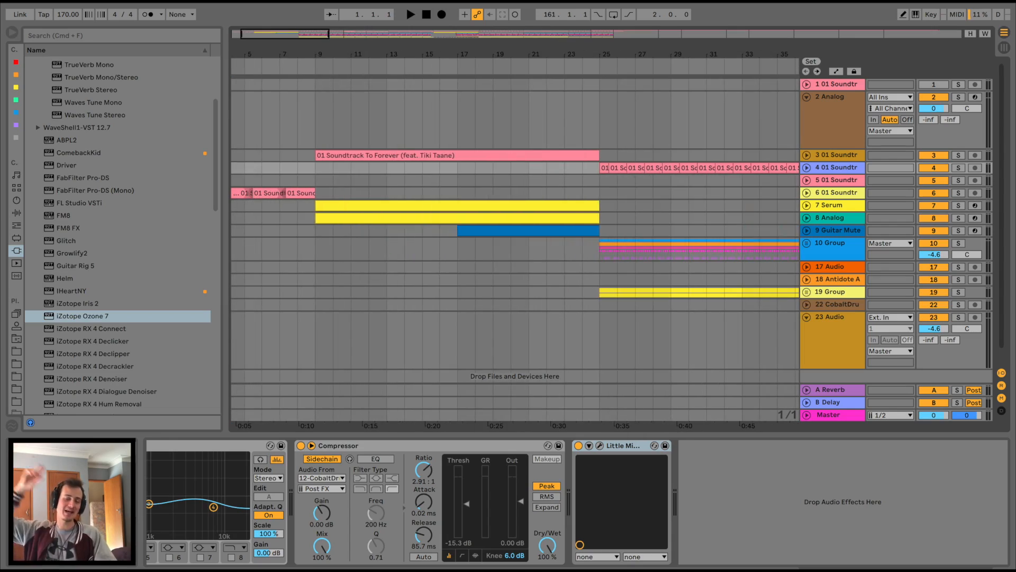
- Review the 170 BPM arrangement from the intro to the Outro locator, opening track 3's bars 9 to 25 clip for its sample details
drag(317, 54, 505, 54)
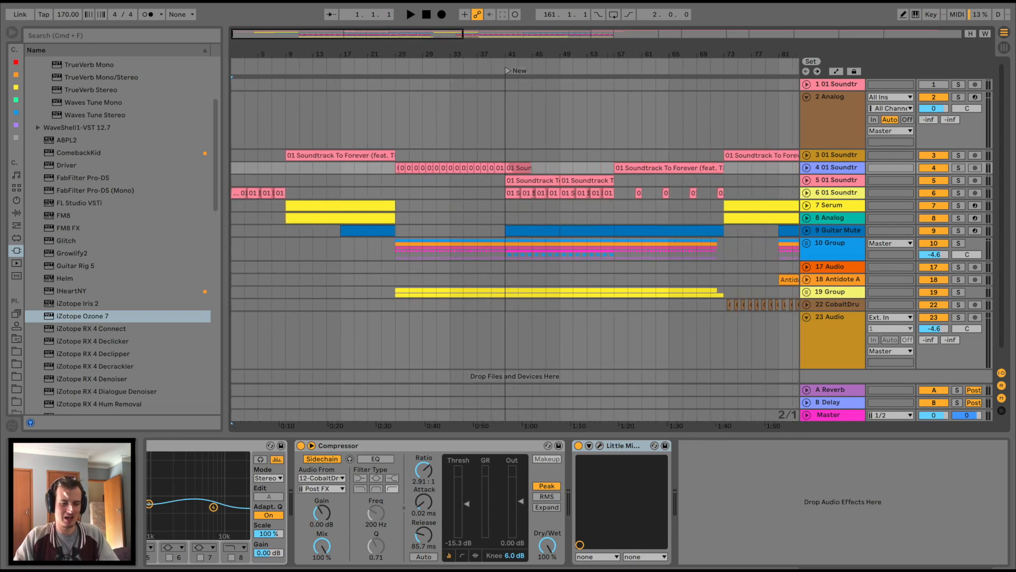
drag(279, 54, 279, 106)
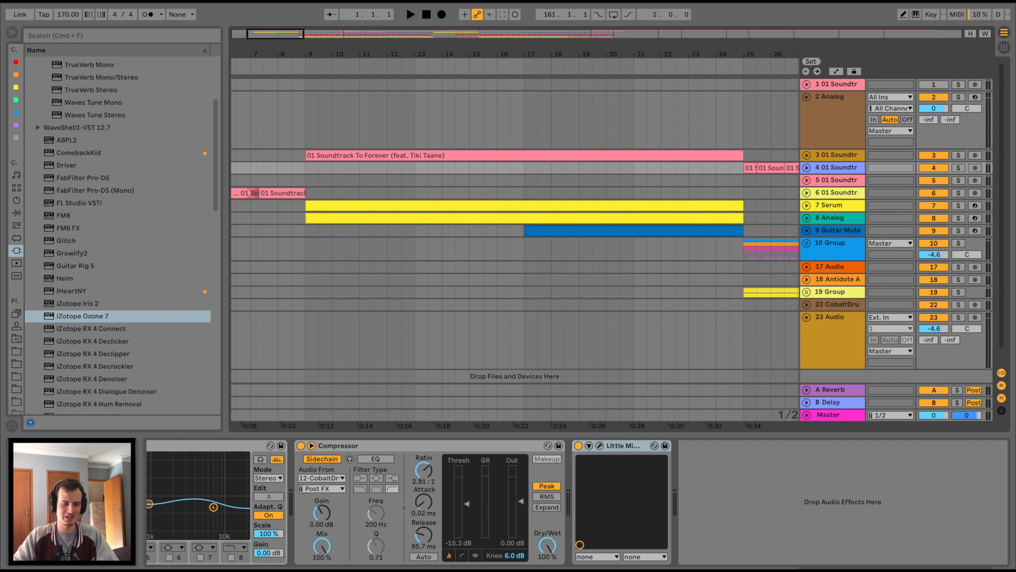
double_click(371, 155)
scroll(371, 155, left, 1)
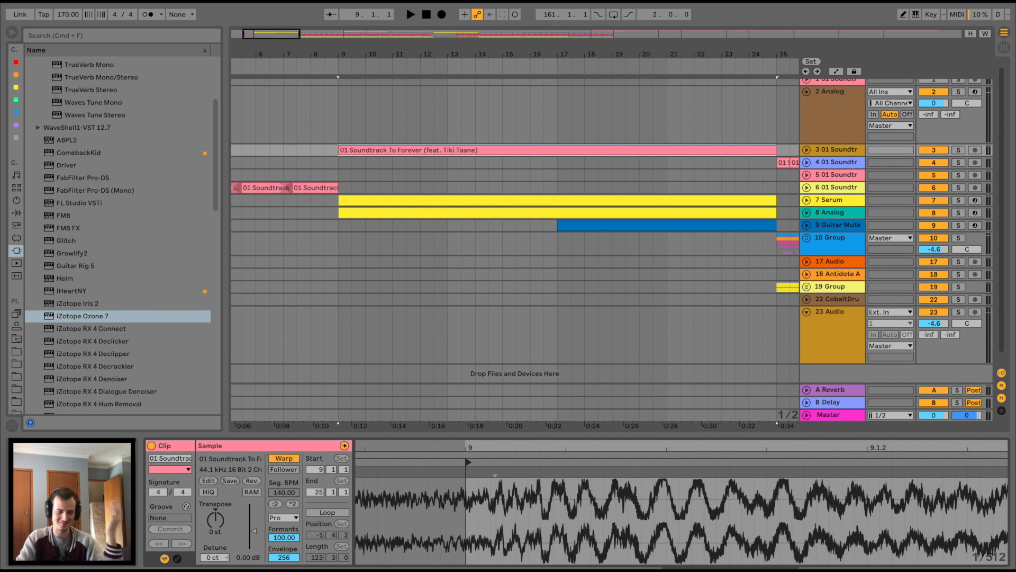
drag(339, 54, 339, 27)
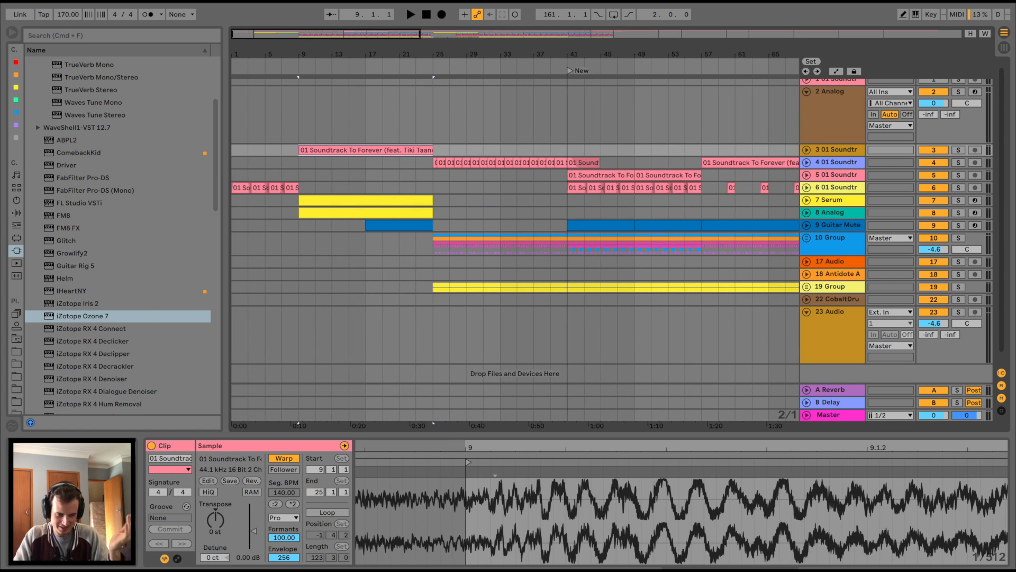
drag(464, 54, 464, 27)
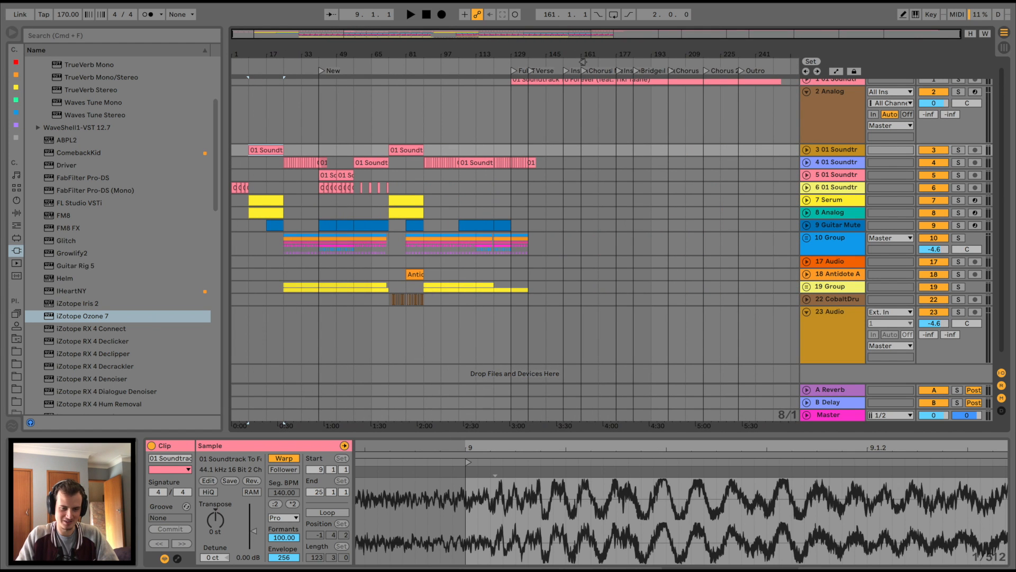
scroll(515, 223, up, 1)
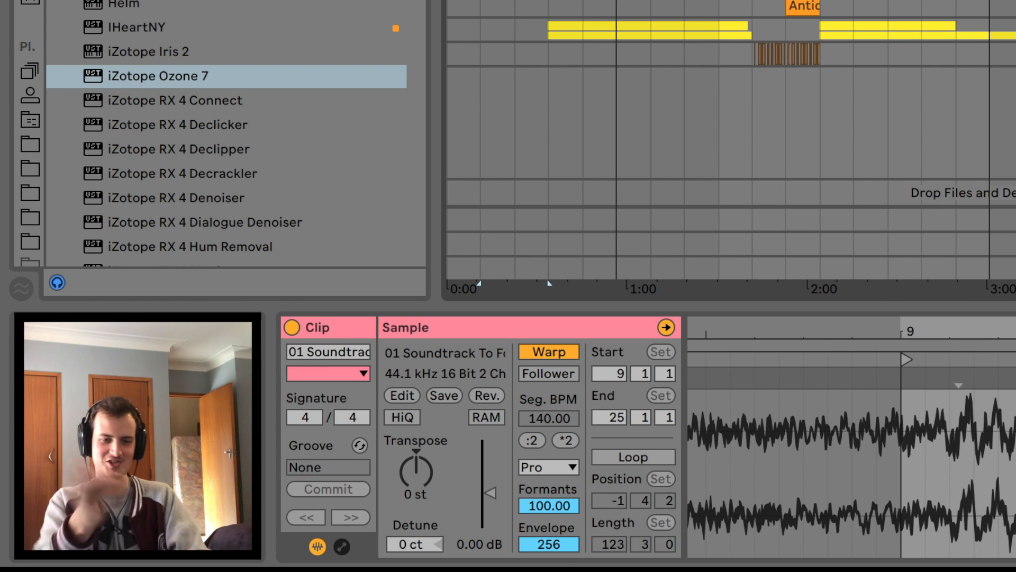
click(406, 155)
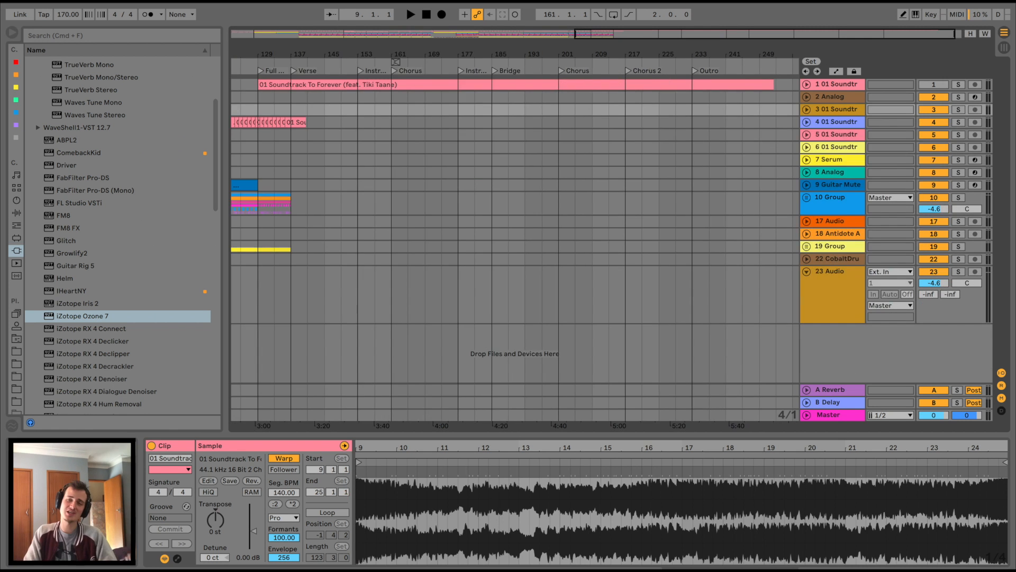
scroll(515, 222, left, 2)
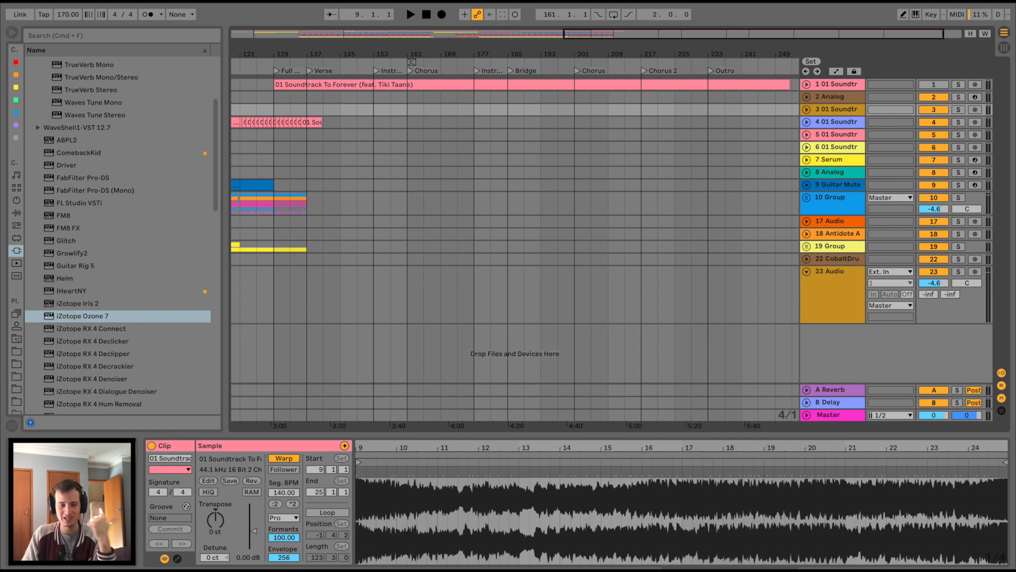
- Play the 170 BPM arrangement from bar 1 and unfold track 6 to show the waveforms of the intro clips
drag(412, 61, 583, 62)
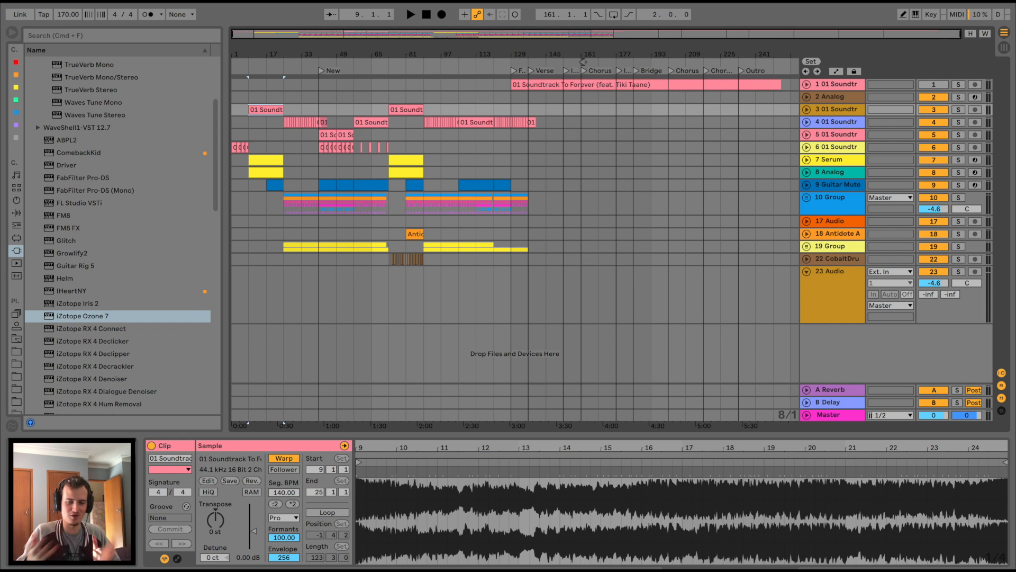
key(shift+Tab)
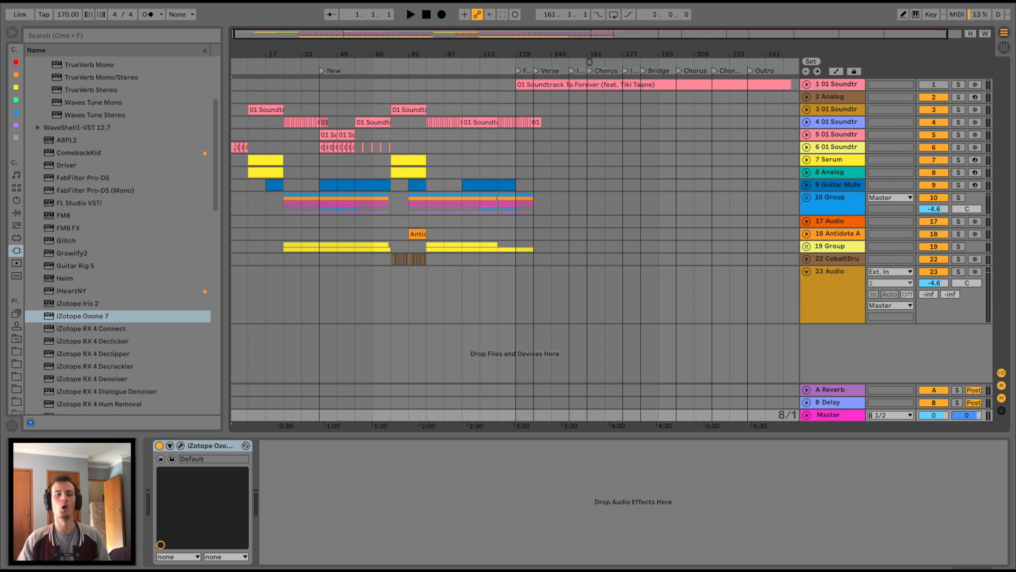
key(space)
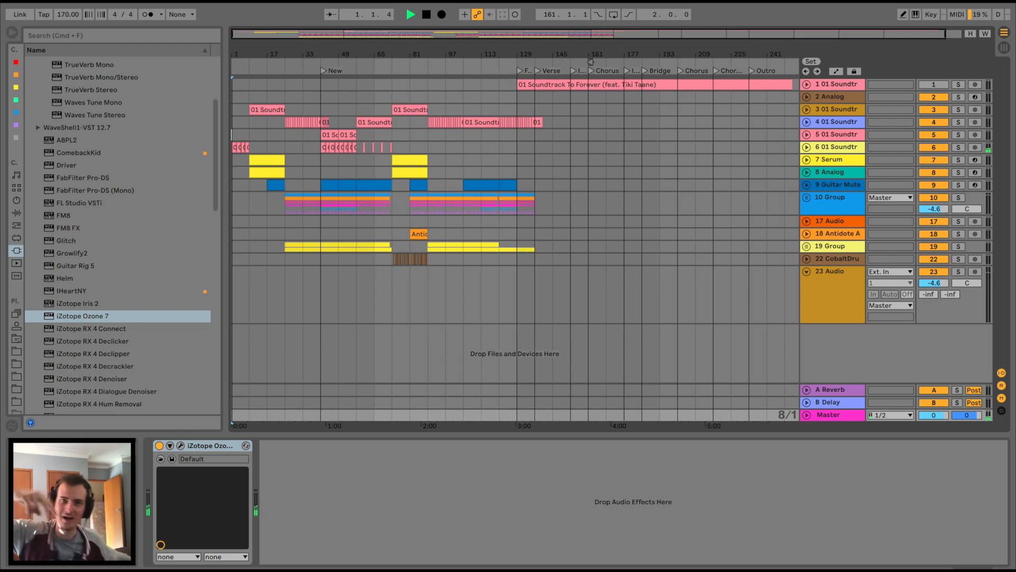
drag(590, 61, 577, 238)
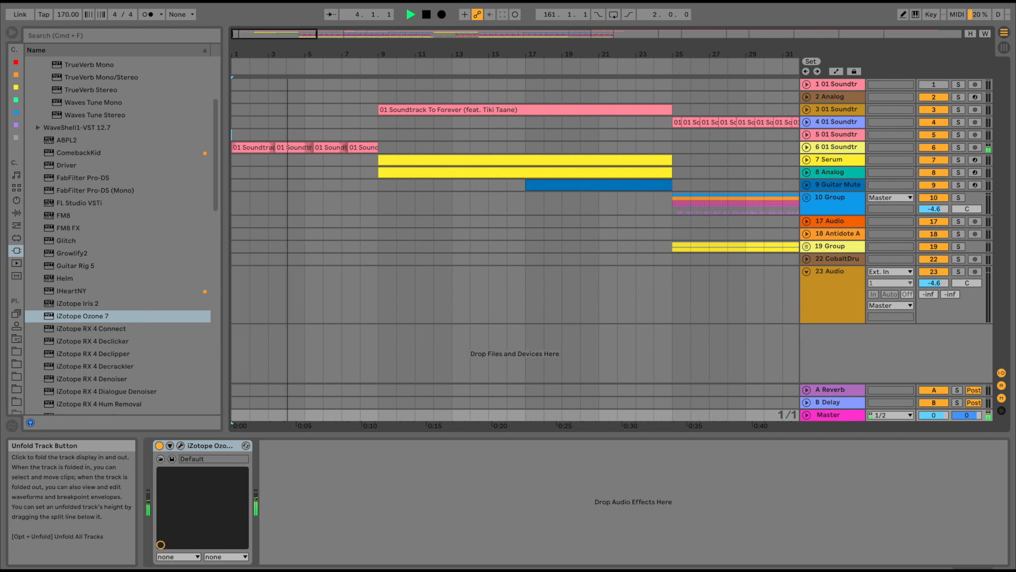
click(807, 147)
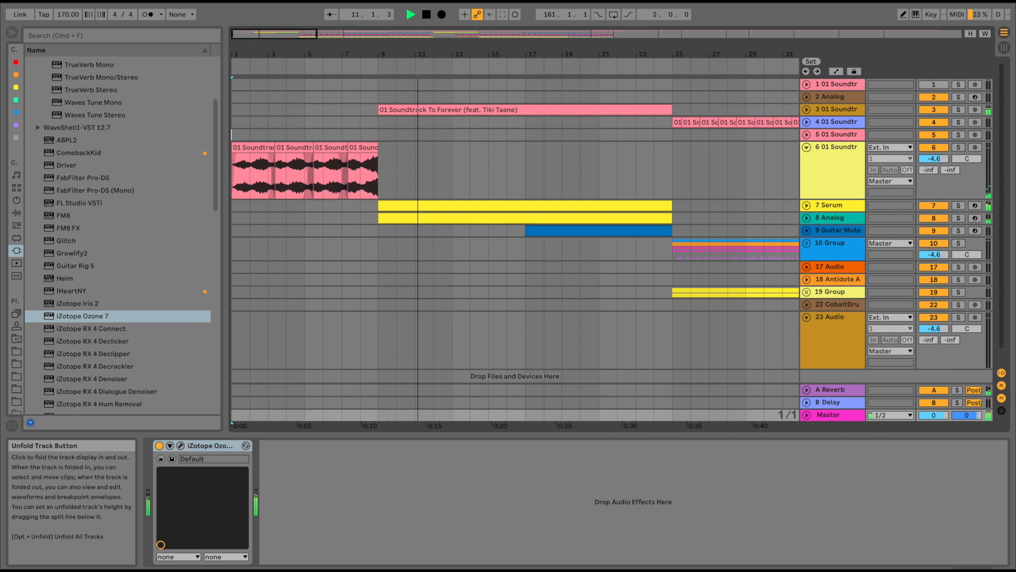
- Unfold track 3 and the track 7 Serum to examine the song clip and MIDI notes in bars 9 to 25
scroll(514, 109, right, 2)
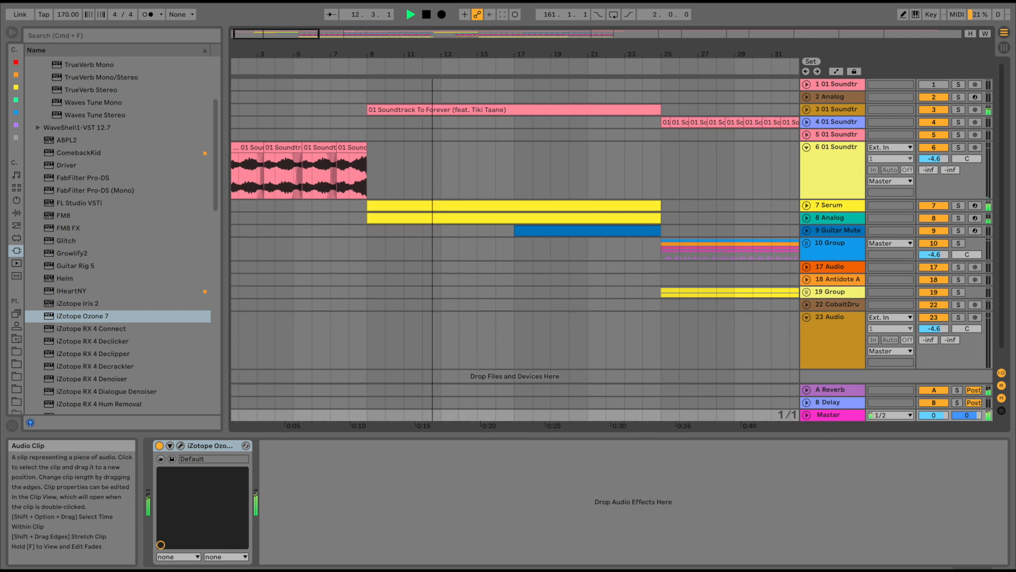
click(806, 109)
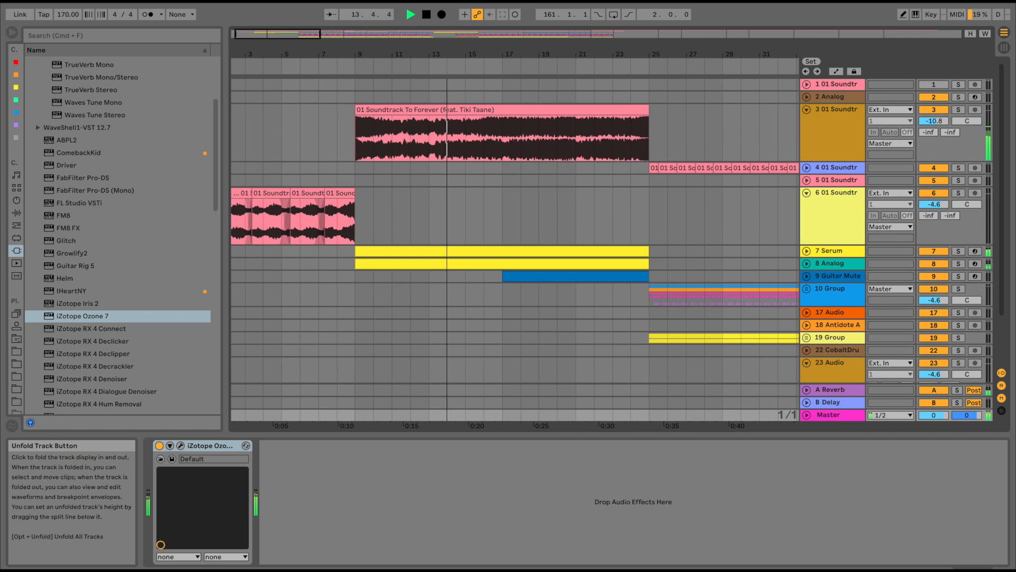
scroll(370, 67, down, 3)
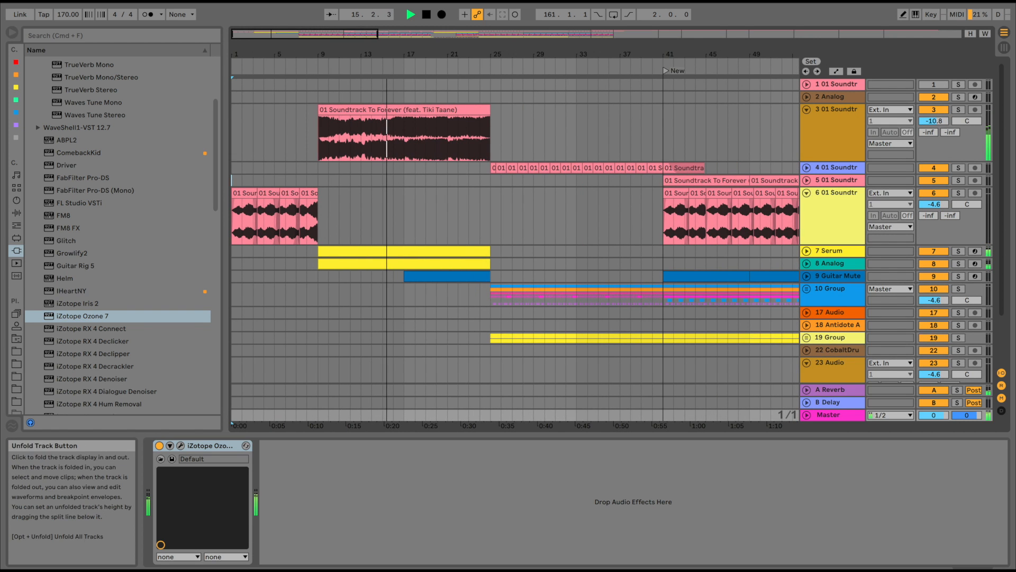
click(807, 251)
scroll(513, 249, down, 2)
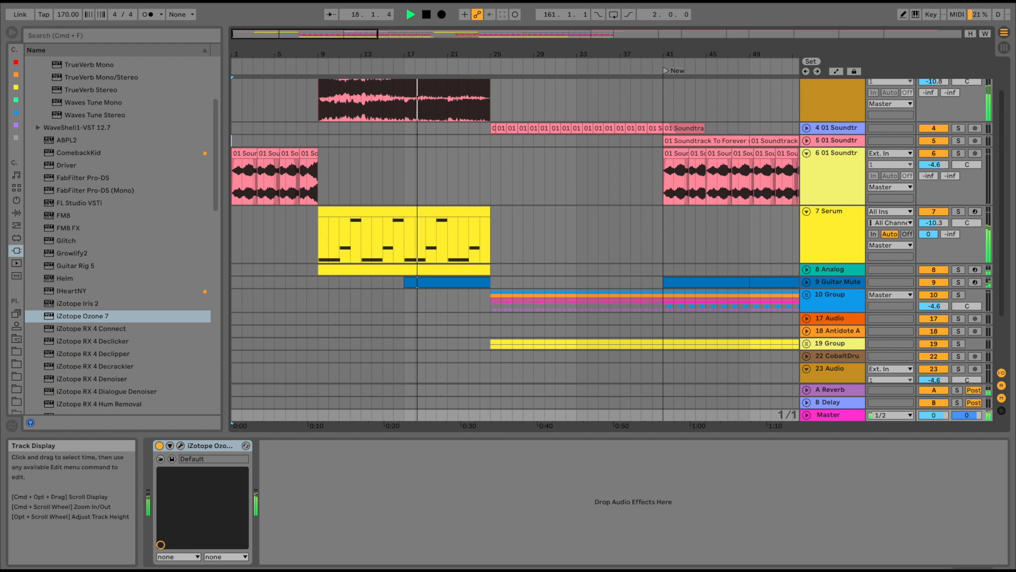
drag(447, 55, 448, 108)
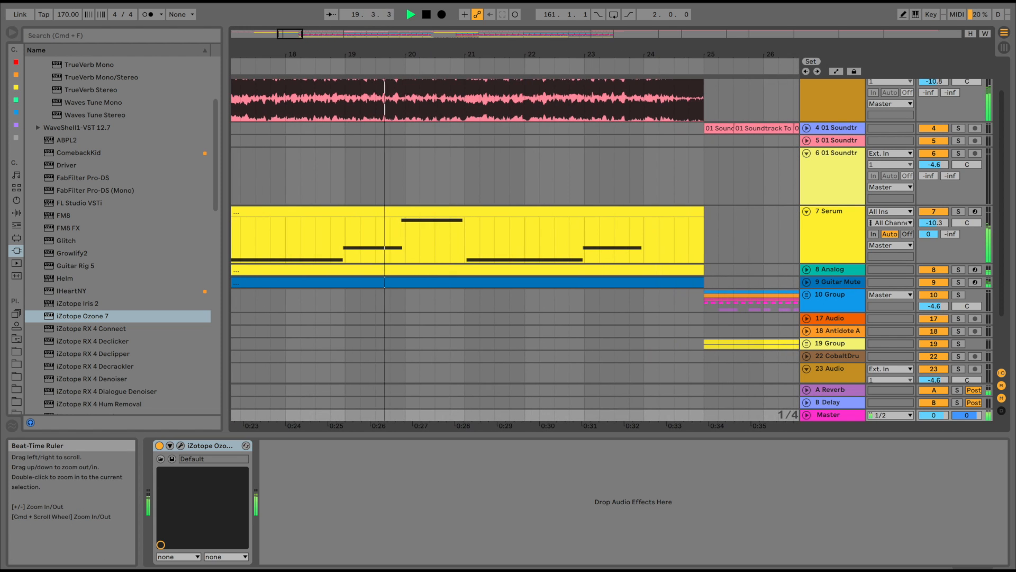
scroll(603, 137, up, 2)
scroll(604, 138, right, 5)
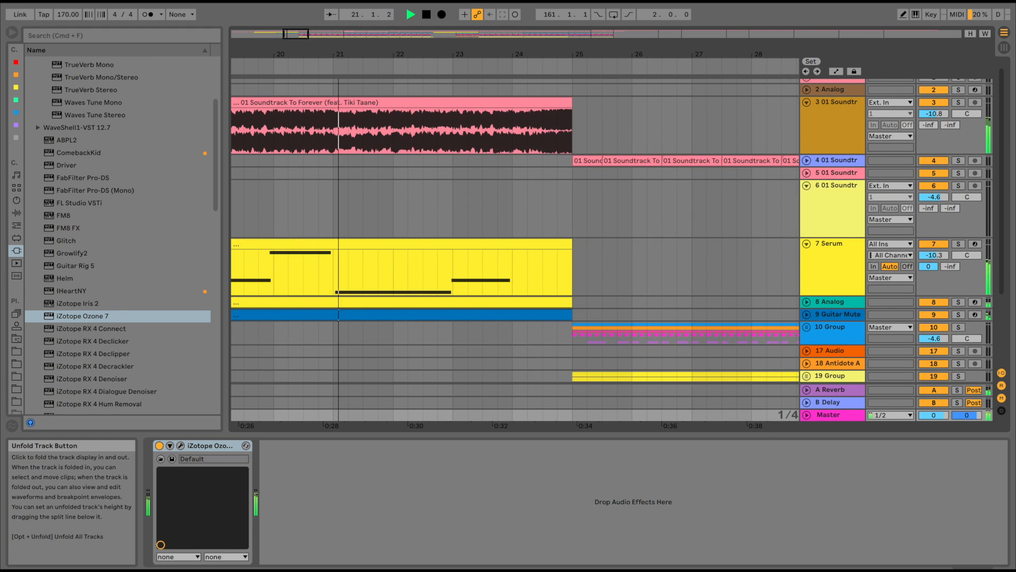
- Unfold track 4 to inspect its cut clips from bar 25, and set its first send to -11.2
click(807, 159)
drag(448, 55, 447, 14)
scroll(447, 212, down, 3)
scroll(612, 243, up, 3)
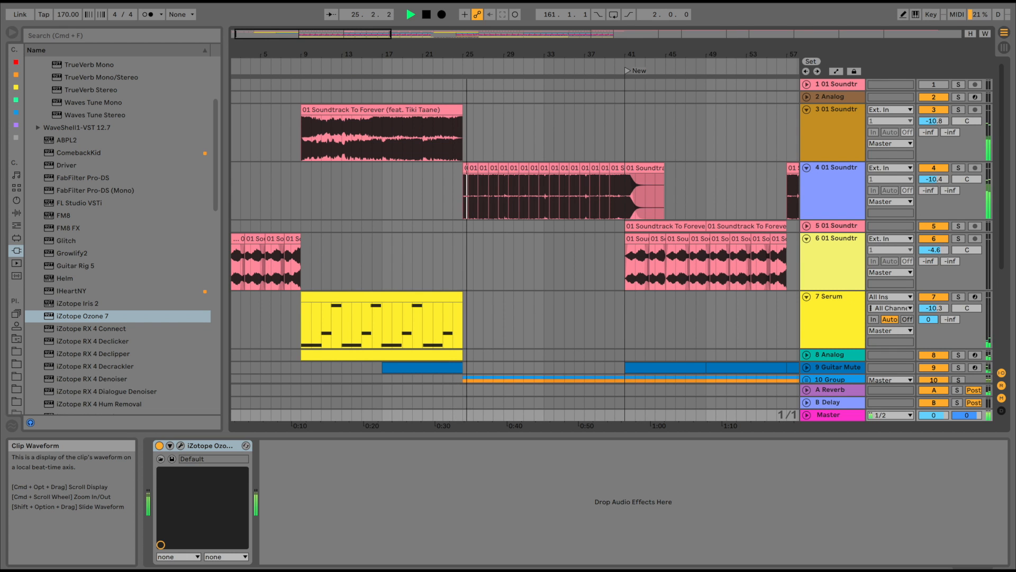
scroll(513, 244, down, 5)
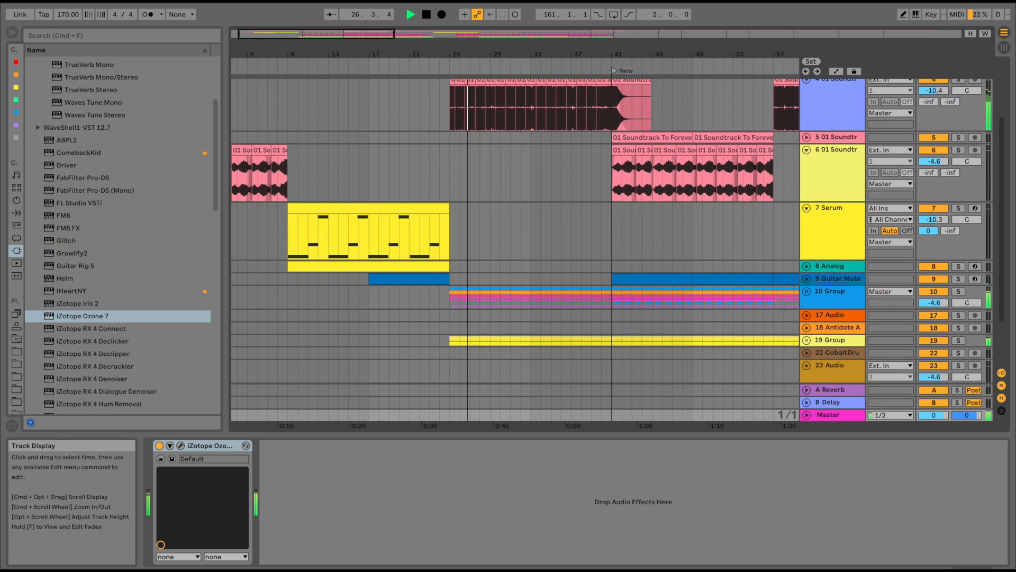
scroll(514, 244, up, 2)
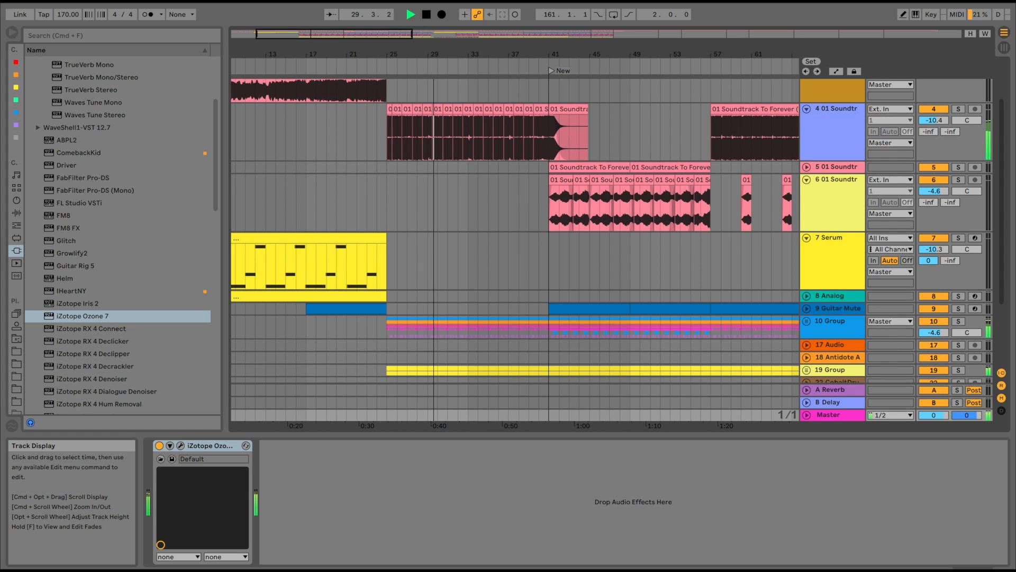
scroll(513, 244, up, 2)
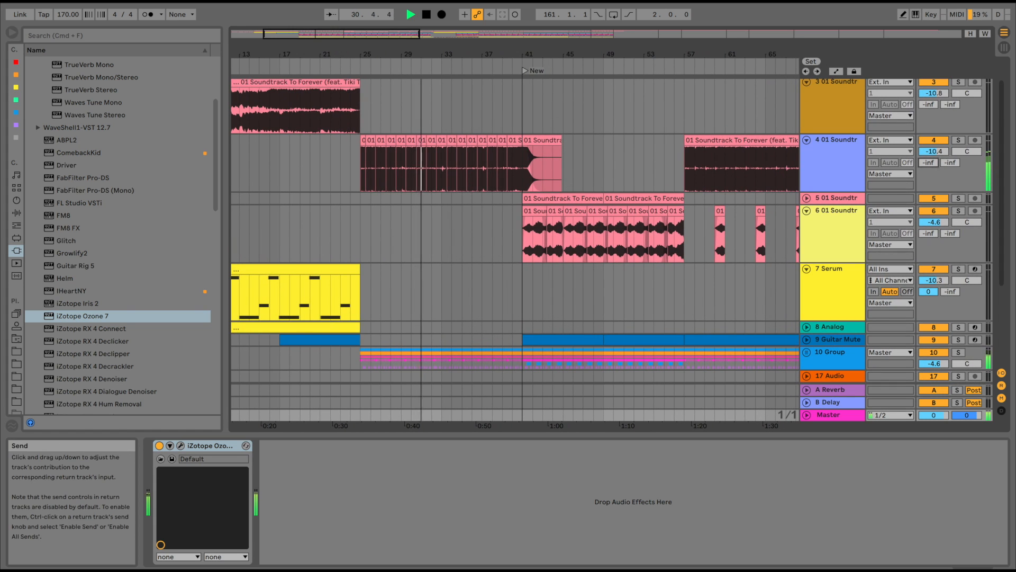
mouse_move(929, 162)
mouse_down()
mouse_move(929, 174)
mouse_move(928, 159)
mouse_up()
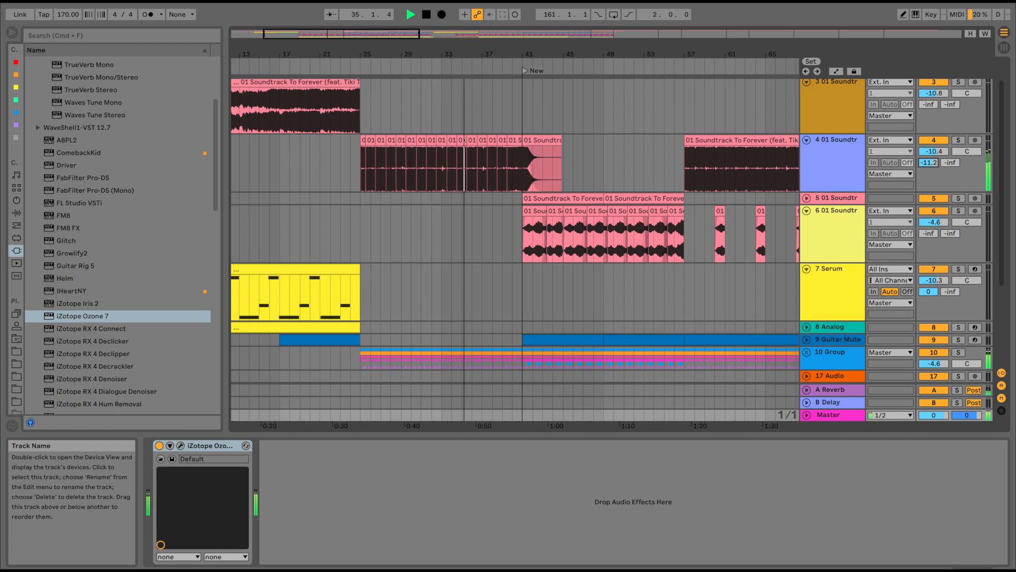
- Select track 4 to display its EQ and sidechained Compressor device chain
scroll(617, 246, up, 1)
click(834, 122)
click(834, 177)
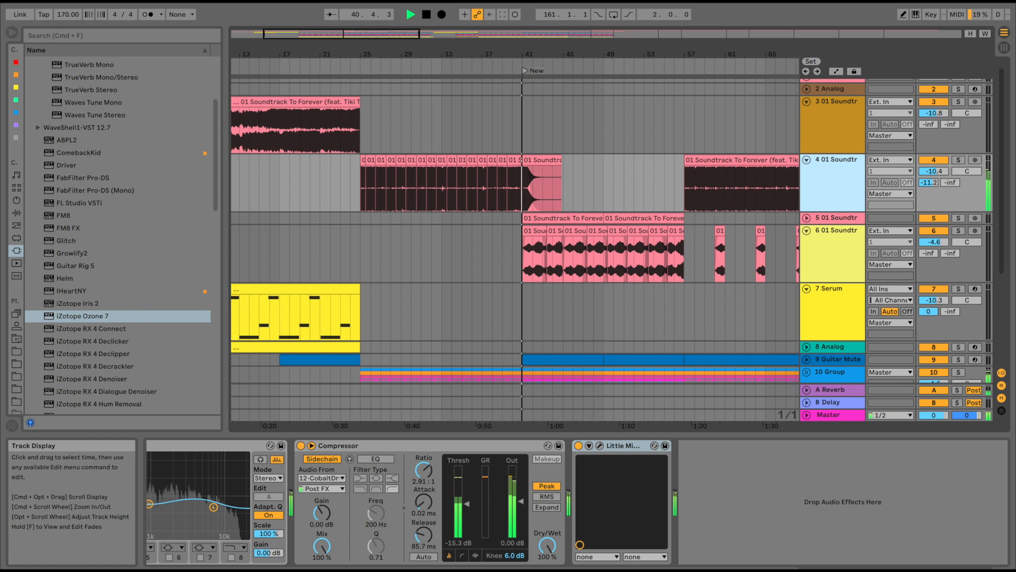
- Unfold track 5 around bar 41 and display its EQ Eight and sidechained Compressor
scroll(514, 243, down, 2)
scroll(513, 244, right, 5)
scroll(514, 243, down, 1)
scroll(514, 244, right, 5)
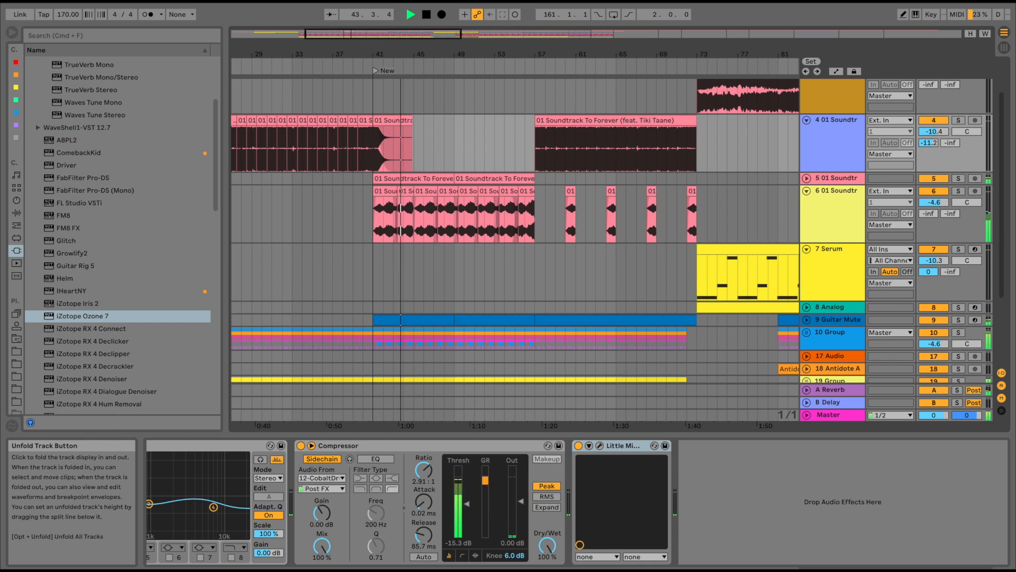
click(807, 177)
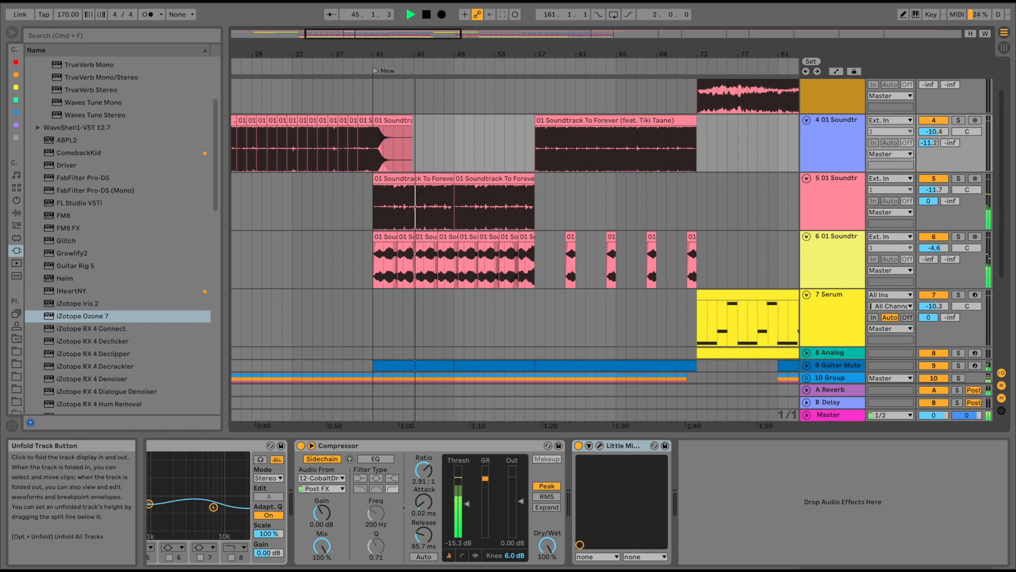
click(836, 179)
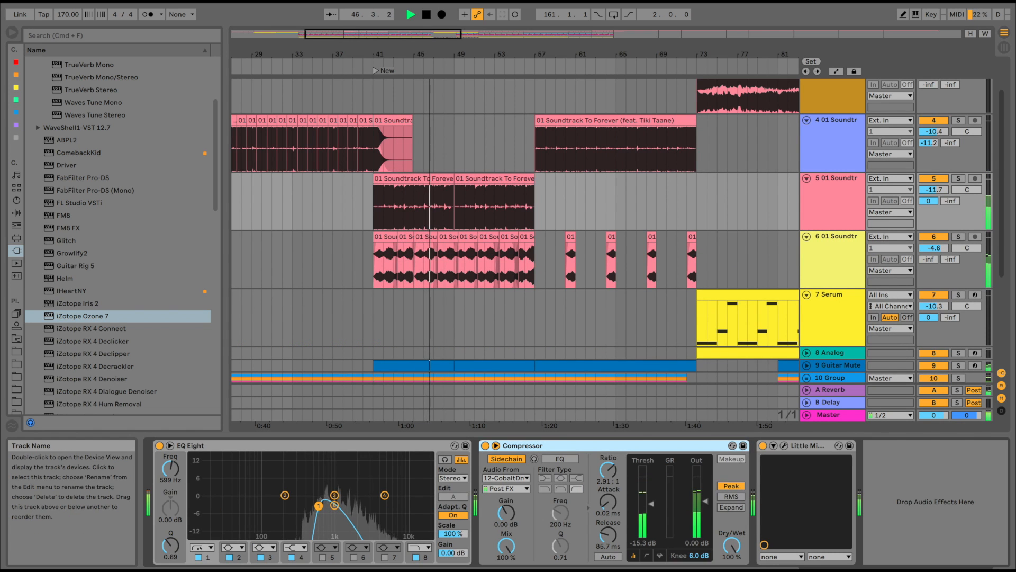
- Move the fade-out start of track 4's bar 41 clip earlier, to about 41.1.3
drag(375, 54, 375, 139)
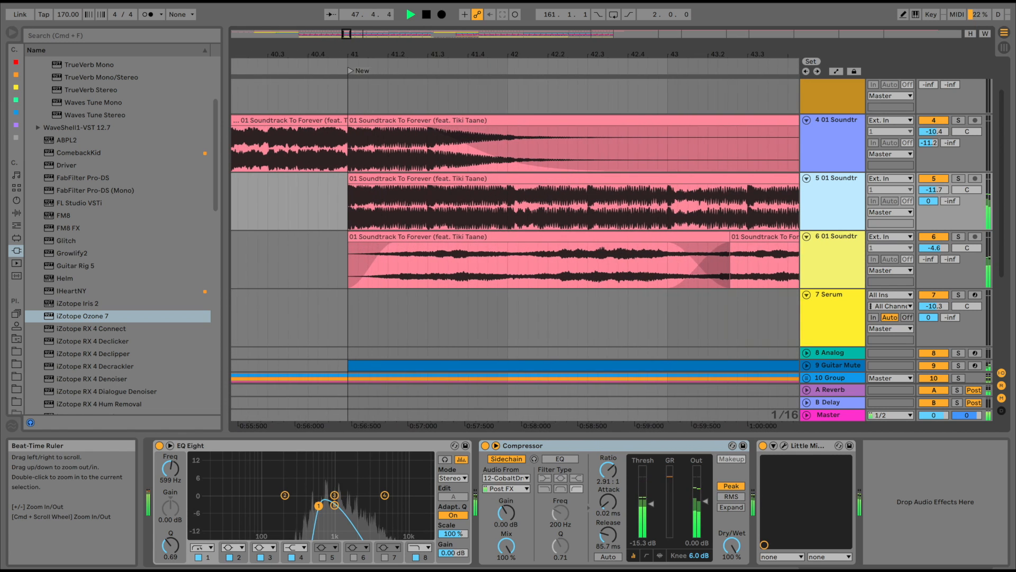
click(503, 159)
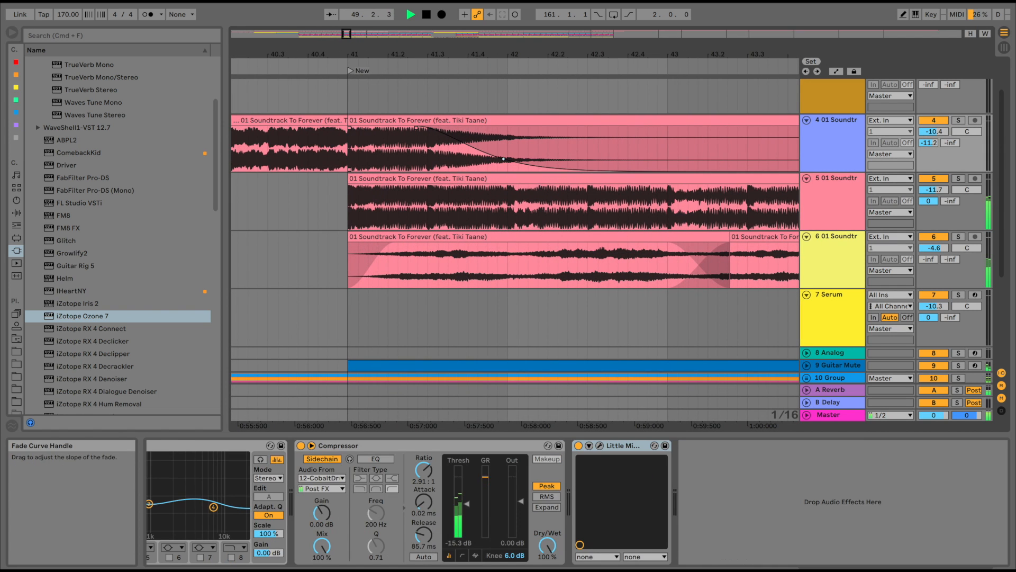
drag(416, 128, 366, 128)
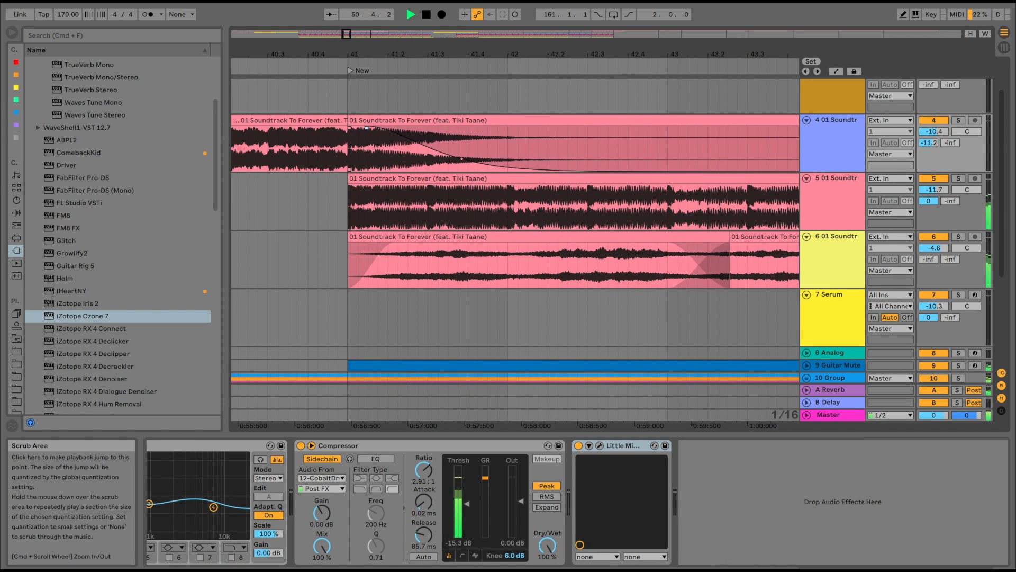
drag(415, 54, 415, 47)
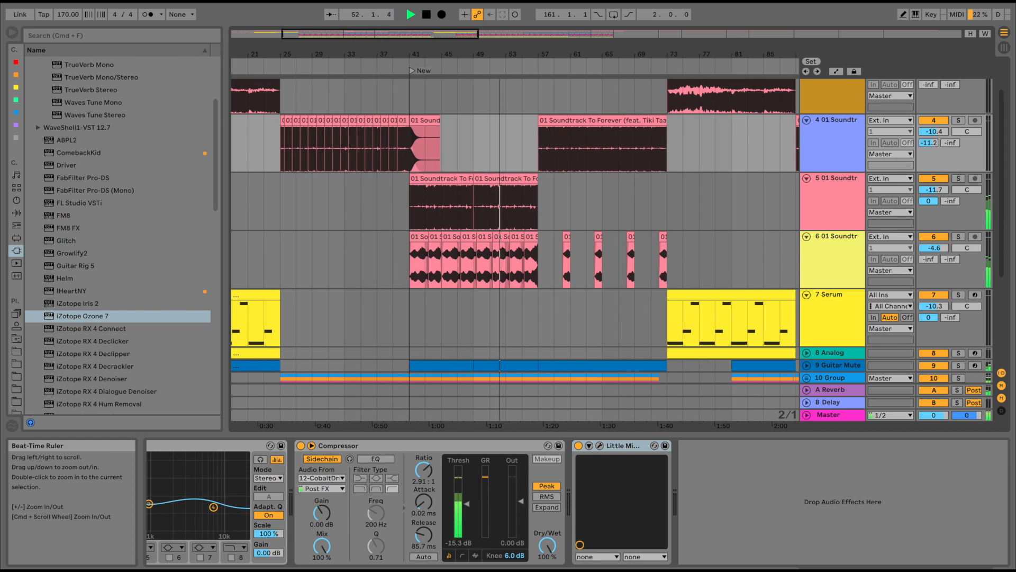
- Select the last part of bar 56 in the track 10 group, up to bar 57
drag(535, 54, 535, 106)
scroll(535, 212, down, 5)
scroll(515, 222, down, 1)
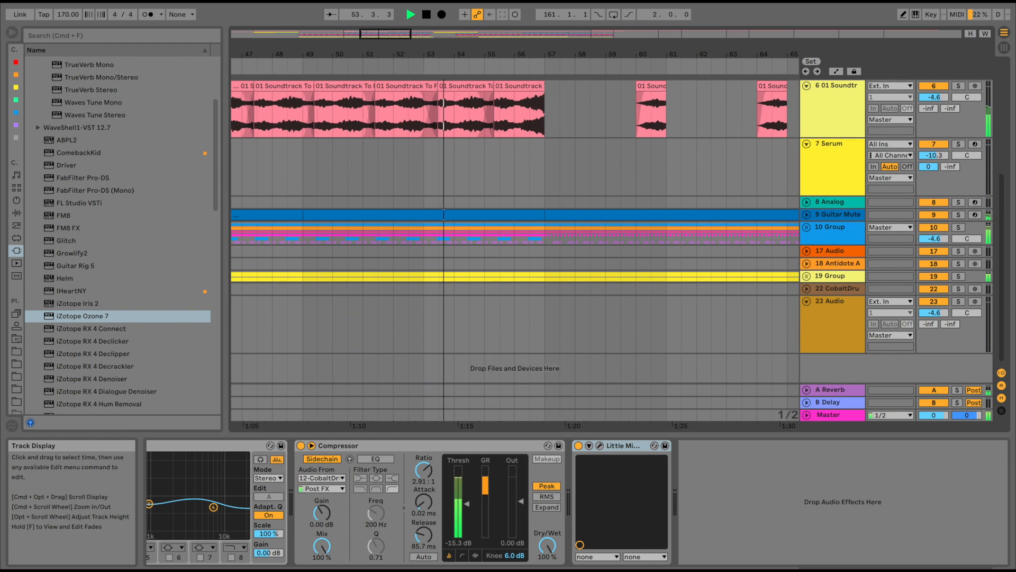
drag(559, 54, 558, 95)
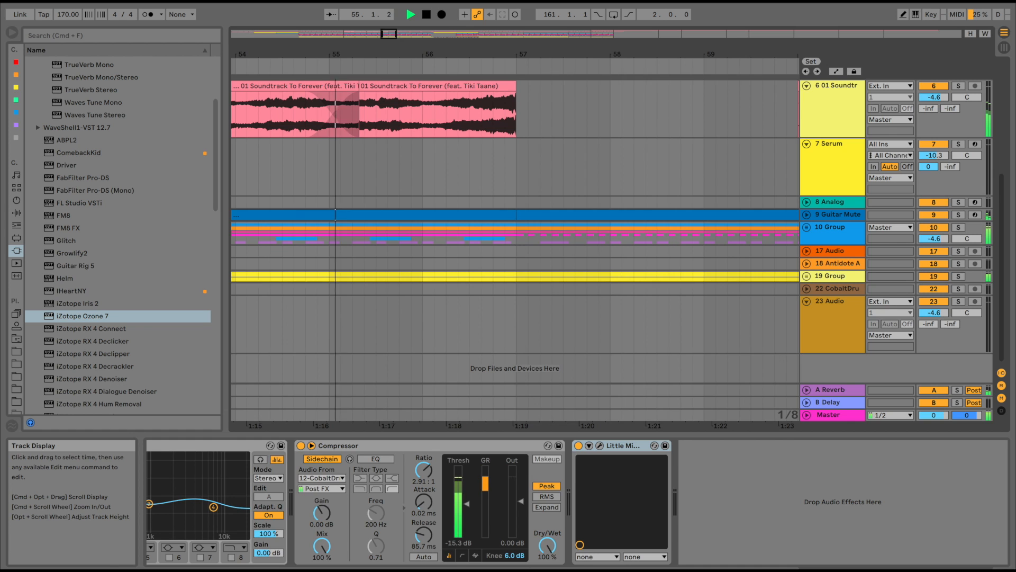
drag(492, 233, 487, 233)
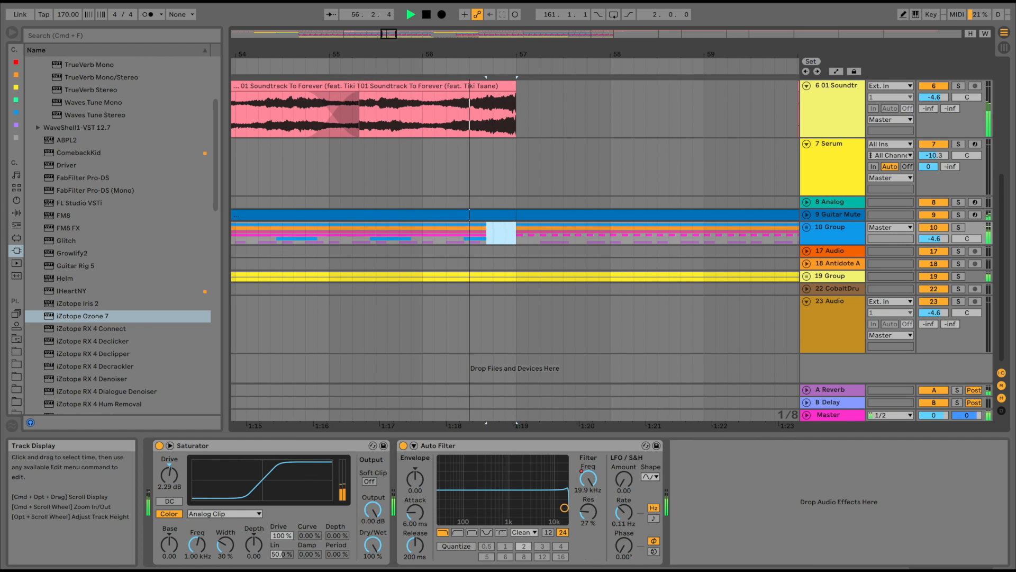
- Review the arrangement from bar 57 to about bar 85 during playback, examining the song clips, Serum notes, groups and riser
scroll(488, 233, right, 5)
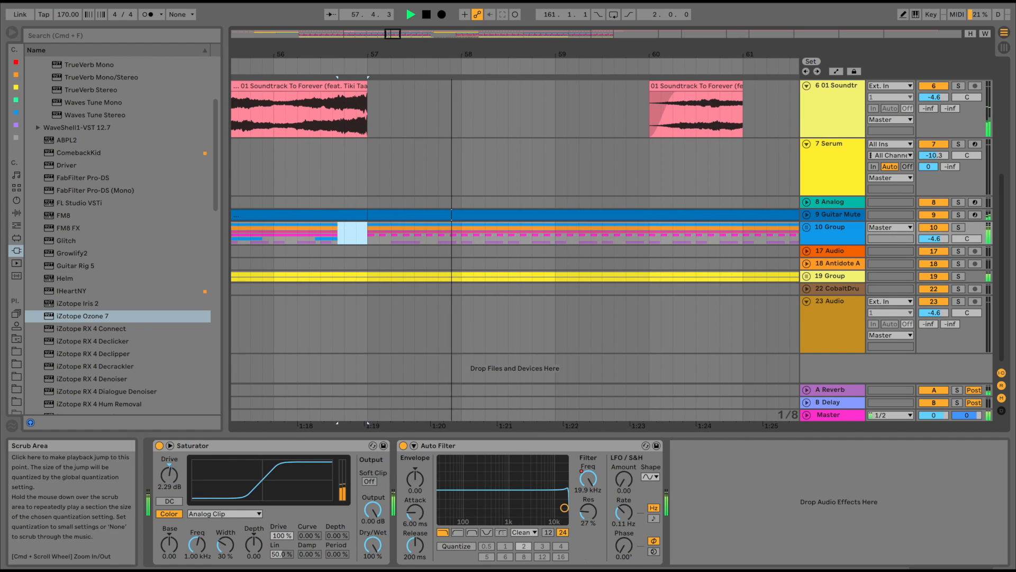
drag(497, 54, 497, 36)
scroll(493, 190, up, 7)
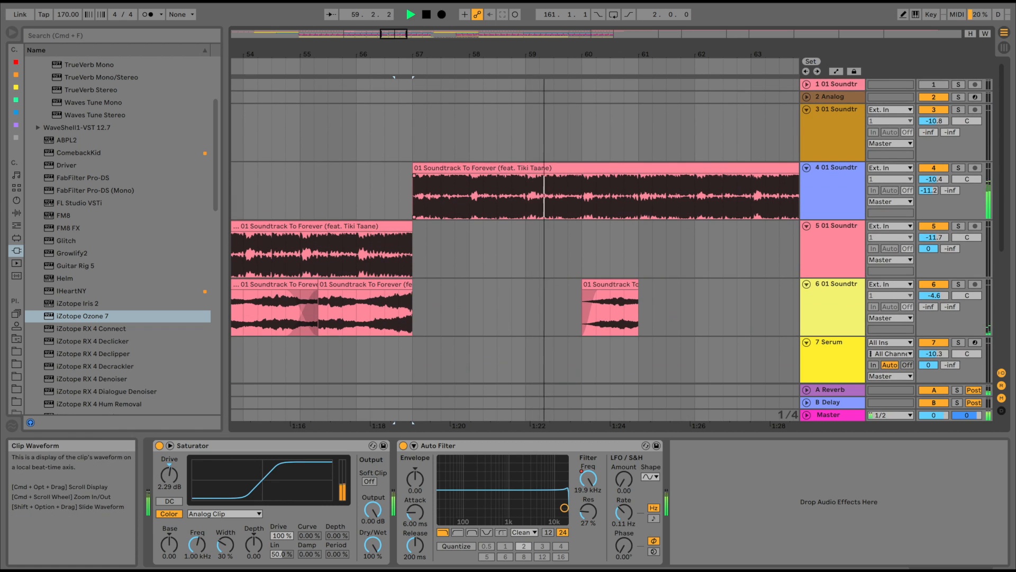
scroll(492, 190, right, 5)
scroll(493, 190, right, 5)
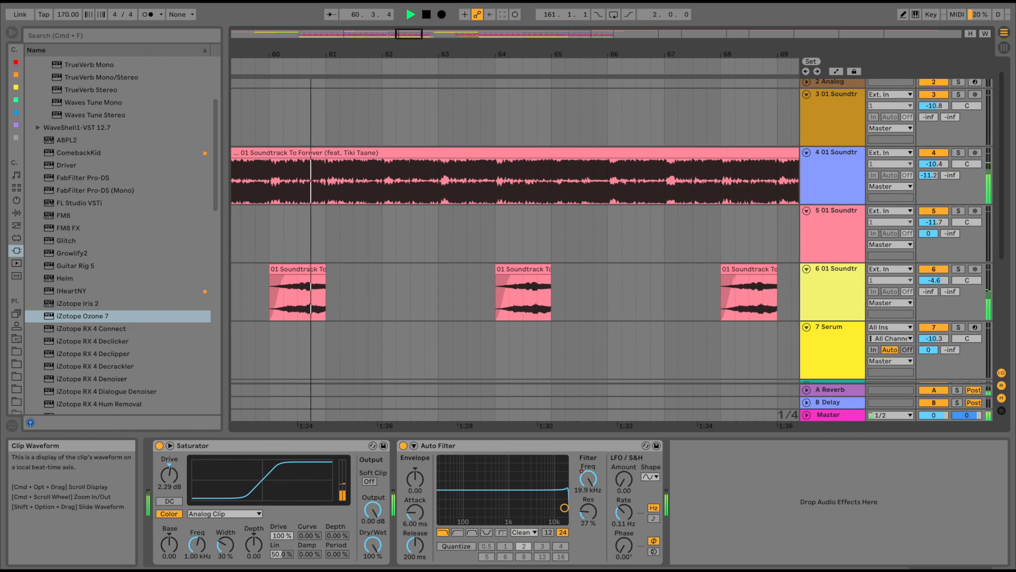
scroll(518, 191, down, 5)
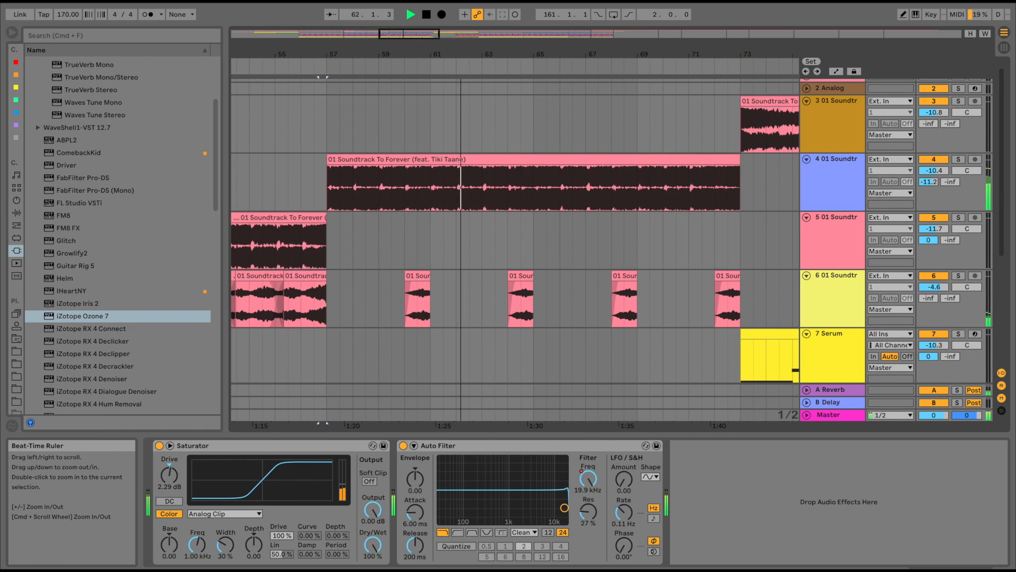
scroll(493, 211, down, 3)
scroll(492, 212, right, 2)
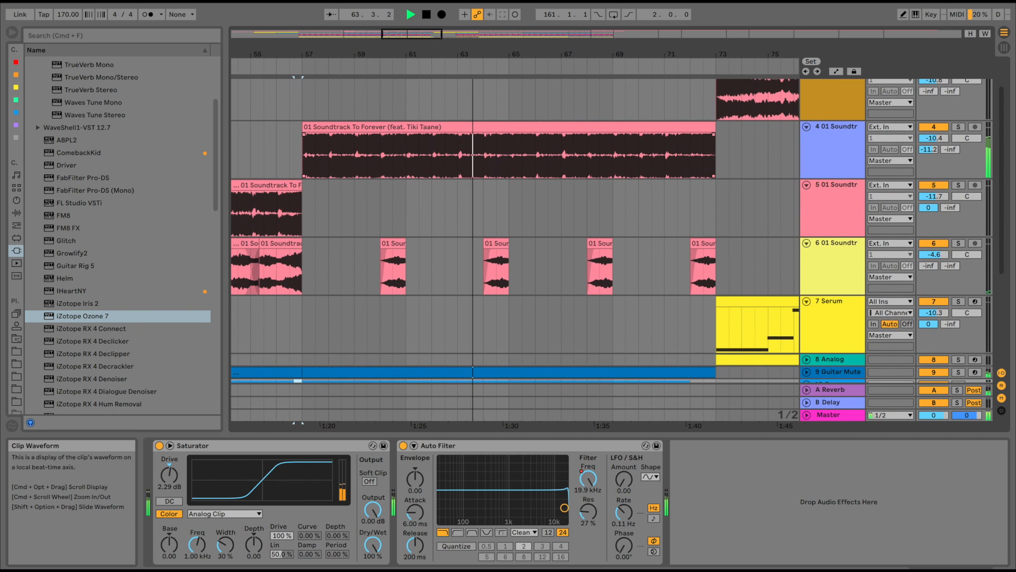
scroll(513, 238, right, 3)
scroll(514, 238, down, 3)
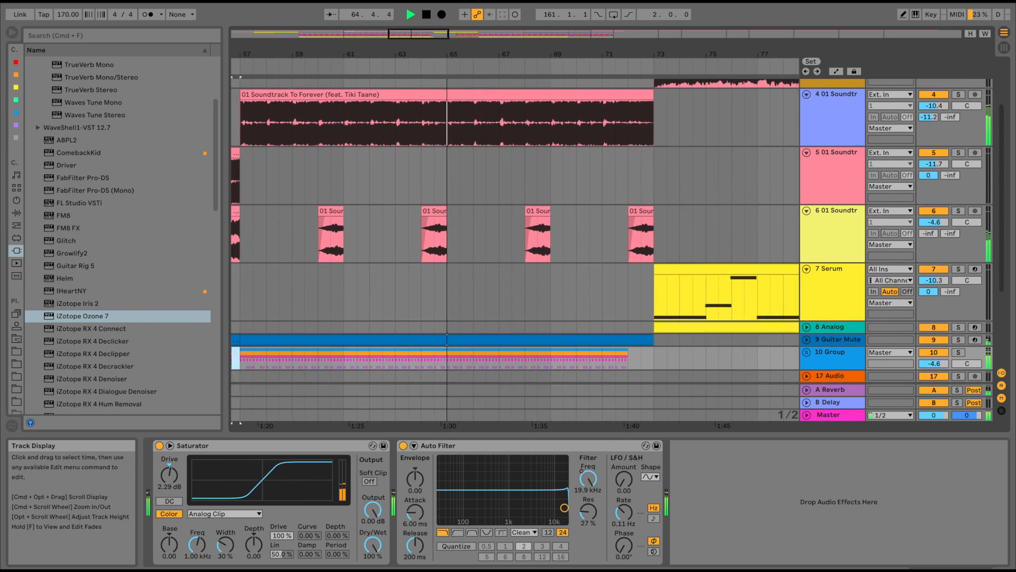
scroll(513, 238, up, 3)
scroll(513, 238, right, 3)
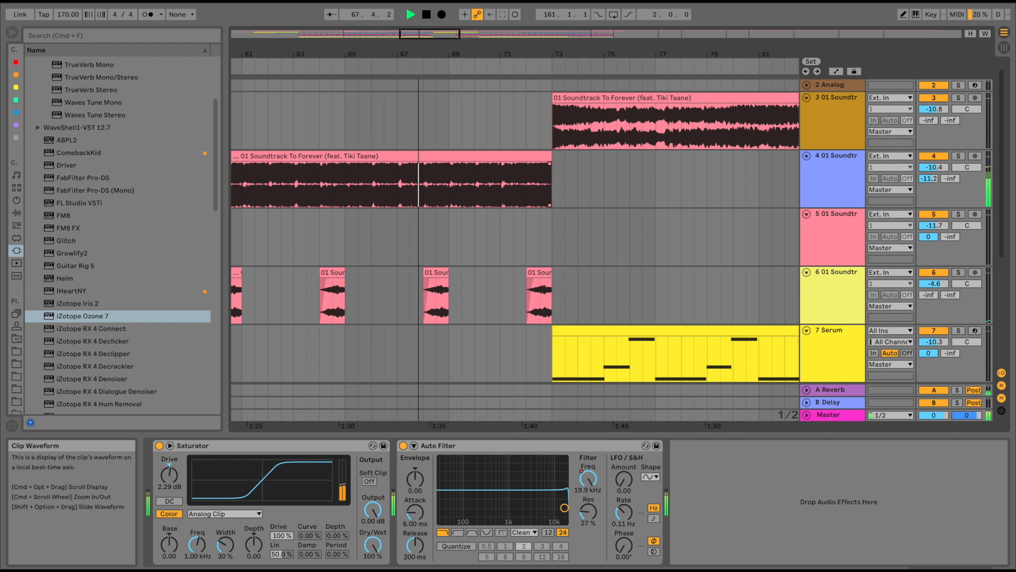
scroll(514, 238, down, 5)
scroll(514, 238, right, 3)
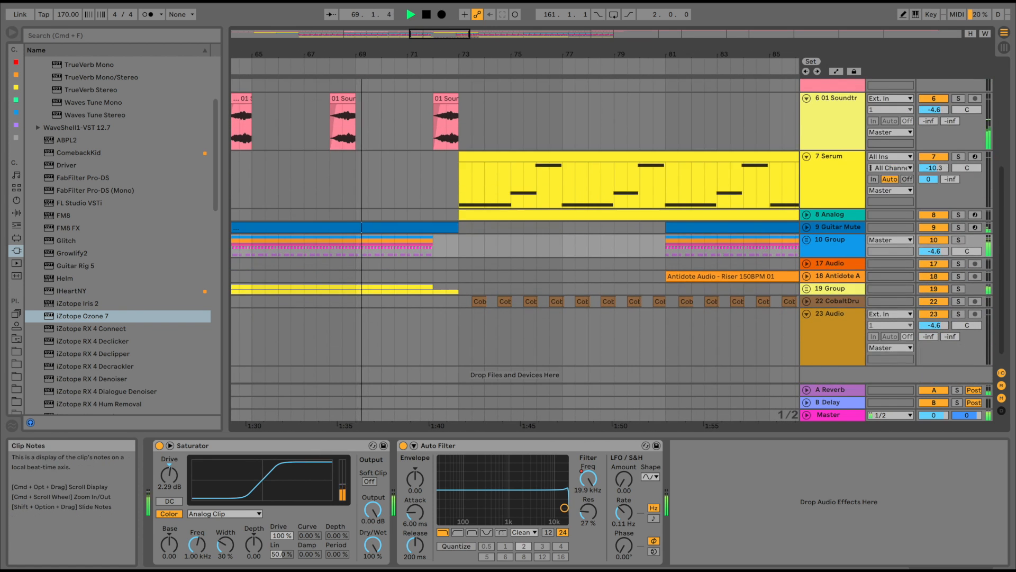
- Unfold the CobaltDrum track 22 and lower its volume to -12.5 dB
scroll(514, 238, up, 5)
scroll(514, 238, left, 1)
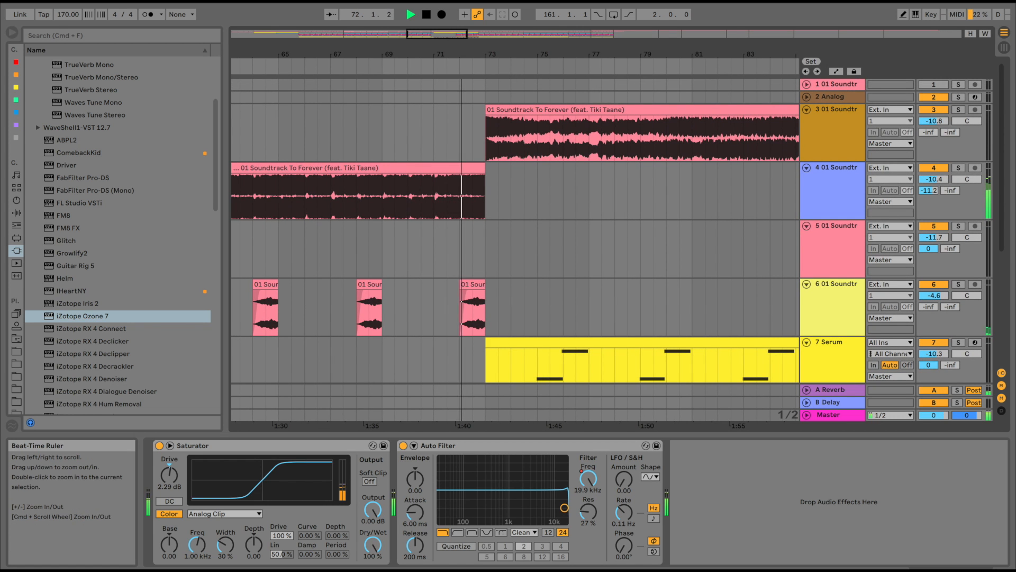
drag(485, 54, 485, 118)
scroll(514, 248, down, 6)
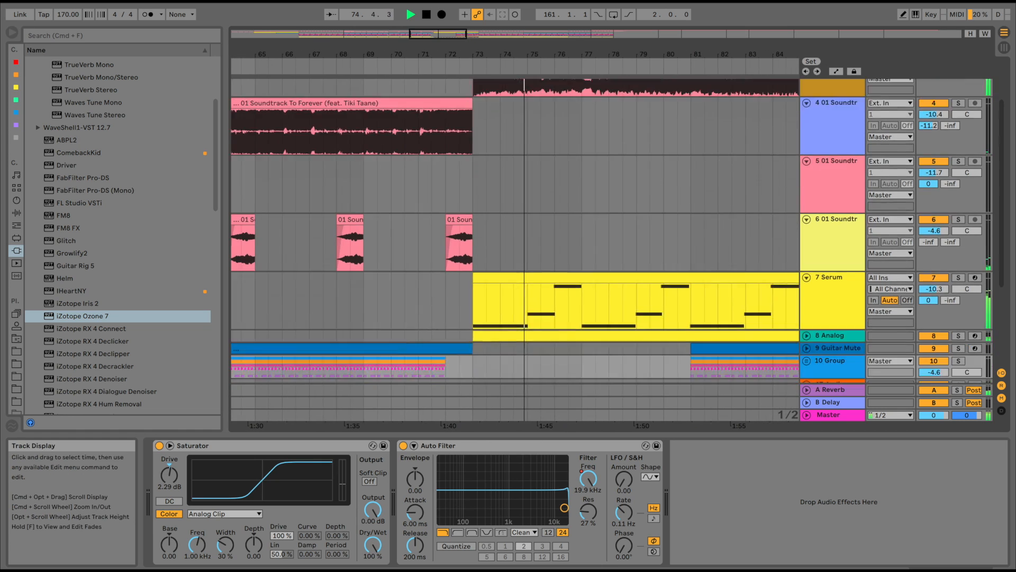
click(807, 288)
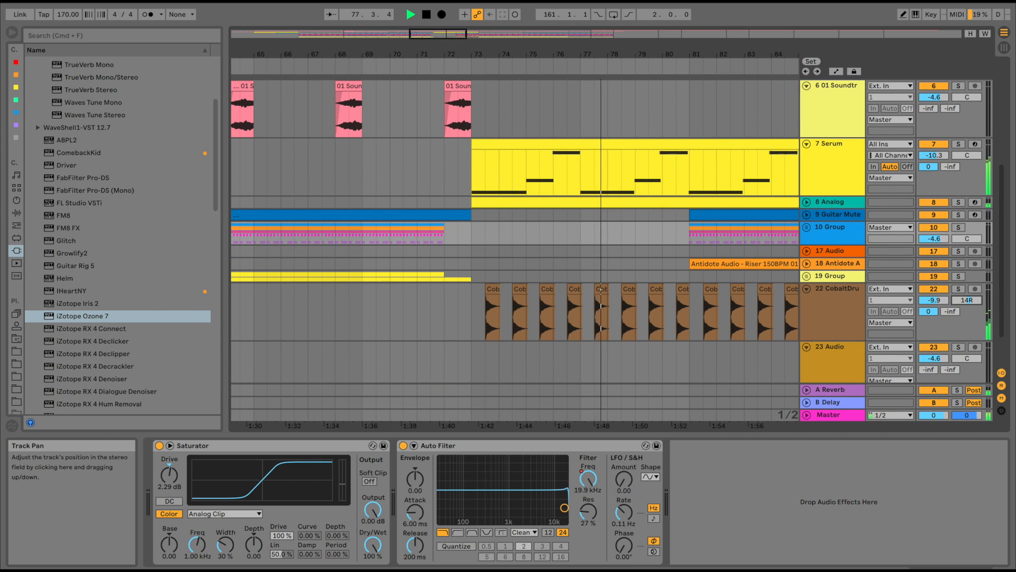
drag(935, 300, 934, 310)
- Unfold the Antidote Audio riser track 18 and set its volume to -12.1 dB
scroll(484, 291, right, 10)
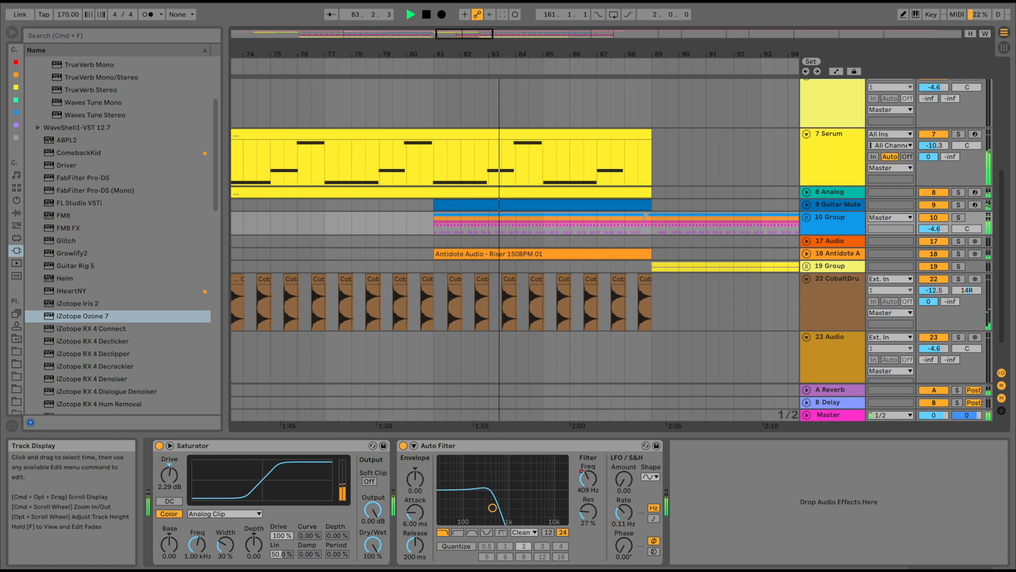
click(807, 254)
drag(934, 265, 934, 278)
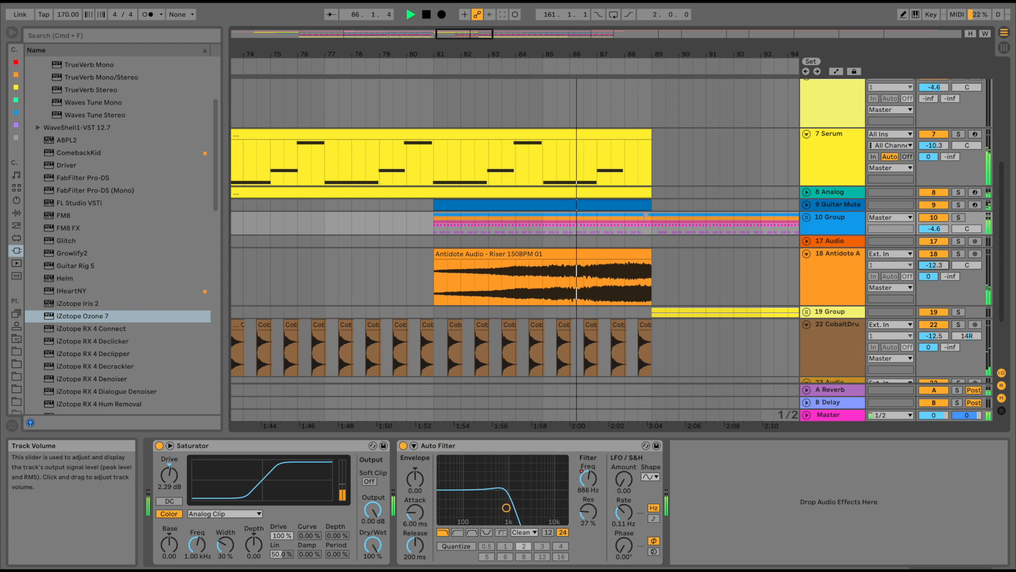
mouse_move(934, 265)
mouse_down()
mouse_move(934, 256)
mouse_move(934, 268)
mouse_up()
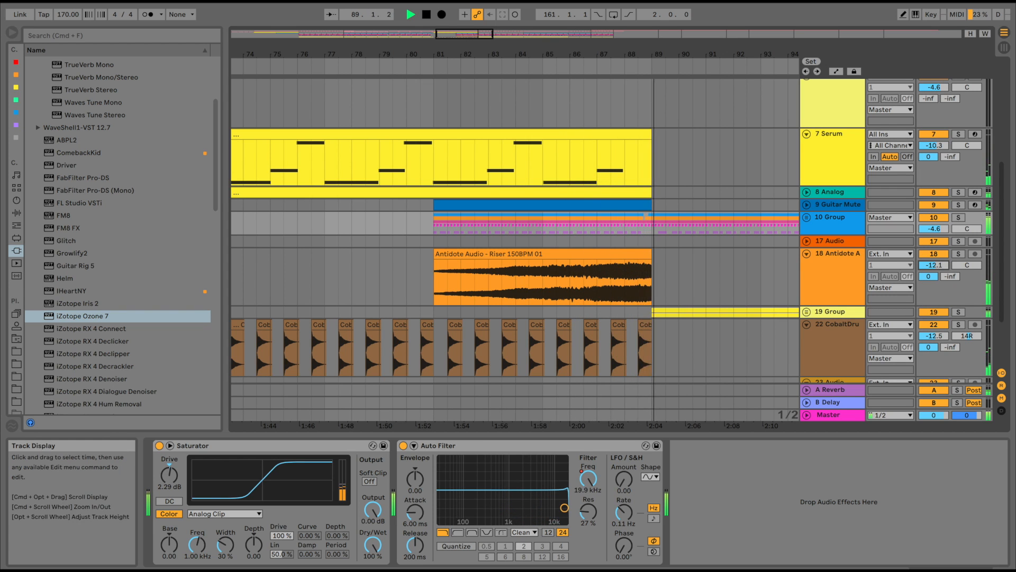
- Fold song tracks 3, 5 and 6, keeping track 4 unfolded
scroll(574, 238, right, 2)
scroll(574, 239, up, 5)
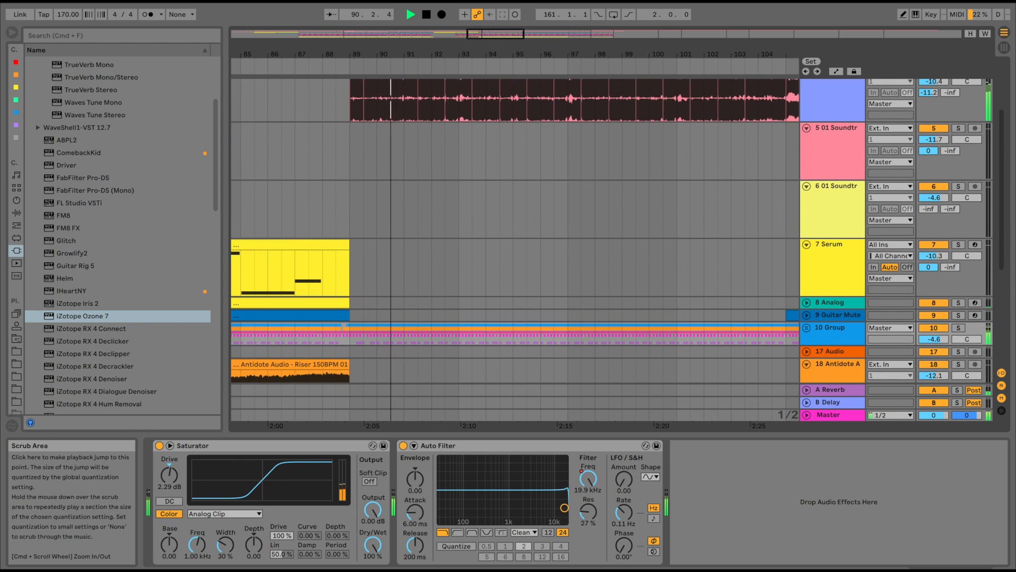
drag(573, 54, 574, 26)
scroll(574, 201, up, 4)
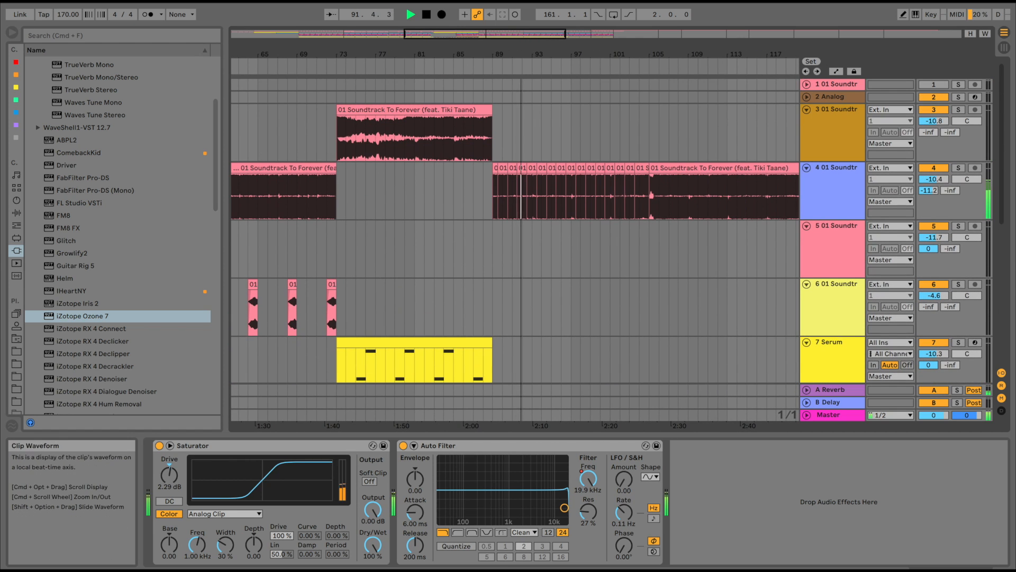
click(807, 110)
click(807, 122)
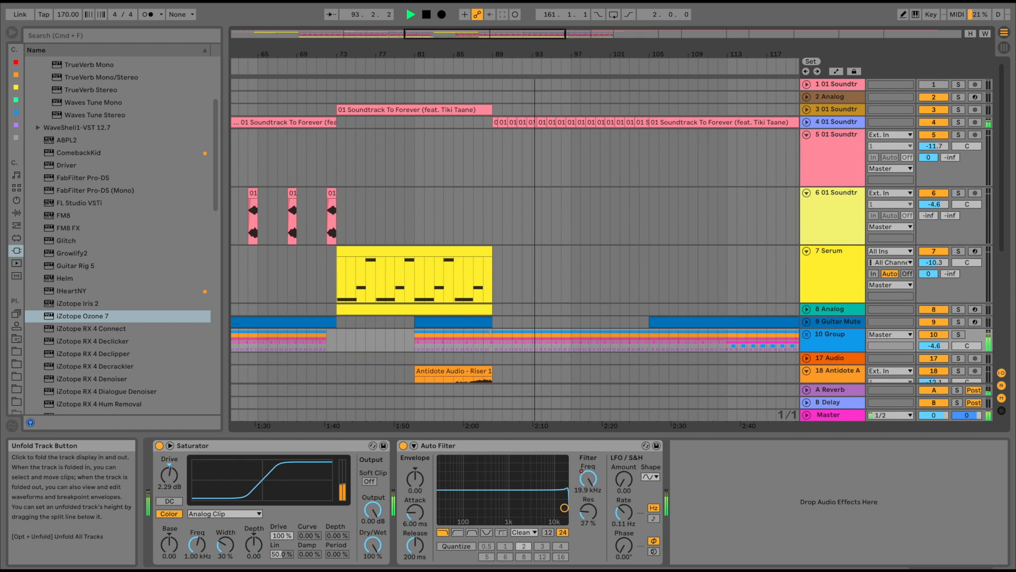
click(807, 134)
click(807, 147)
click(807, 122)
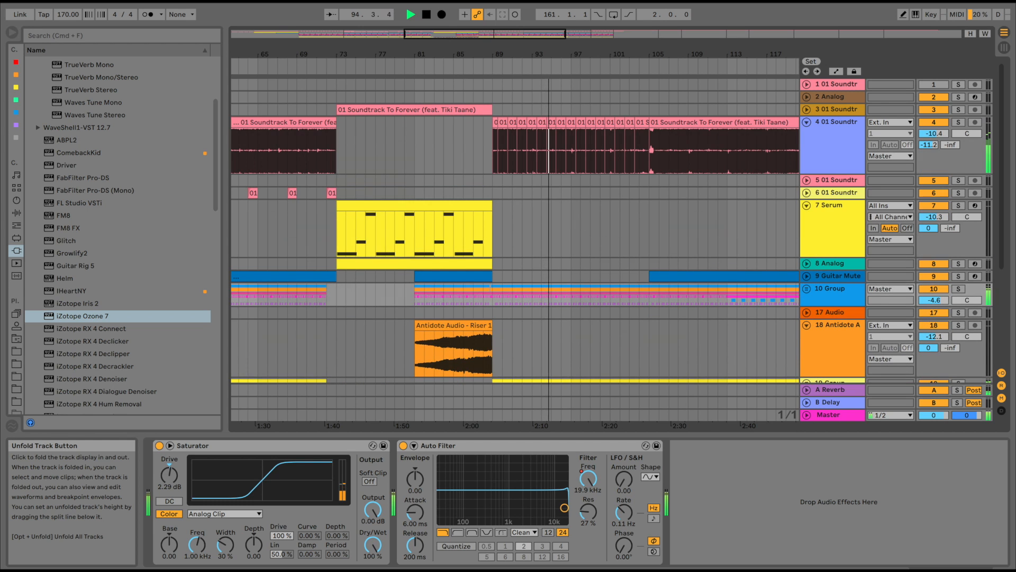
- Review the arrangement from about bar 95 to bar 126 during playback, examining the chopped song clips, guitar, drum groups and section markers
scroll(516, 238, right, 10)
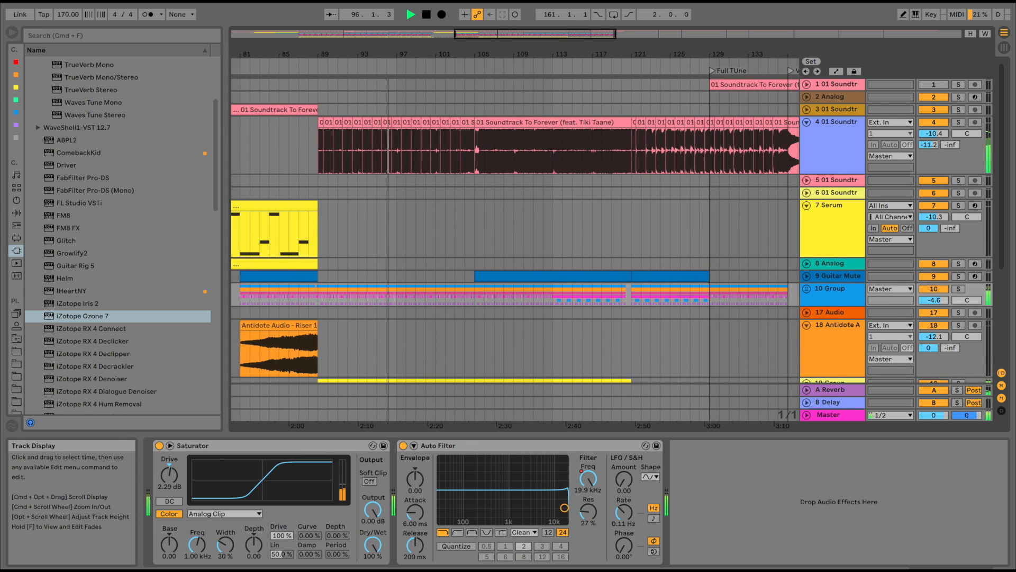
scroll(515, 238, right, 5)
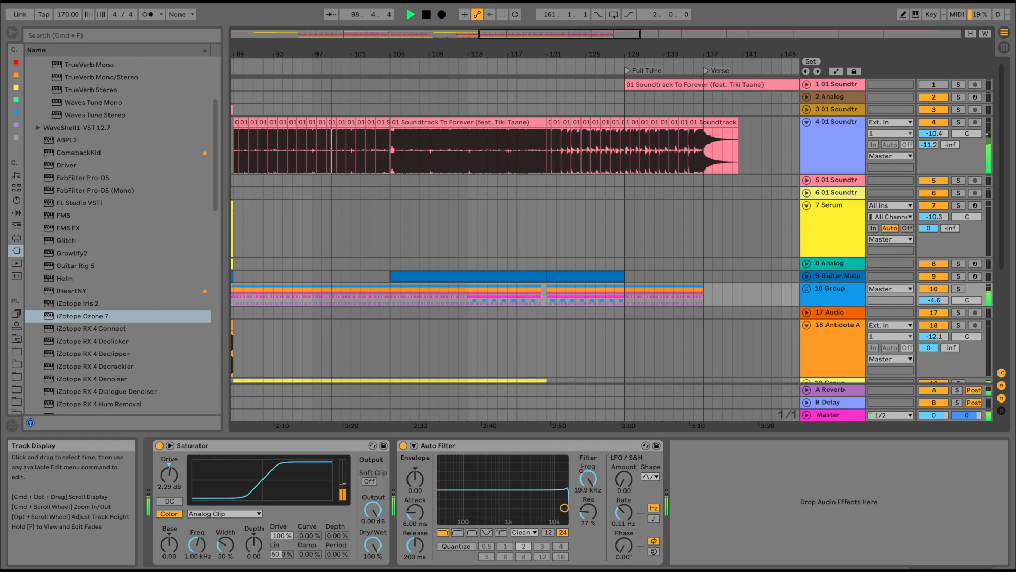
scroll(515, 238, left, 3)
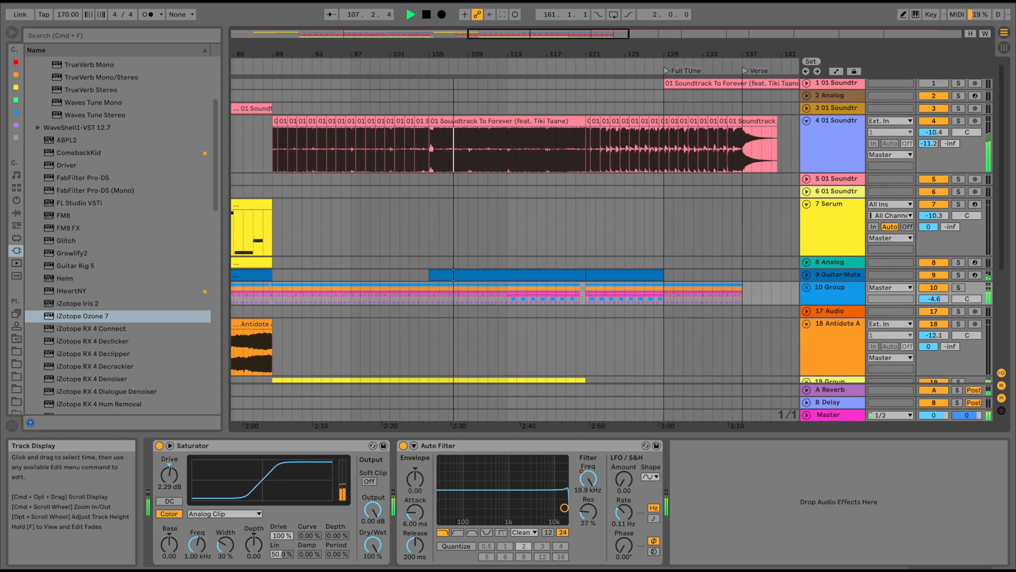
scroll(513, 238, down, 2)
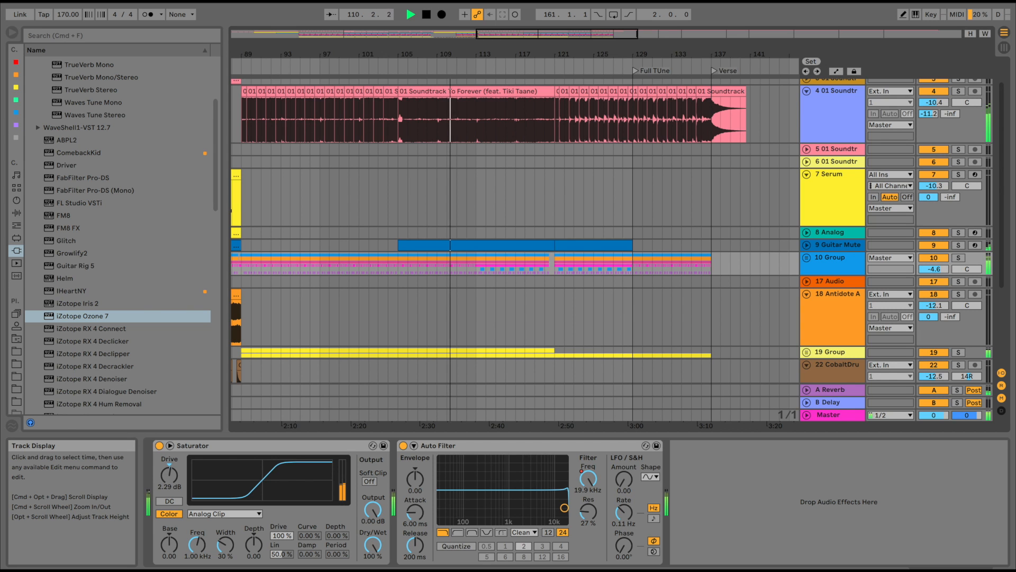
drag(488, 54, 501, 96)
scroll(487, 117, right, 4)
scroll(501, 95, right, 3)
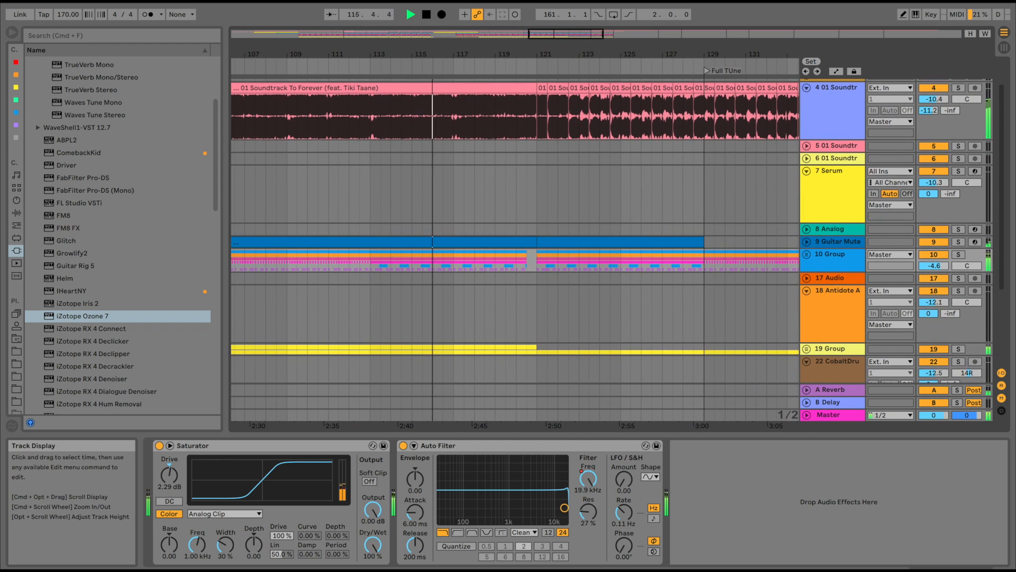
scroll(515, 231, right, 3)
scroll(515, 231, down, 3)
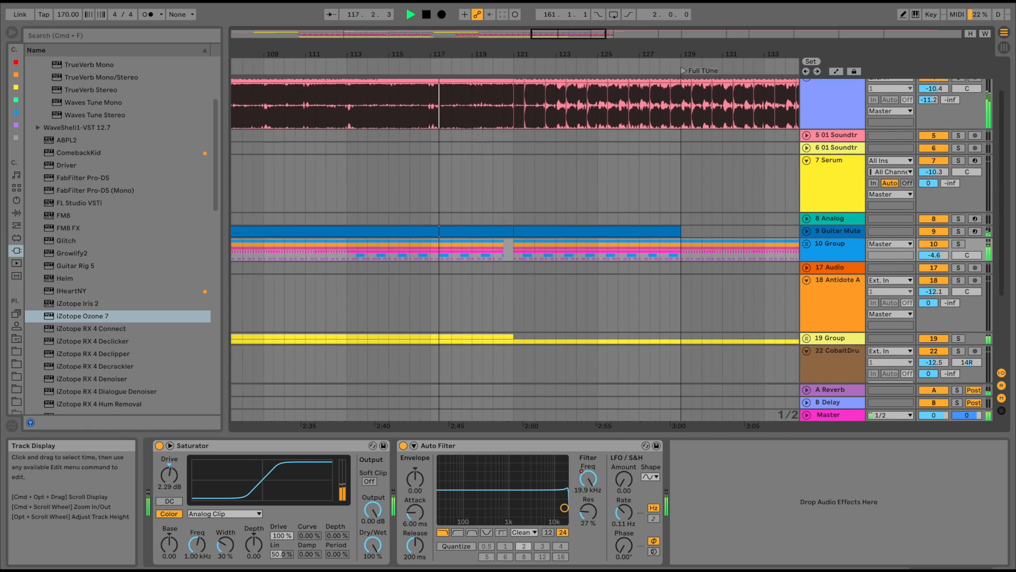
scroll(515, 231, up, 2)
scroll(514, 231, up, 3)
scroll(515, 231, right, 5)
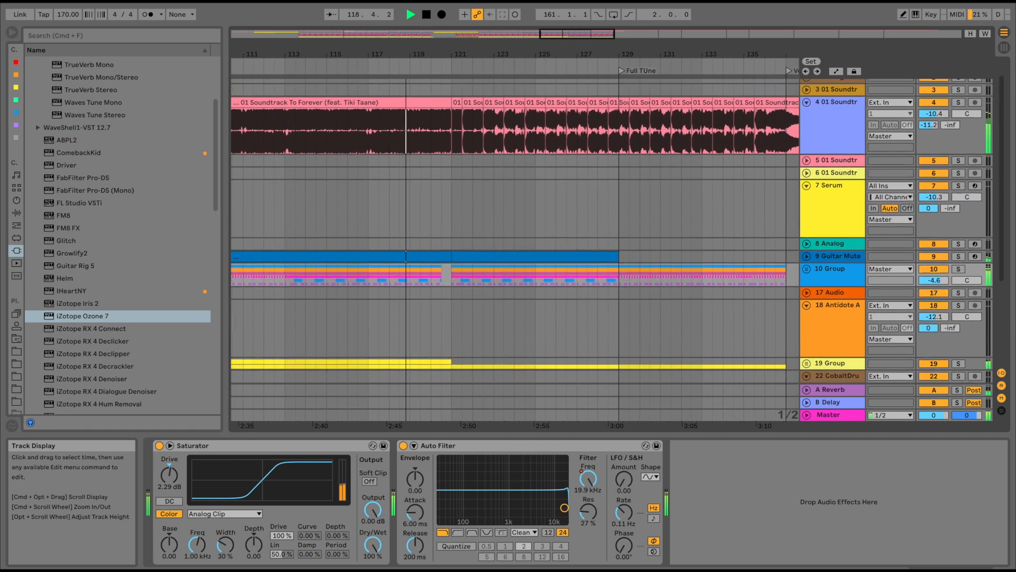
scroll(515, 230, right, 2)
scroll(515, 231, down, 1)
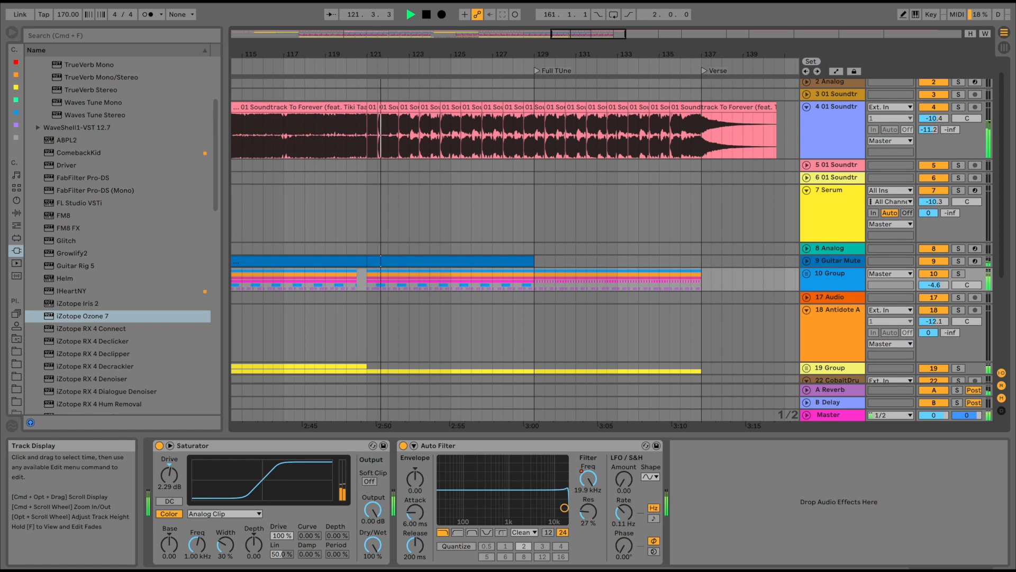
drag(388, 54, 388, 35)
scroll(514, 249, down, 5)
scroll(515, 249, left, 1)
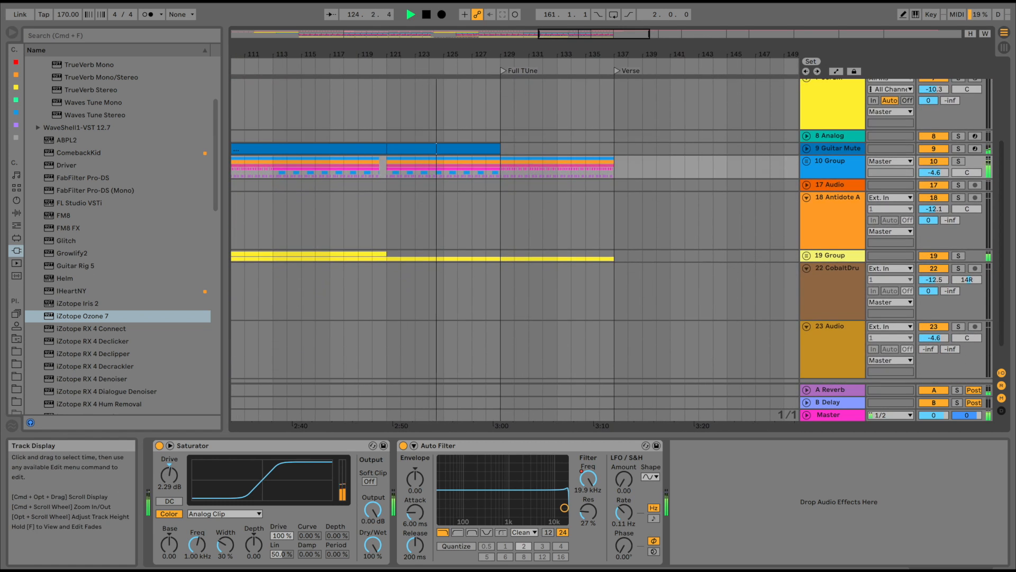
scroll(515, 238, right, 3)
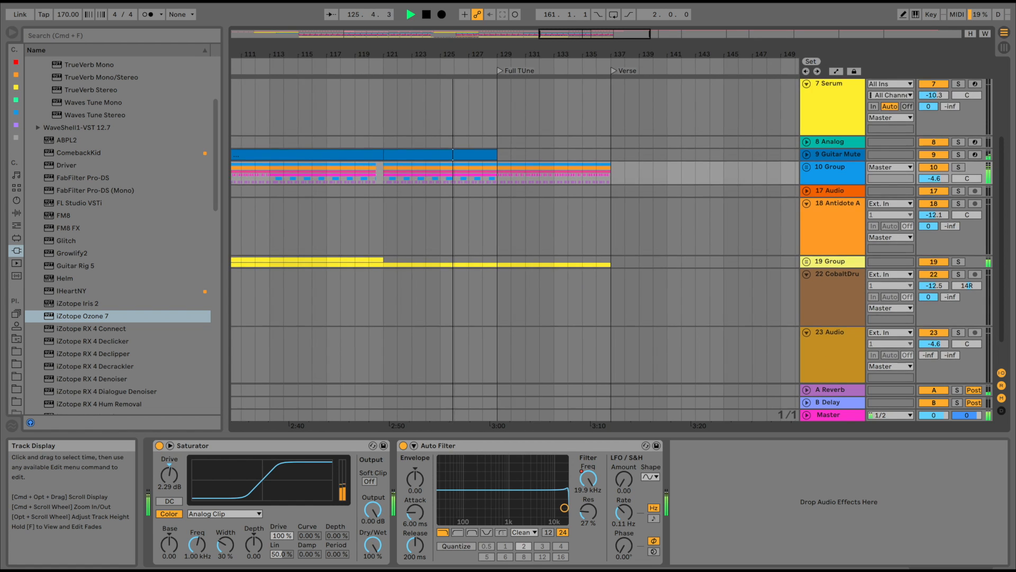
- Duplicate the Guitar Mute clip that ends at bar 129 so the copy fills bars 129 to 137
scroll(515, 238, up, 5)
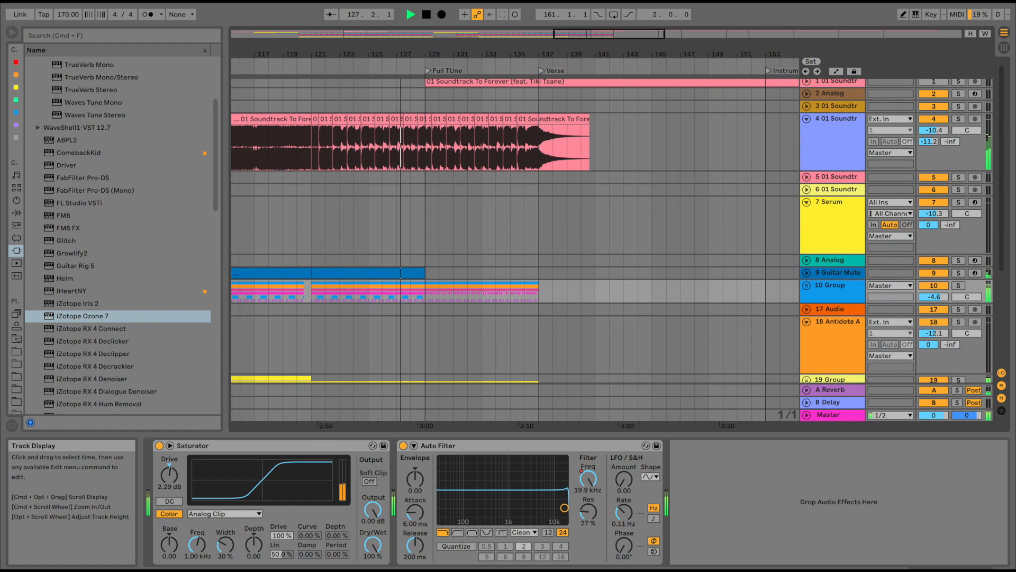
click(368, 273)
key(super+d)
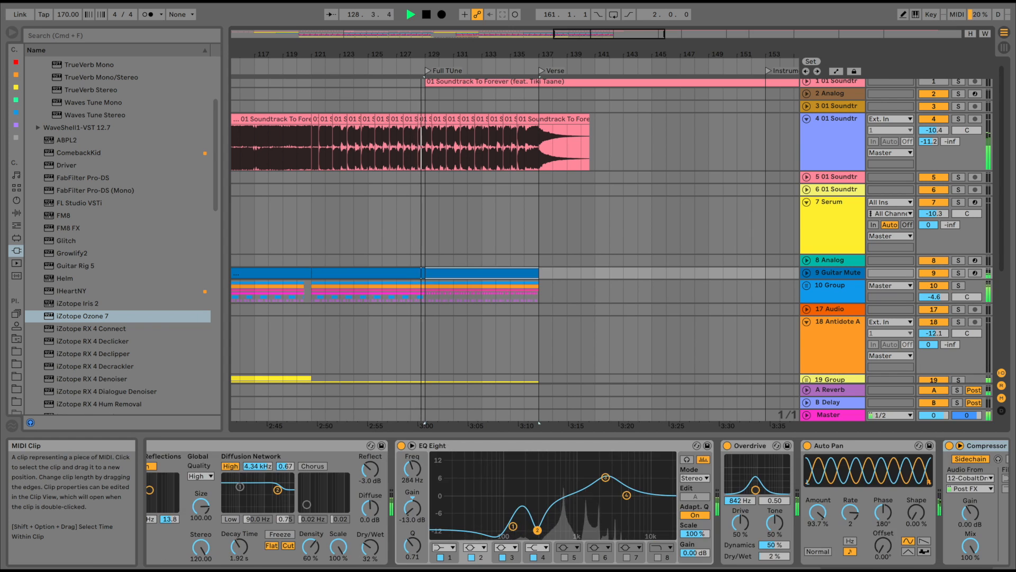
- Audition the duplicated Guitar Mute clip's notes an octave higher at E4 against E3, returning them to E3
key(shift+Tab)
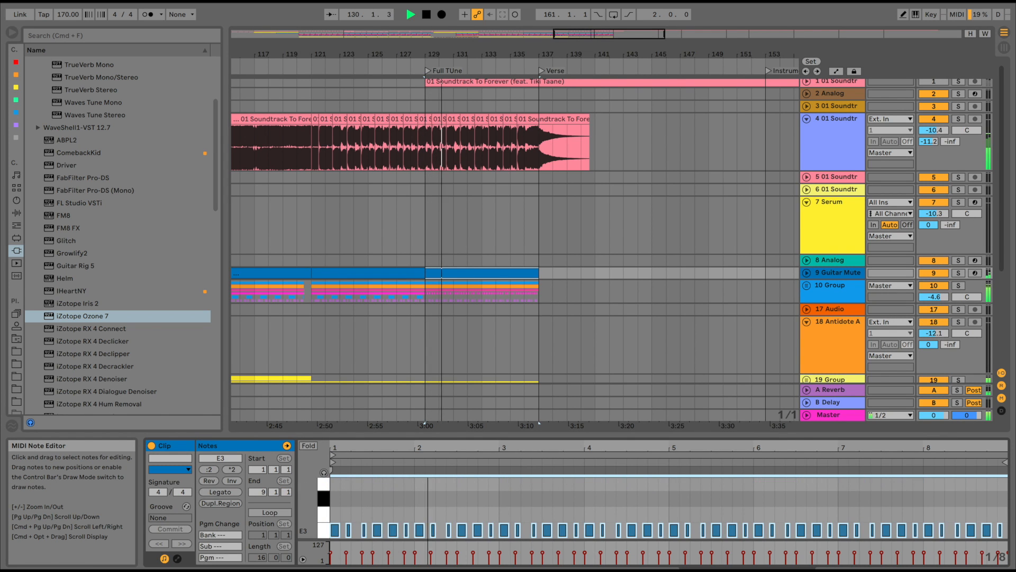
key(shift+Up)
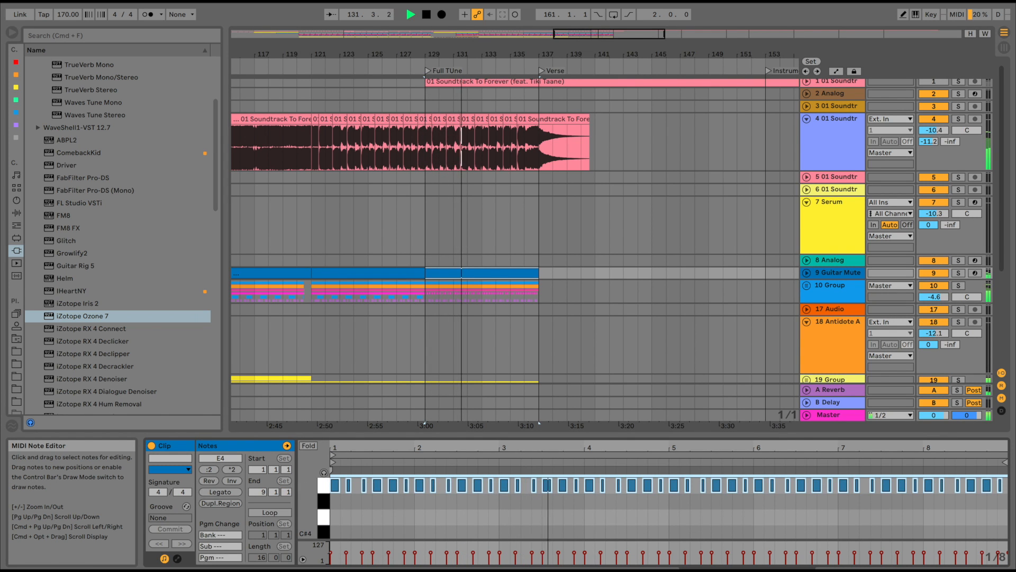
key(shift+Down)
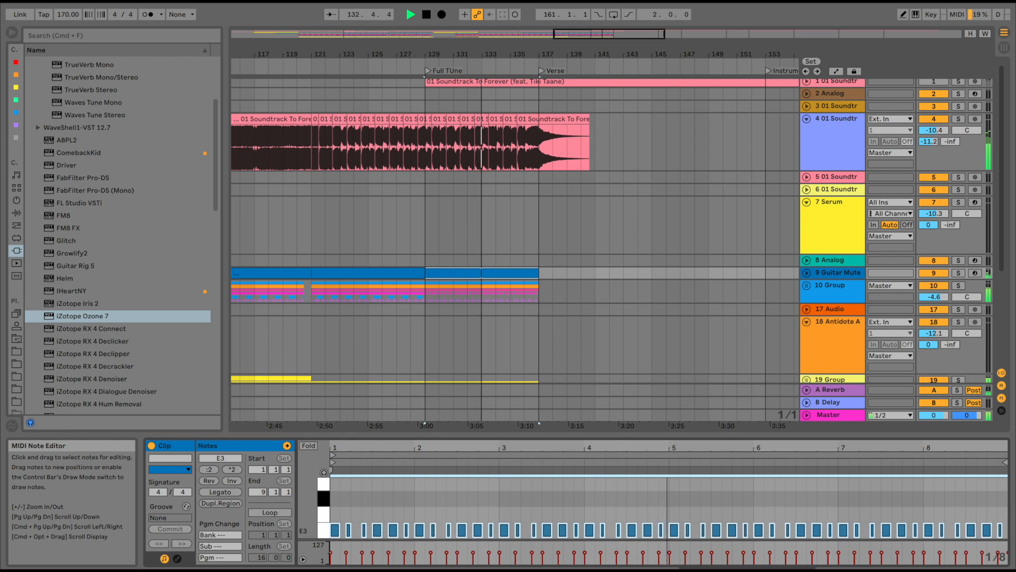
key(shift+Up)
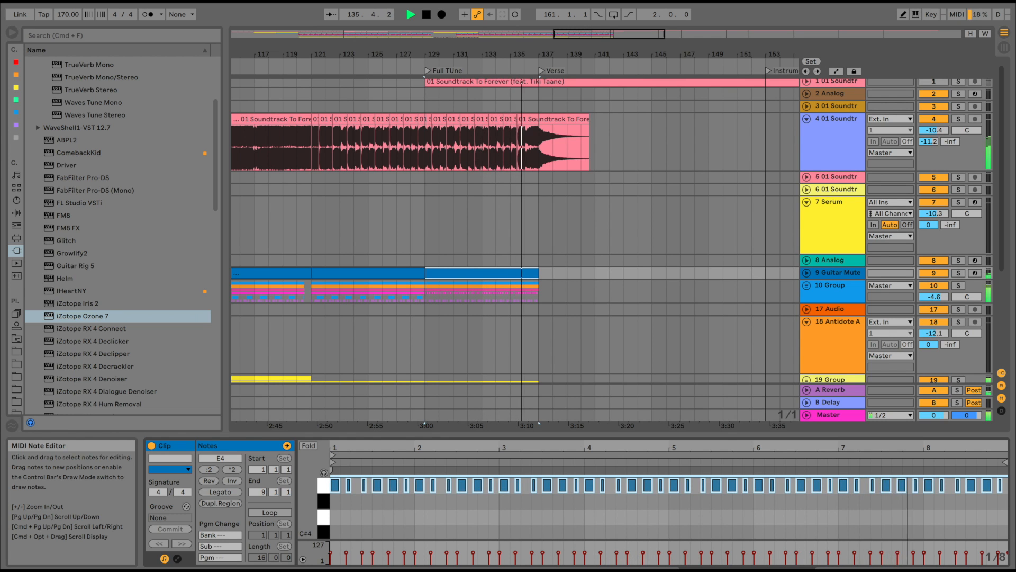
key(shift+Down)
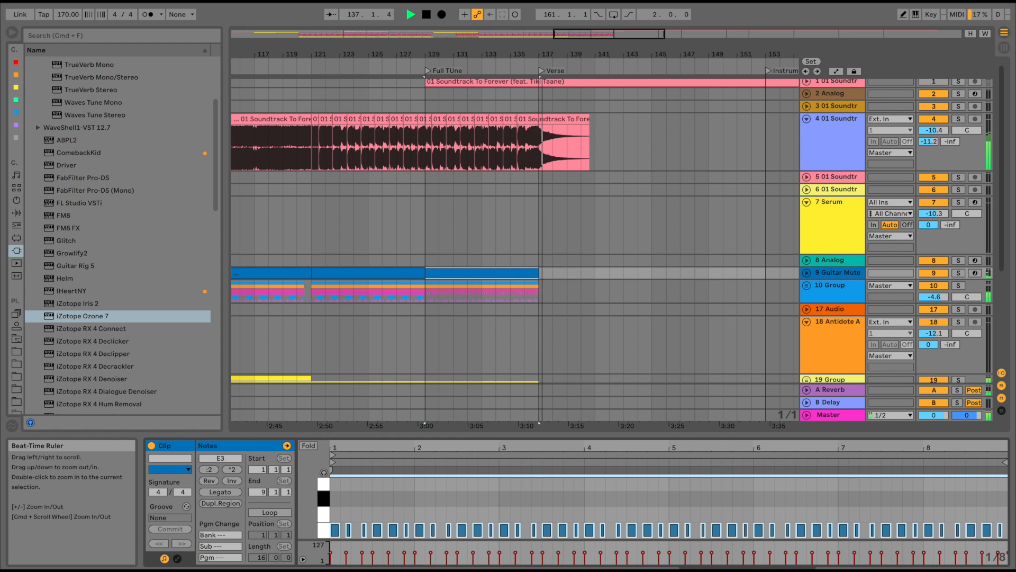
drag(490, 54, 490, 11)
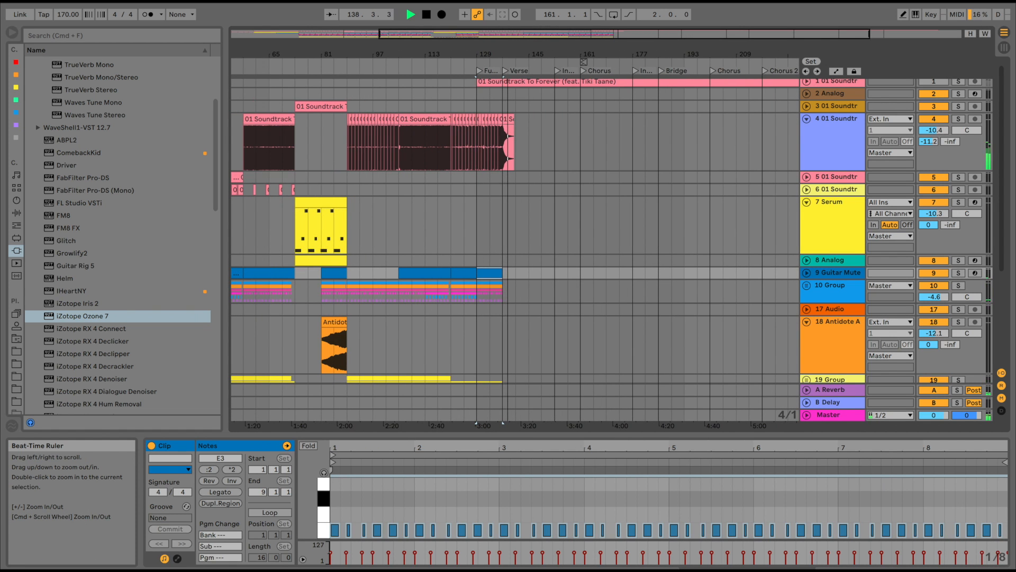